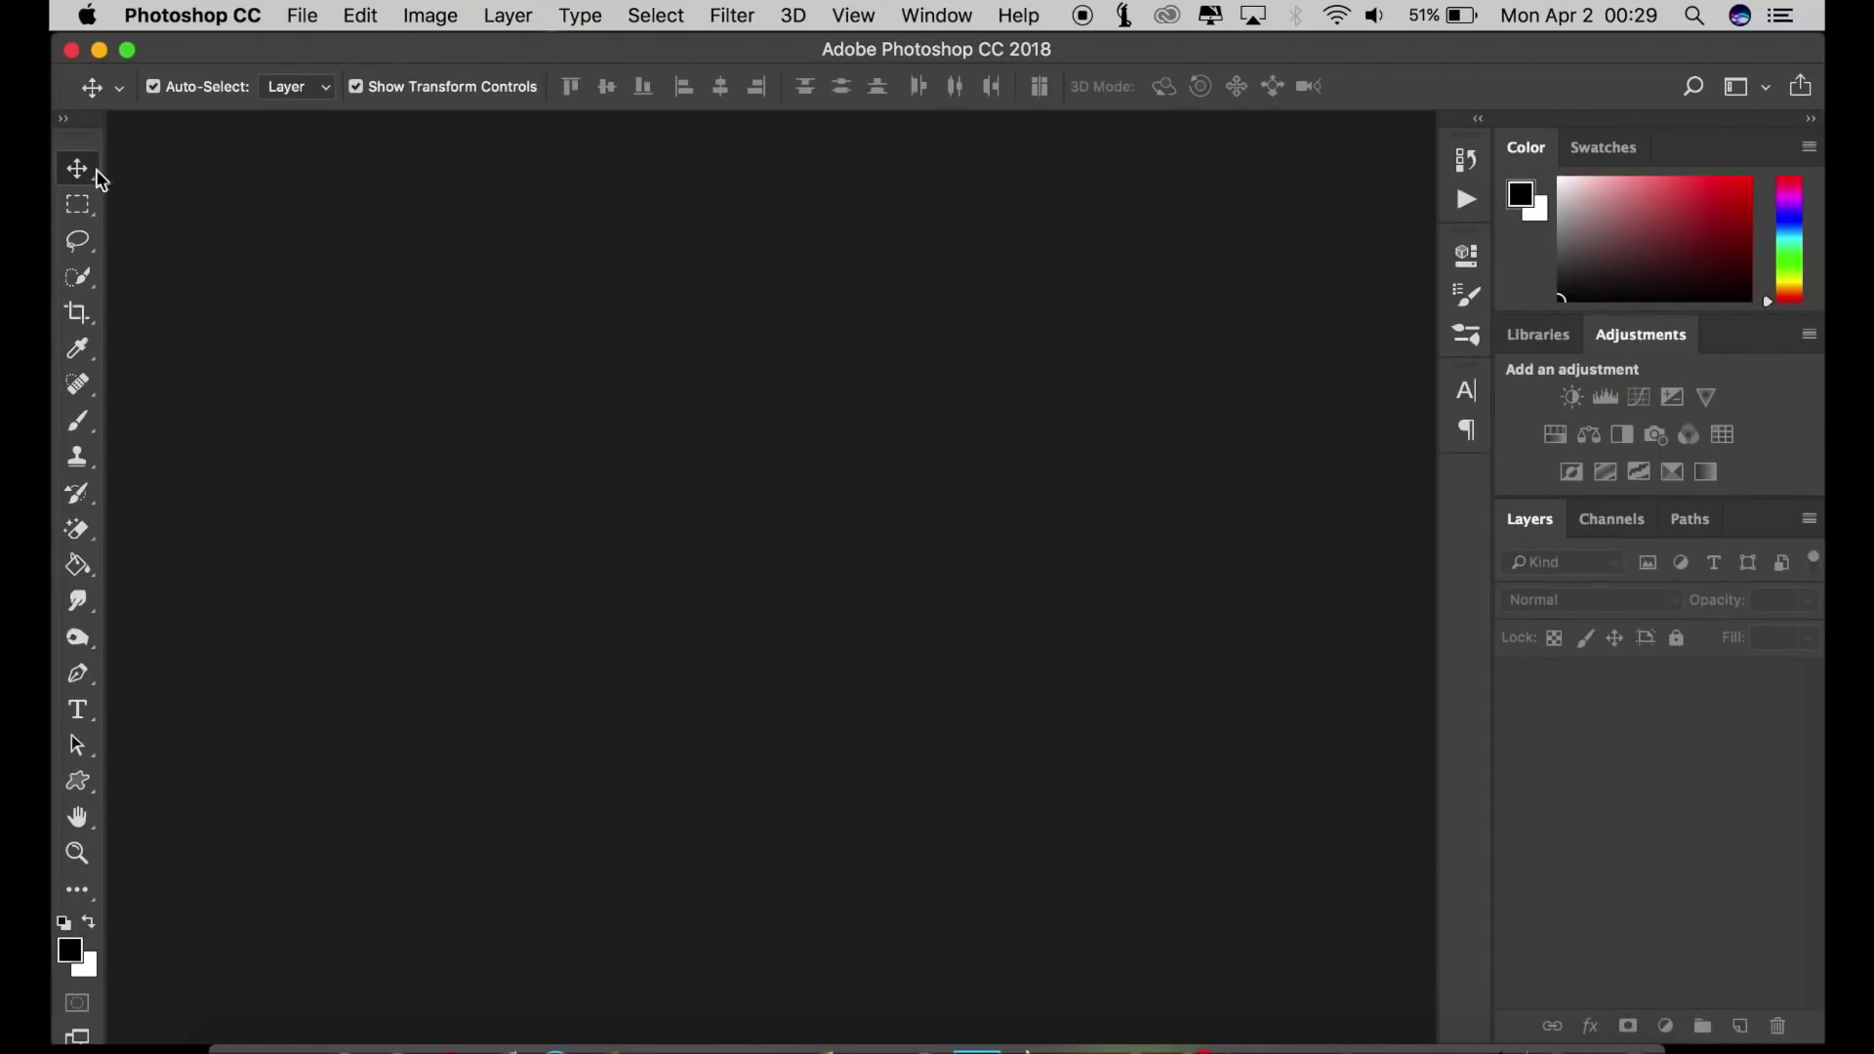
# Step: Open the forest portrait IMG_0046.jpg from the Desktop
pyautogui.click(85, 171)
pyautogui.click(303, 16)
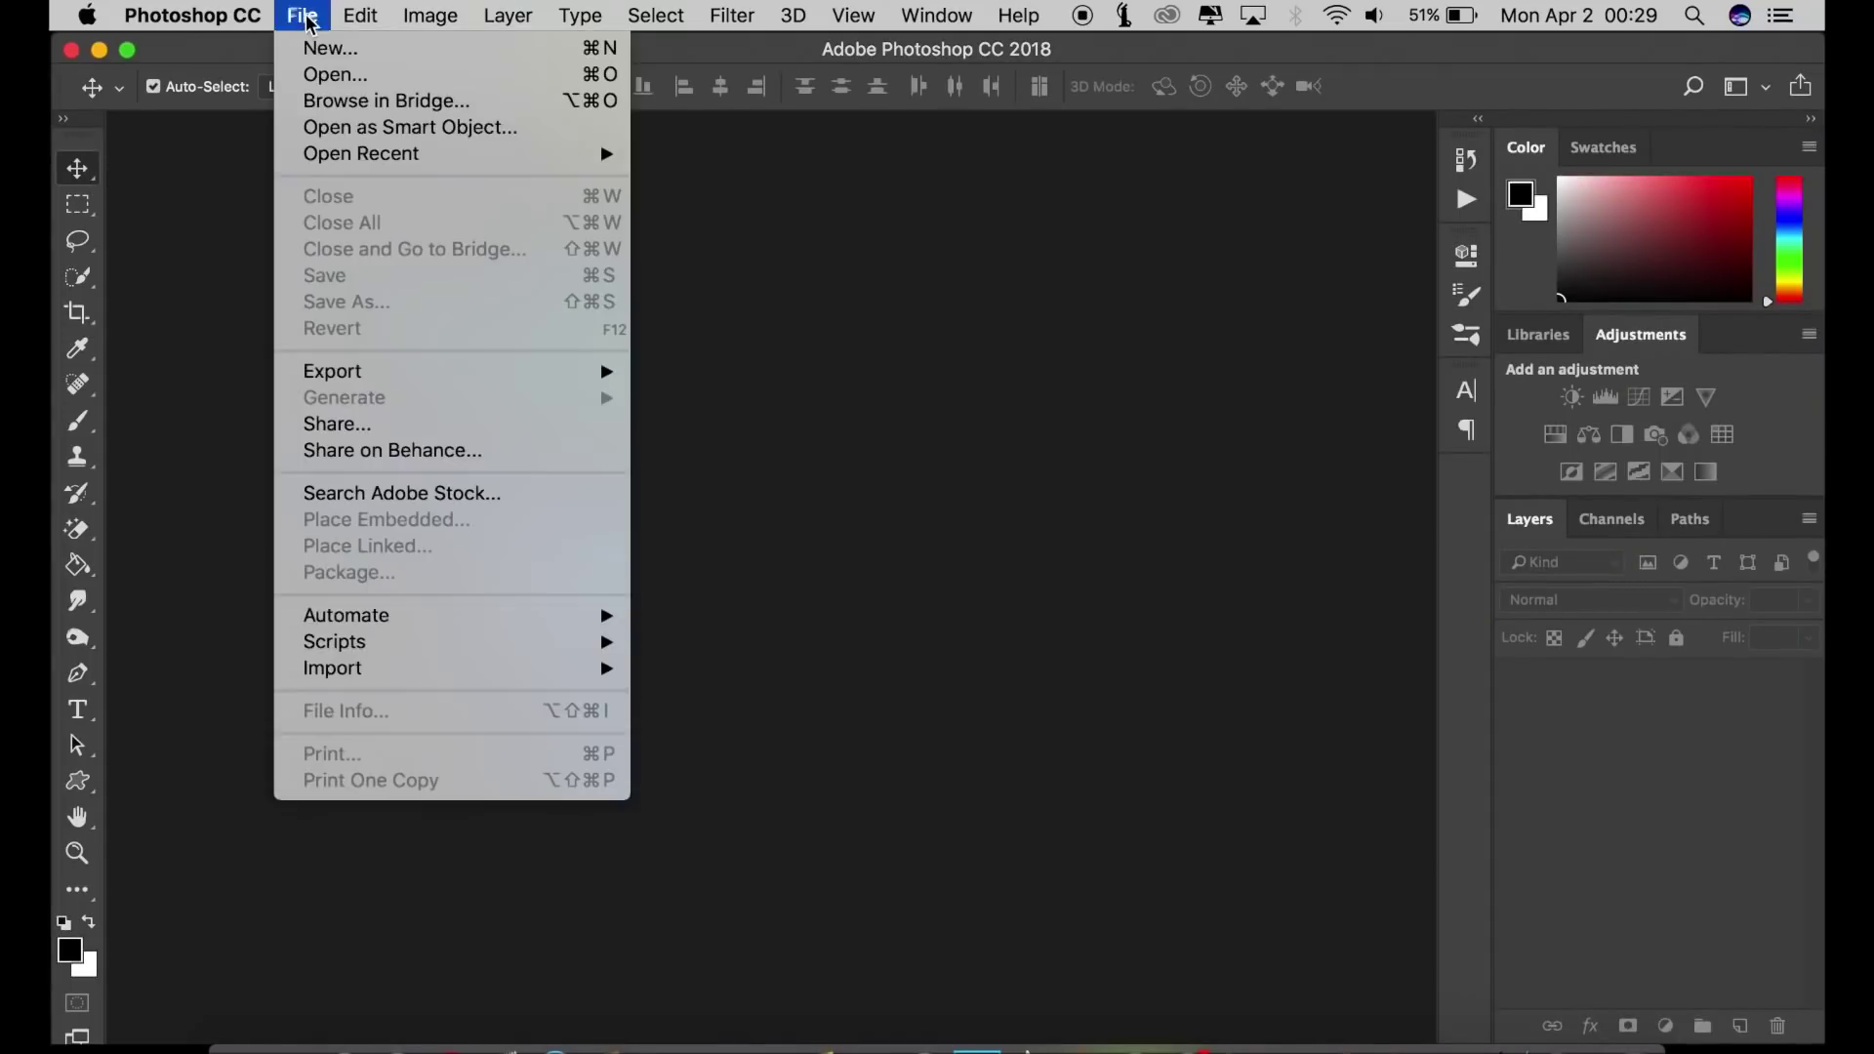
pyautogui.click(327, 76)
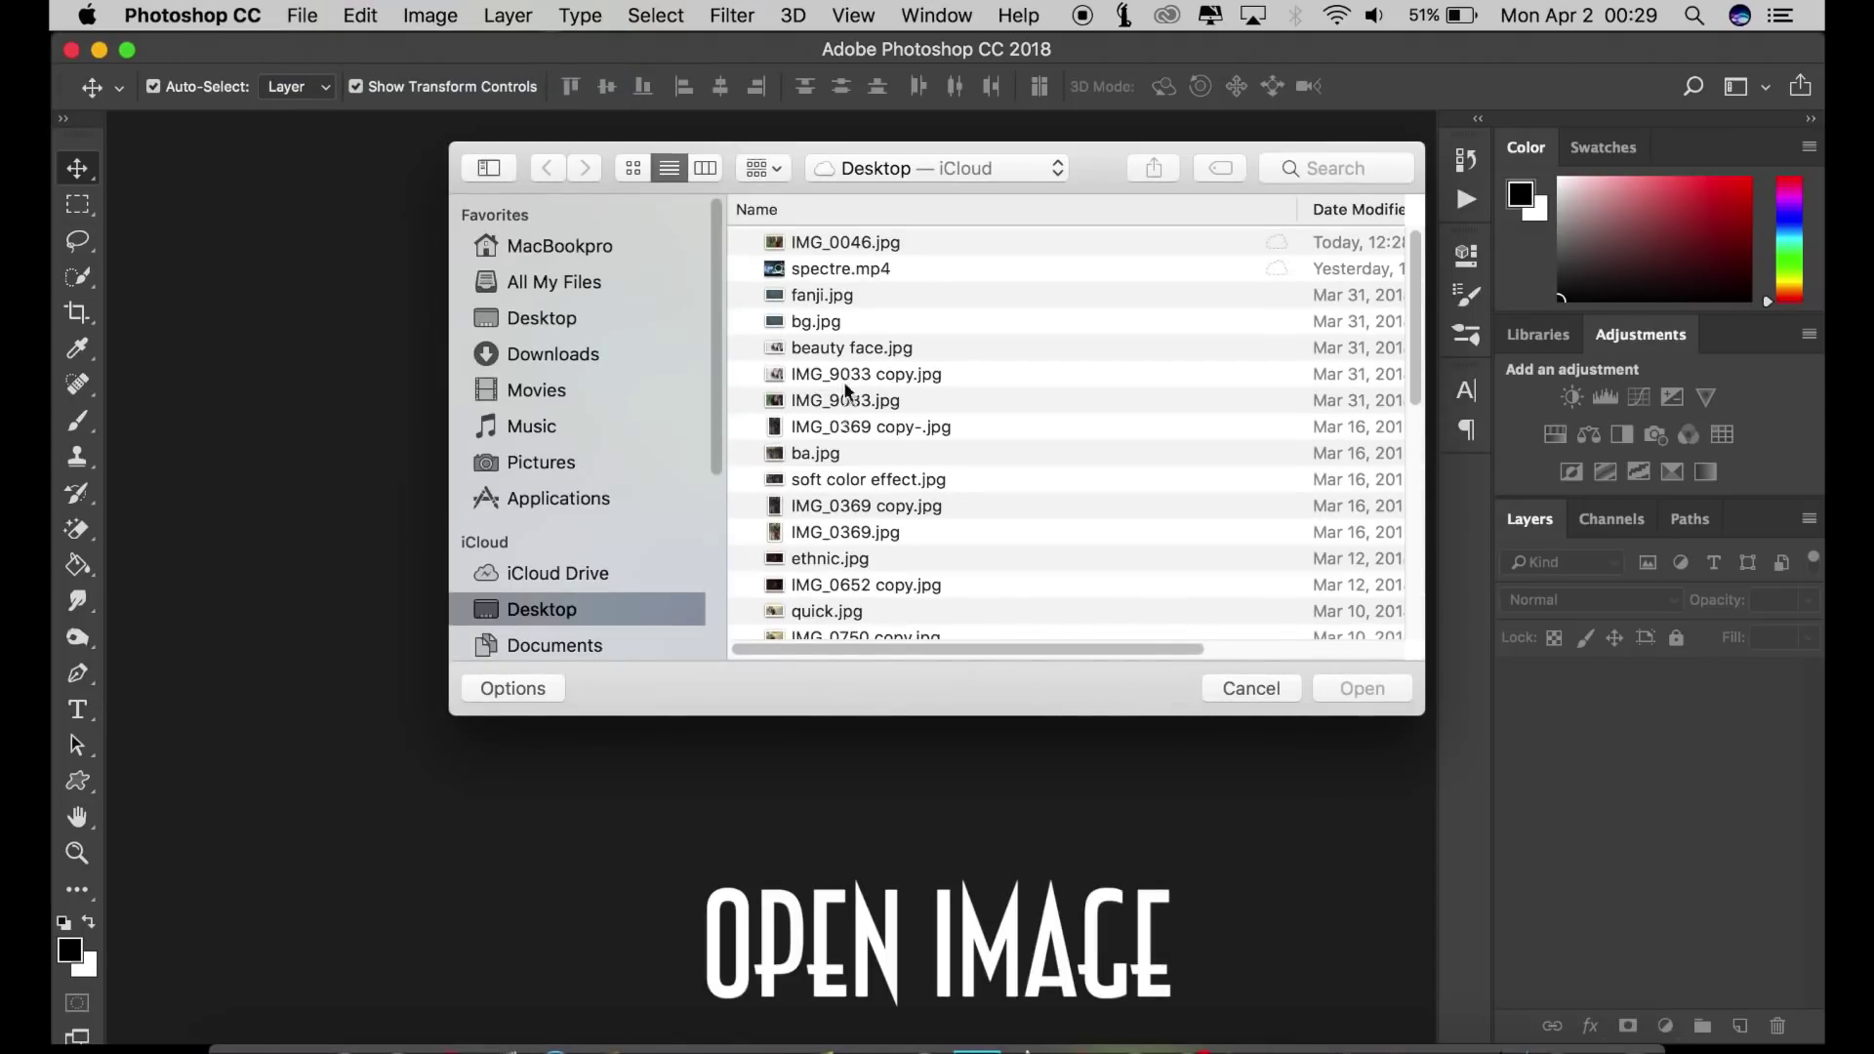
pyautogui.click(849, 244)
pyautogui.click(1365, 693)
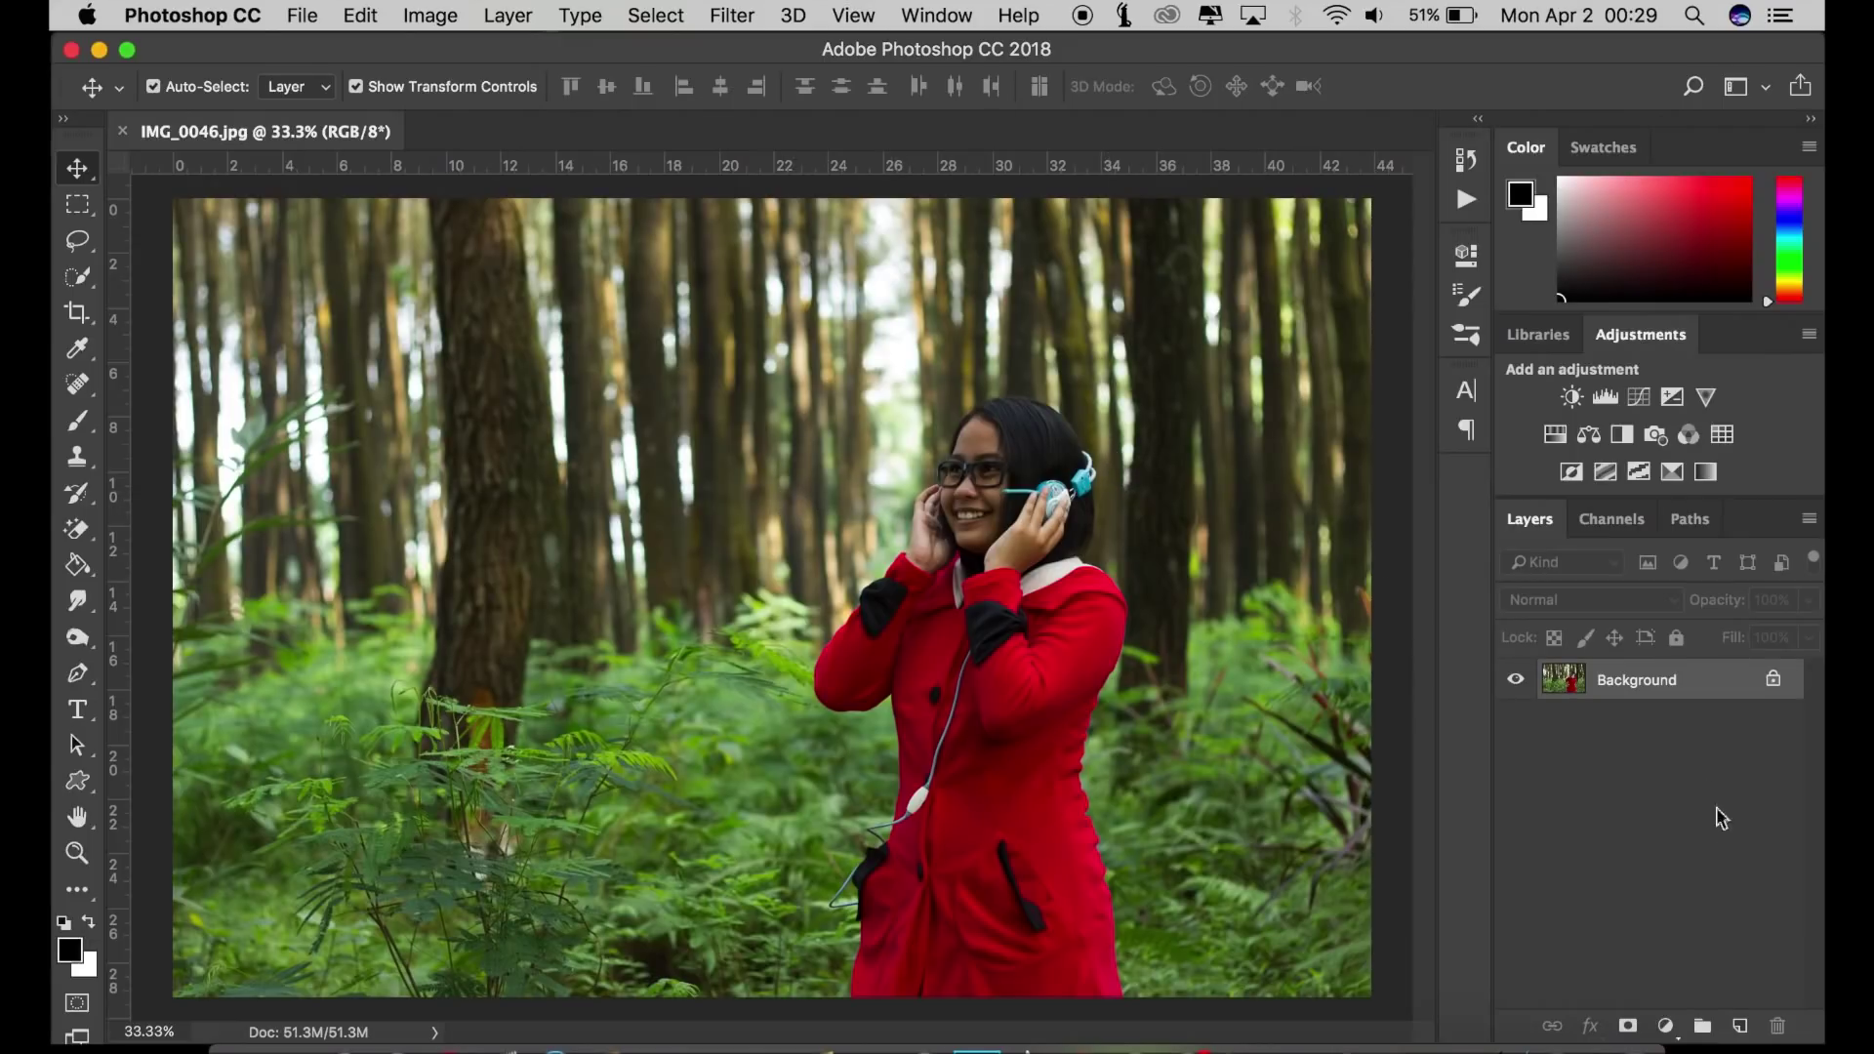
# Step: Add a Channel Mixer adjustment layer using the Black & White Infrared (RGB) preset
pyautogui.click(1665, 1026)
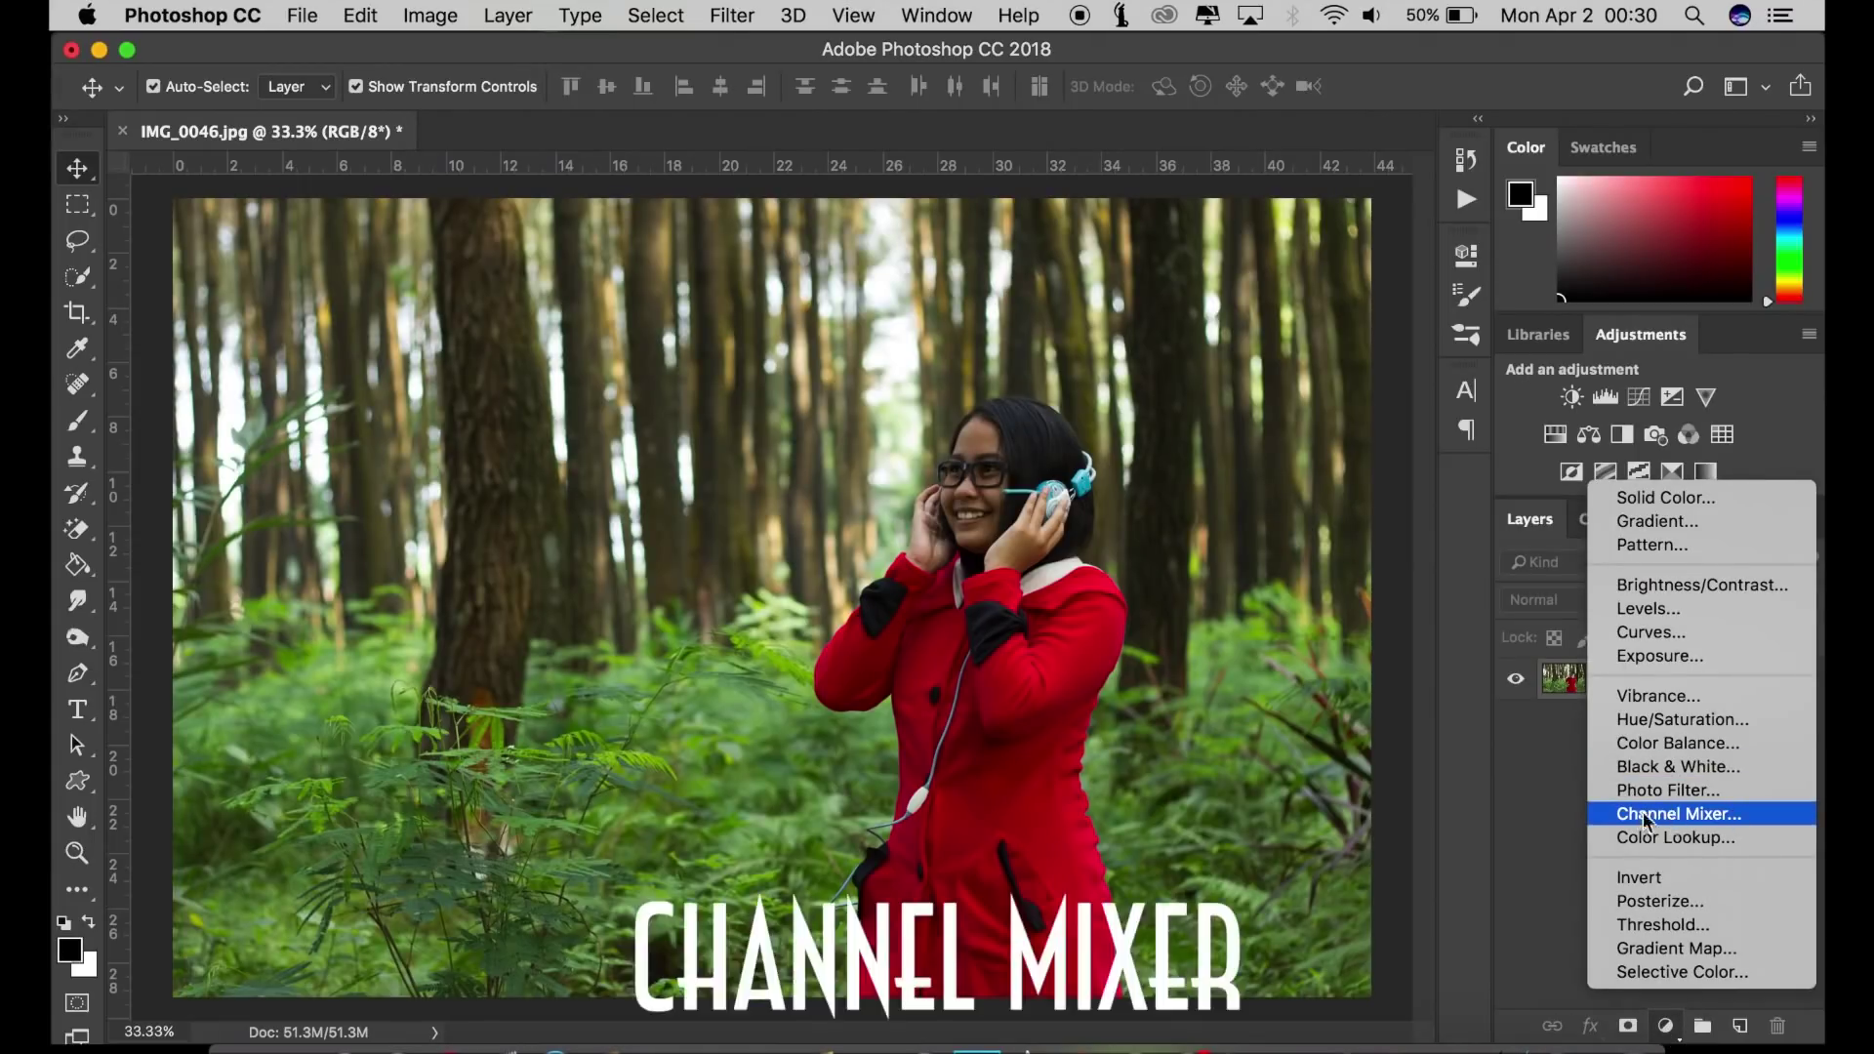
pyautogui.click(1678, 814)
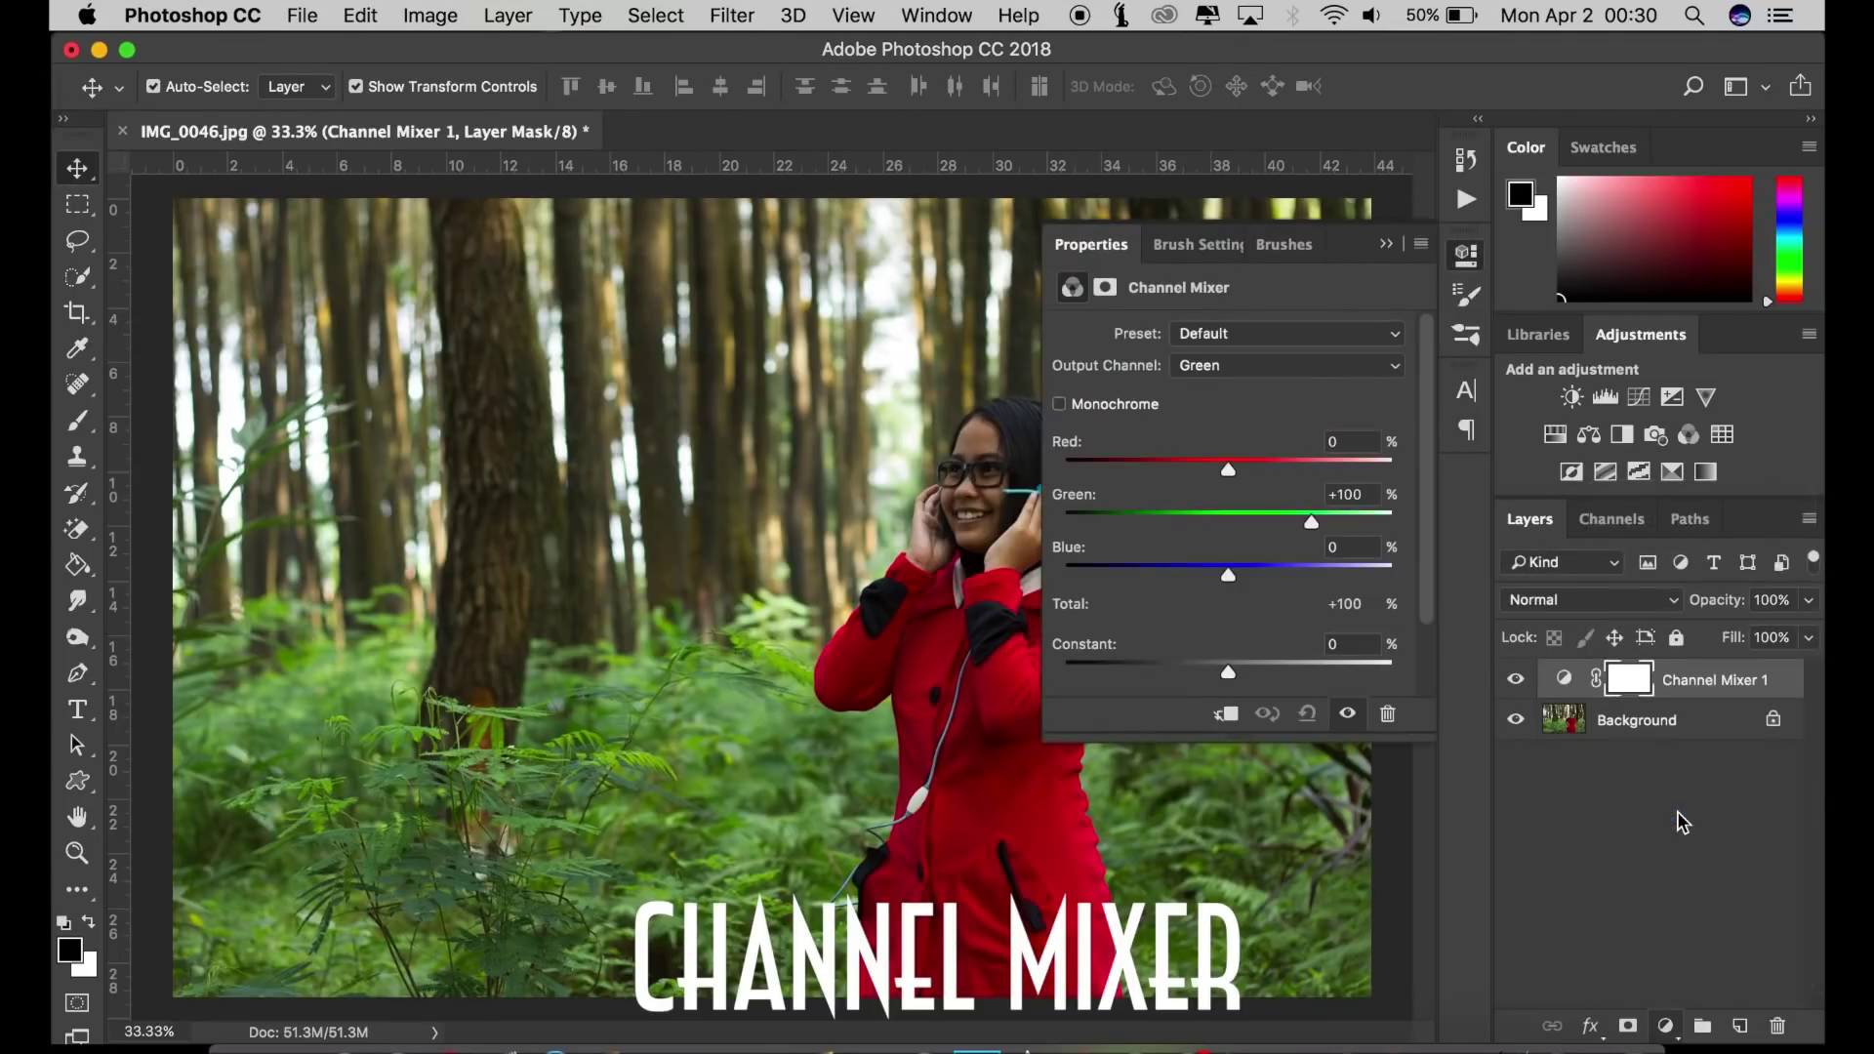
pyautogui.click(1273, 376)
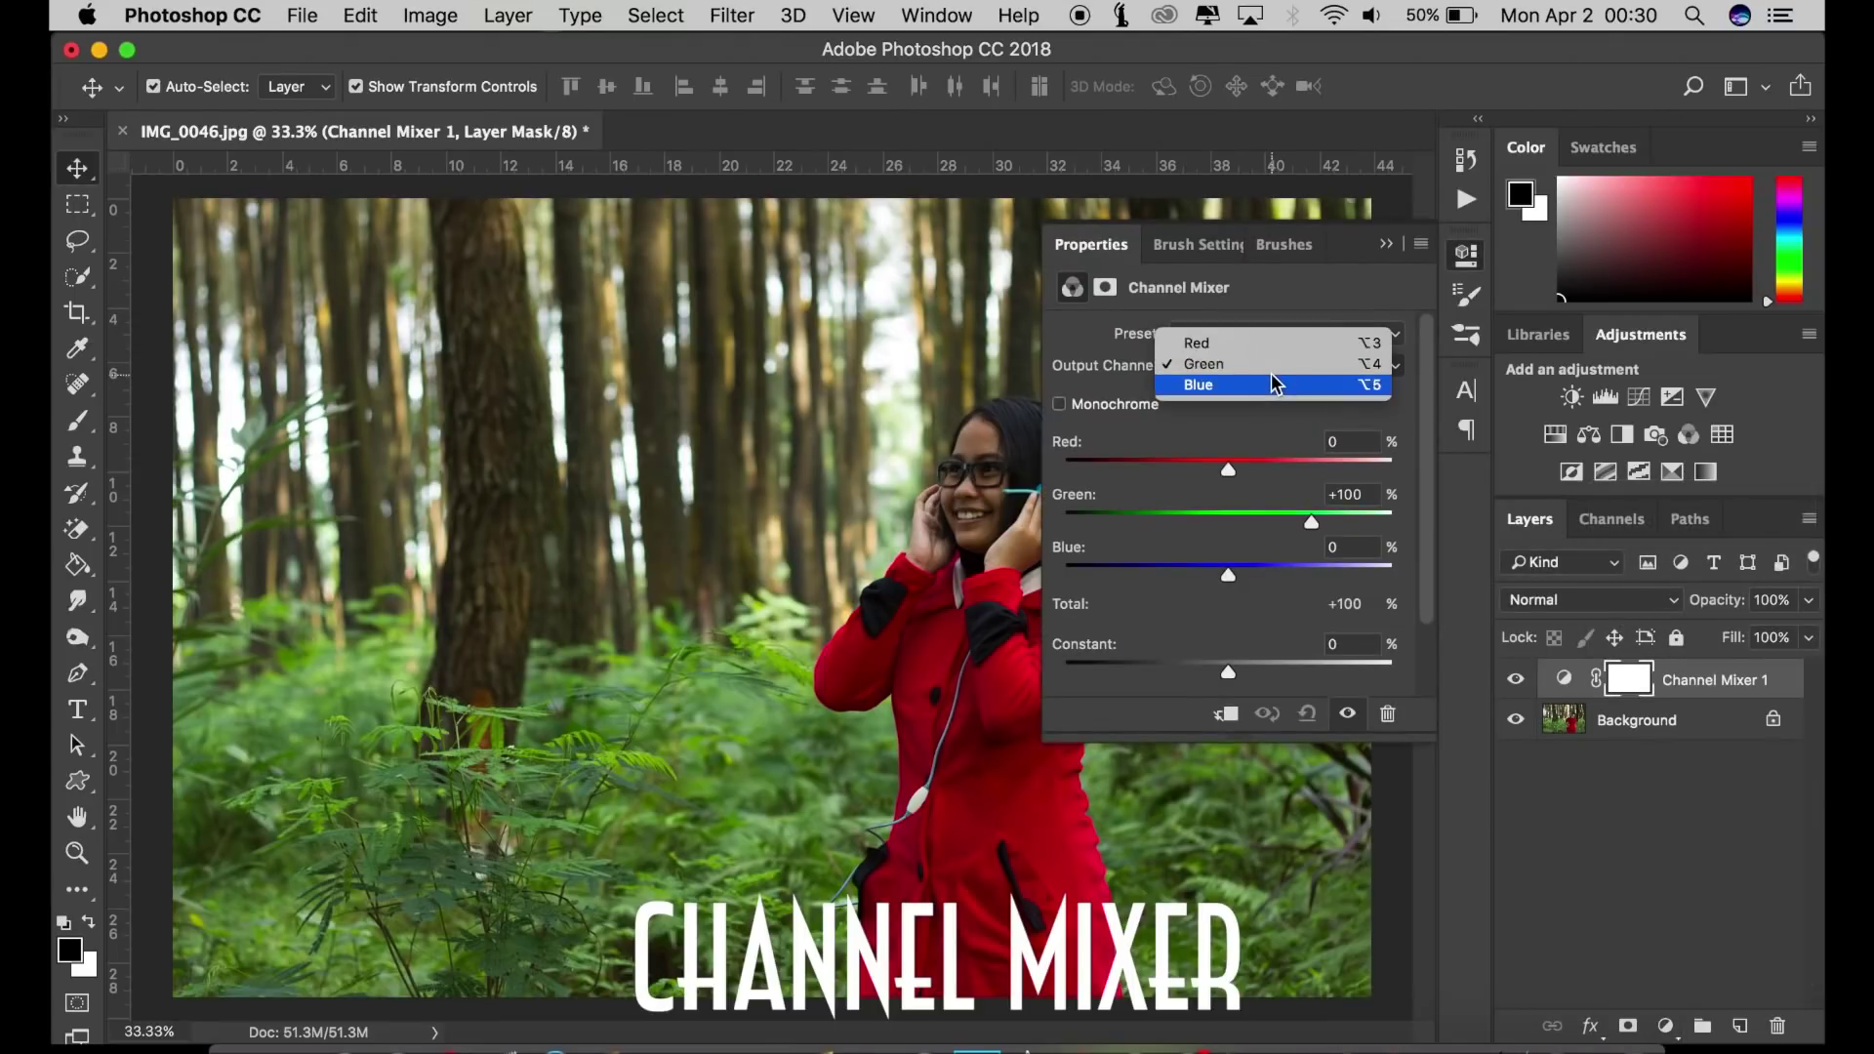
pyautogui.click(1273, 348)
pyautogui.click(1279, 373)
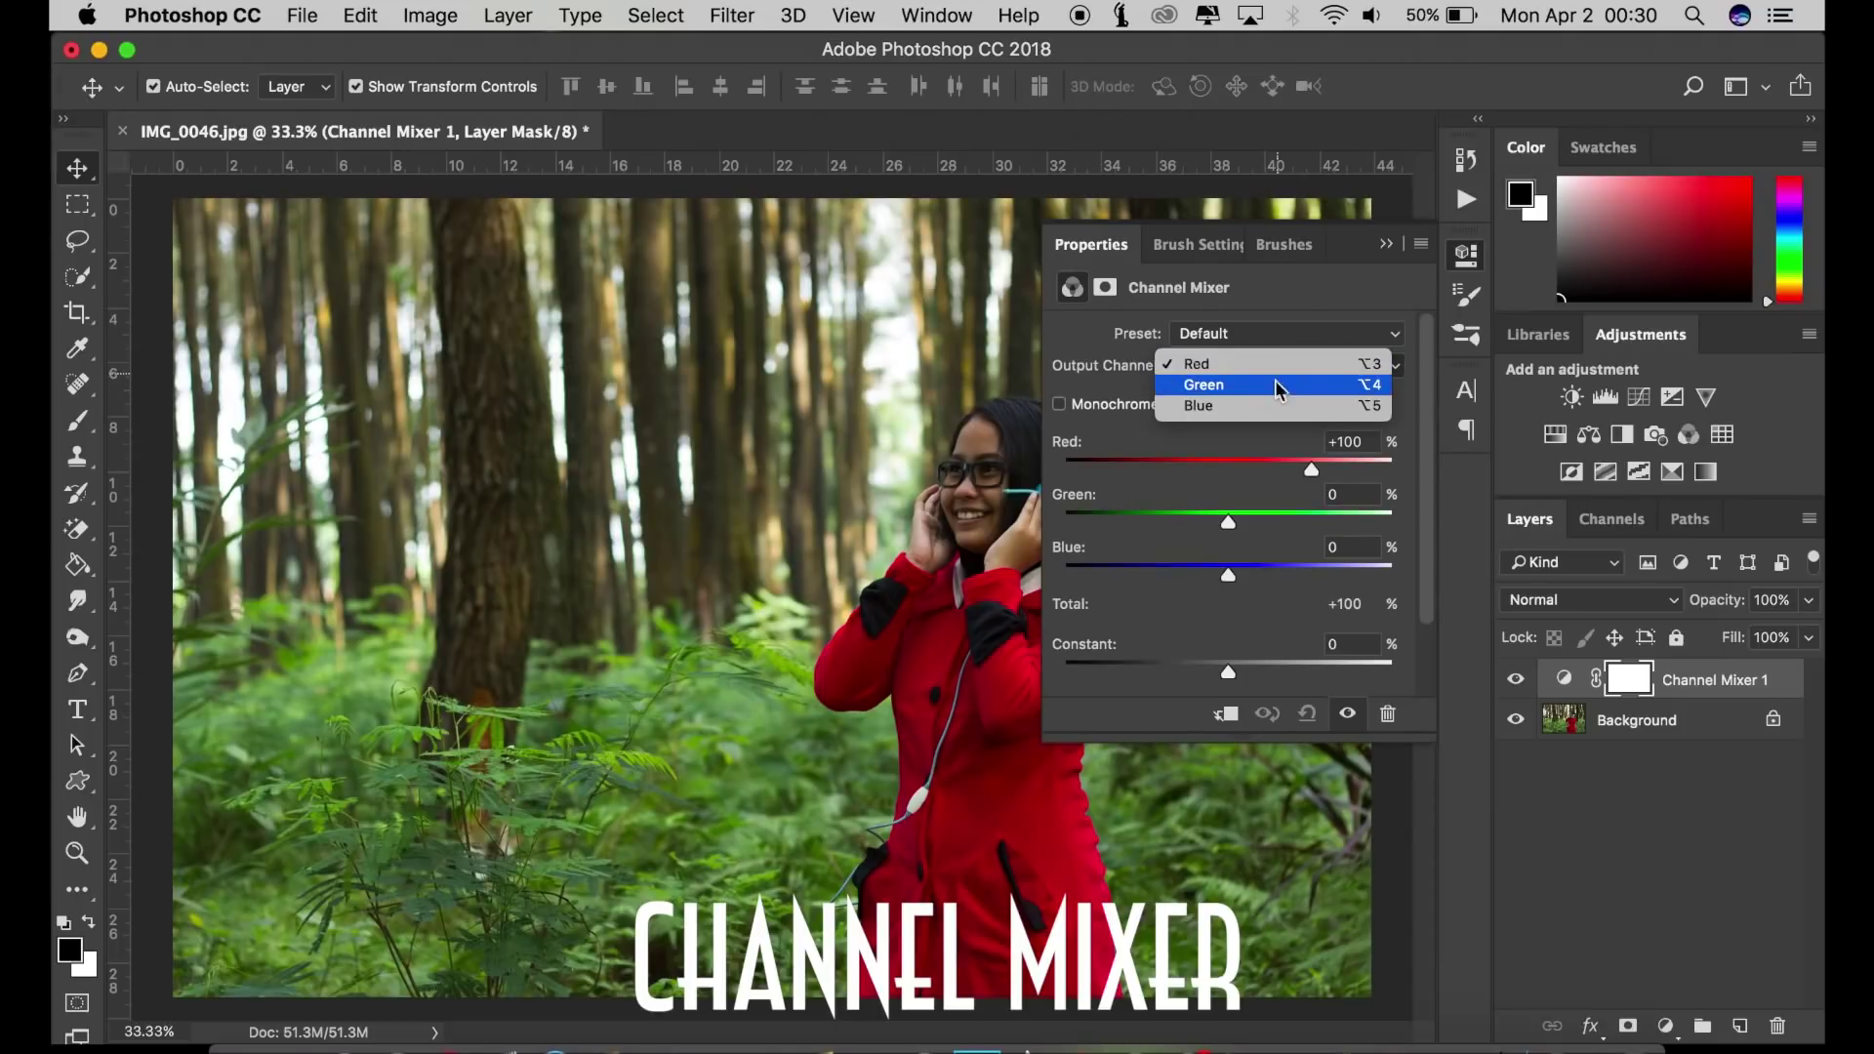
pyautogui.click(1195, 388)
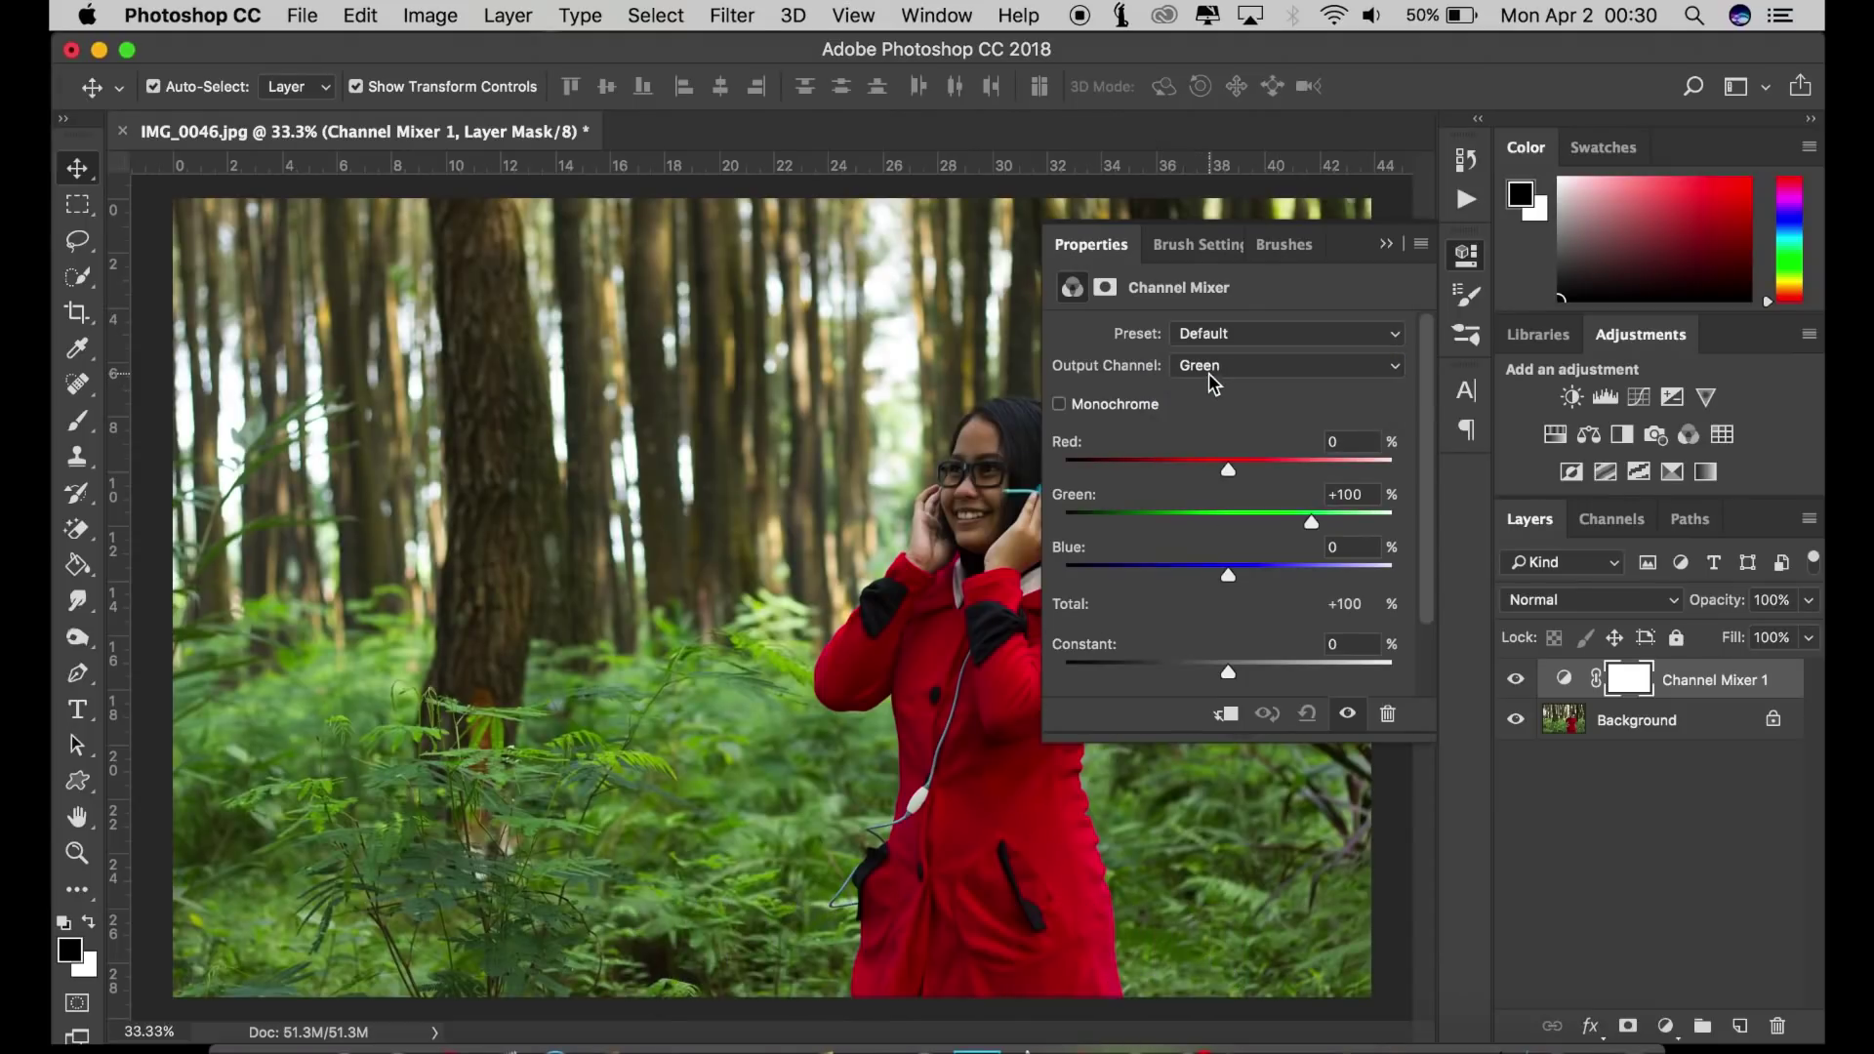
pyautogui.click(1262, 336)
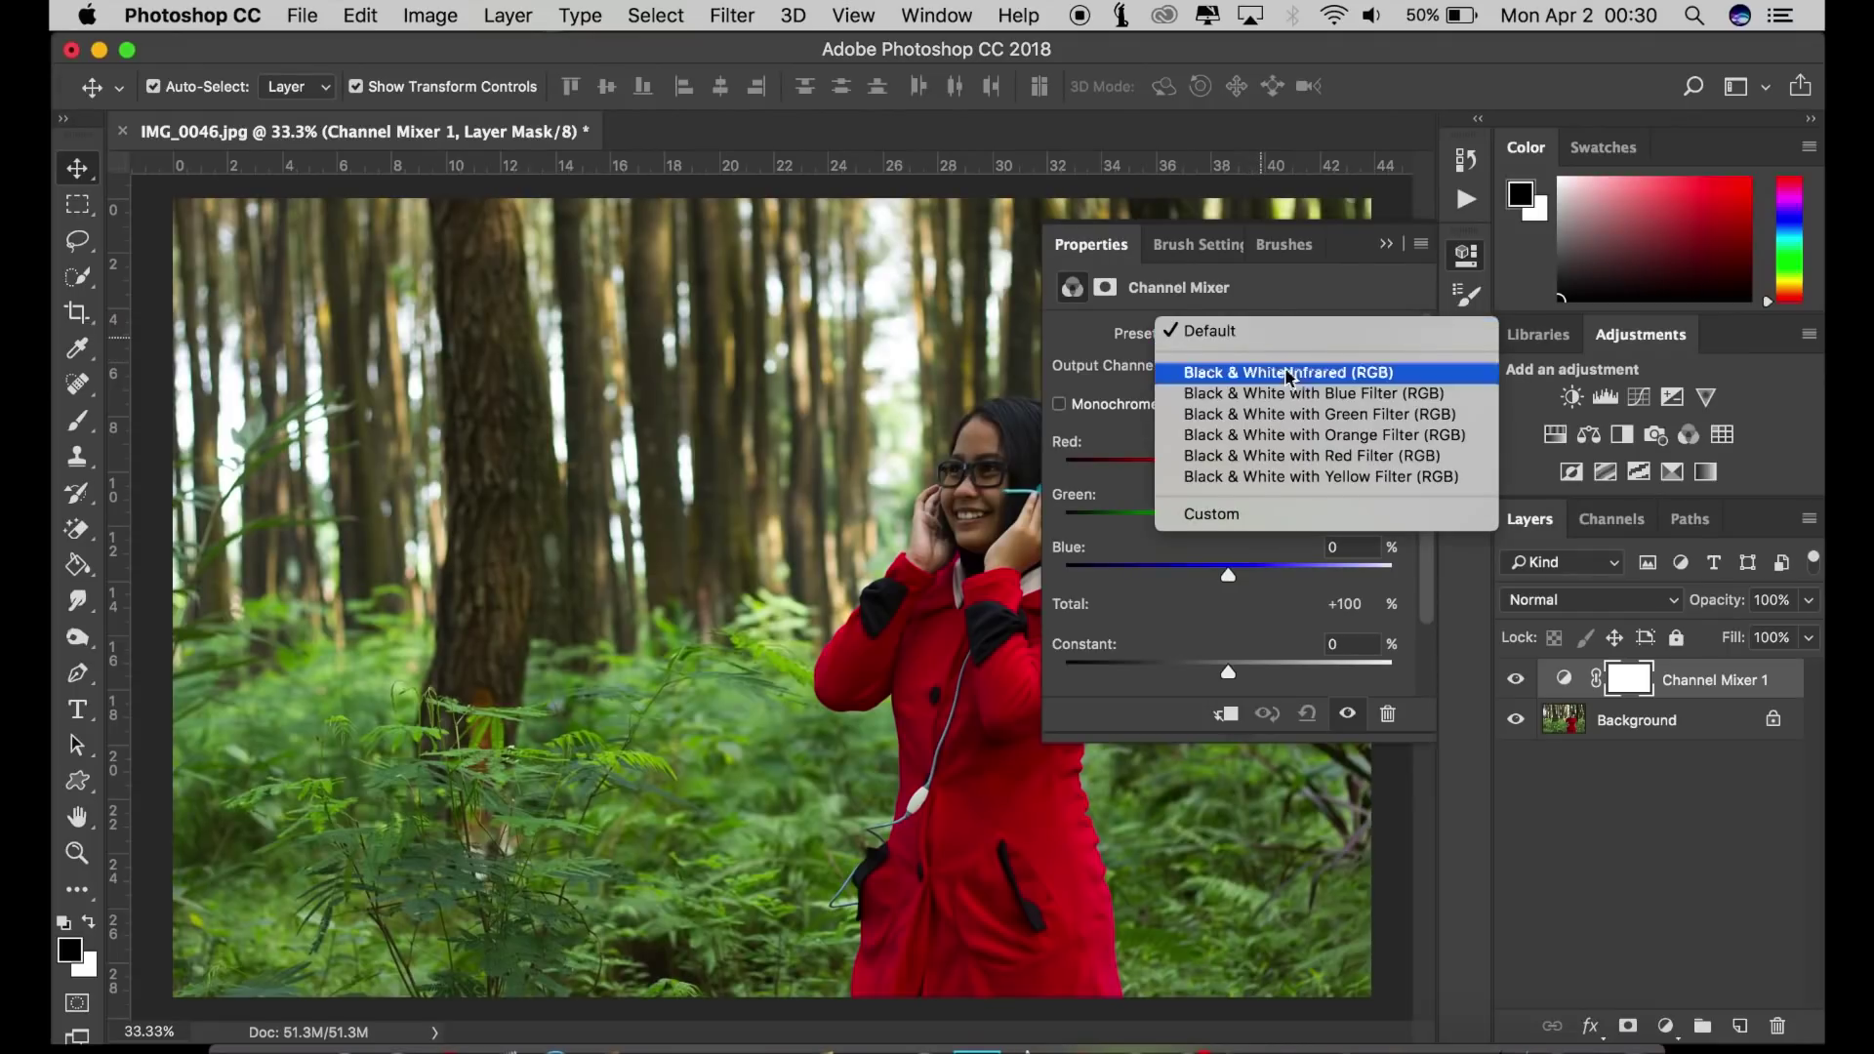
pyautogui.click(1363, 381)
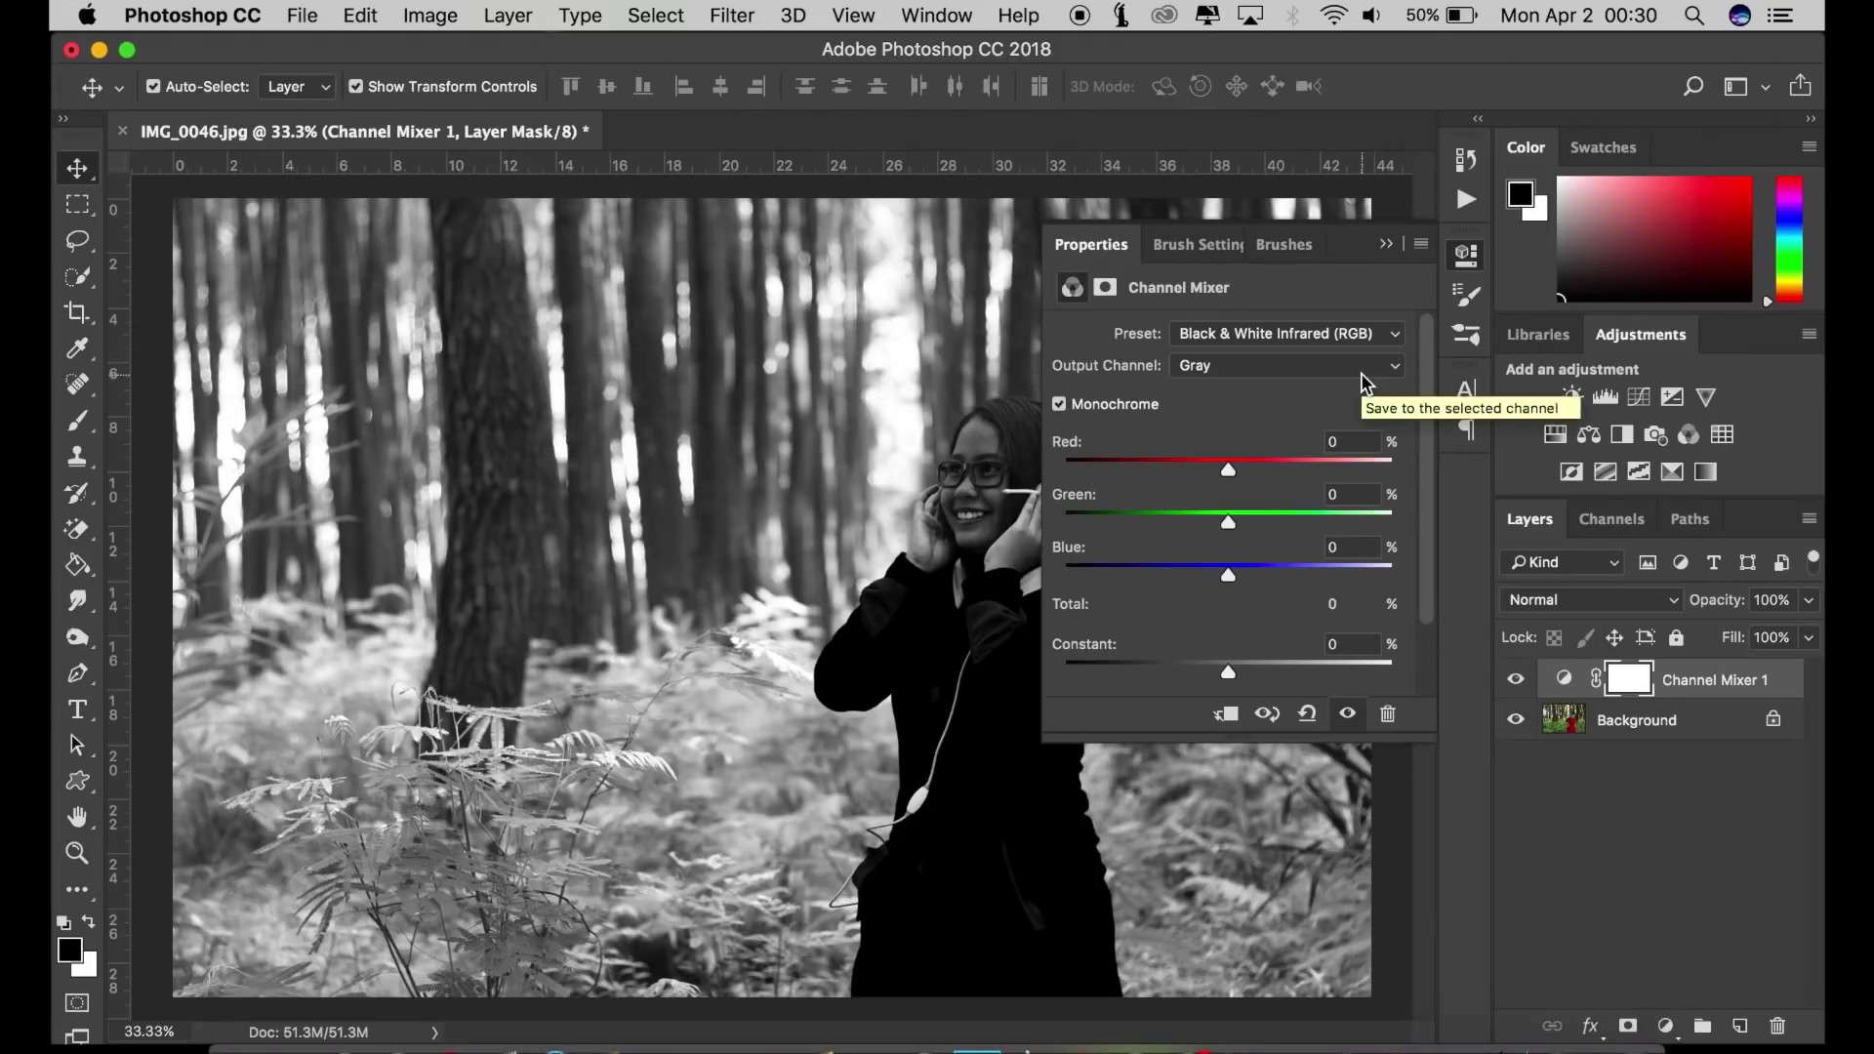
pyautogui.click(1387, 244)
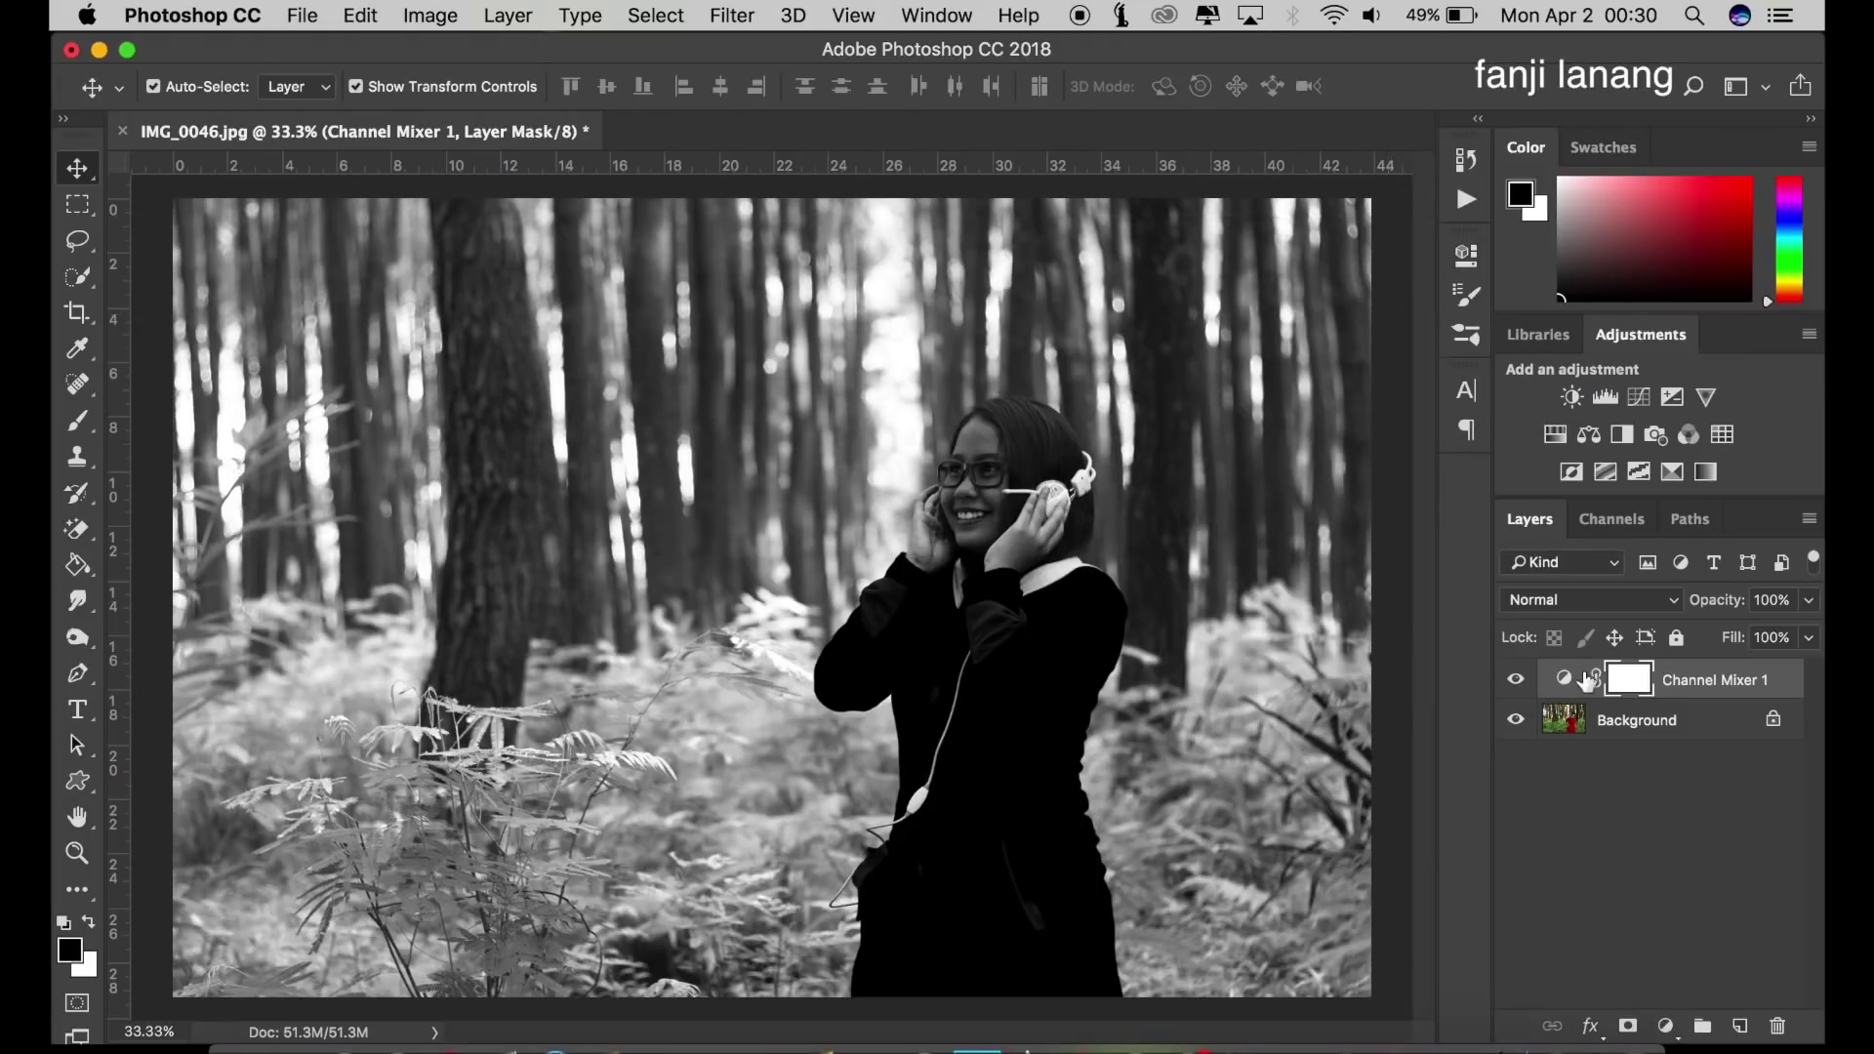
# Step: Set the Channel Mixer 1 layer's blend mode to Lighten so the coat shows red
pyautogui.click(1582, 600)
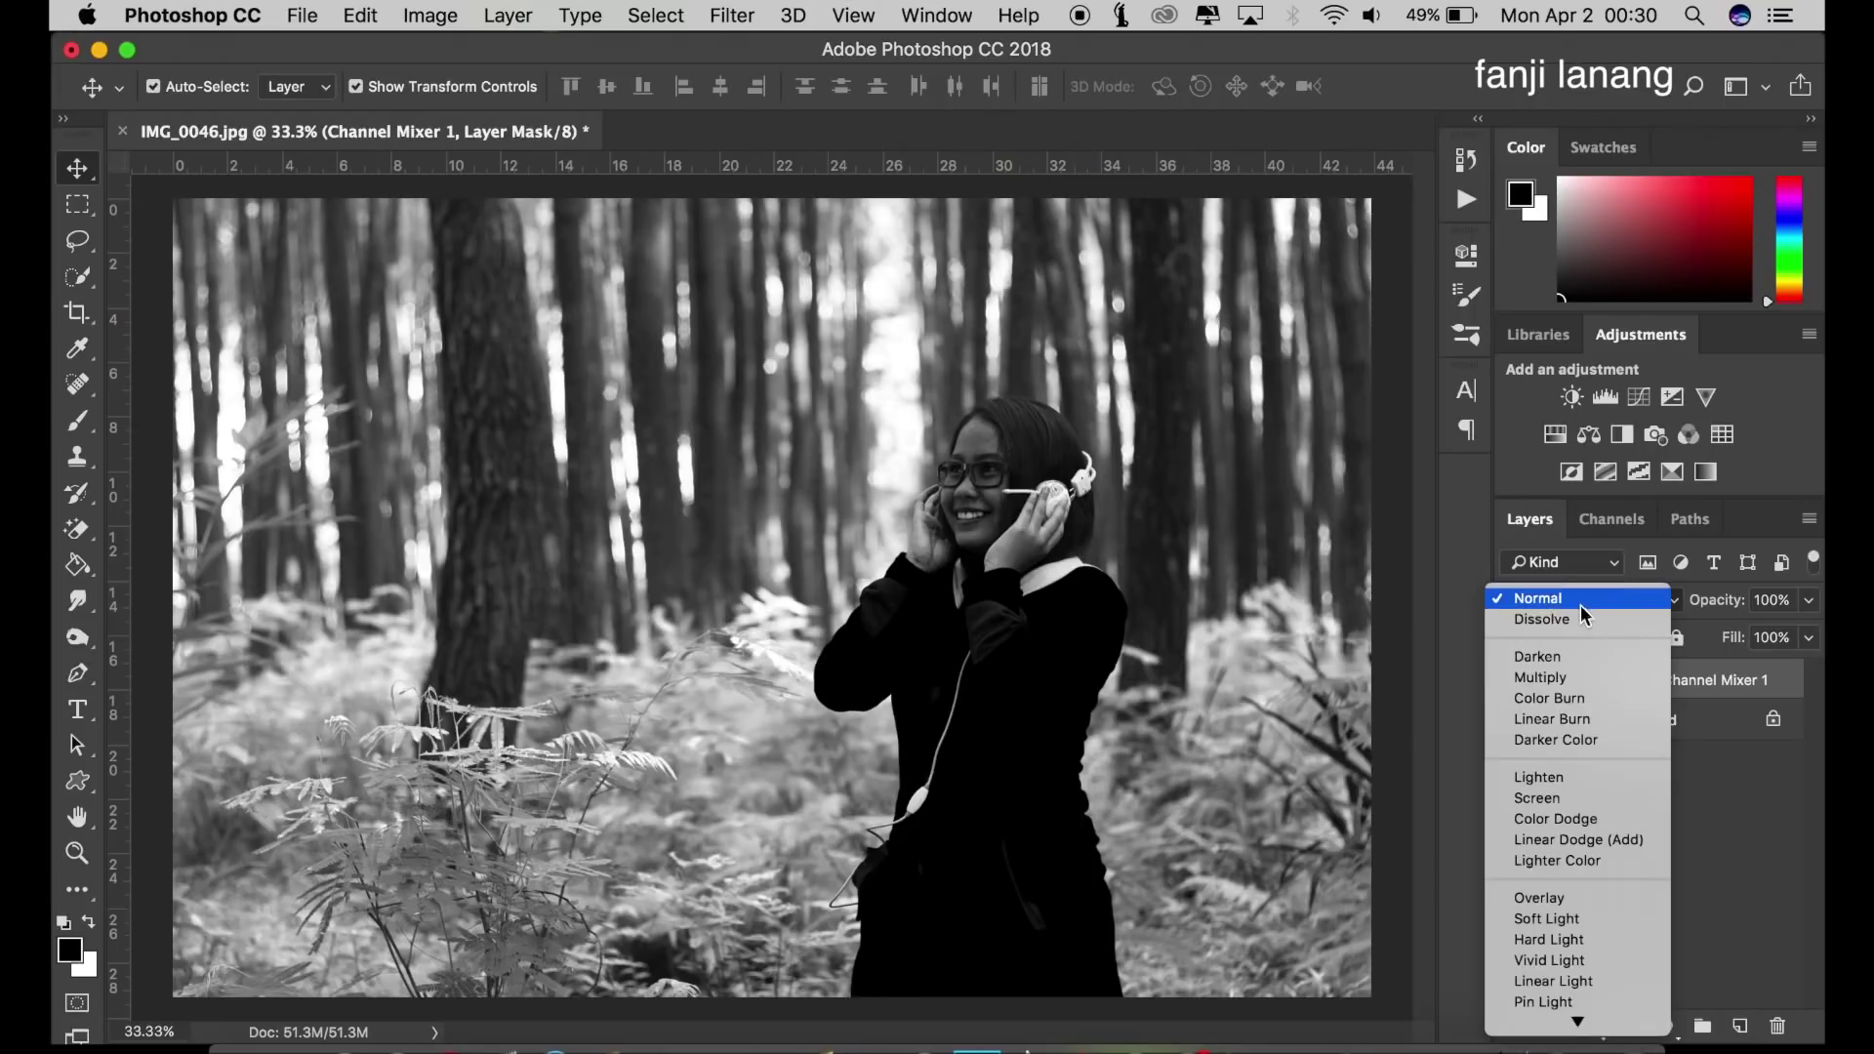
pyautogui.click(1586, 778)
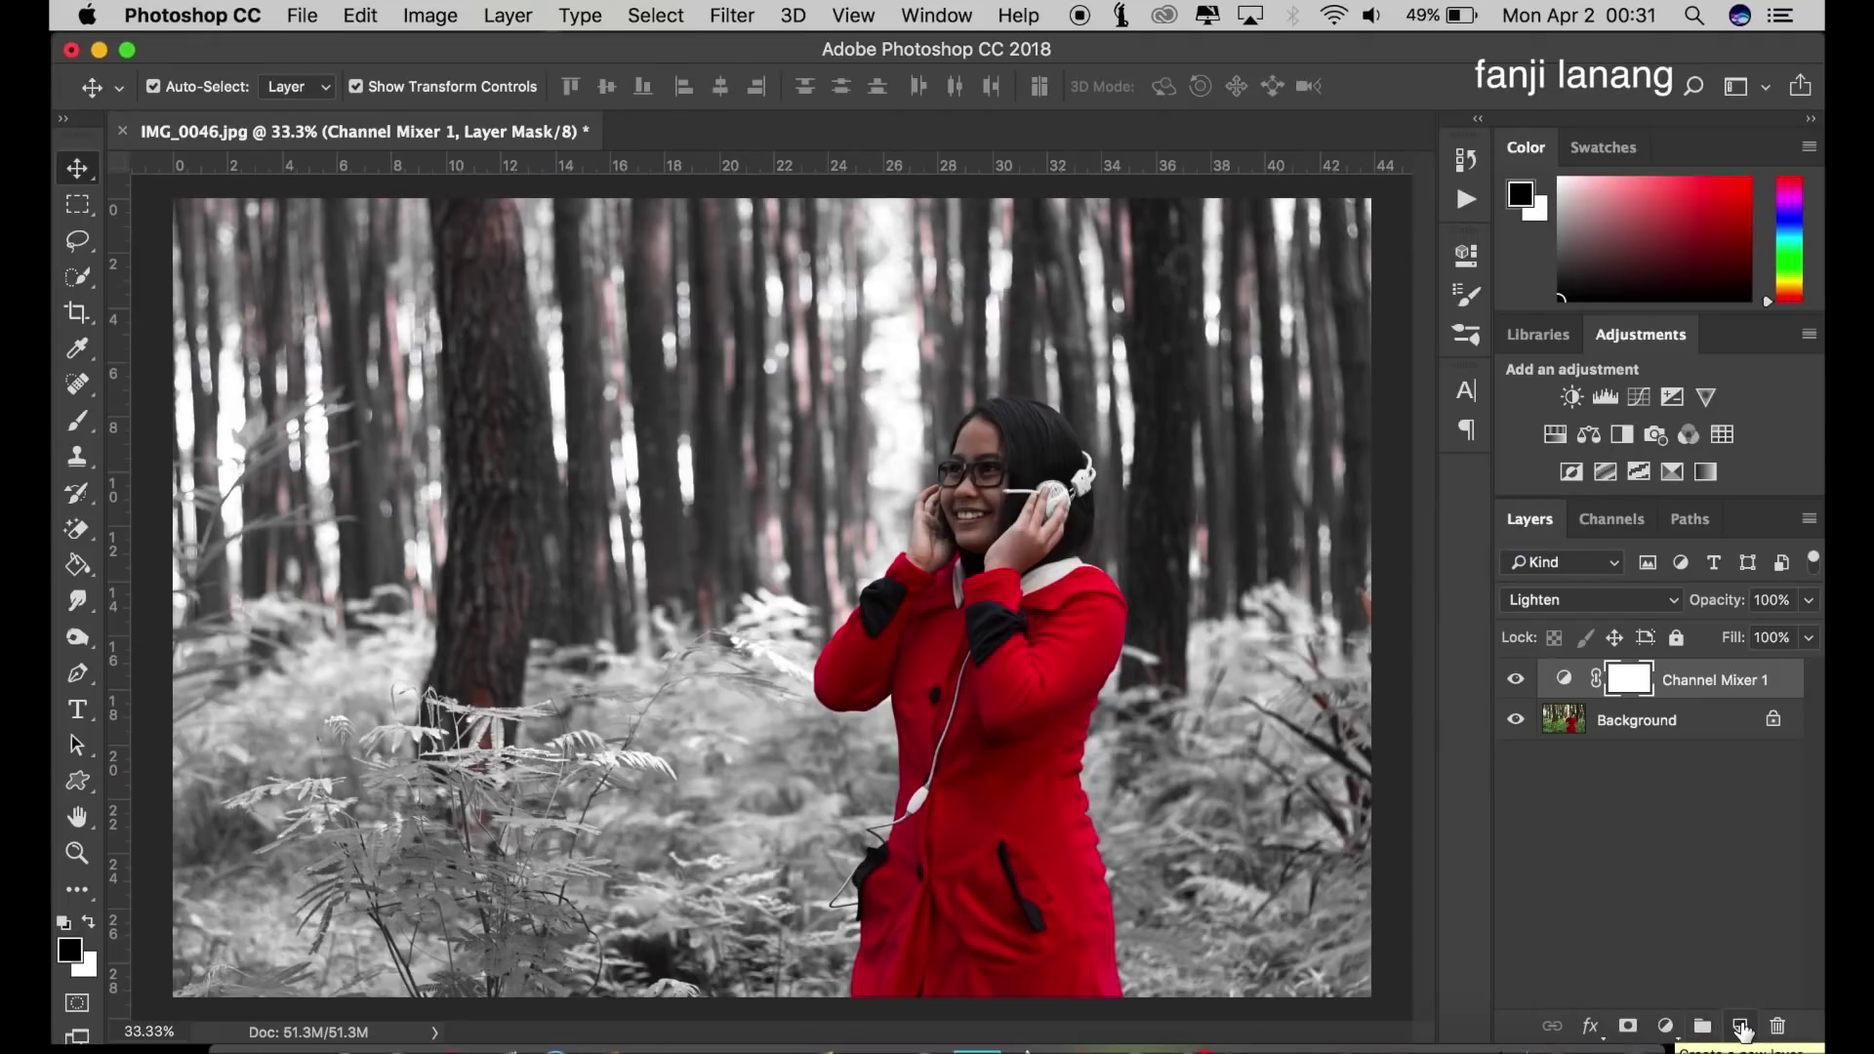
# Step: Add a new layer and draw a rectangular selection over the tree trunk left of the woman
pyautogui.click(1741, 1025)
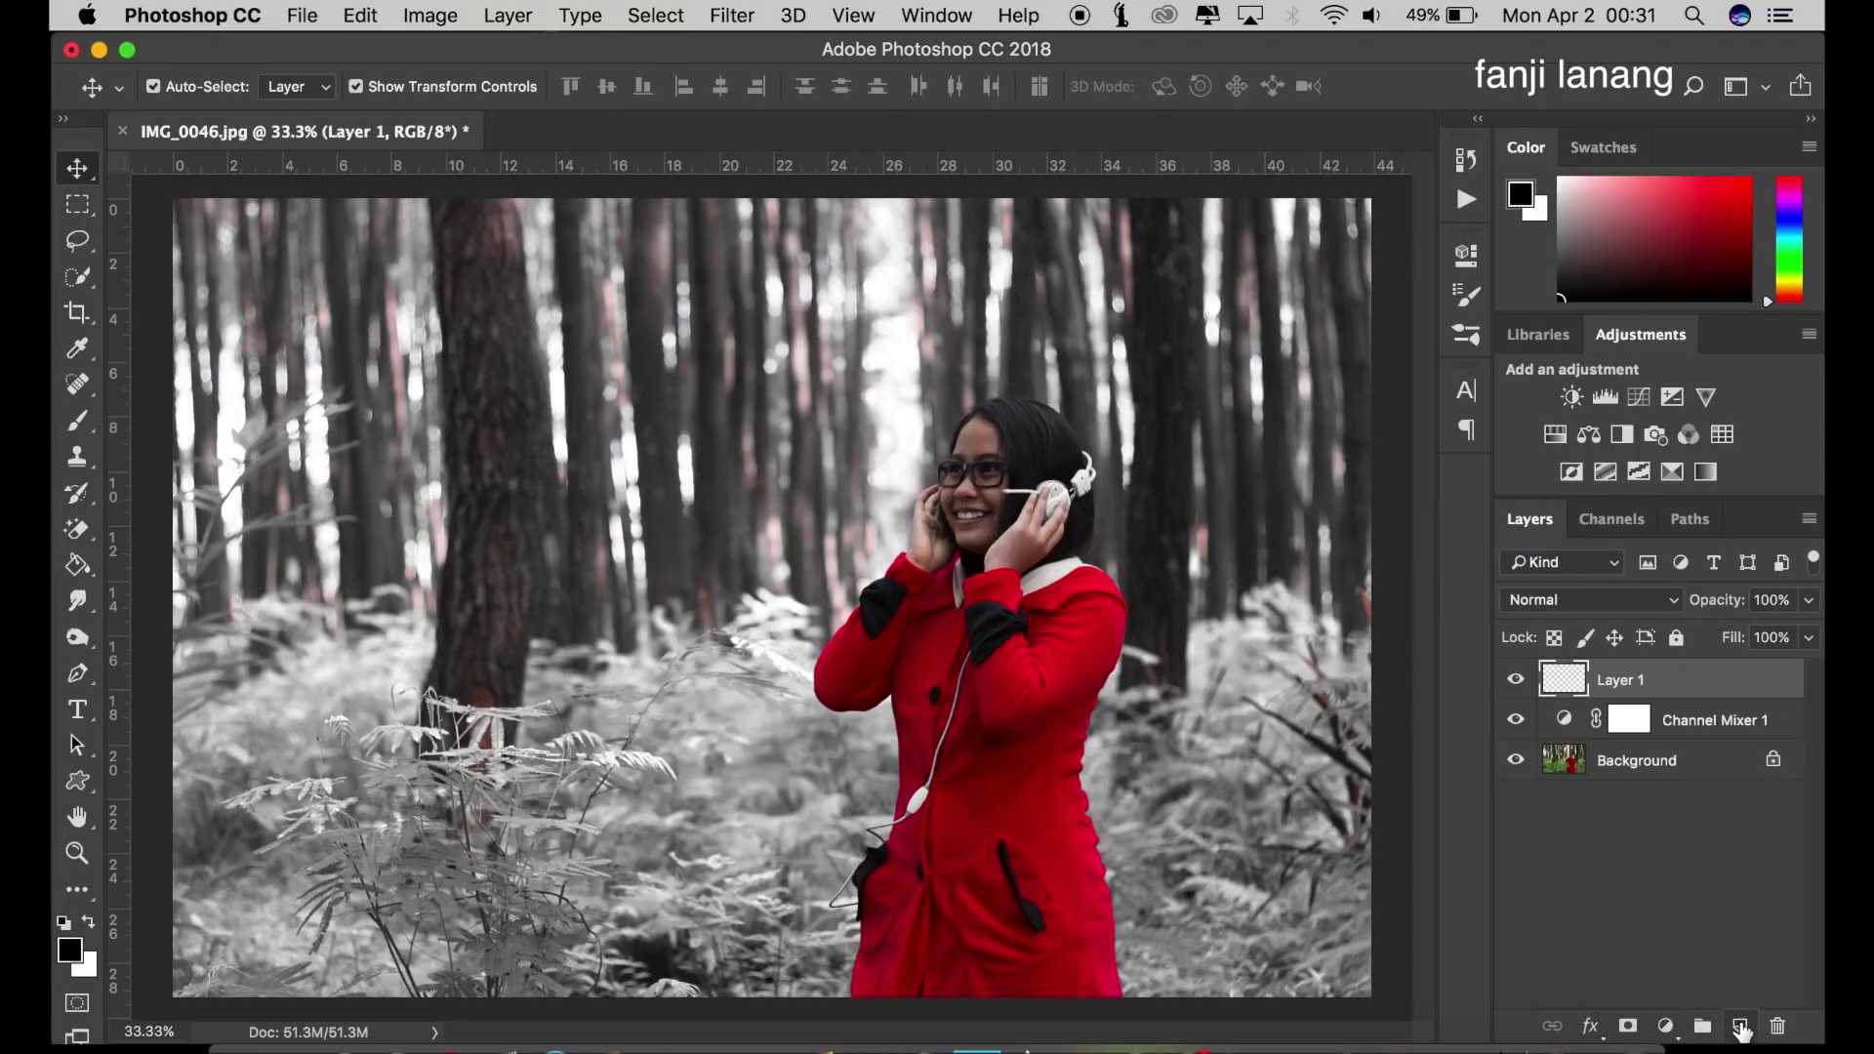
pyautogui.click(77, 204)
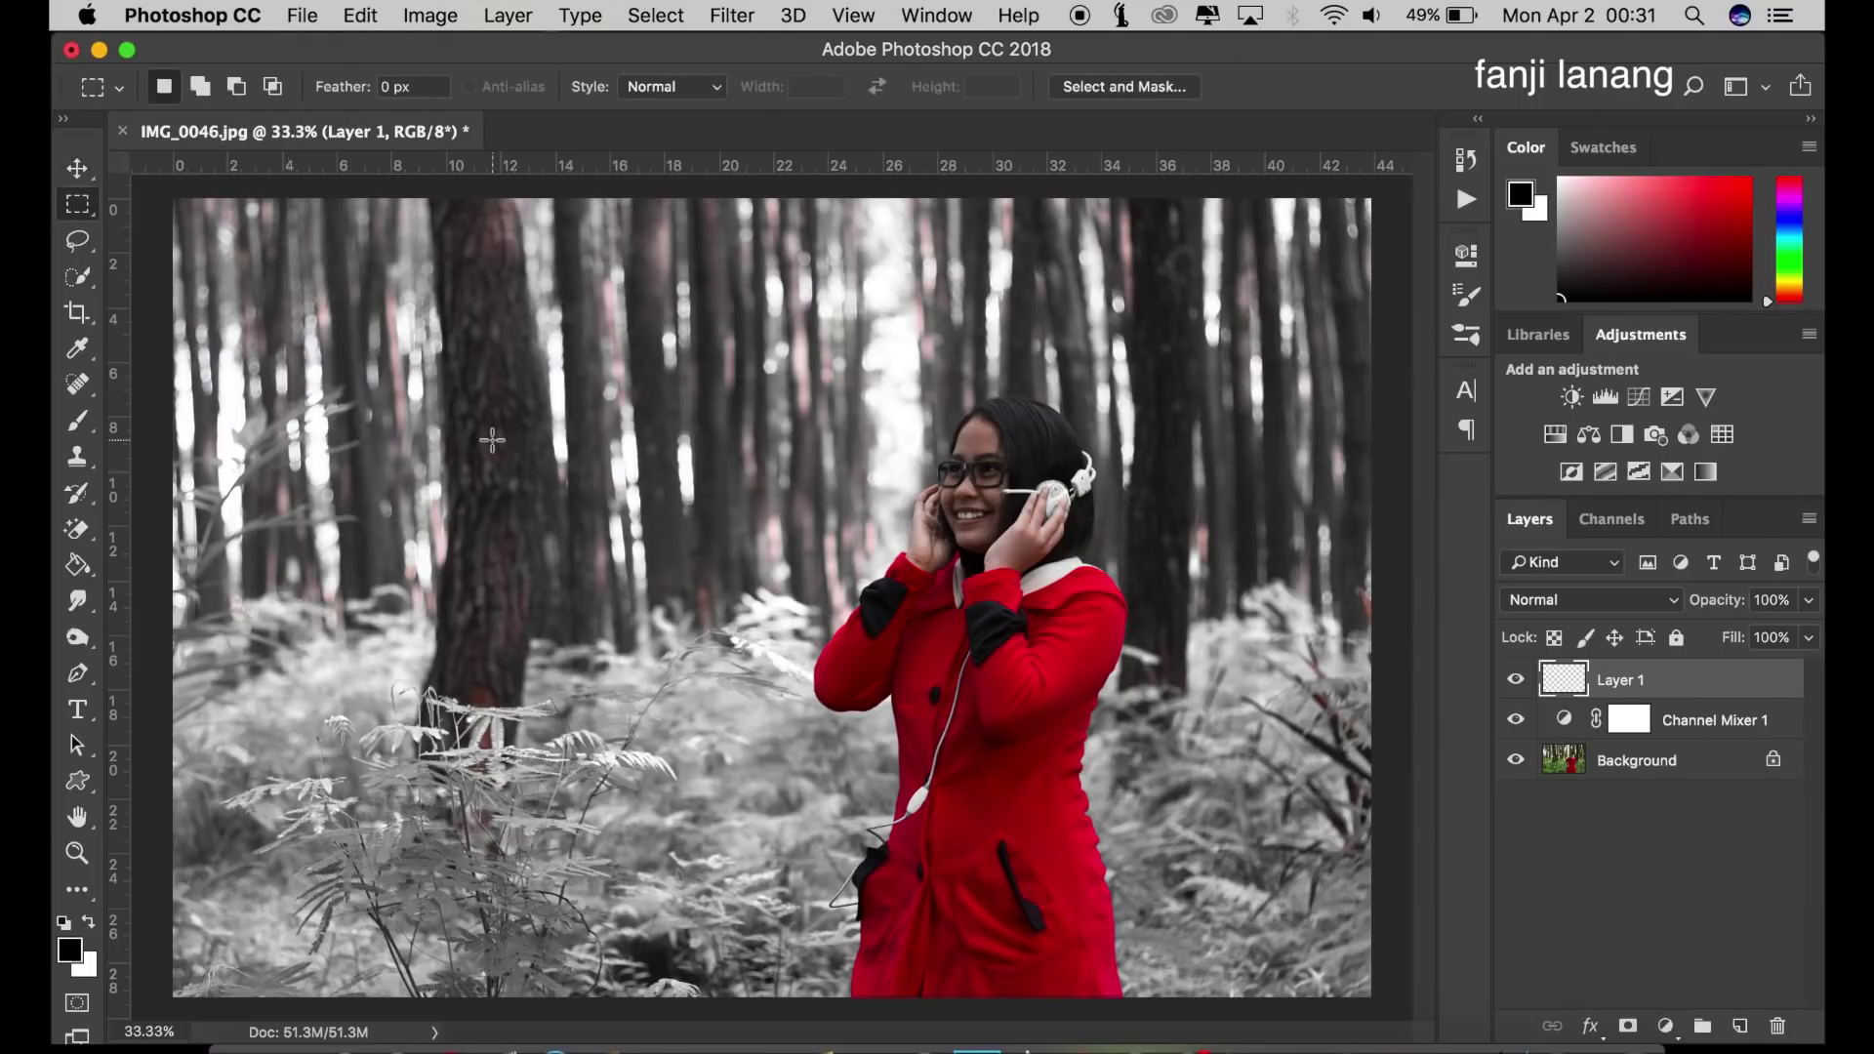
pyautogui.moveTo(414, 448)
pyautogui.mouseDown()
pyautogui.moveTo(602, 581)
pyautogui.moveTo(587, 553)
pyautogui.mouseUp()
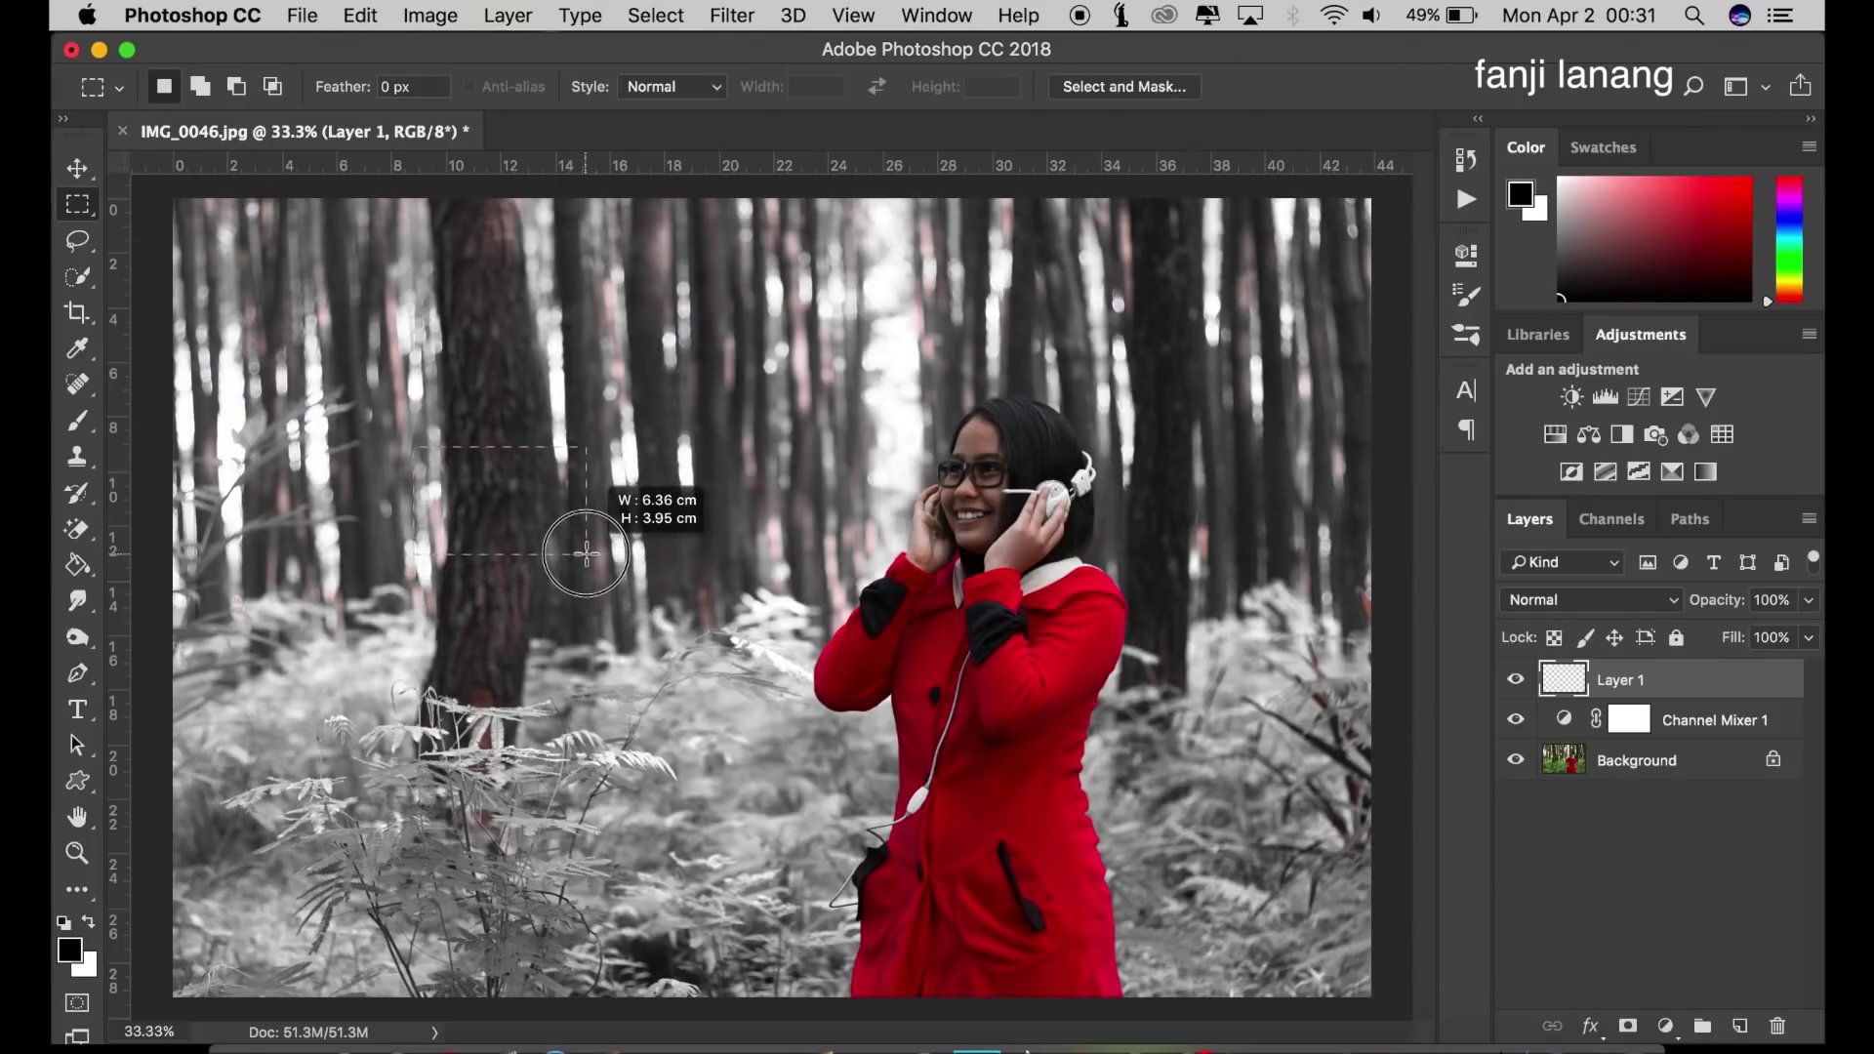
pyautogui.moveTo(587, 554); pyautogui.dragTo(587, 553)
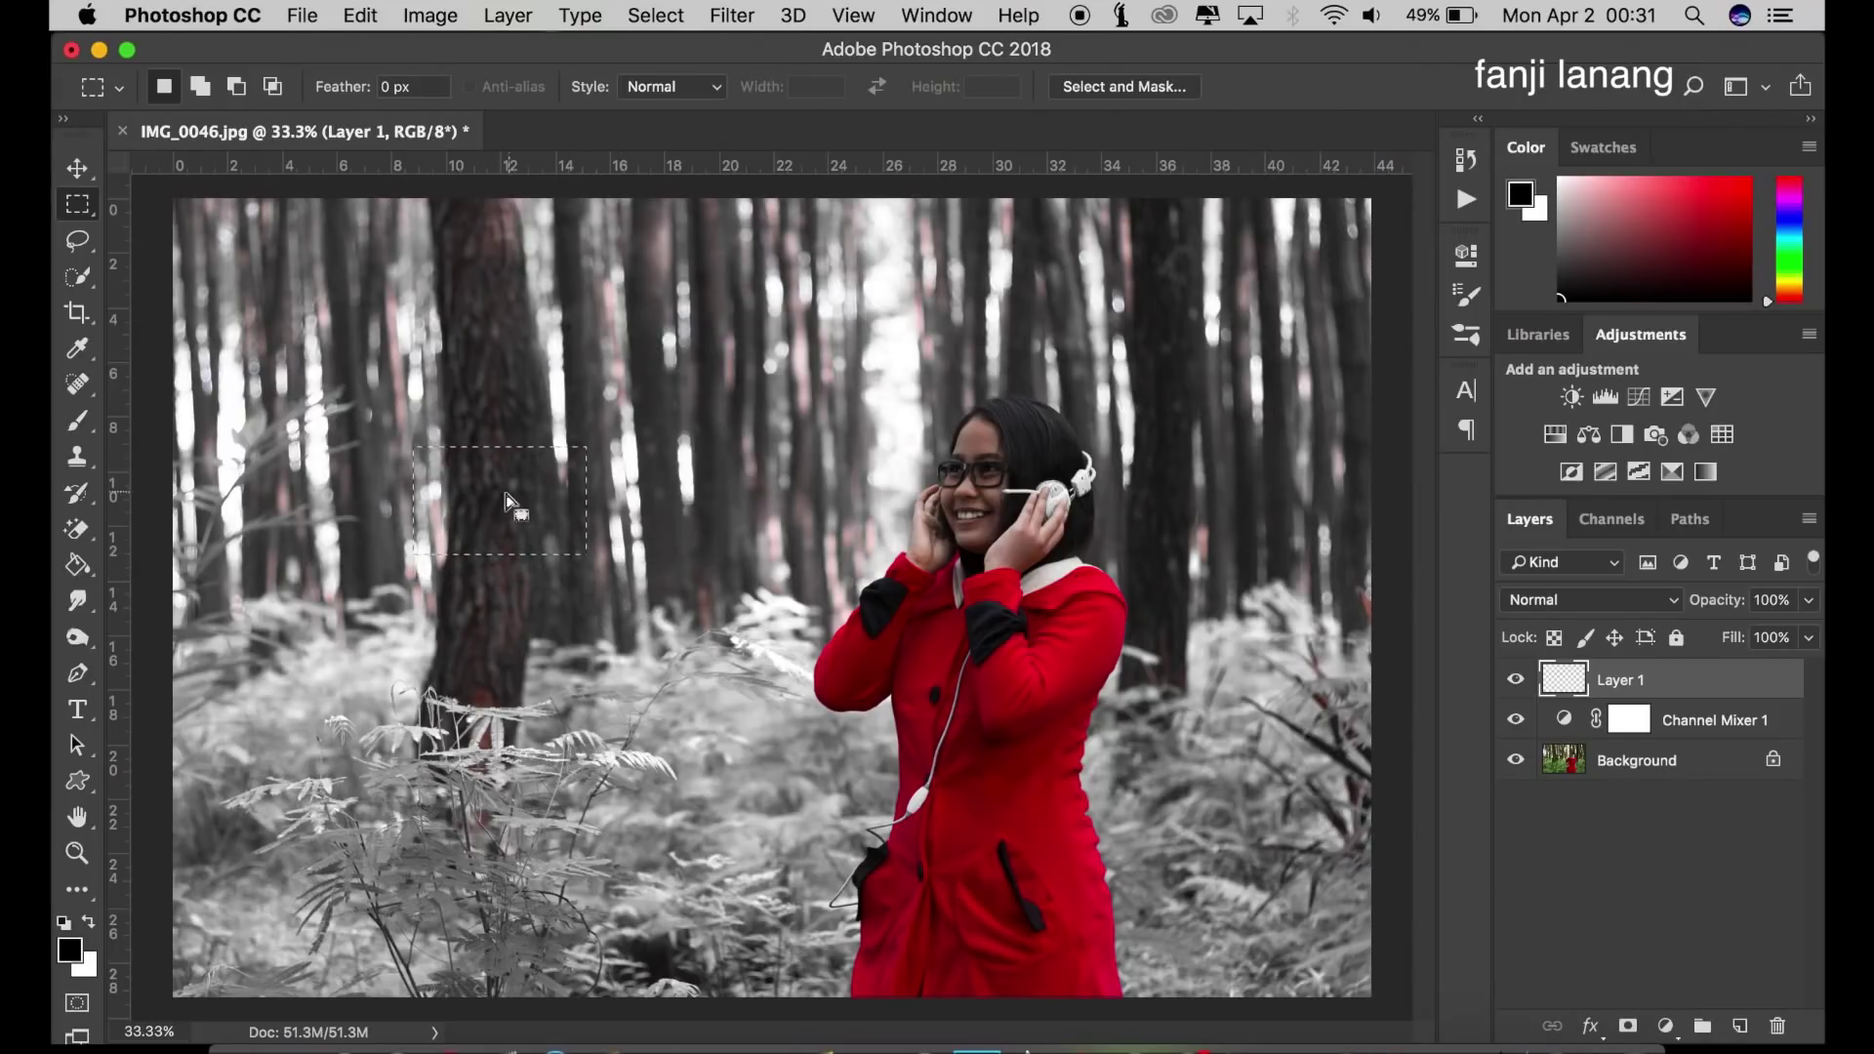
# Step: Fill the rectangle with black using the Paint Bucket at tolerance 100
pyautogui.click(77, 565)
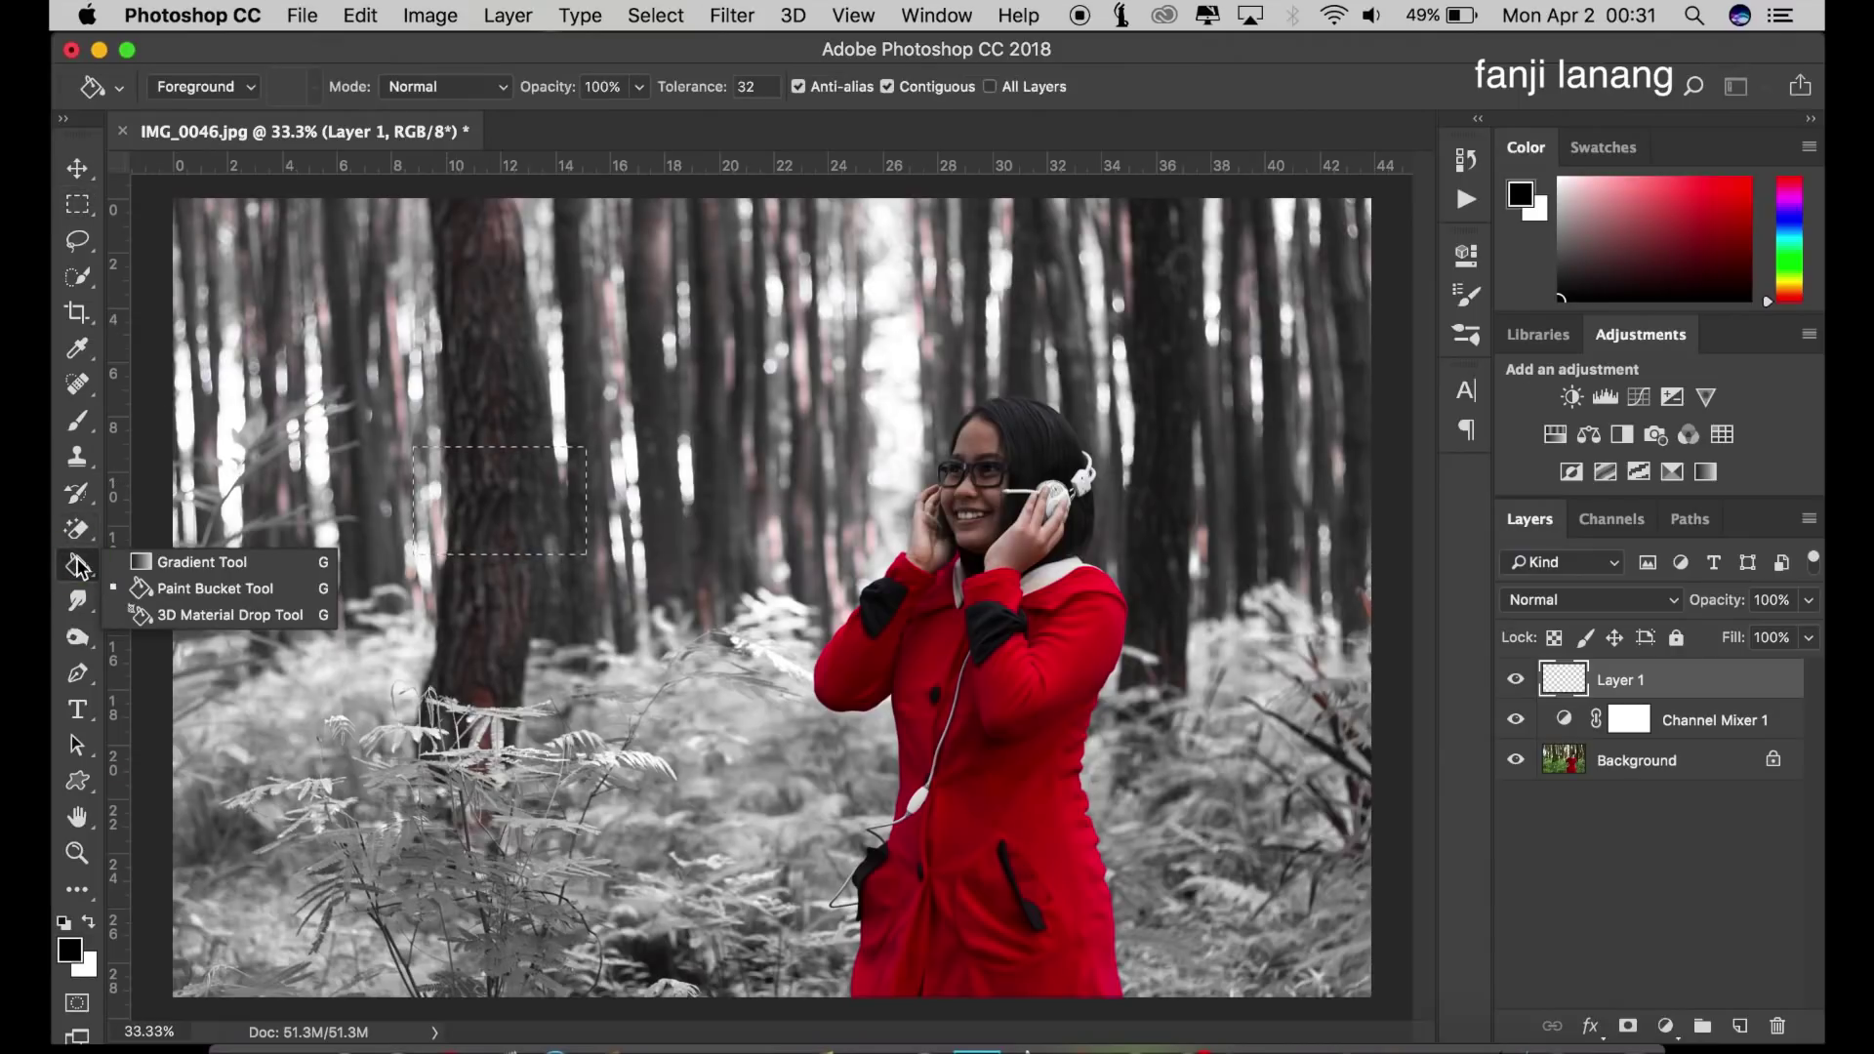
pyautogui.click(183, 584)
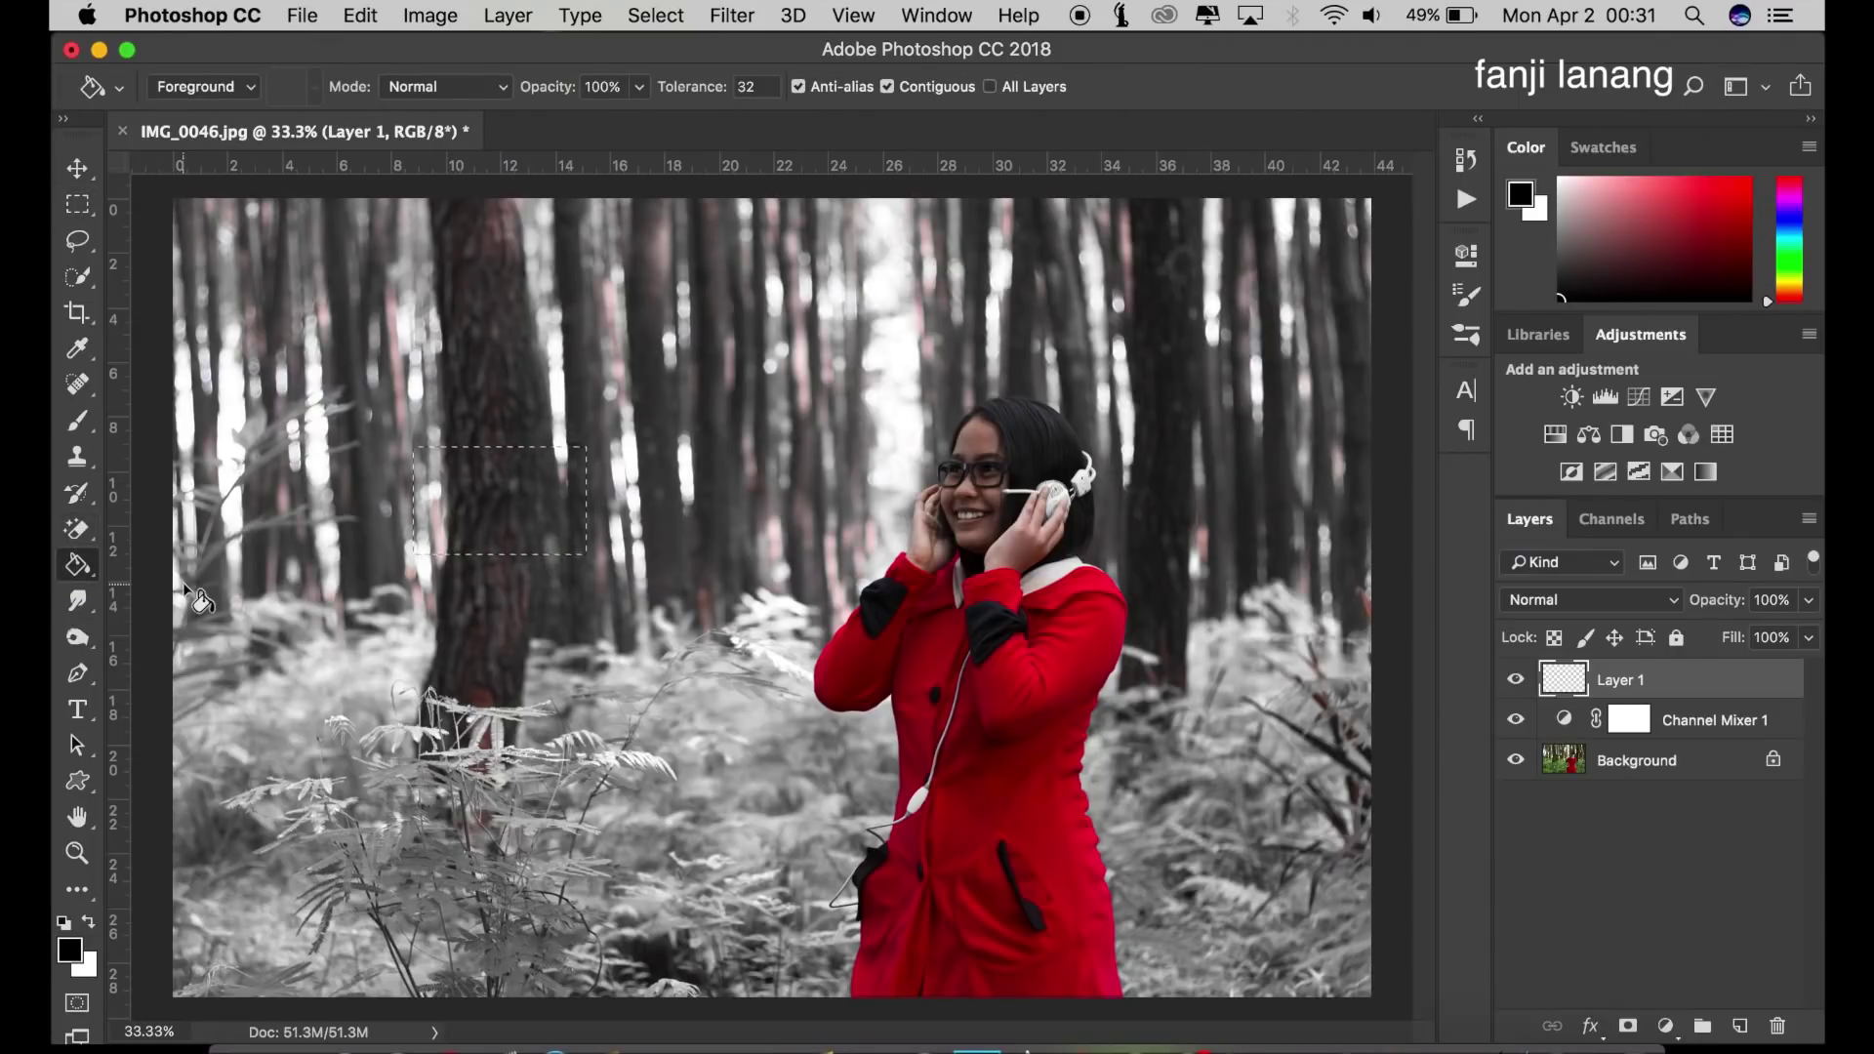
pyautogui.doubleClick(747, 87)
pyautogui.write('10')
pyautogui.click(88, 924)
pyautogui.click(439, 499)
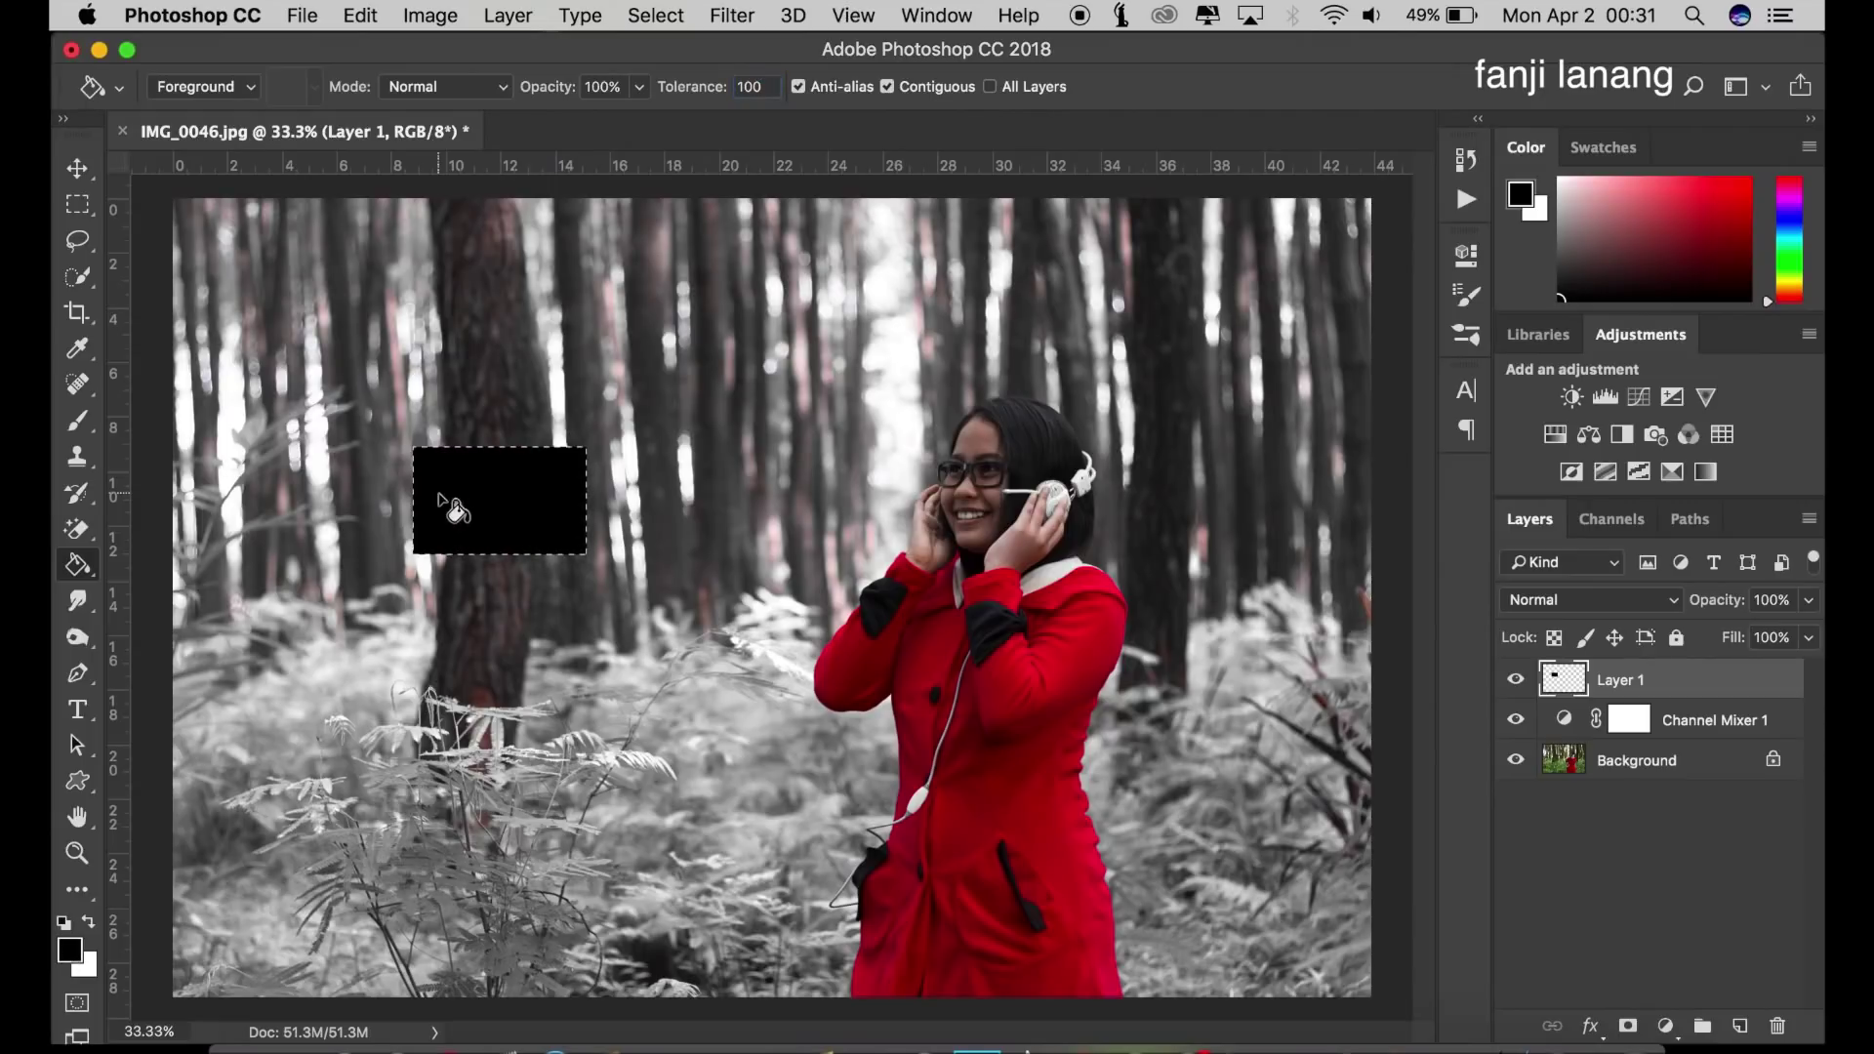
pyautogui.click(746, 21)
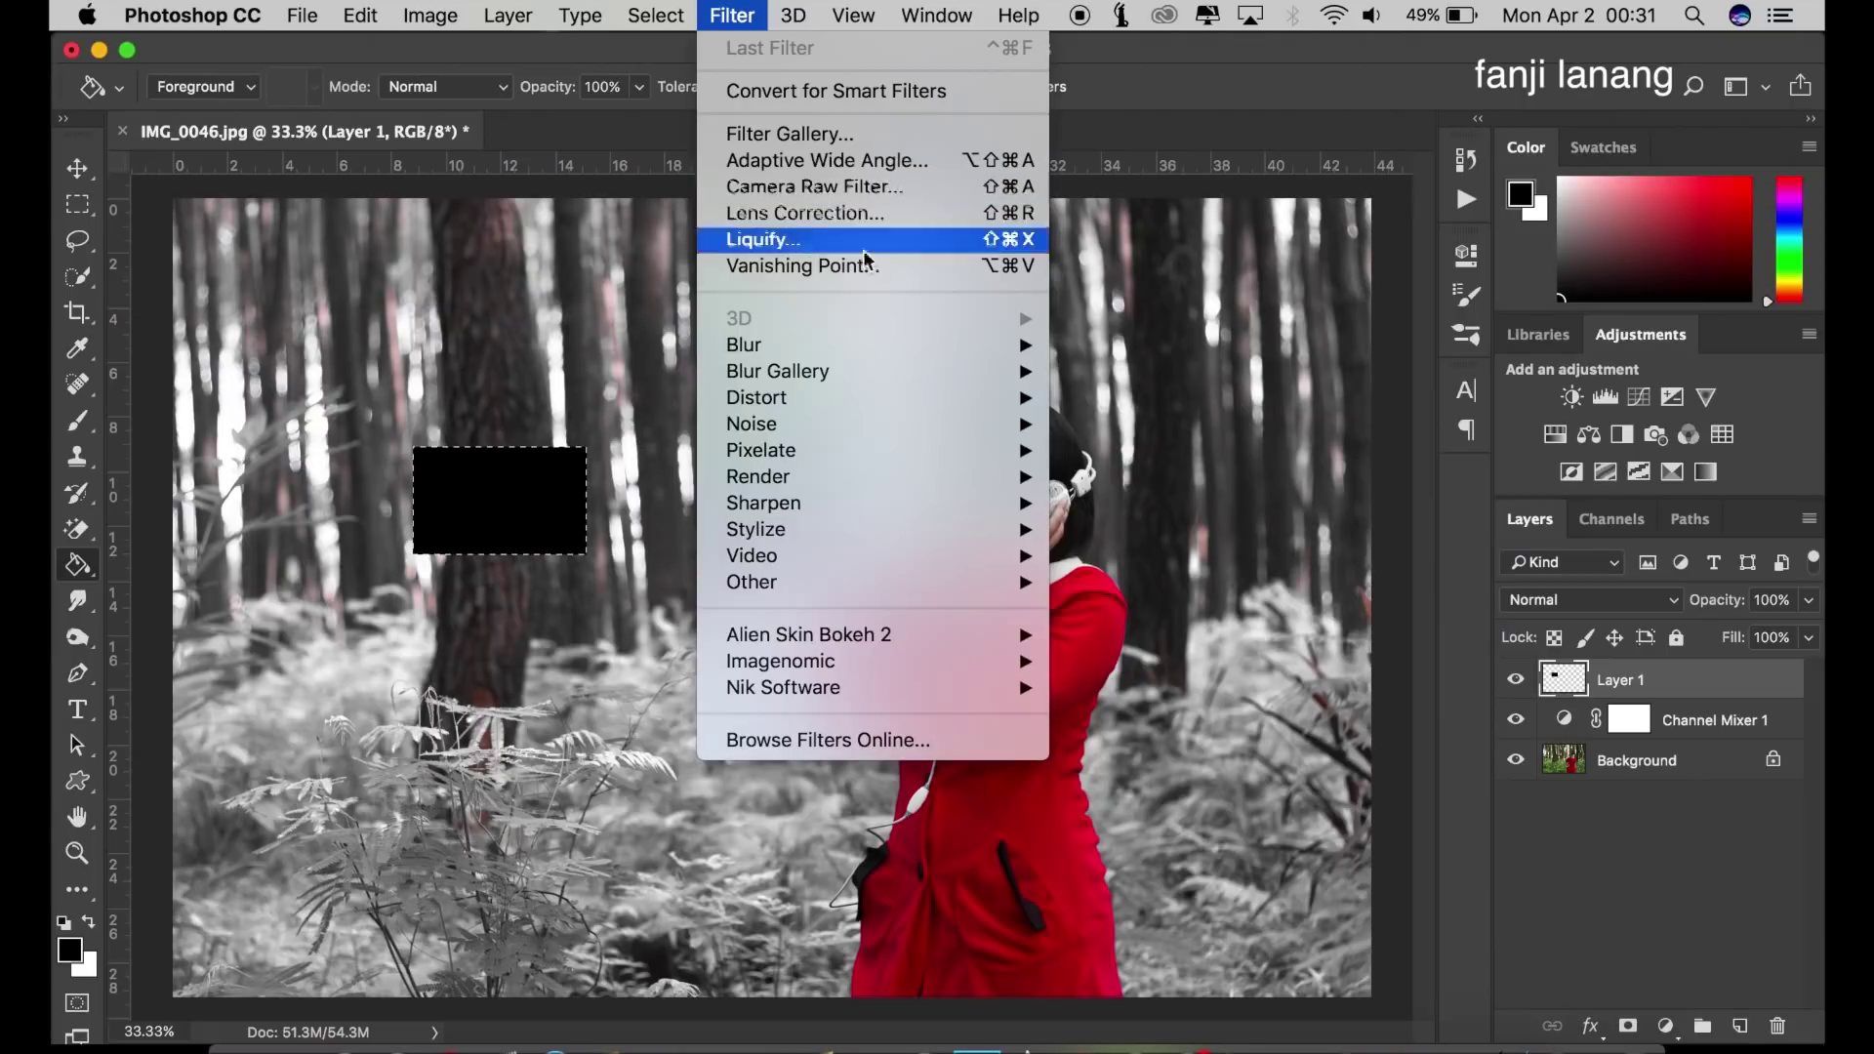
pyautogui.moveTo(753, 424)
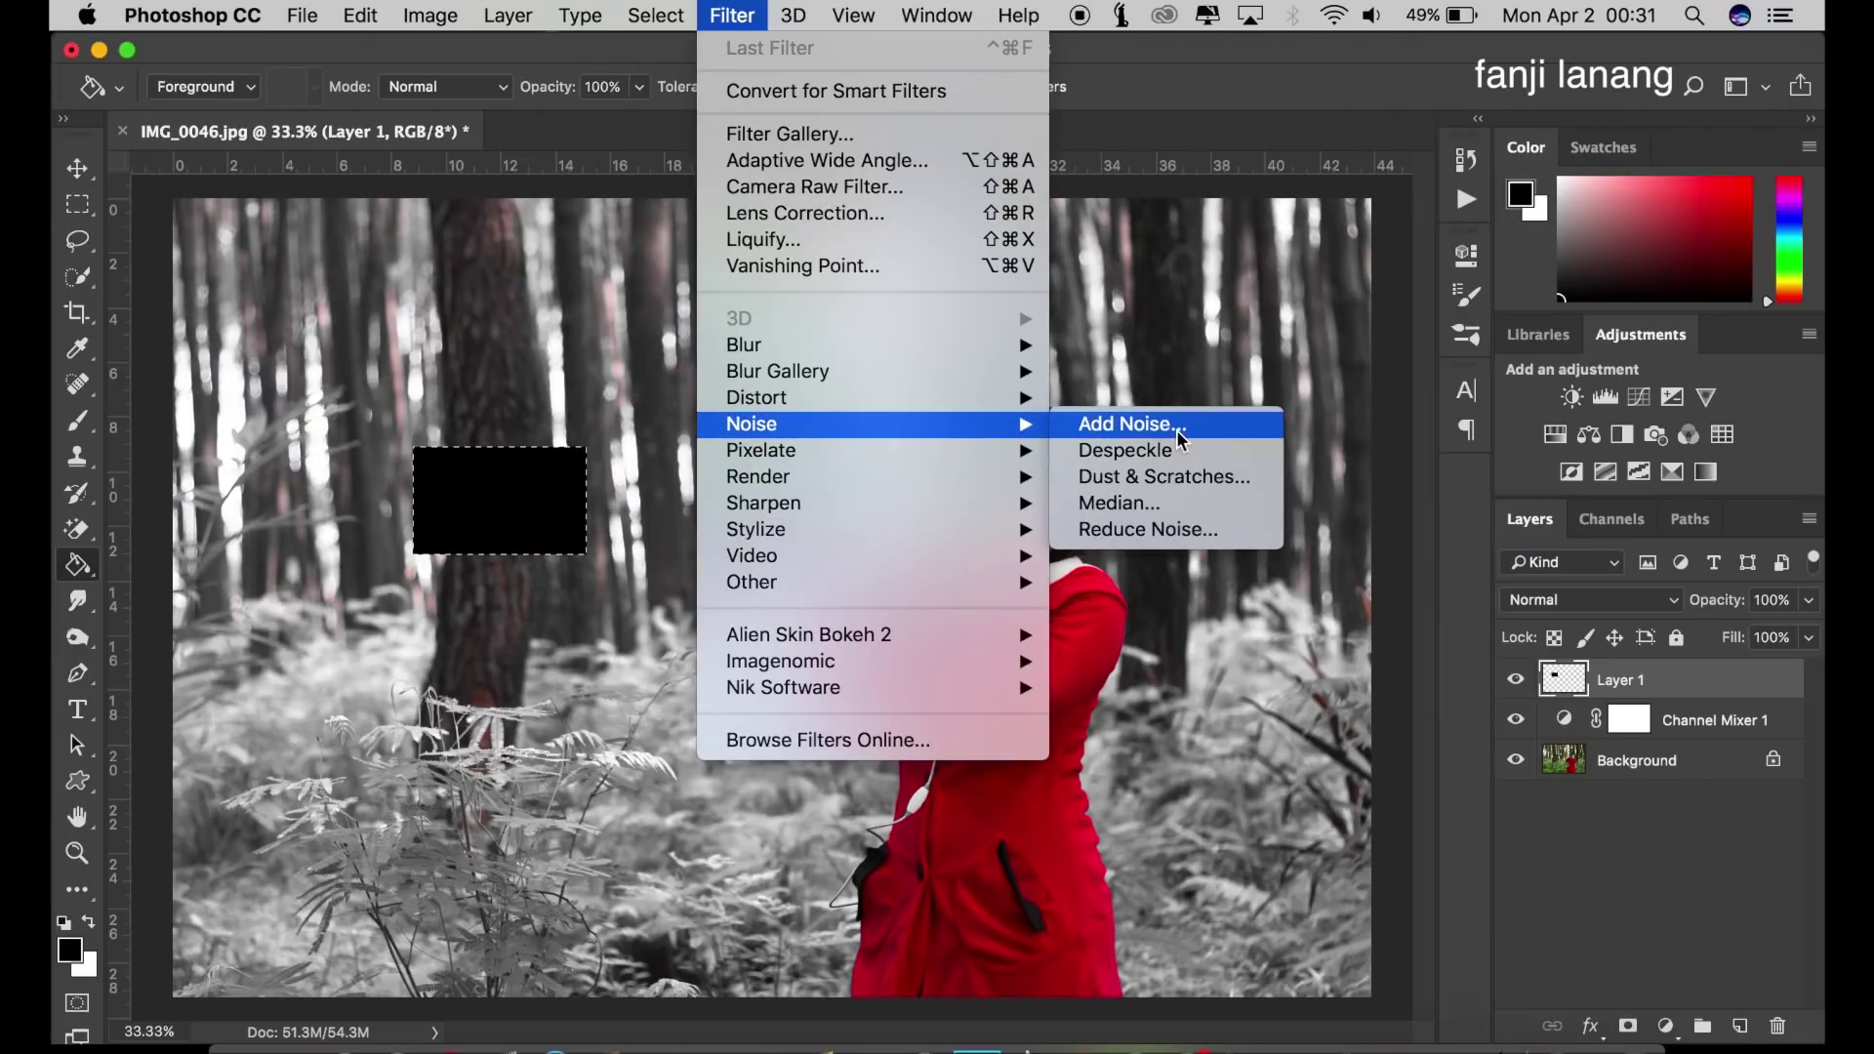
# Step: Add 100% monochromatic Gaussian noise to the black rectangle, then a 5-pixel Gaussian Blur
pyautogui.click(1181, 438)
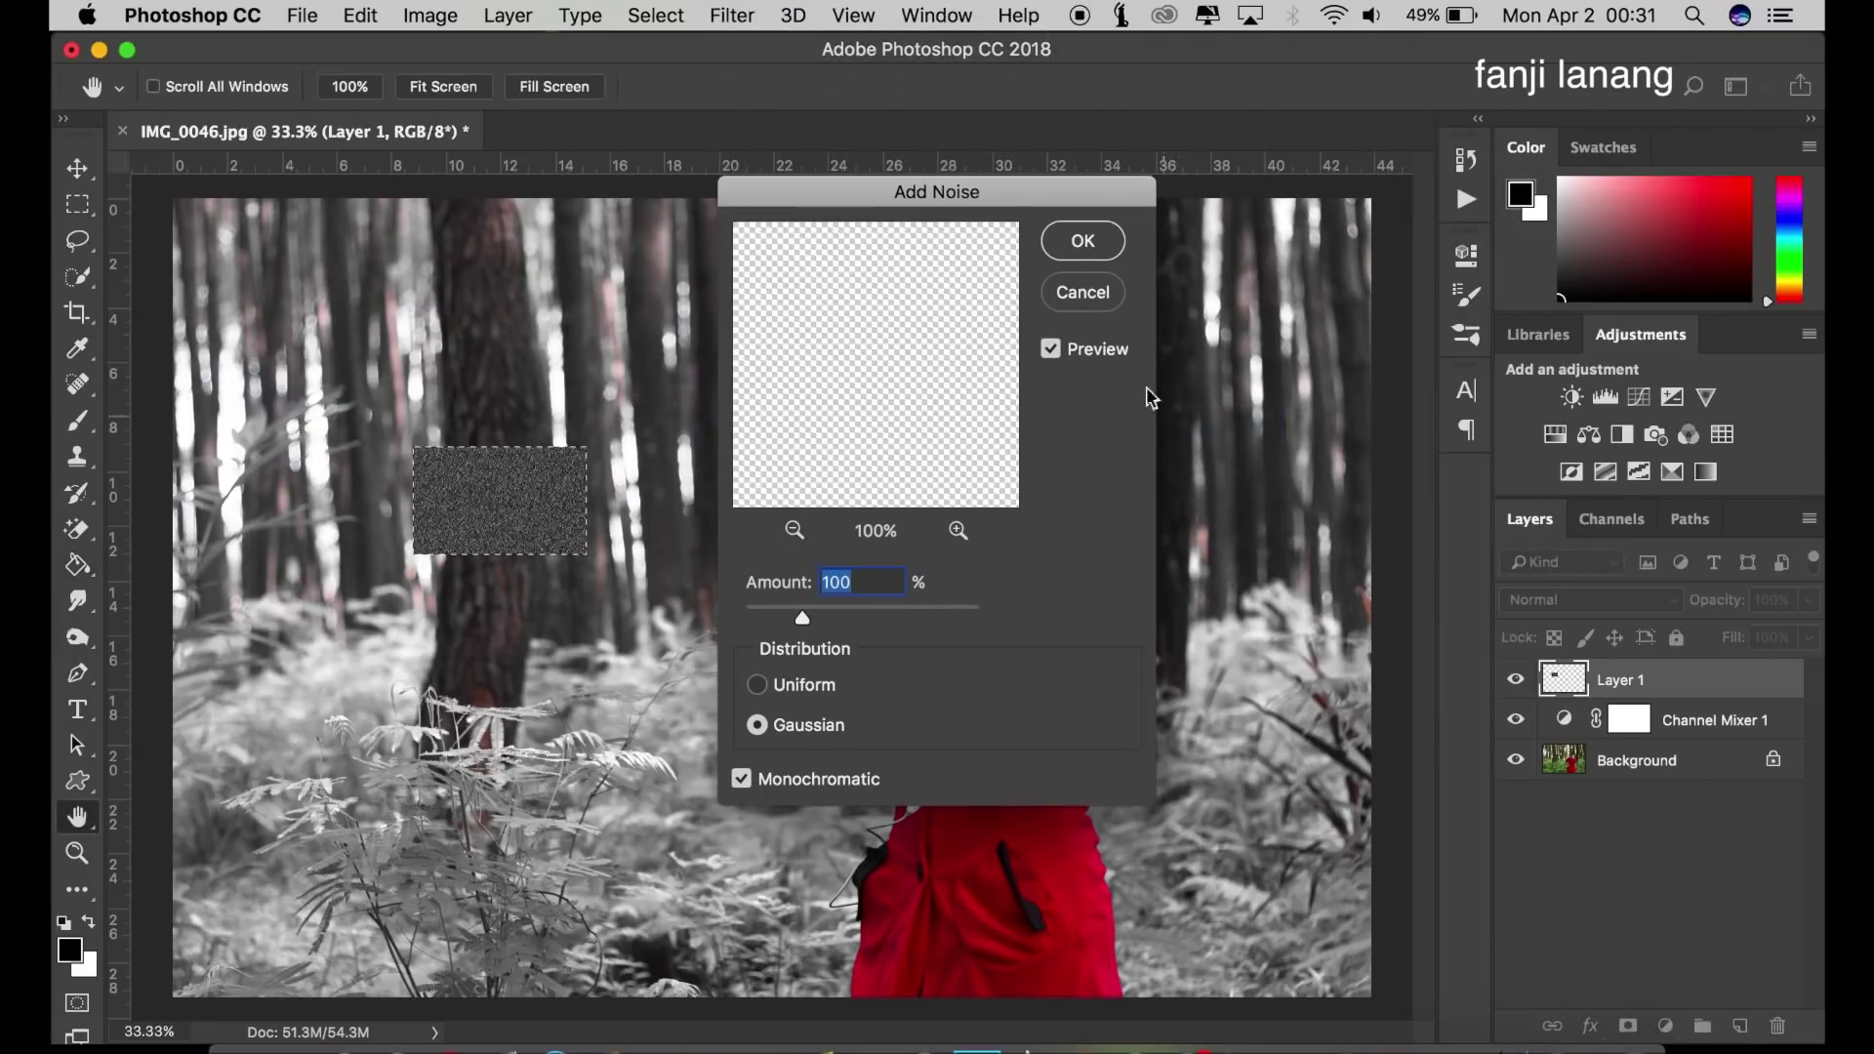
pyautogui.click(1070, 246)
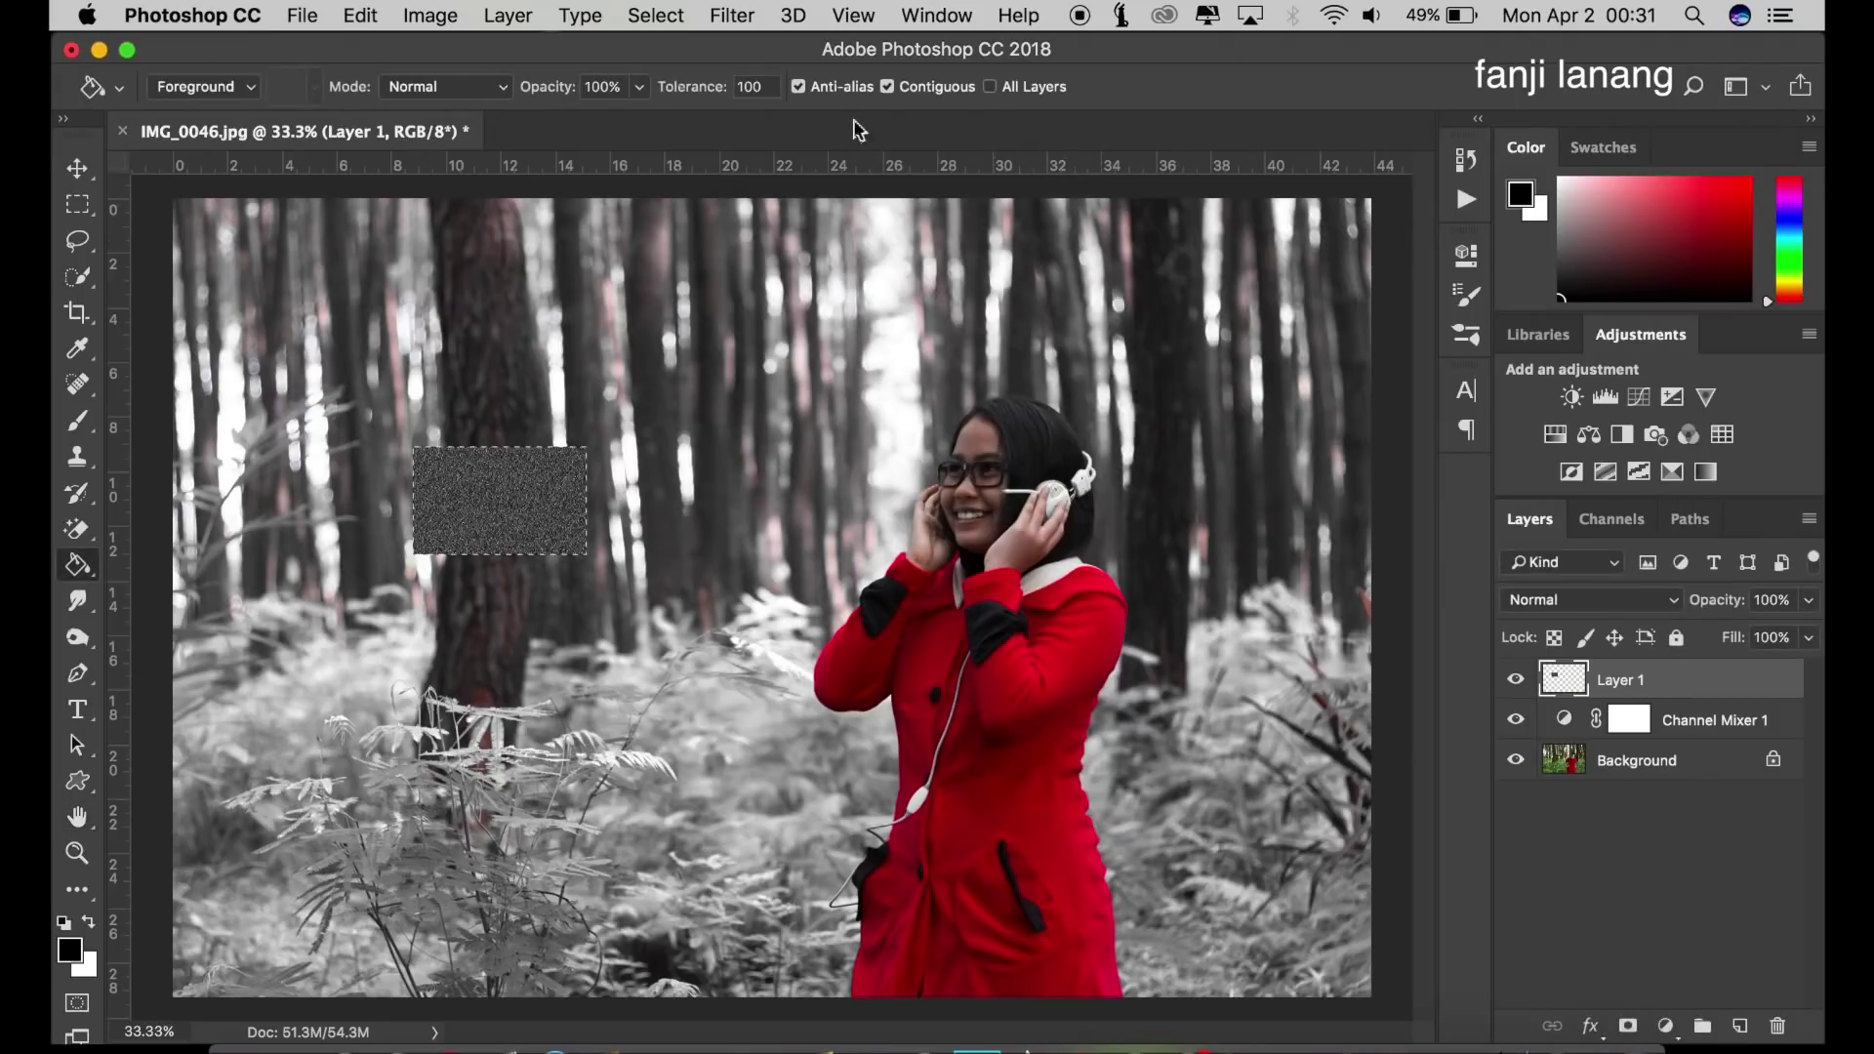
pyautogui.click(732, 15)
pyautogui.moveTo(744, 344)
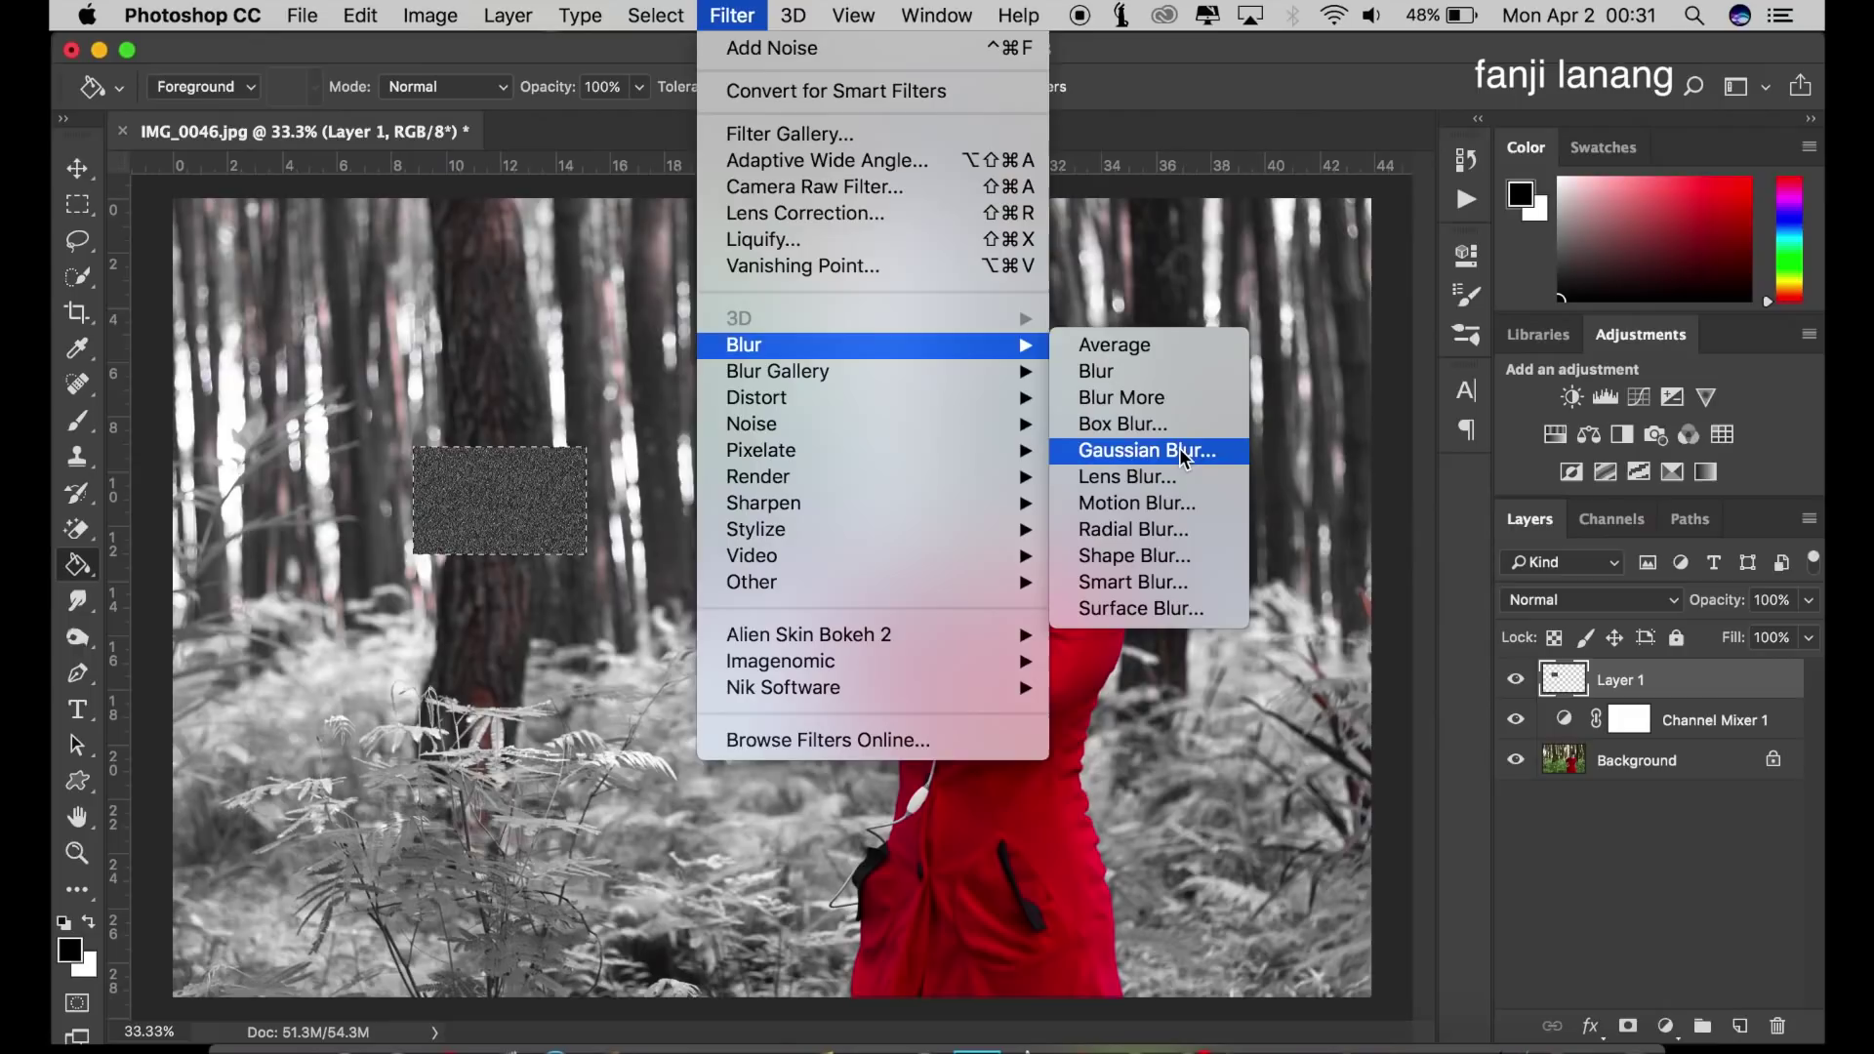
pyautogui.click(1184, 455)
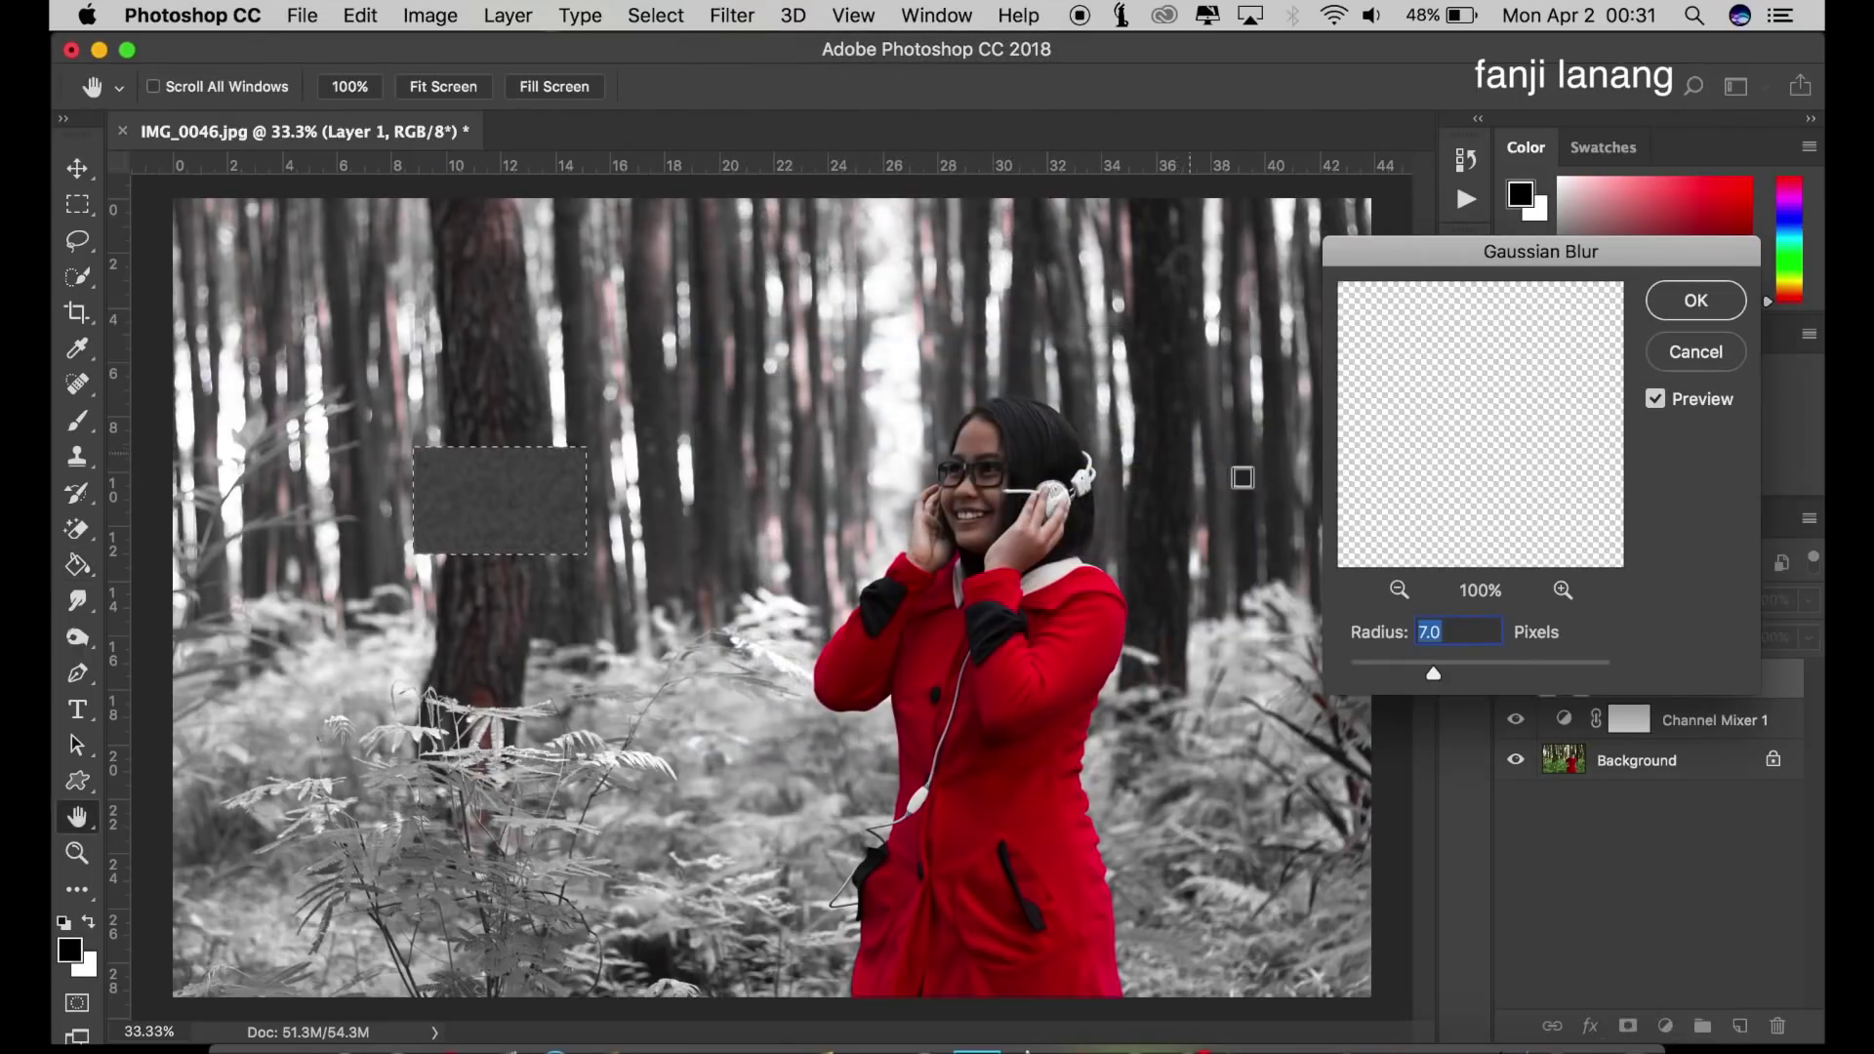
pyautogui.write('5')
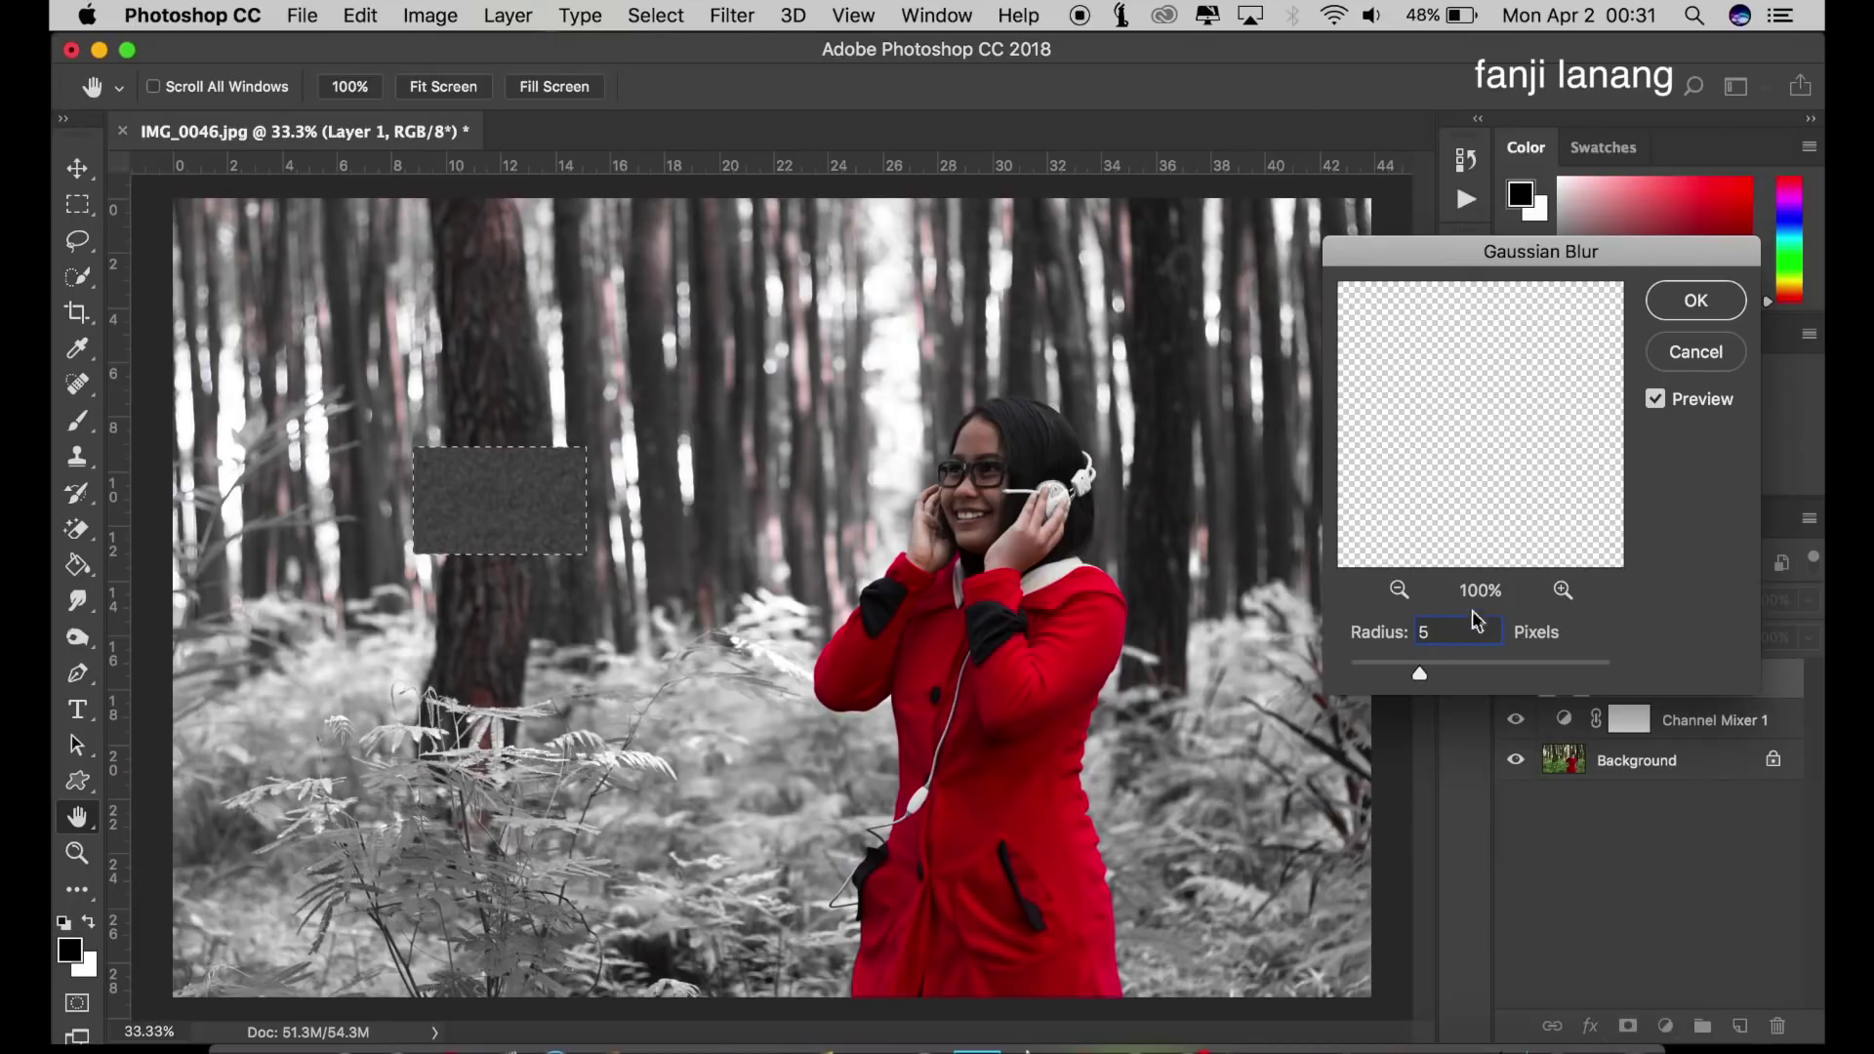
pyautogui.click(1694, 301)
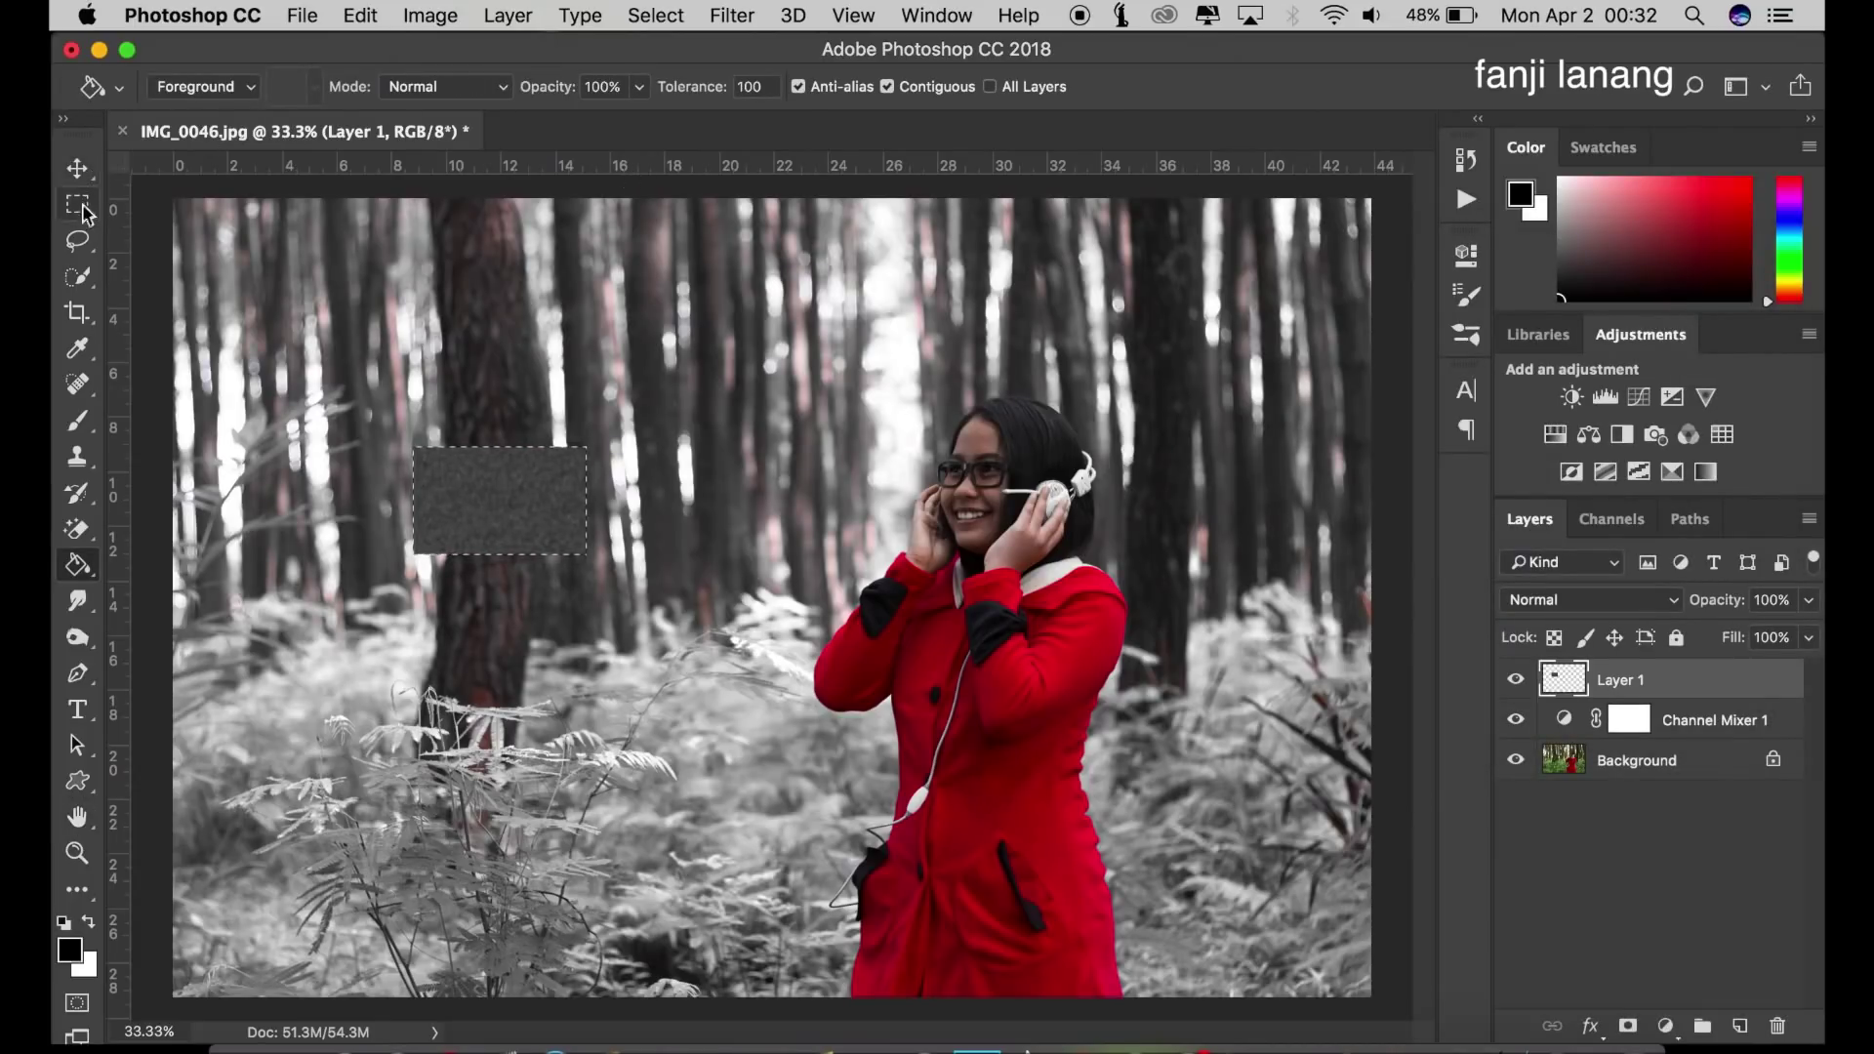
# Step: Apply a Threshold at level 96 to turn the blurred noise into white specks
pyautogui.click(433, 16)
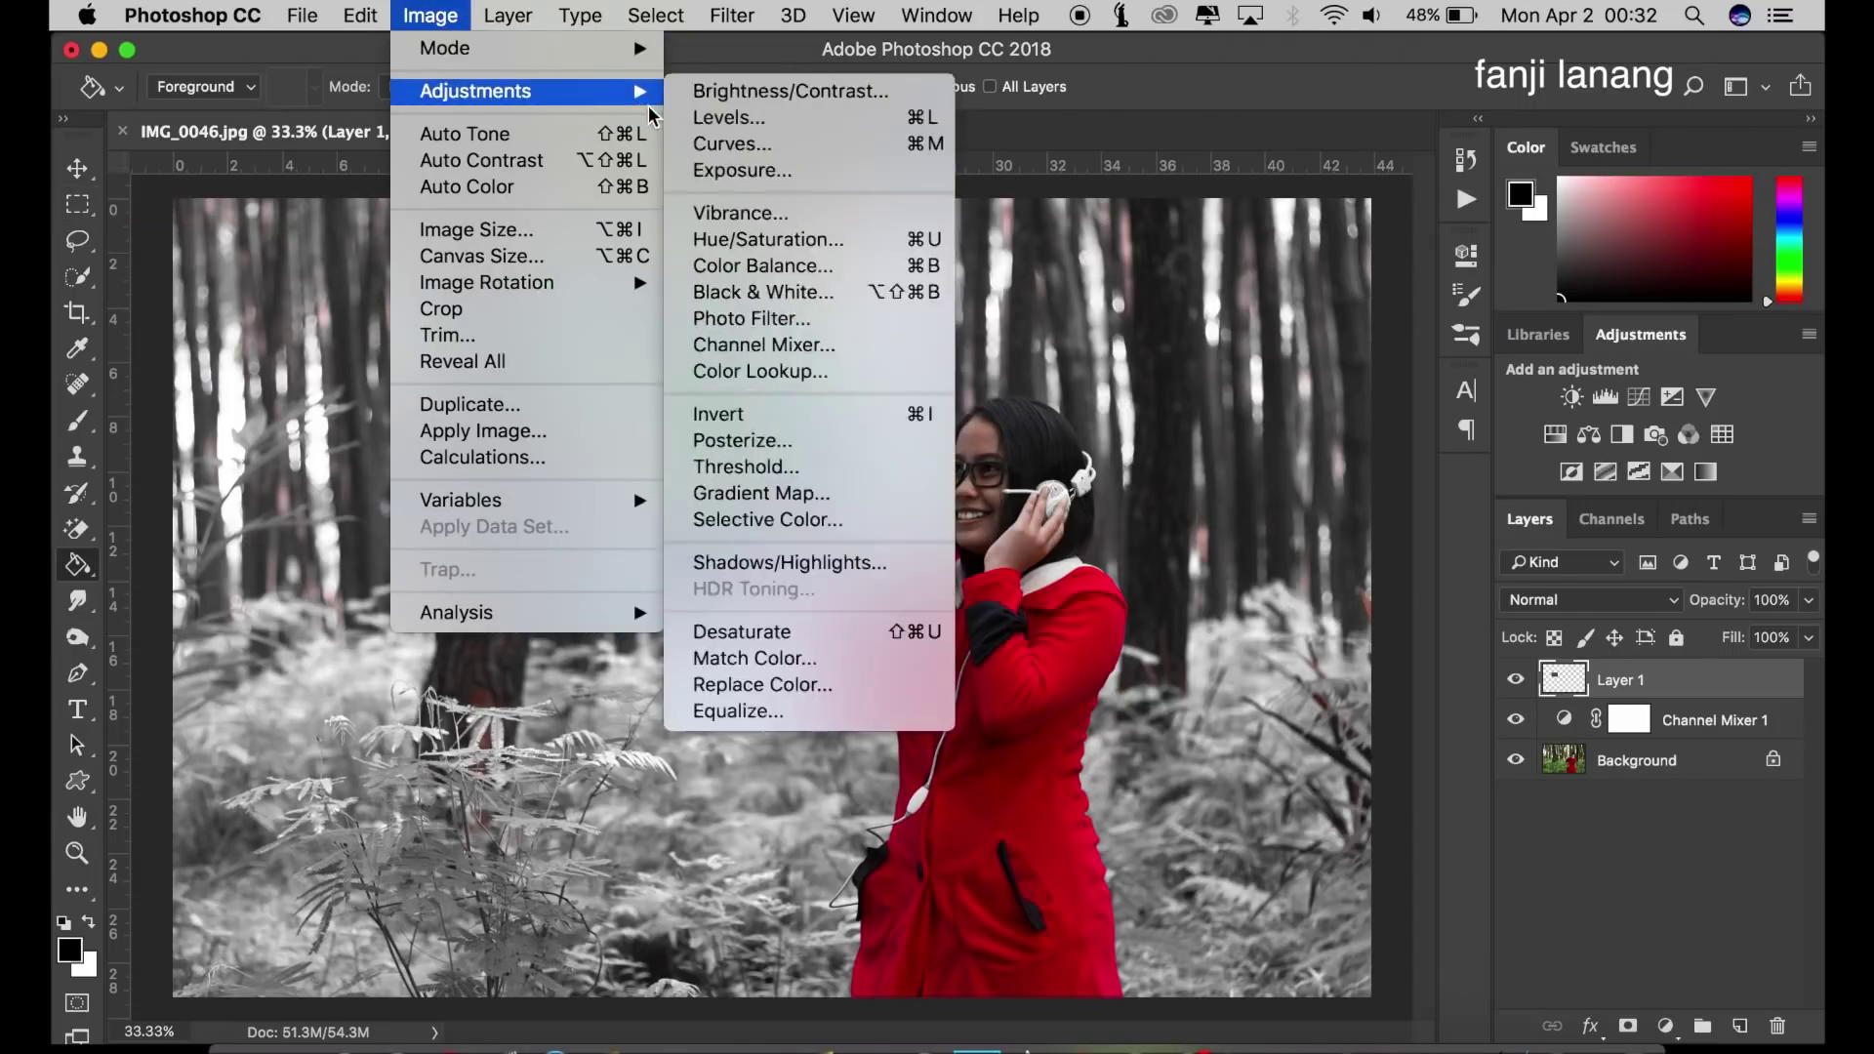
pyautogui.moveTo(477, 91)
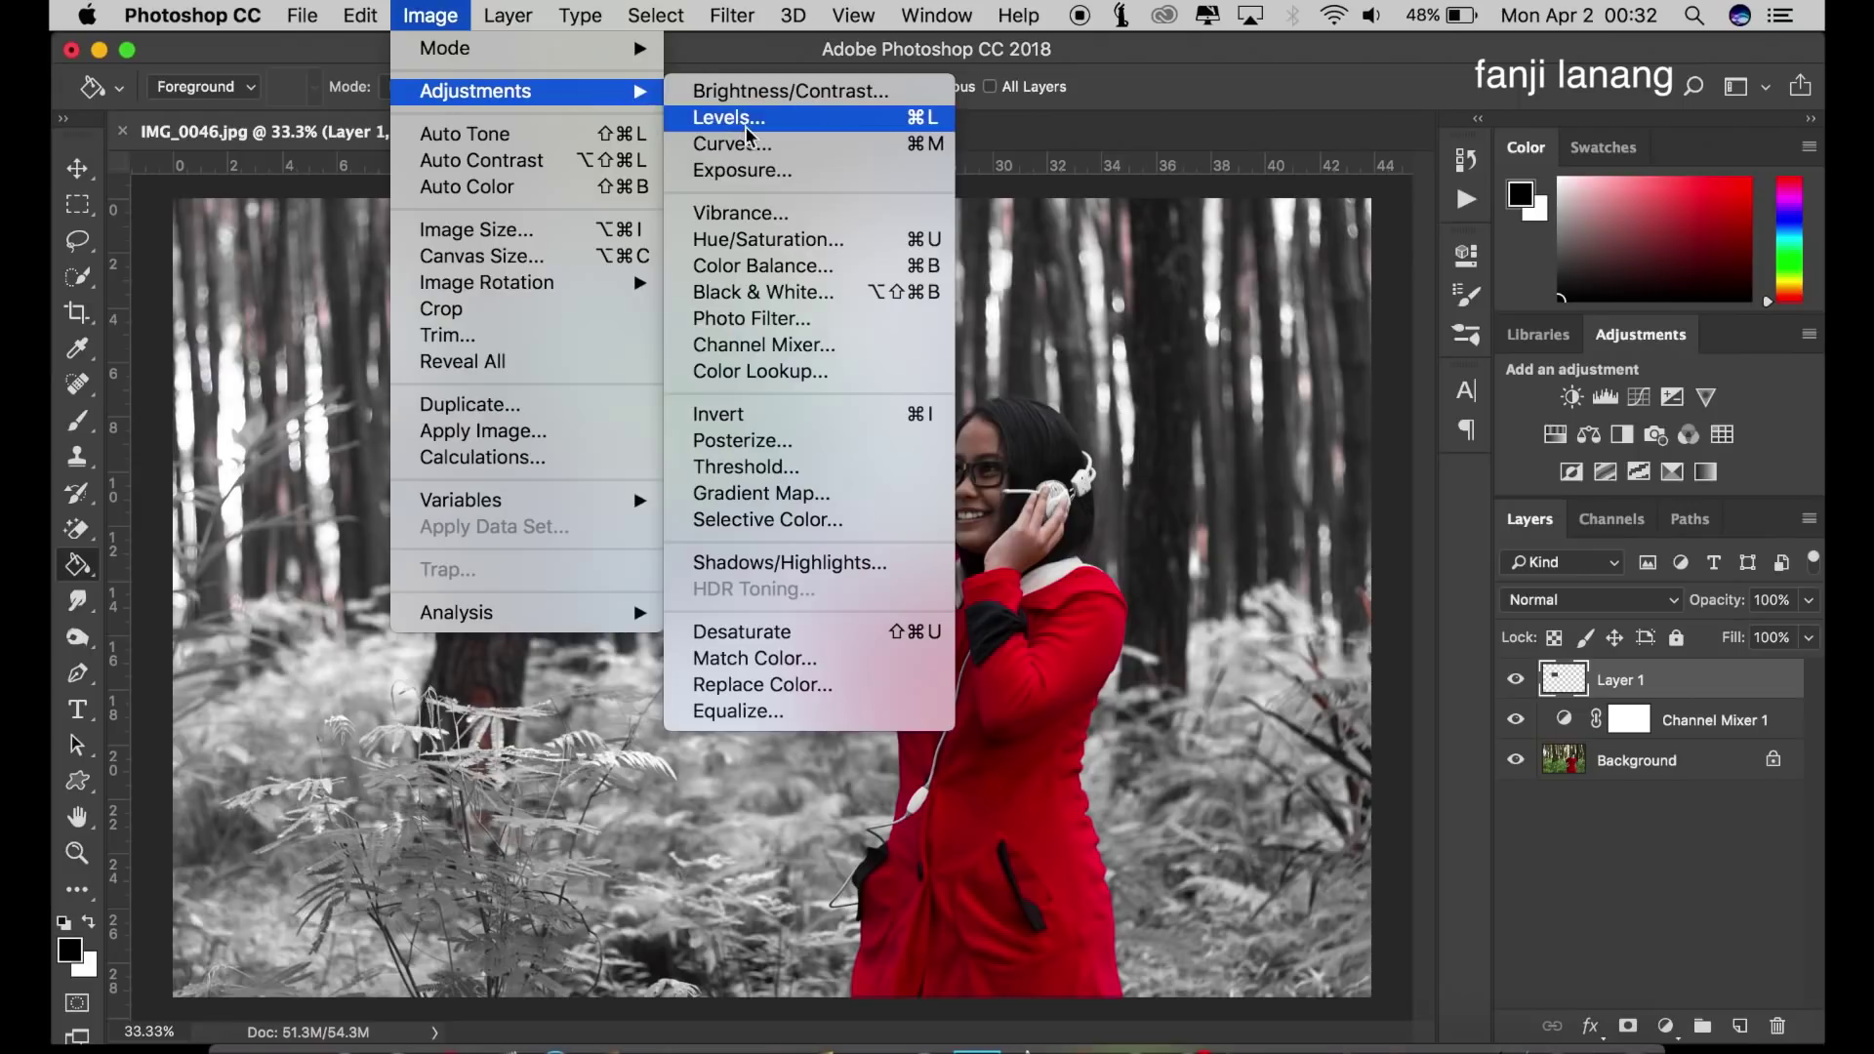
pyautogui.click(821, 473)
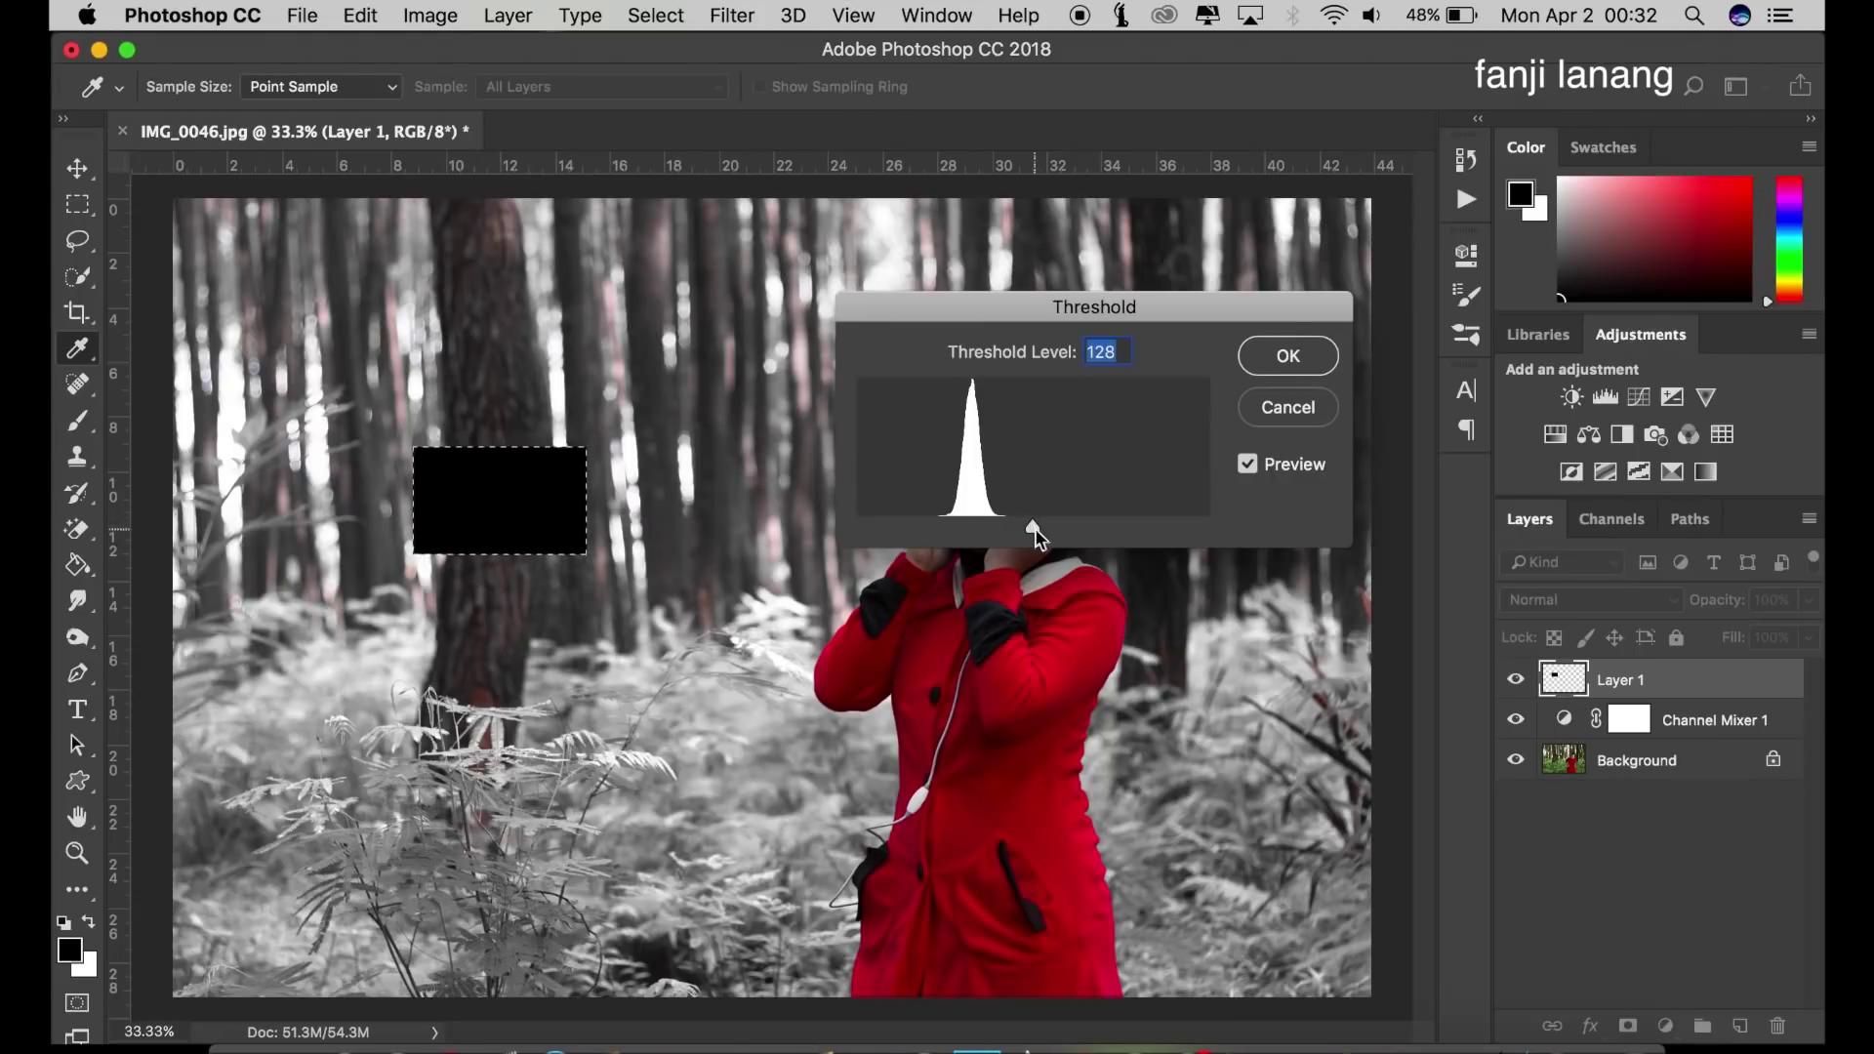
pyautogui.moveTo(1029, 527); pyautogui.dragTo(993, 527)
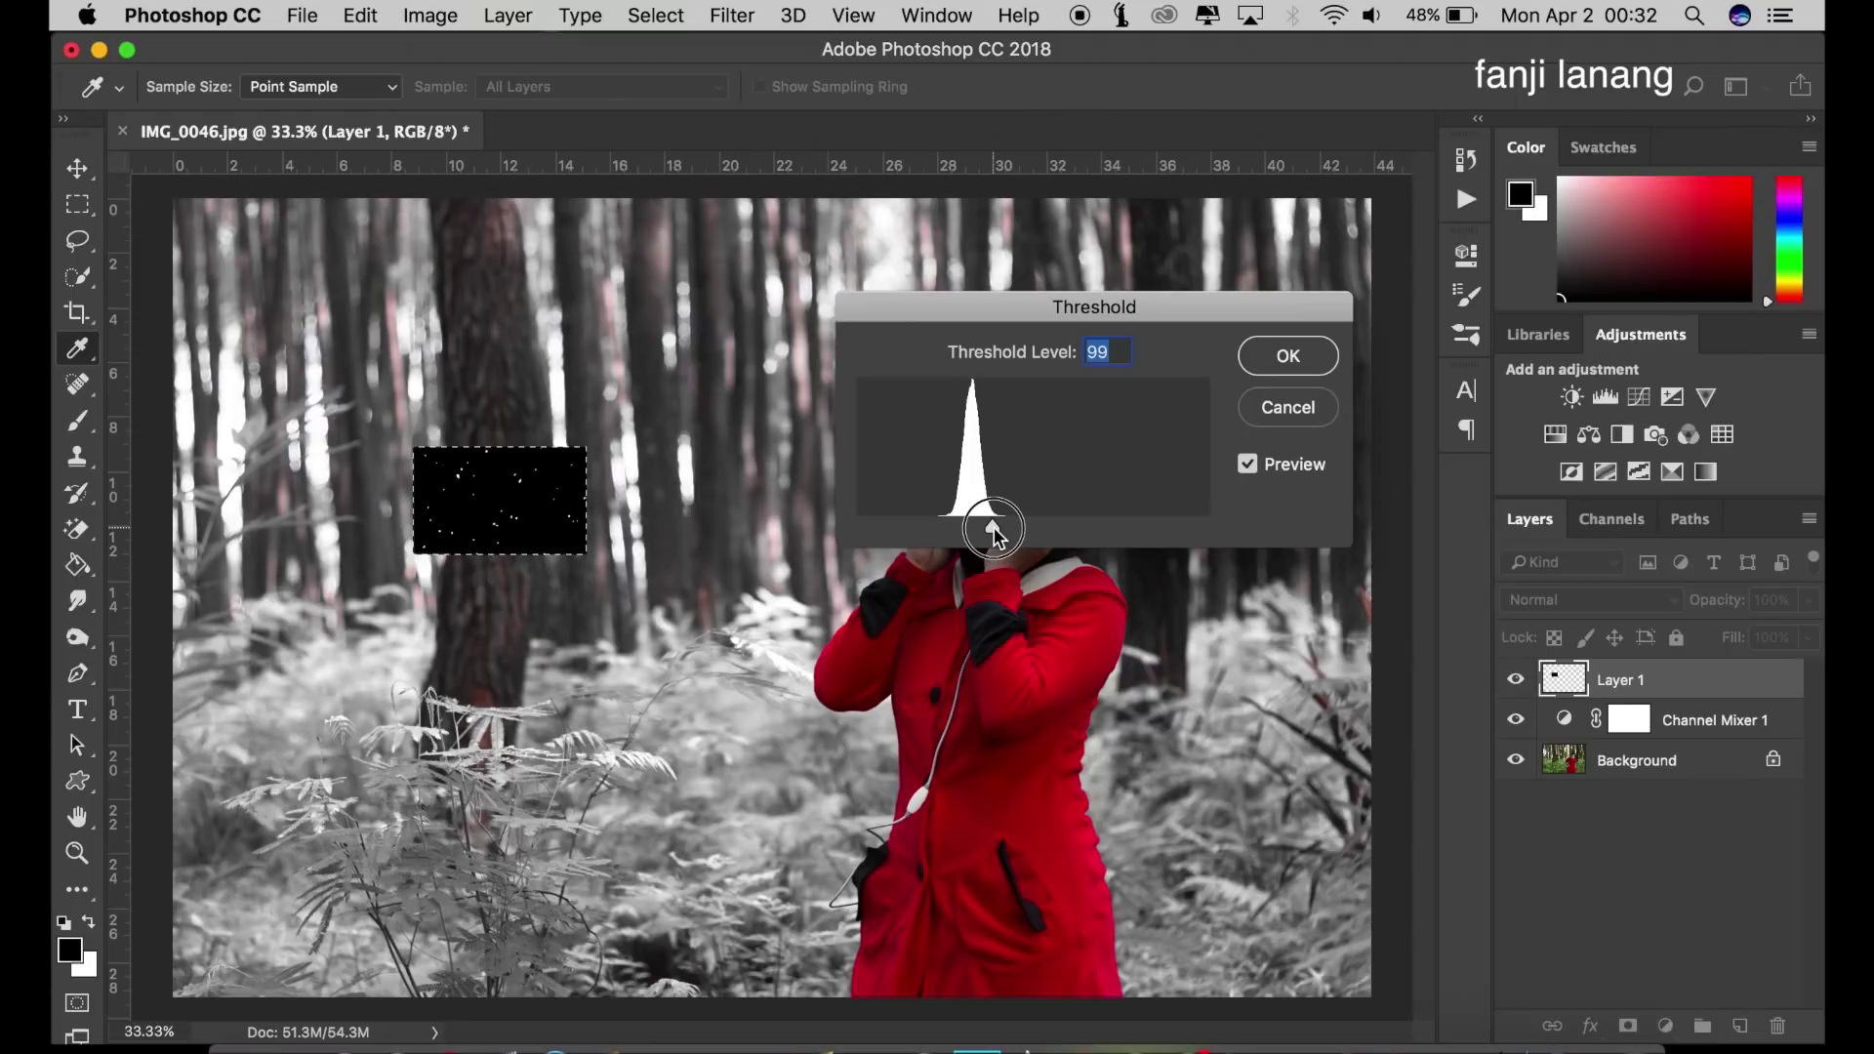
pyautogui.moveTo(994, 532); pyautogui.dragTo(989, 537)
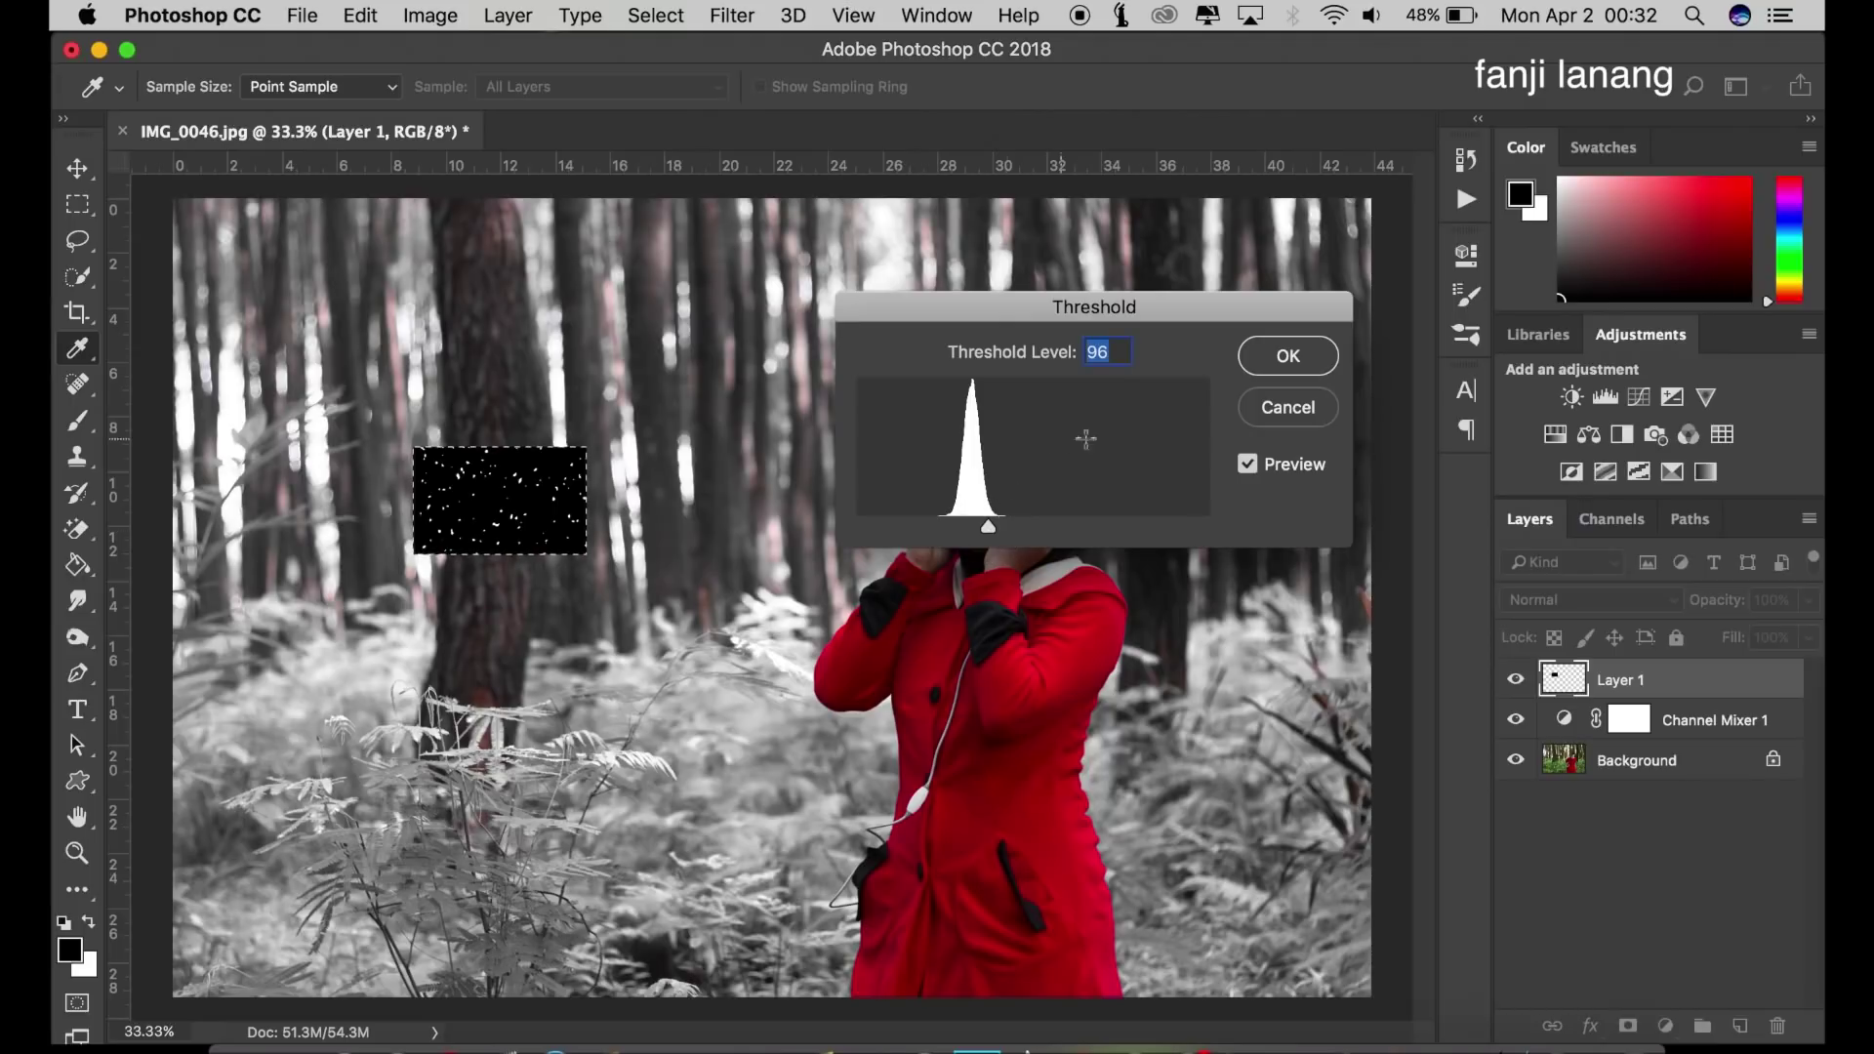
pyautogui.click(1289, 356)
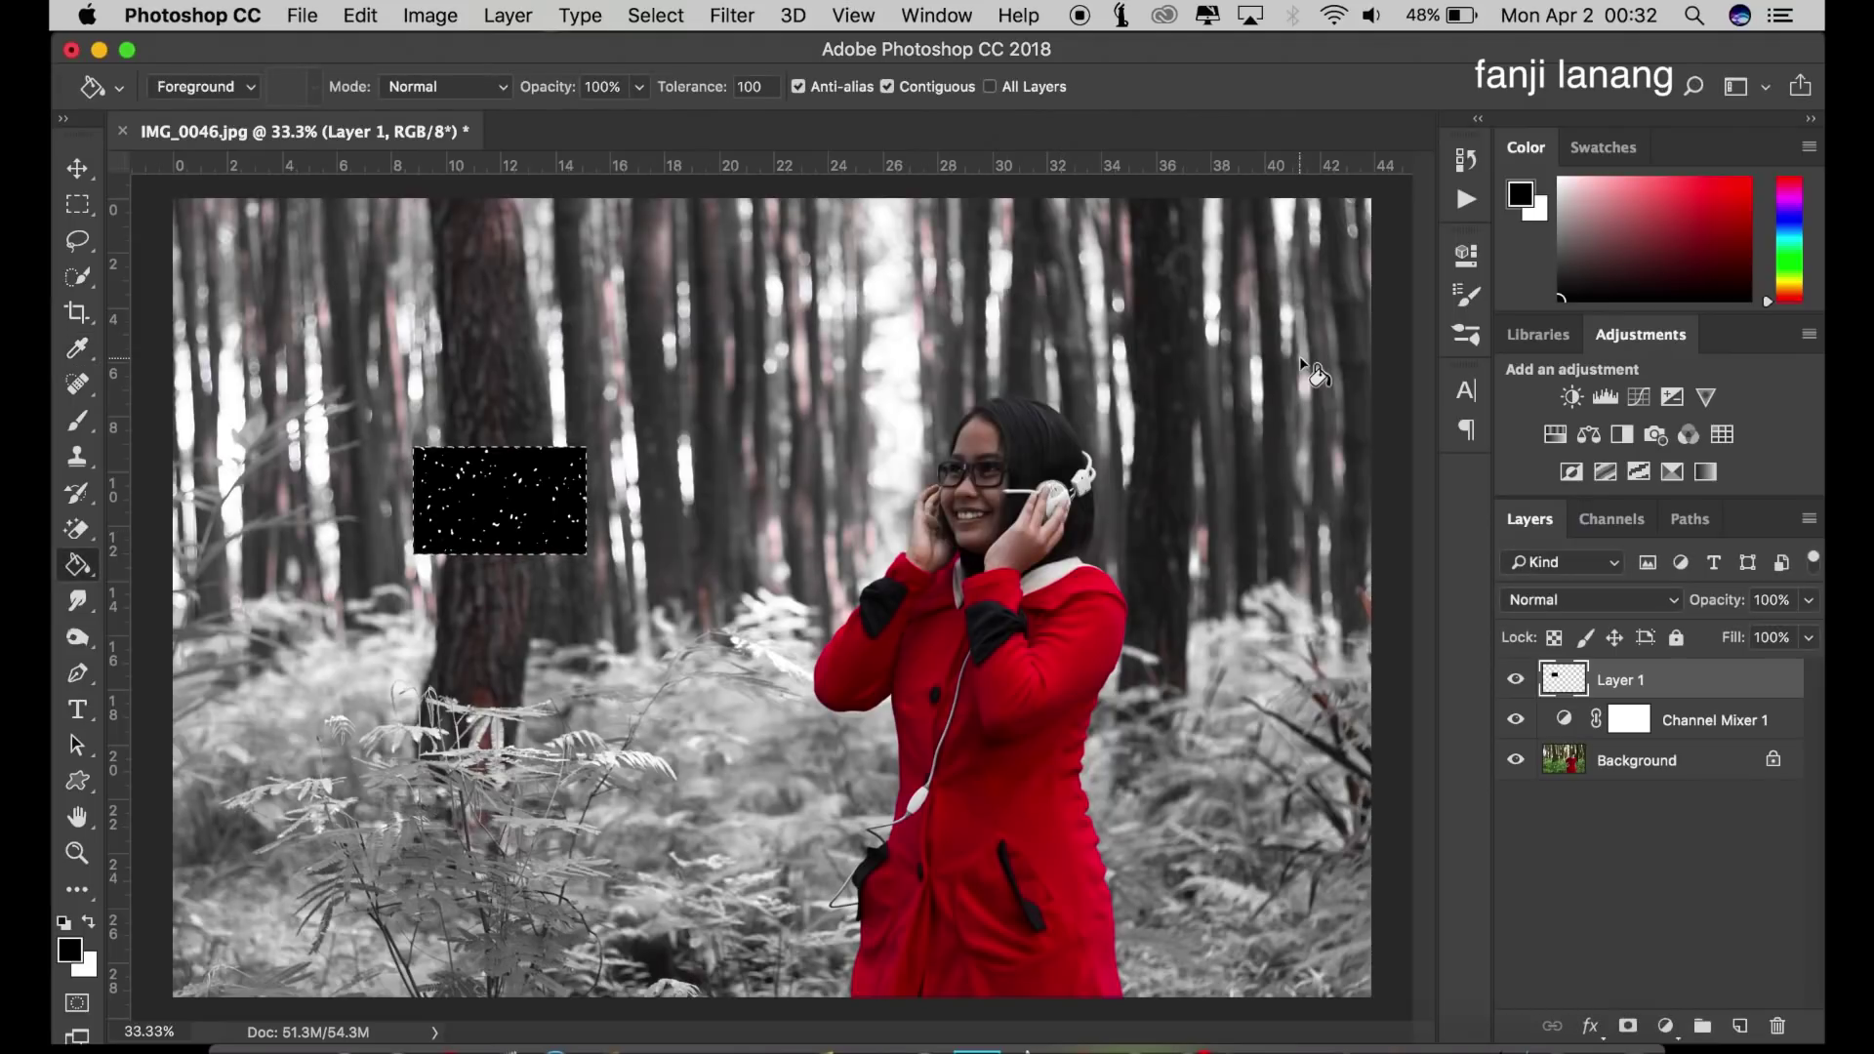
# Step: With the Move tool, free-transform the speckled patch to cover the whole canvas
pyautogui.click(77, 169)
pyautogui.click(78, 205)
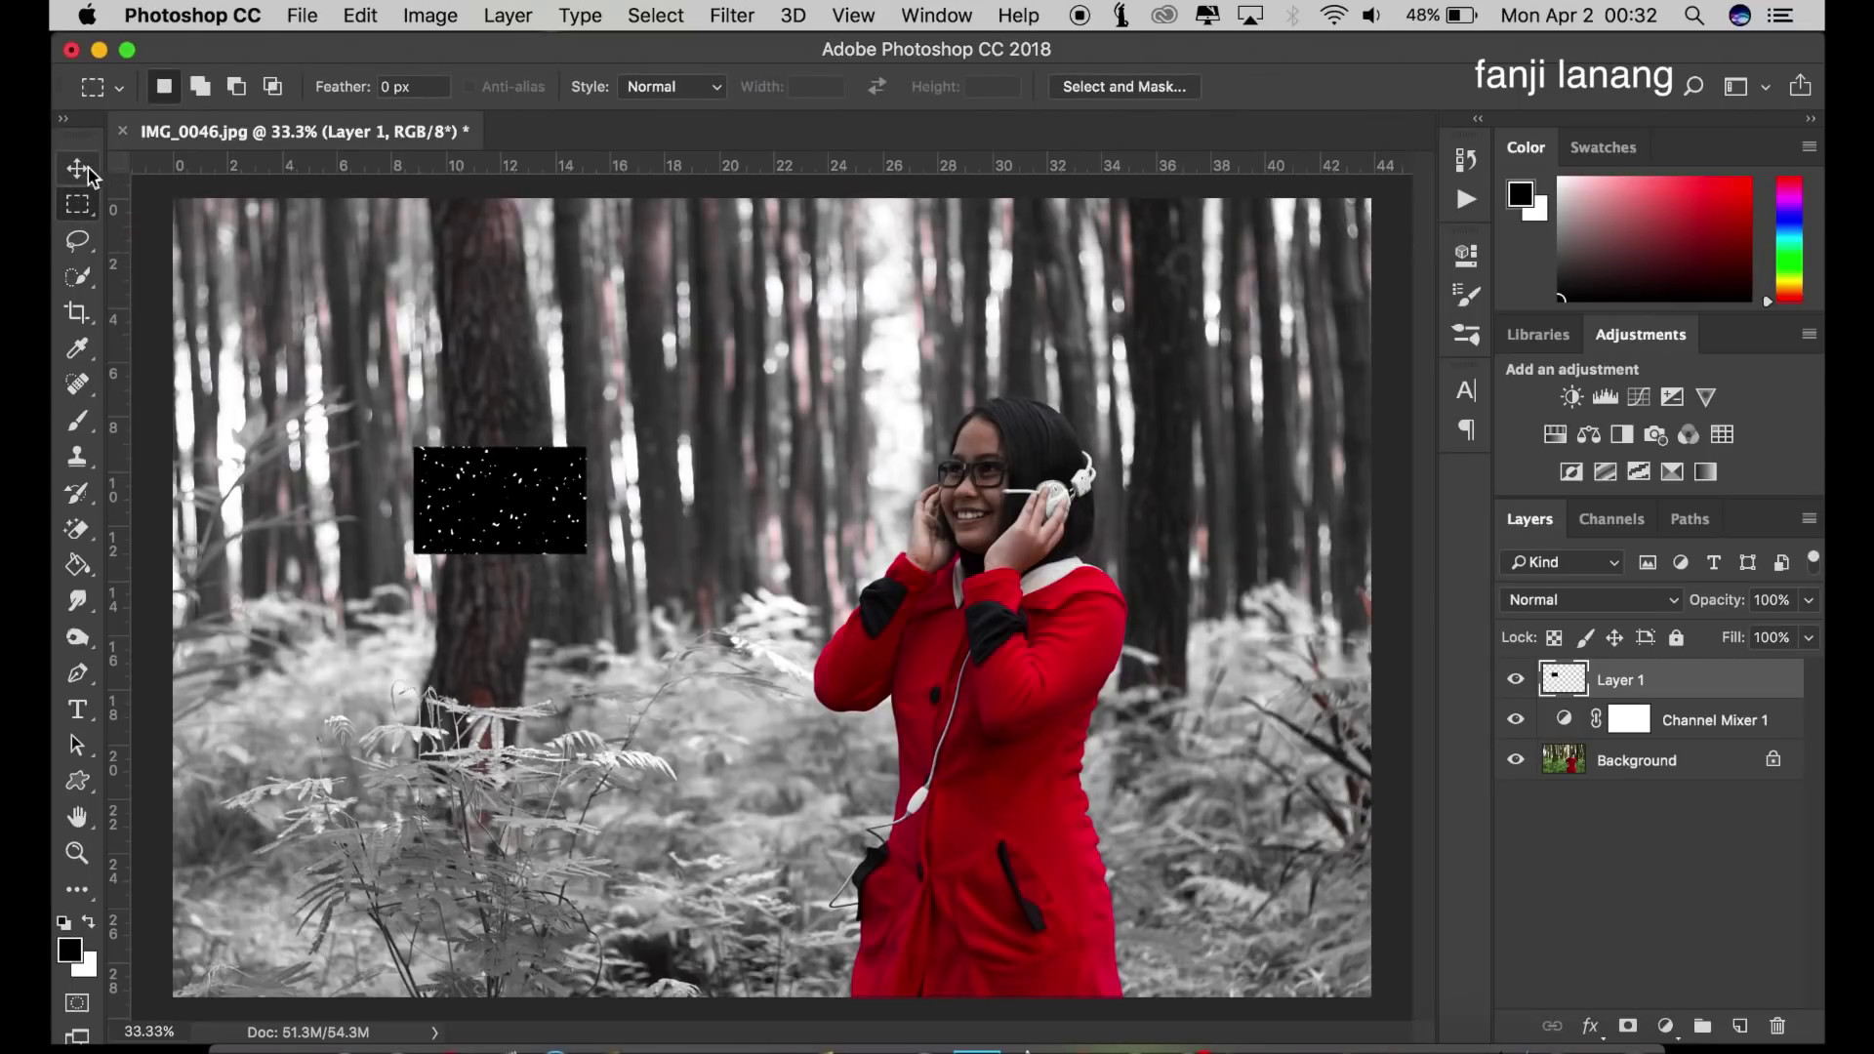
pyautogui.click(77, 169)
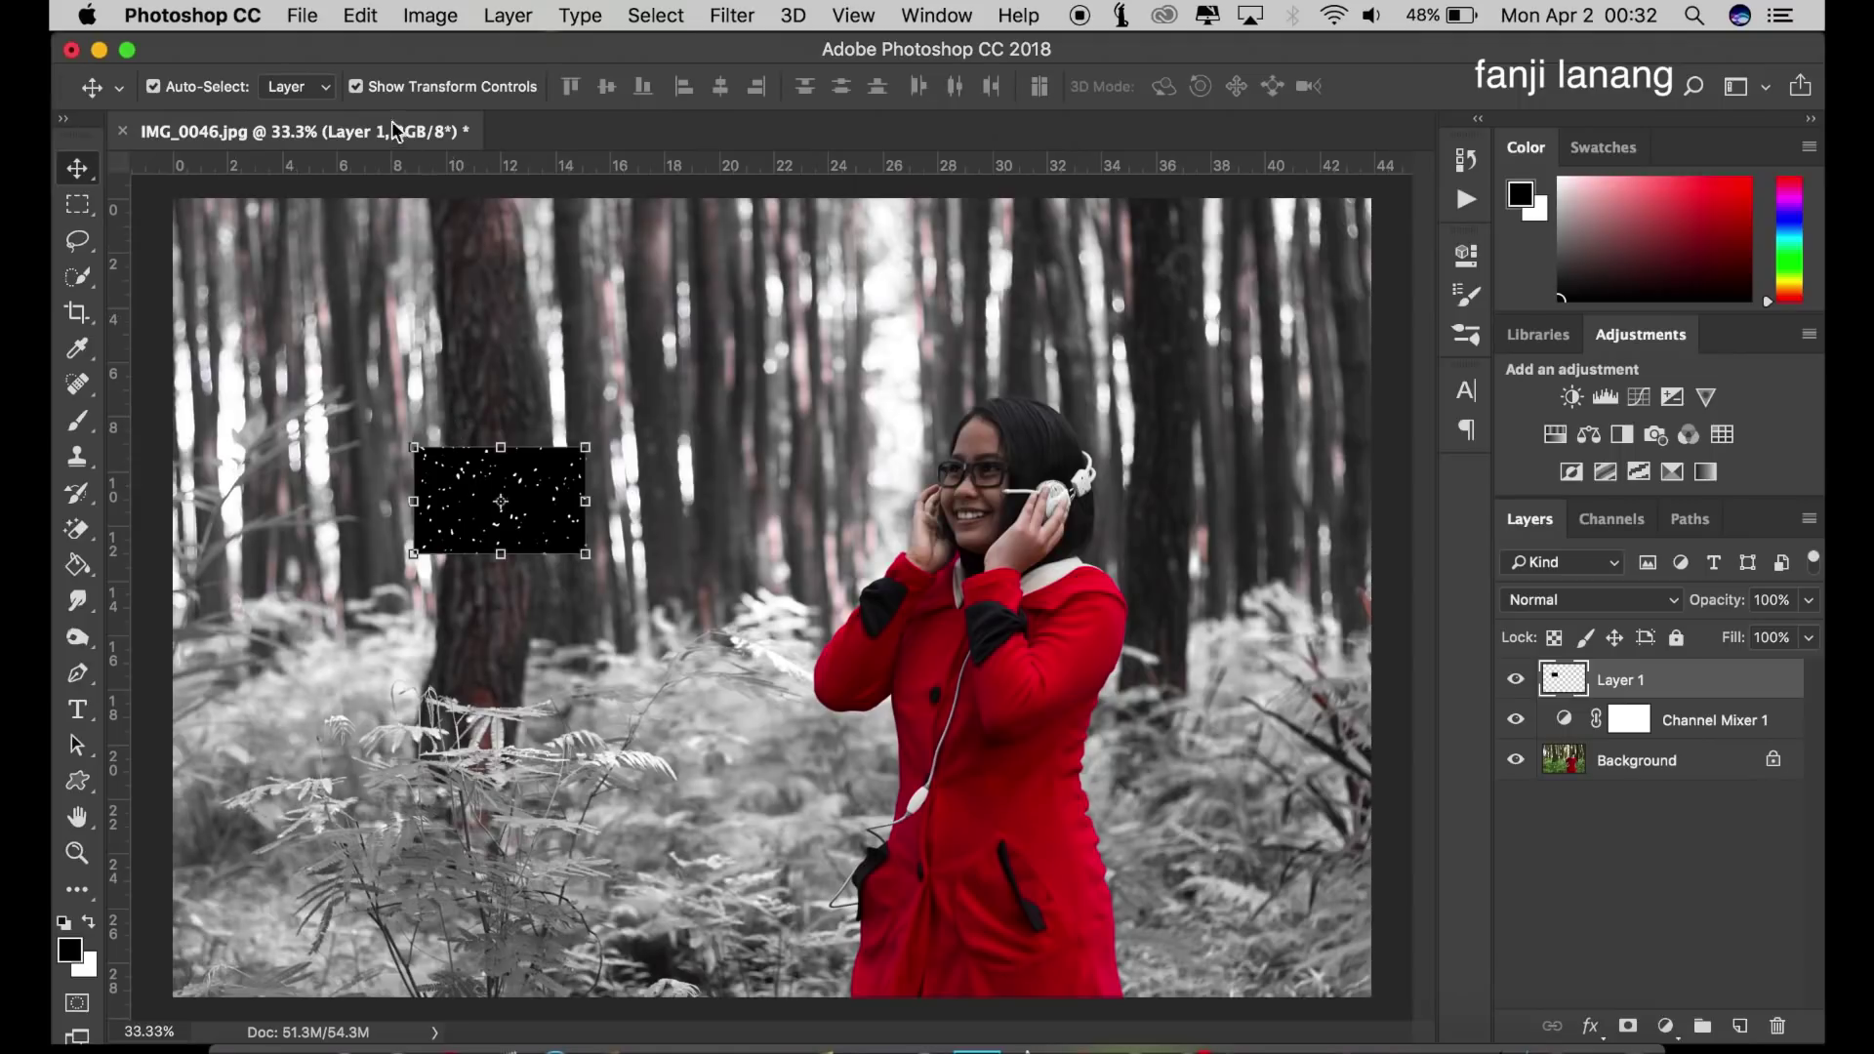
pyautogui.click(389, 89)
pyautogui.hotkey('ctrl', 't')
pyautogui.moveTo(414, 447); pyautogui.dragTo(170, 200)
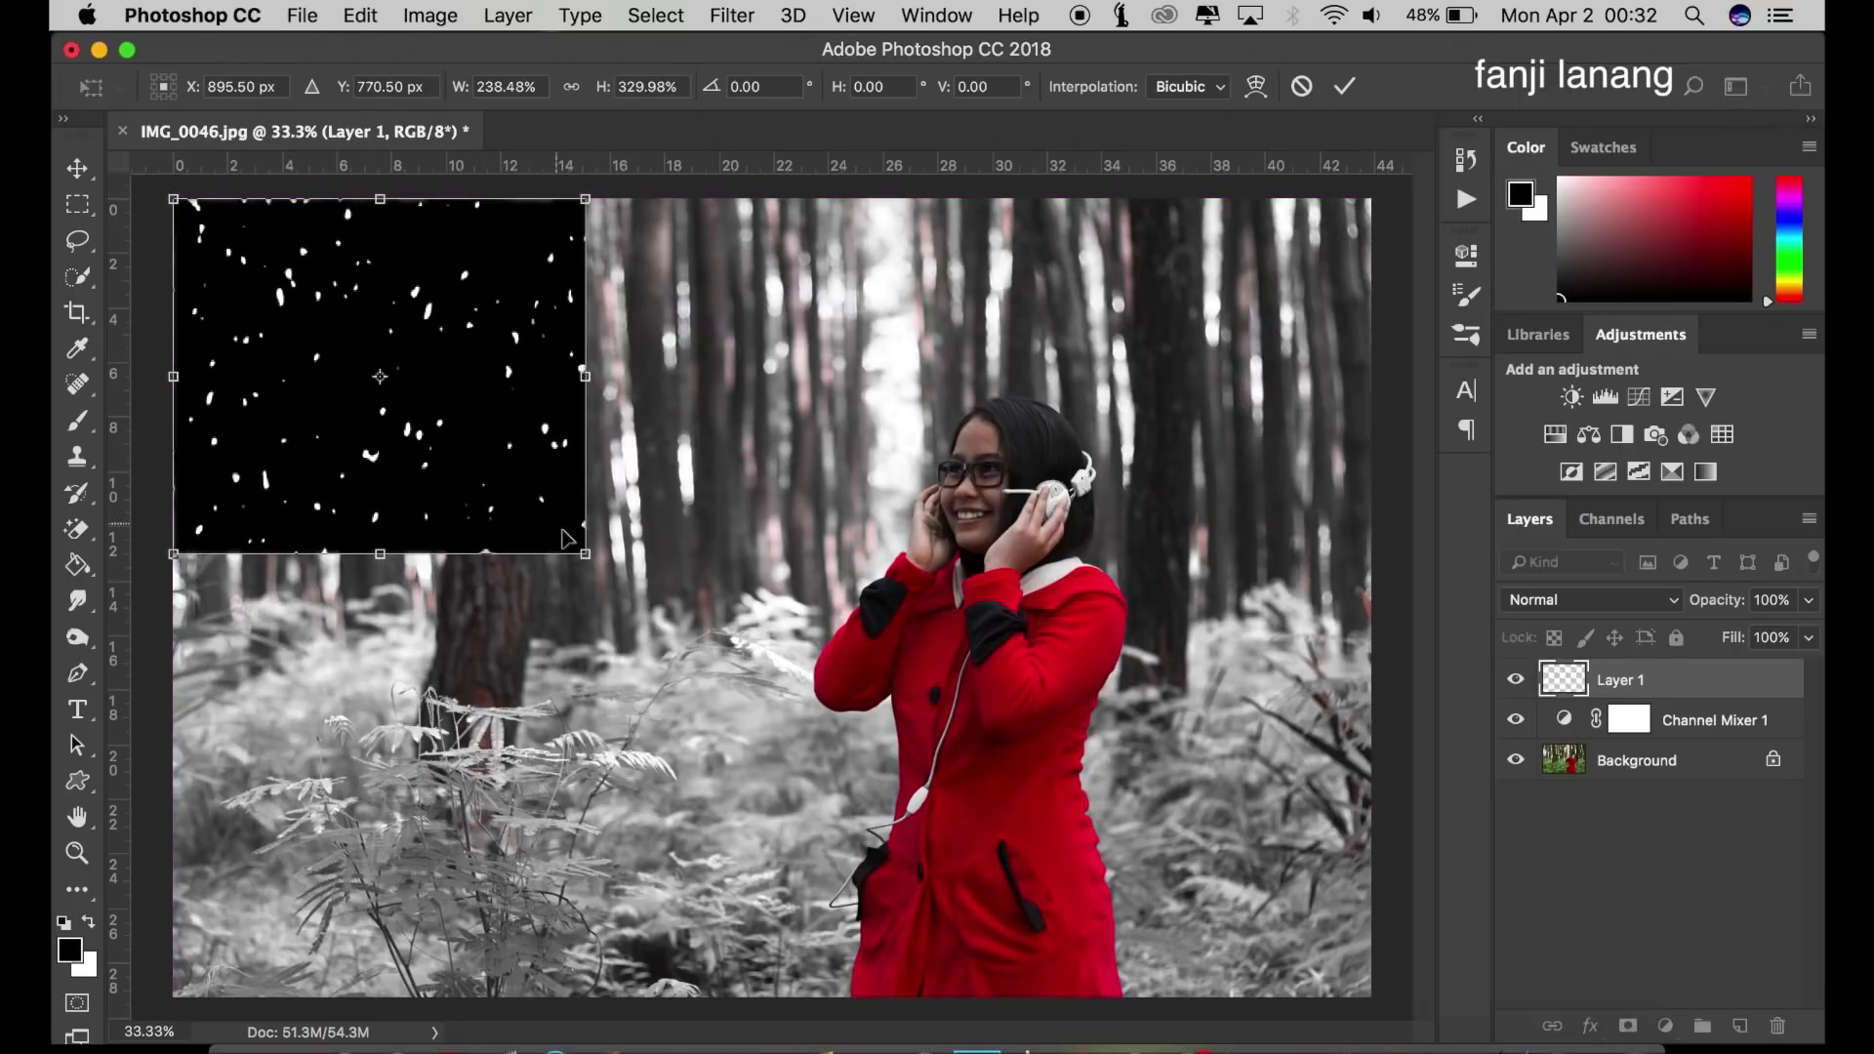
pyautogui.moveTo(586, 554)
pyautogui.mouseDown()
pyautogui.moveTo(770, 617)
pyautogui.moveTo(1351, 935)
pyautogui.moveTo(1369, 1000)
pyautogui.mouseUp()
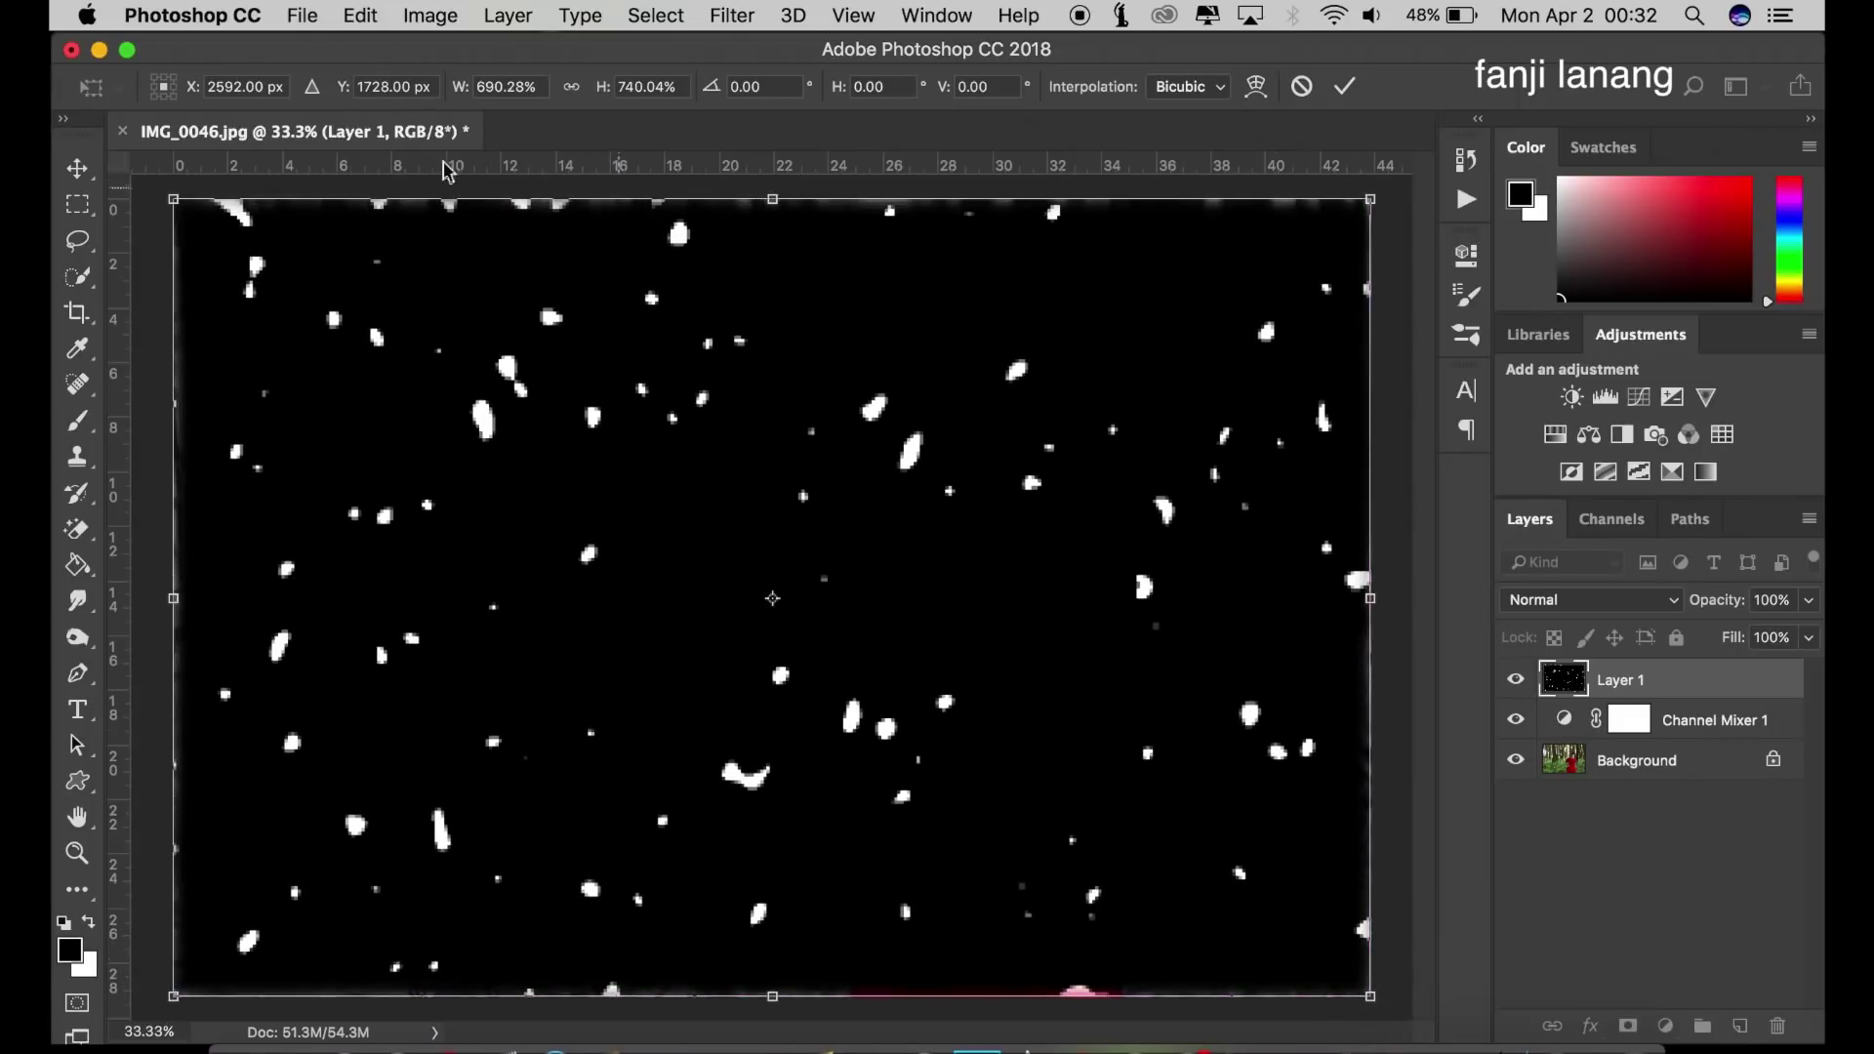
pyautogui.click(1346, 86)
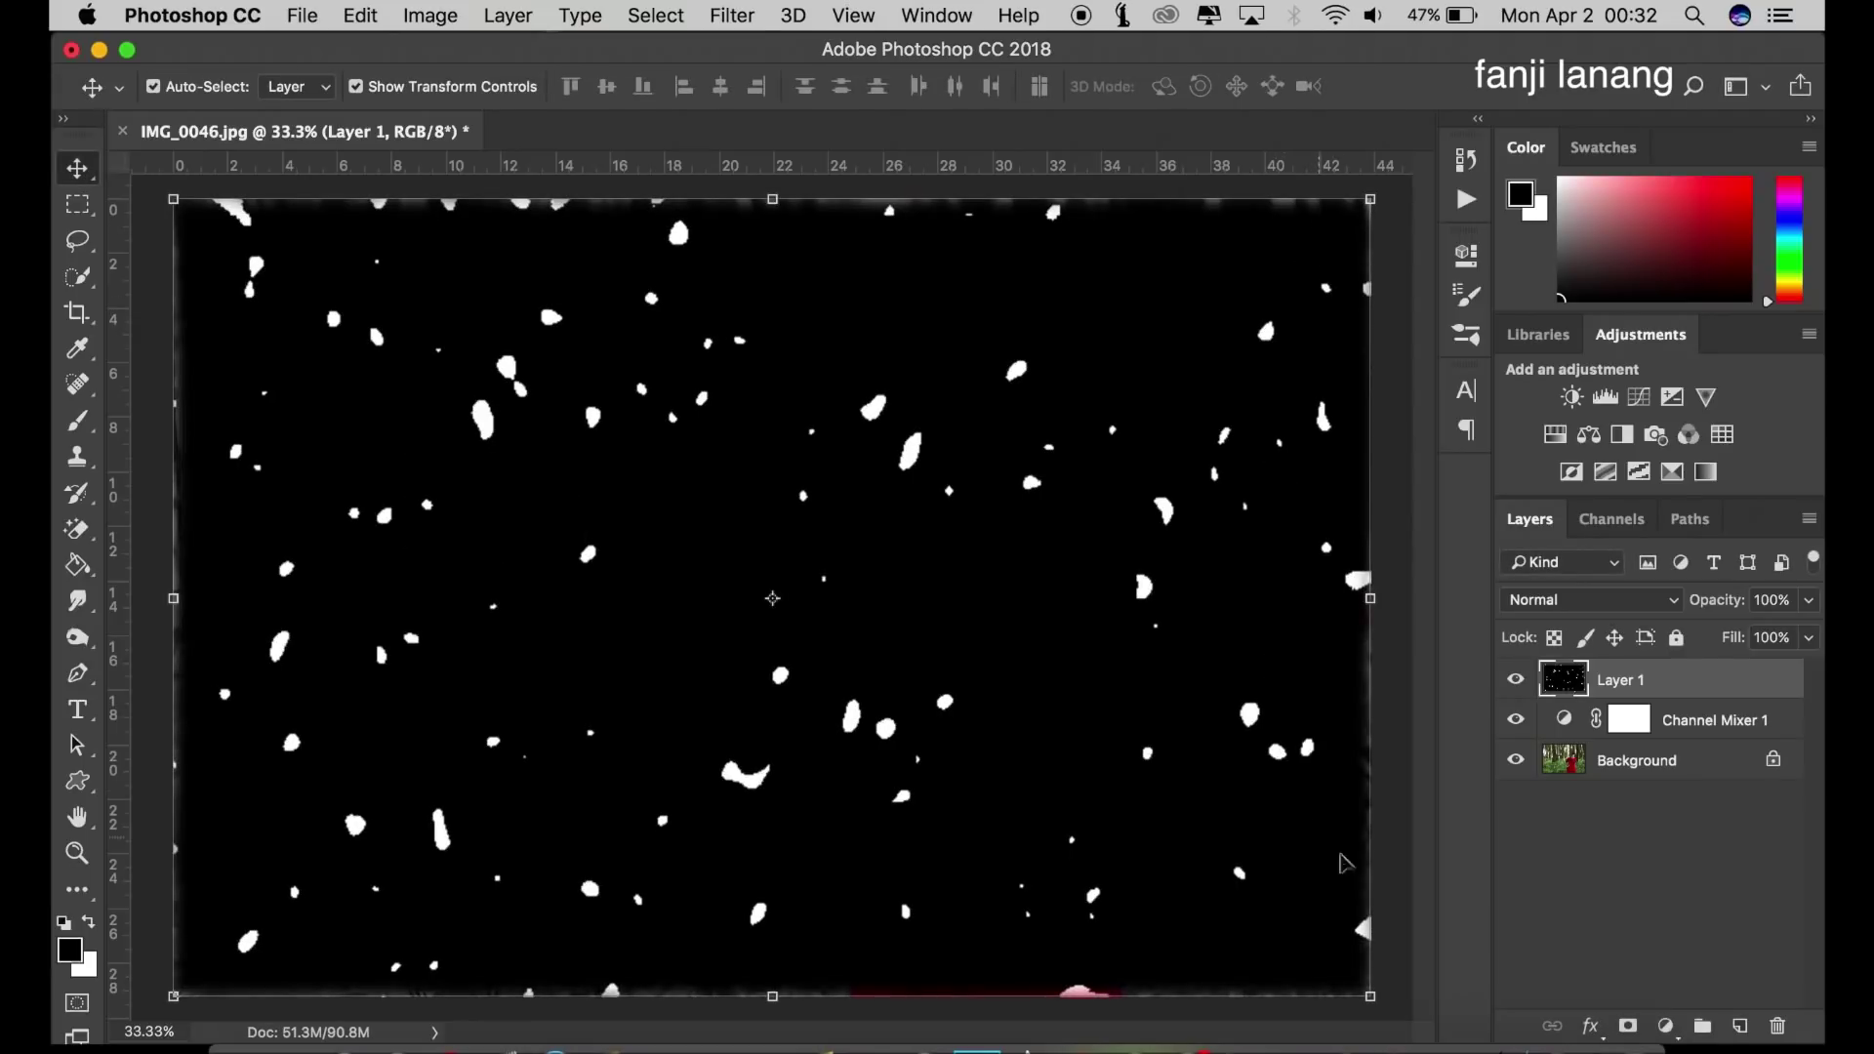
# Step: Set Layer 1's blend mode to Lighten and zoom out around the canvas
pyautogui.click(1580, 599)
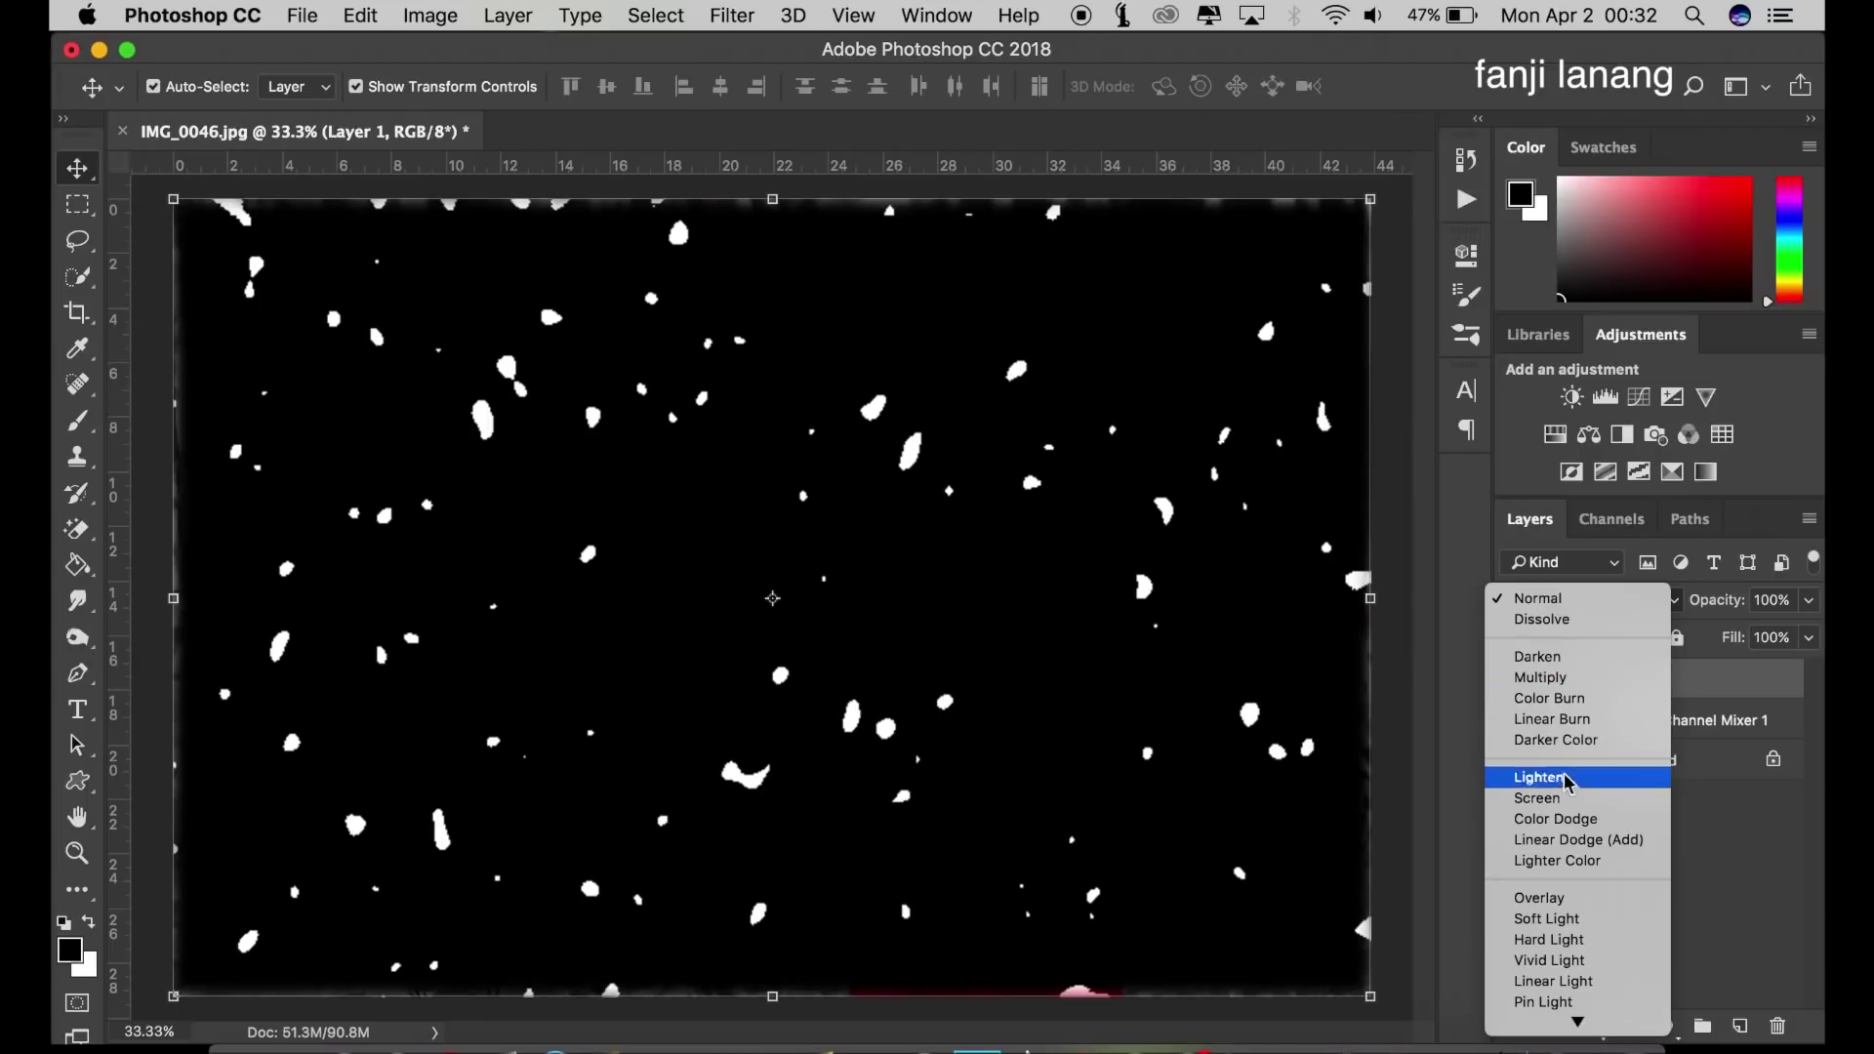
pyautogui.click(1557, 779)
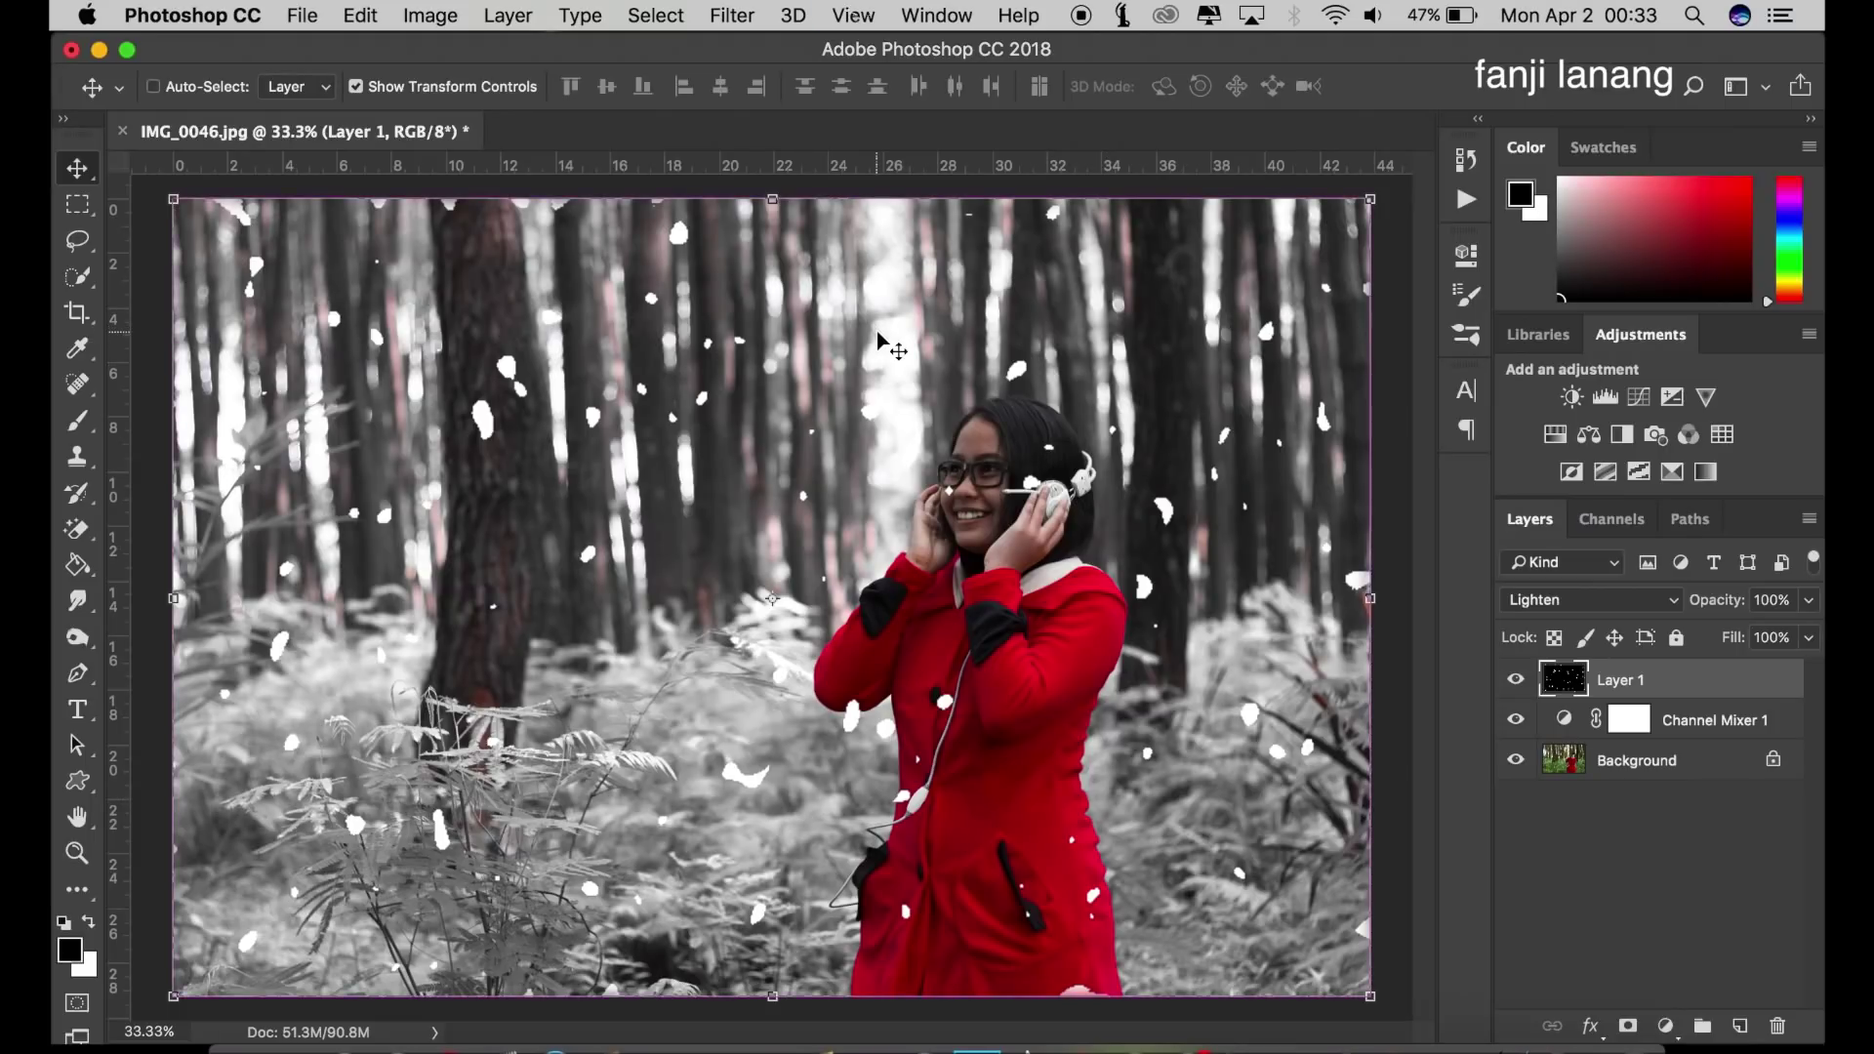
pyautogui.press('super+minus')
pyautogui.press('super+minus')
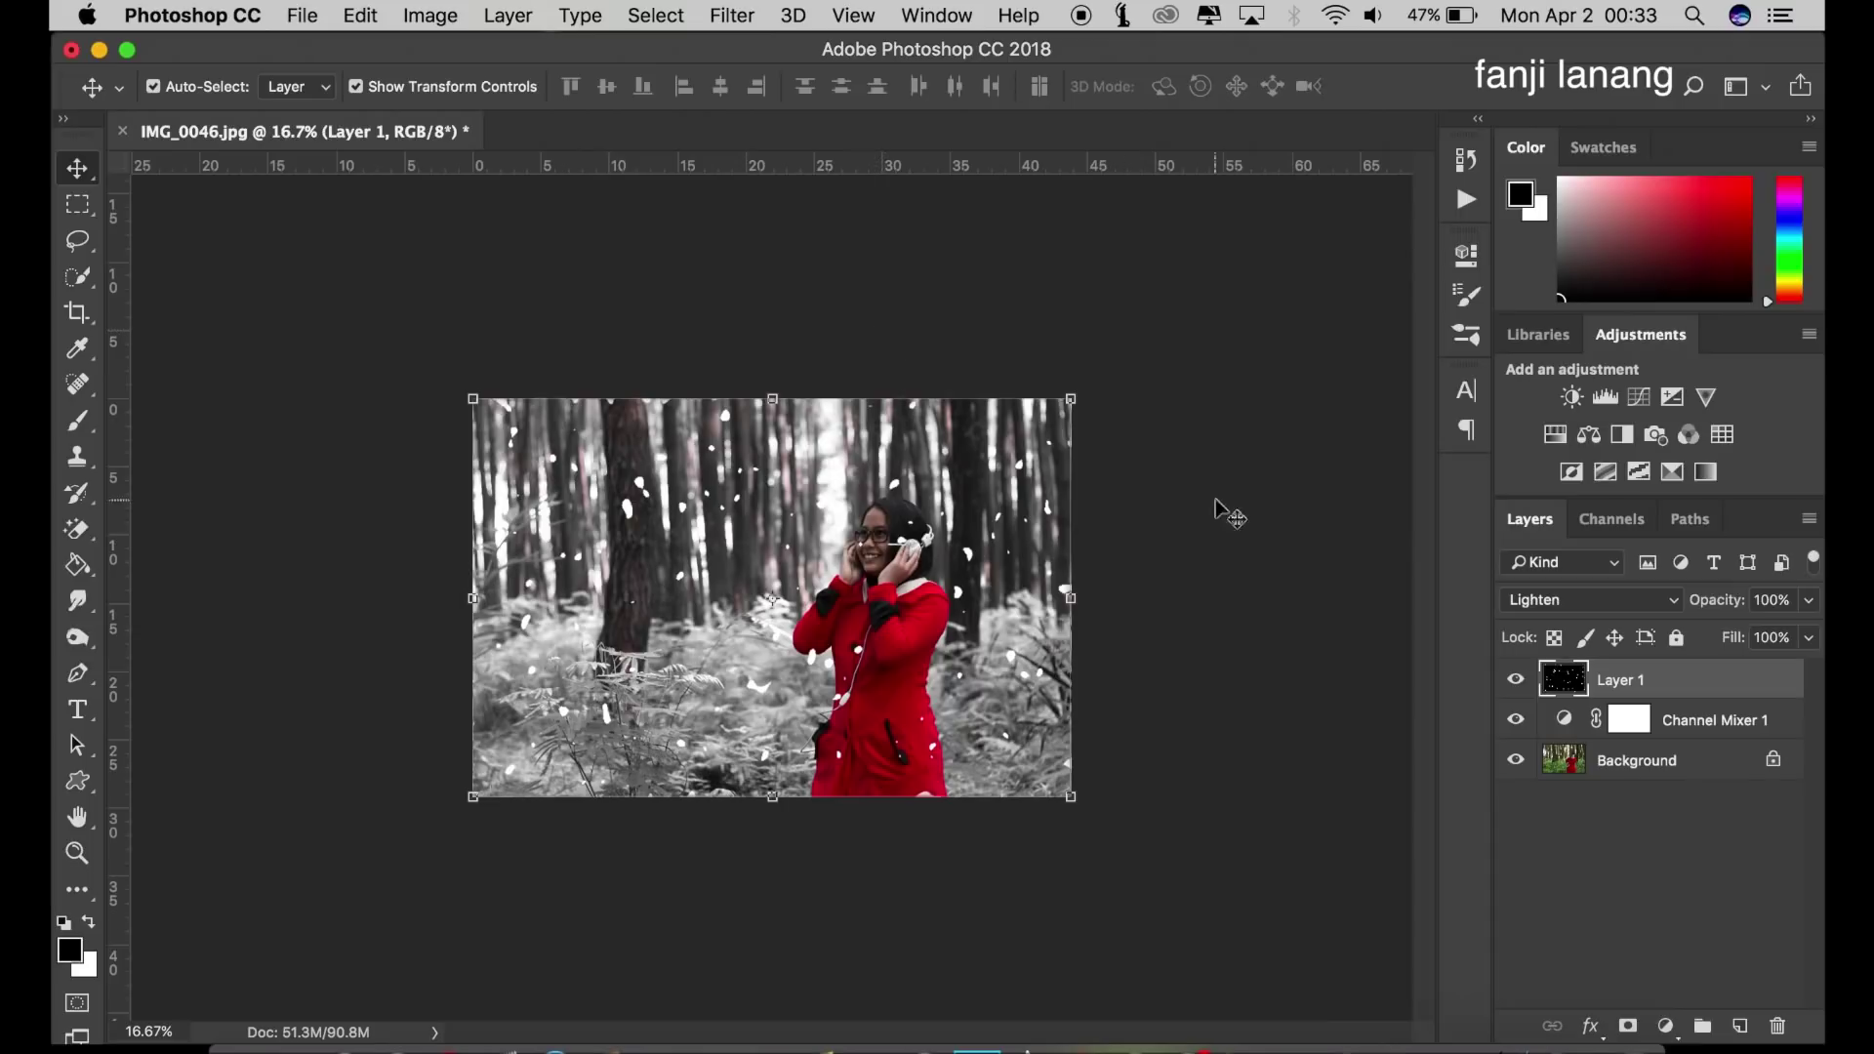
# Step: Duplicate Layer 1, rotate the copy about 90° and enlarge it past the canvas edges
pyautogui.moveTo(1696, 687); pyautogui.dragTo(1745, 1018)
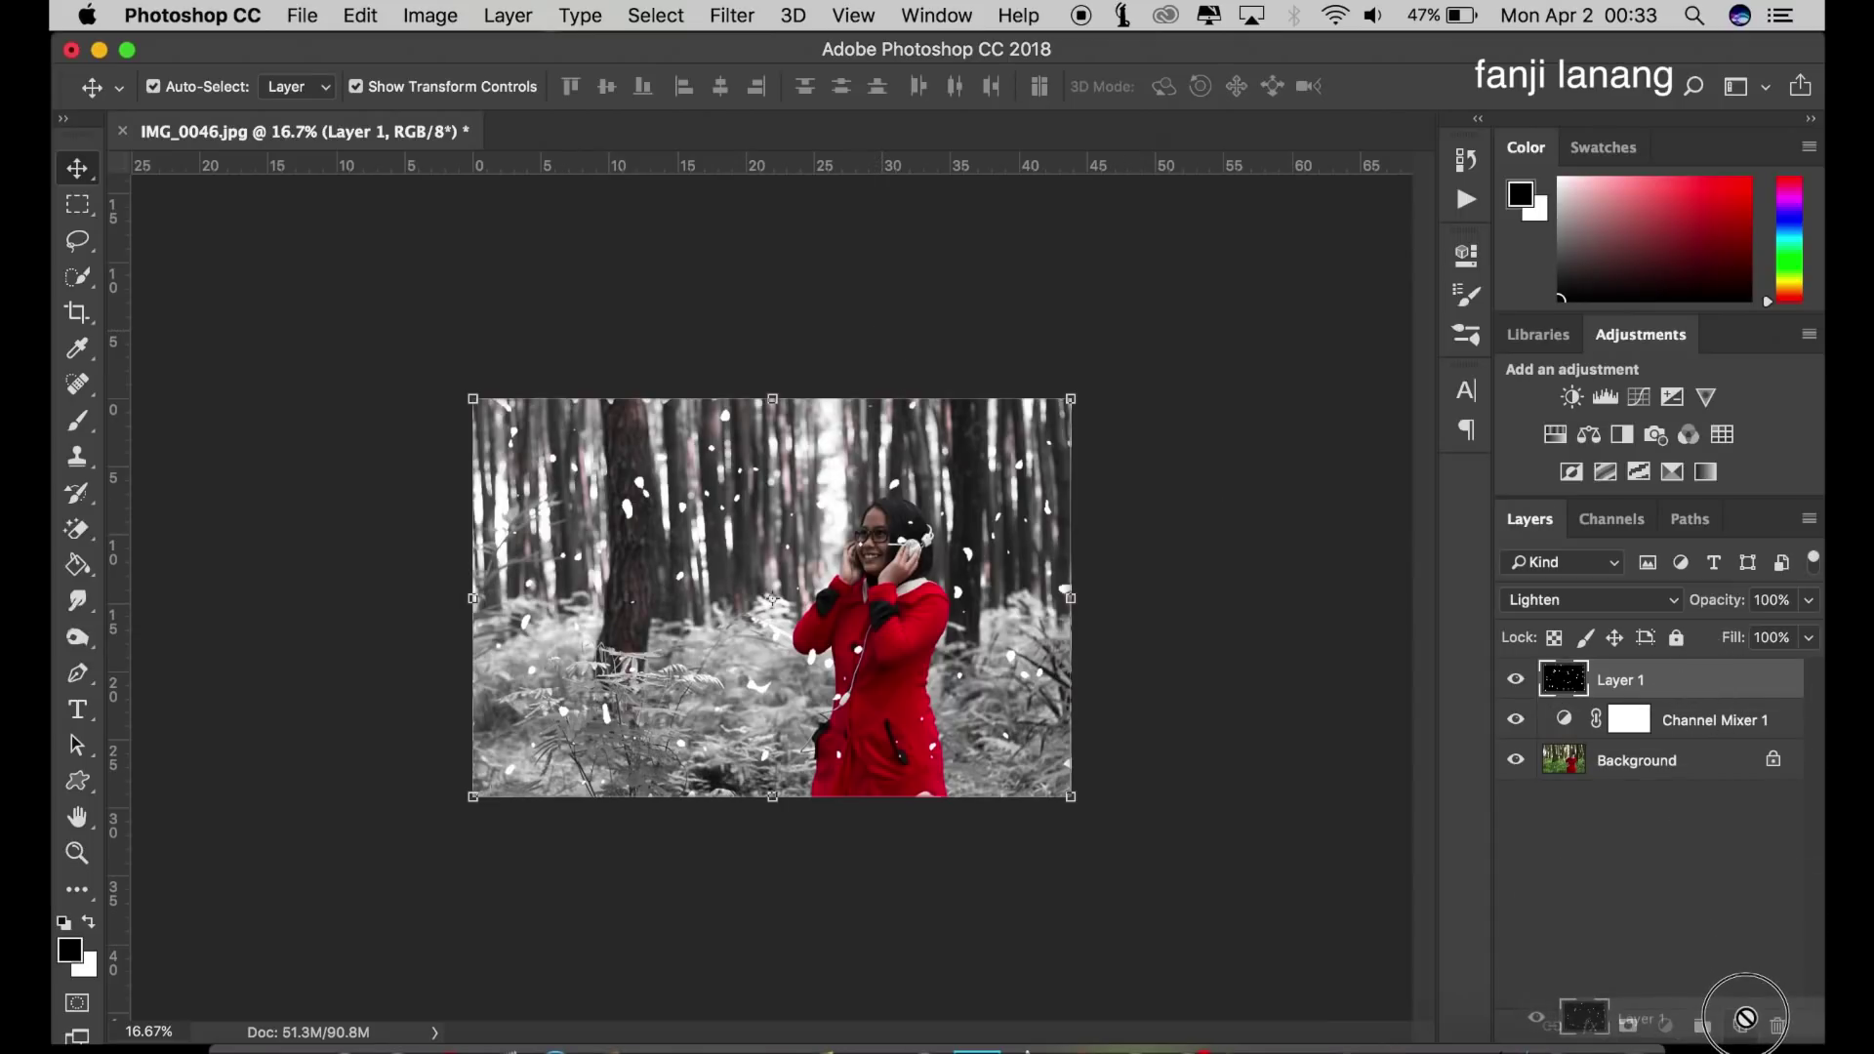
pyautogui.moveTo(1745, 1019); pyautogui.dragTo(1740, 1025)
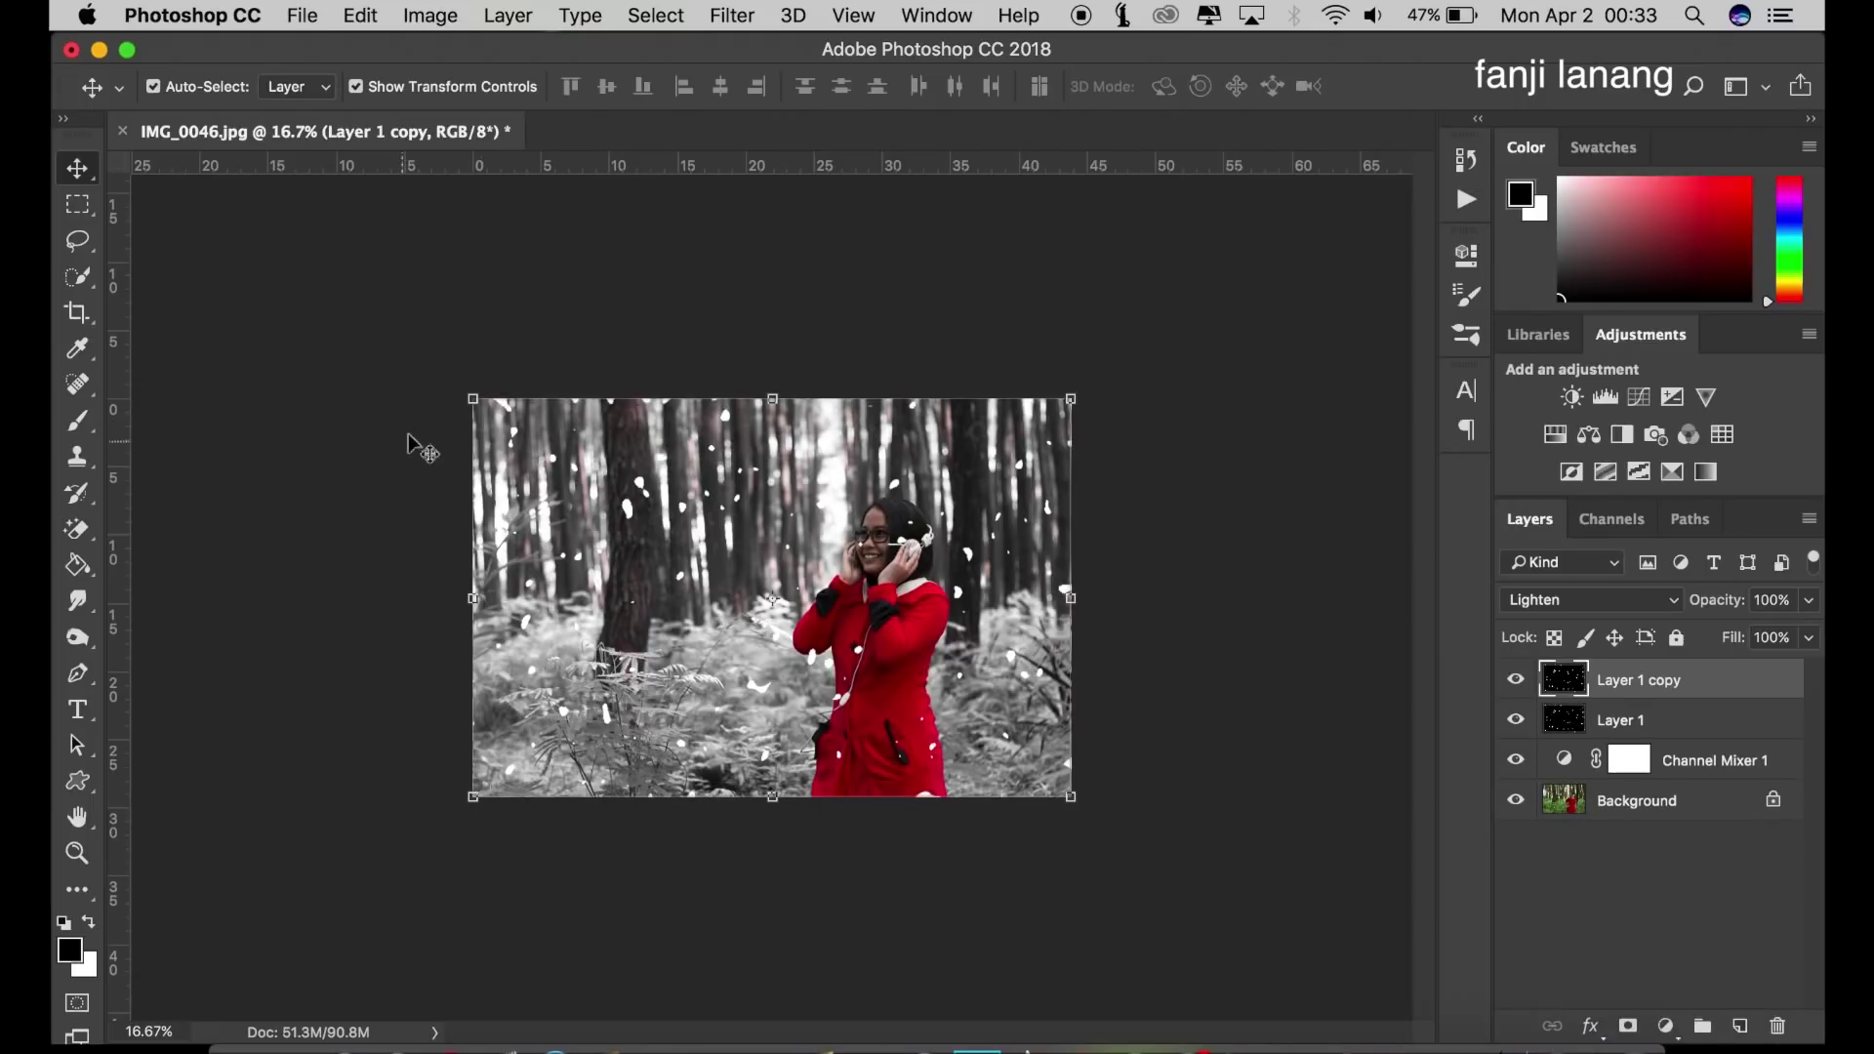
pyautogui.moveTo(437, 390); pyautogui.dragTo(937, 364)
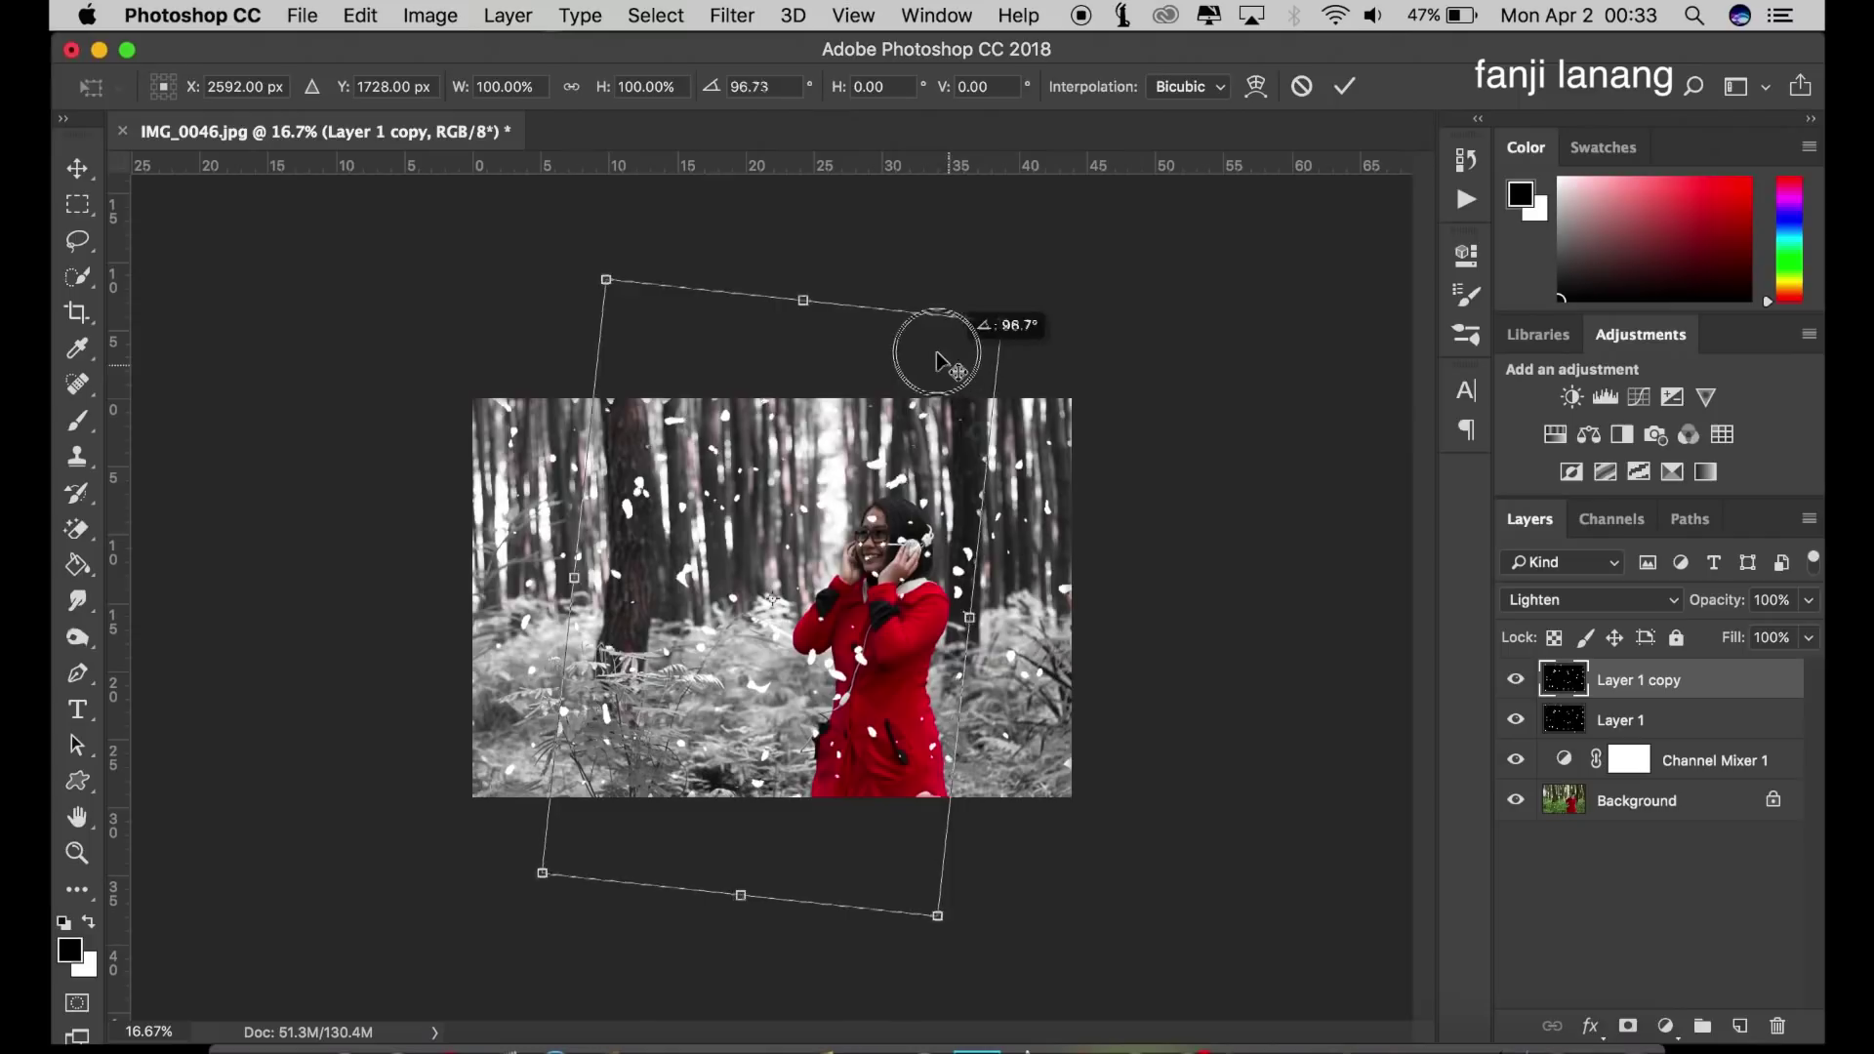
pyautogui.moveTo(937, 363); pyautogui.dragTo(964, 314)
pyautogui.moveTo(973, 600); pyautogui.dragTo(1071, 598)
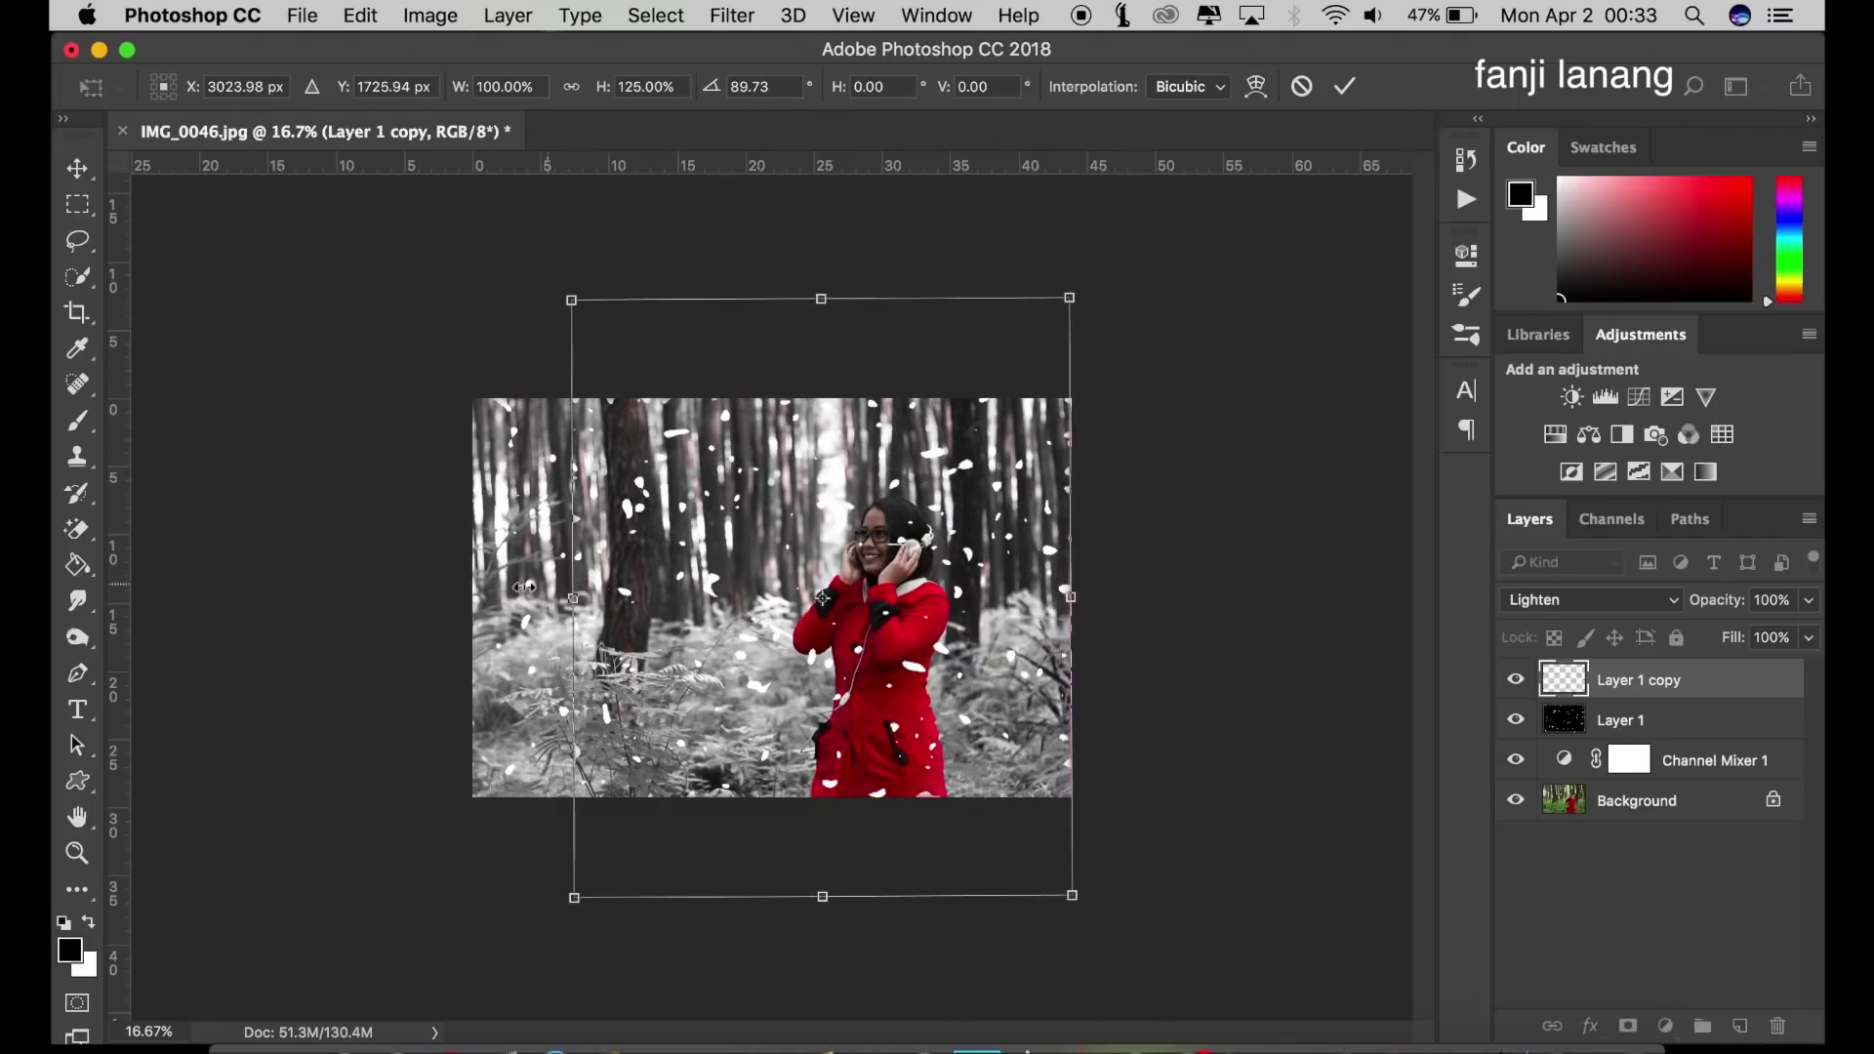
pyautogui.moveTo(573, 598); pyautogui.dragTo(473, 600)
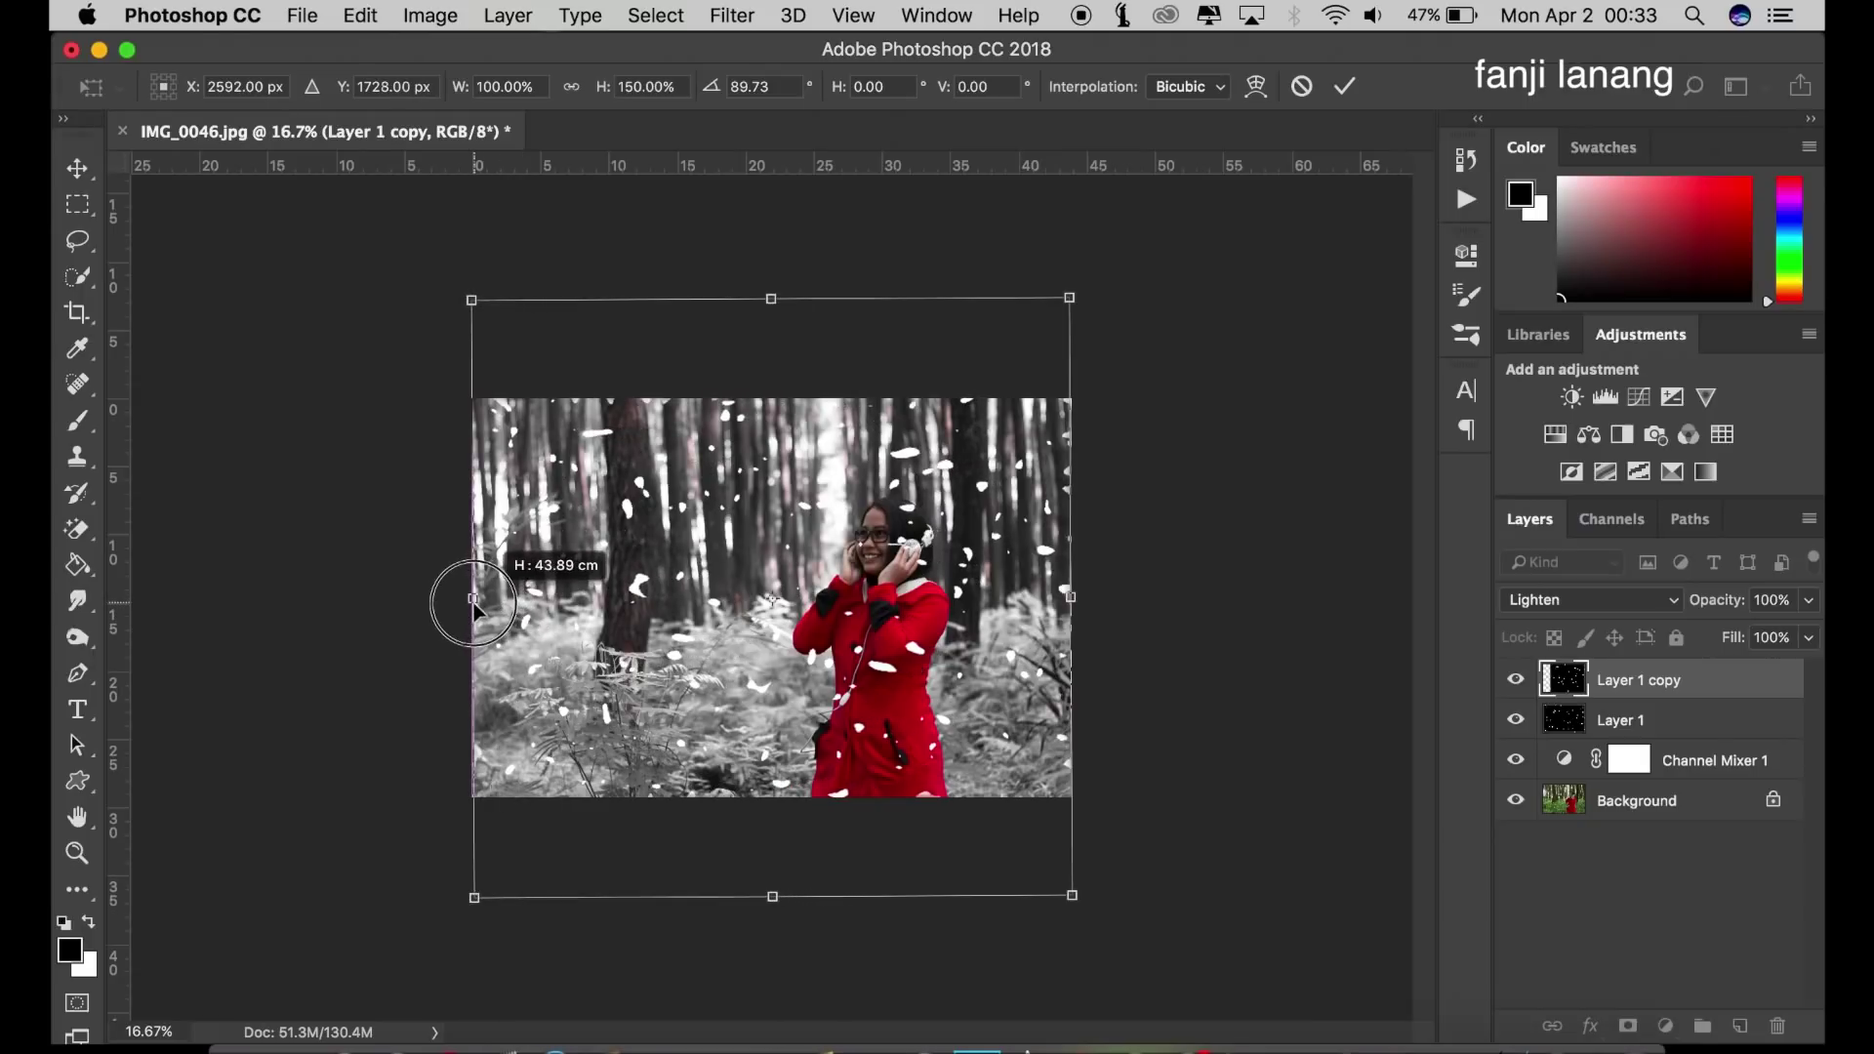
pyautogui.moveTo(471, 299); pyautogui.dragTo(382, 216)
pyautogui.moveTo(1070, 898); pyautogui.dragTo(1183, 997)
pyautogui.click(1343, 88)
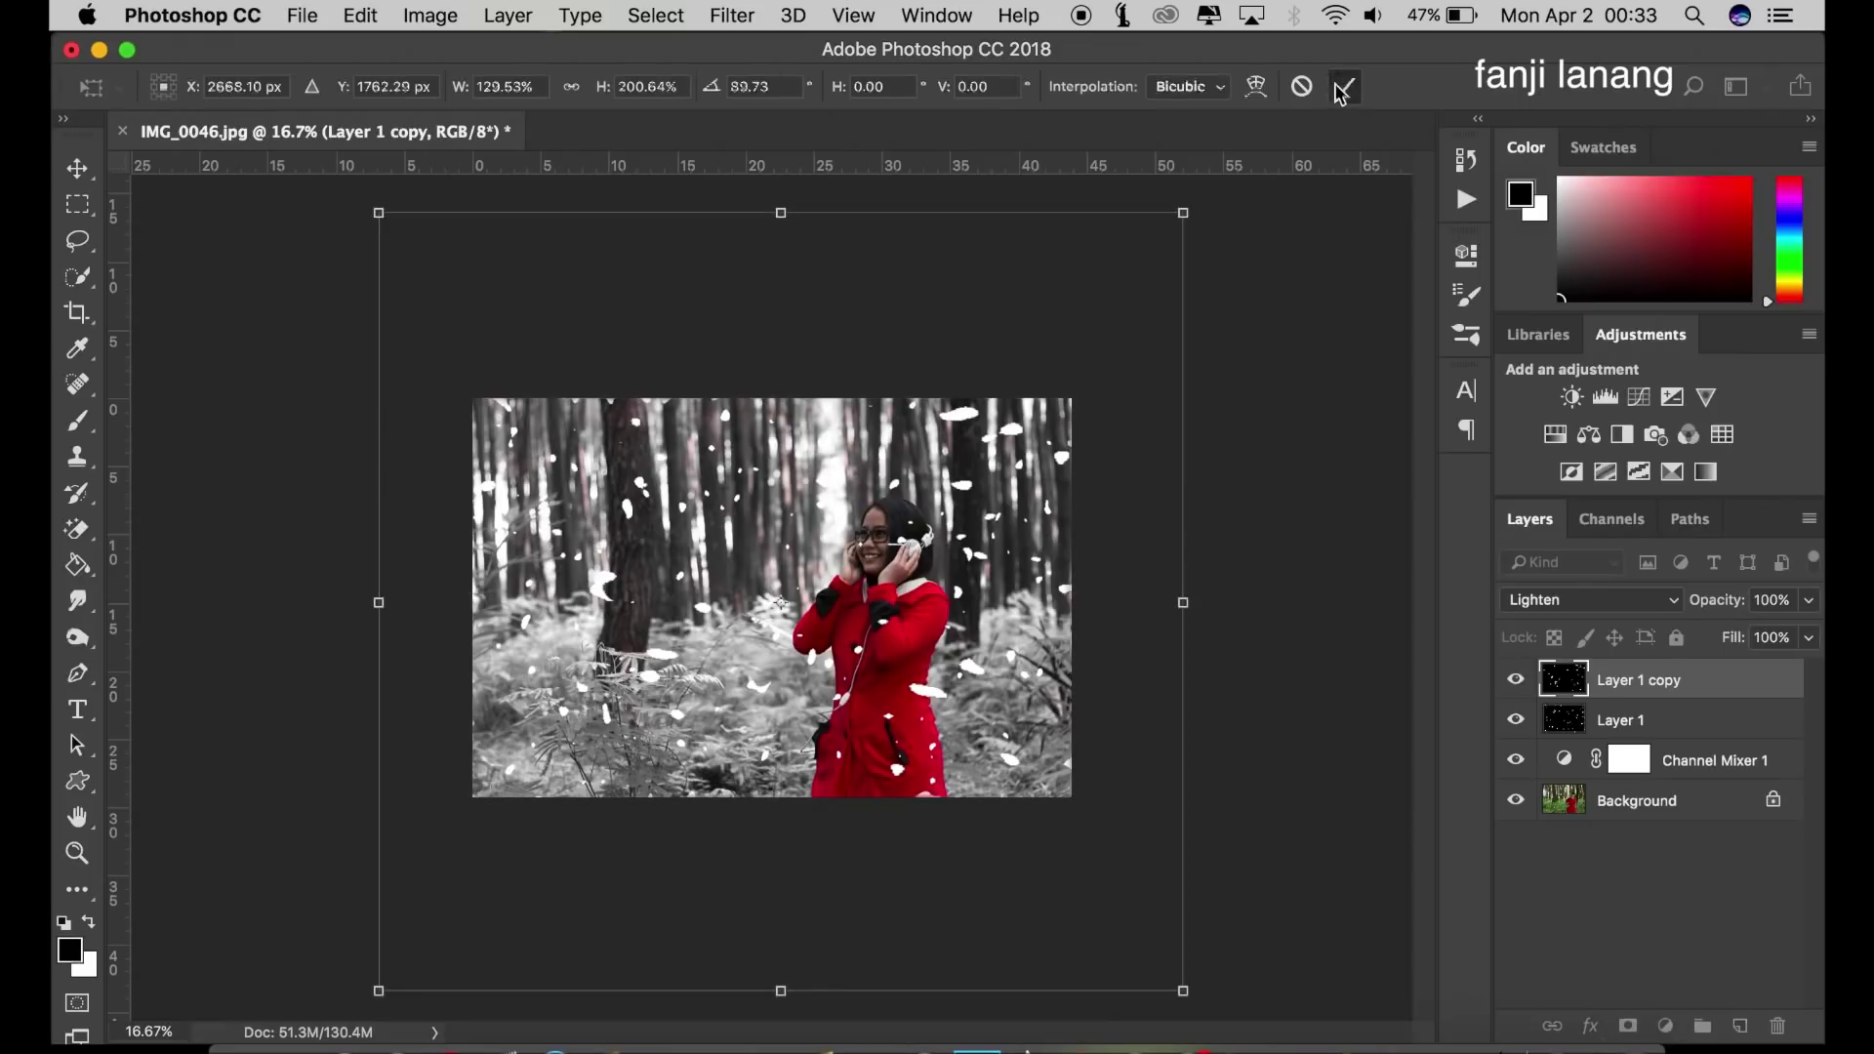
# Step: Apply a Motion Blur of angle 57° and distance 104 px, then select Layer 1
pyautogui.click(740, 17)
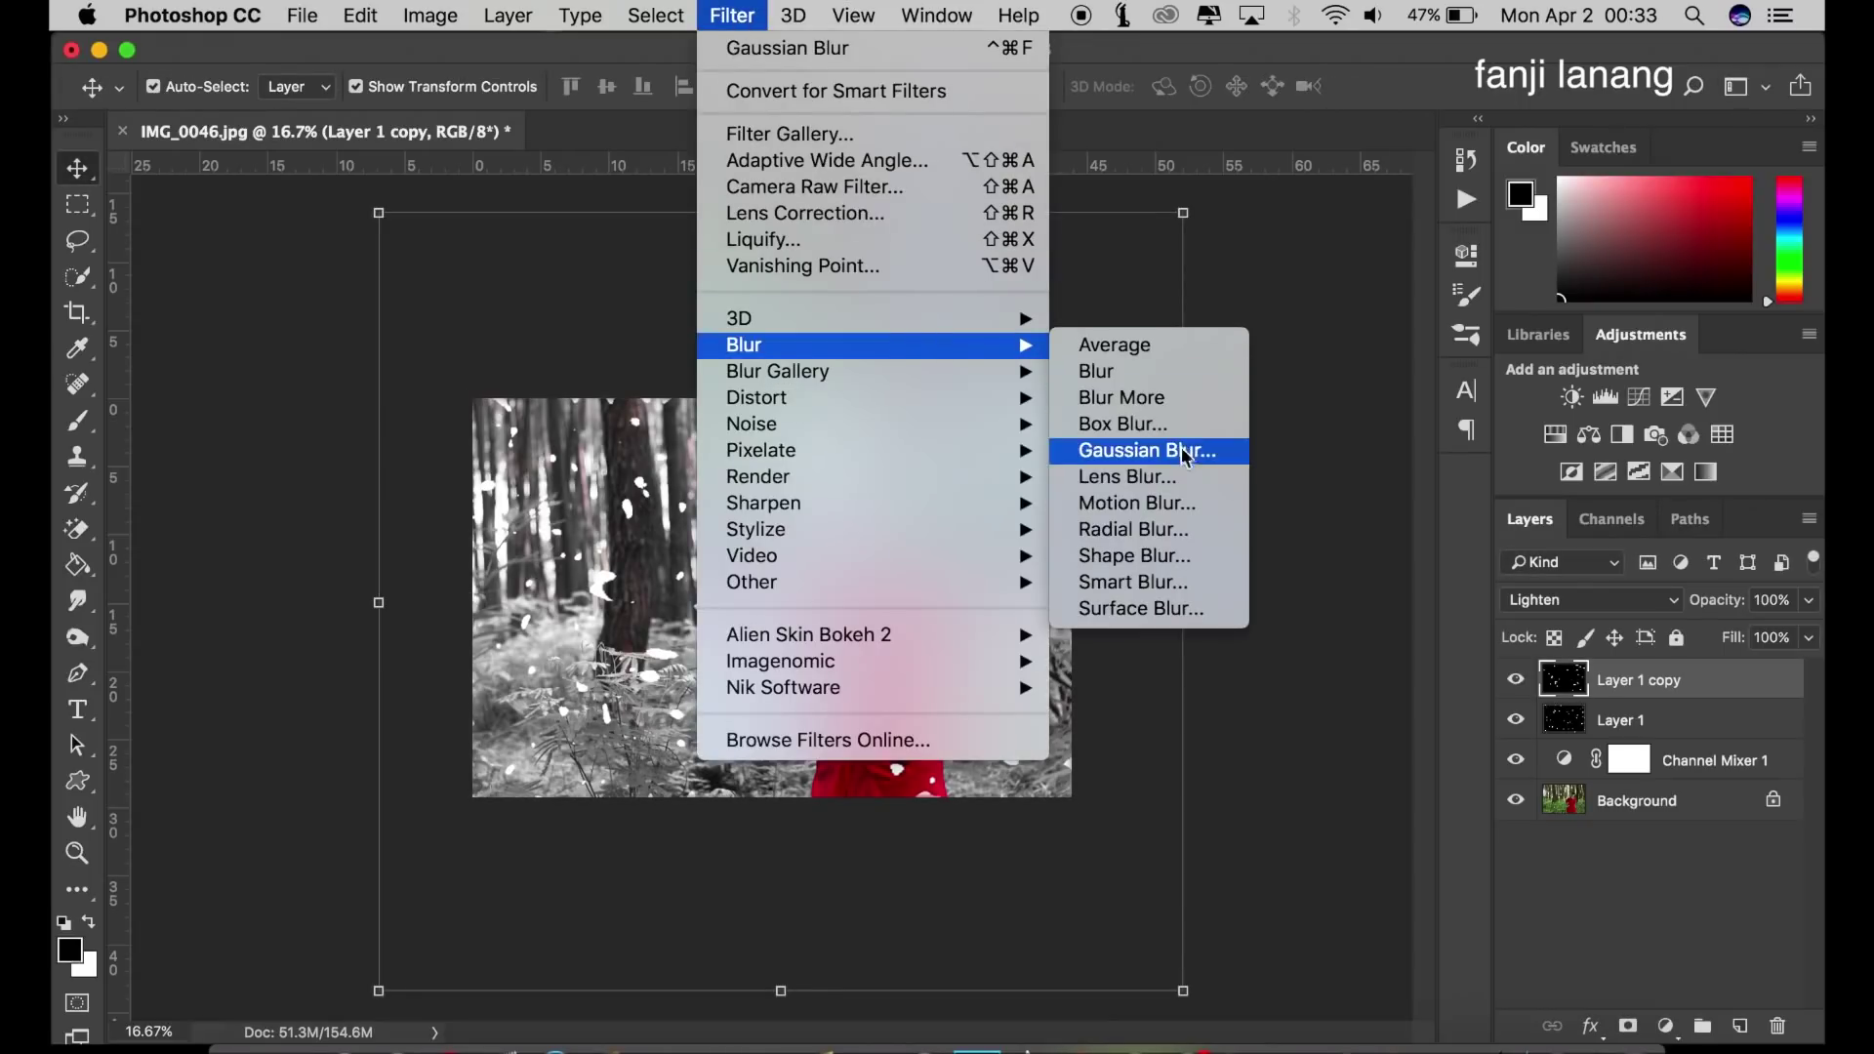
pyautogui.click(1191, 503)
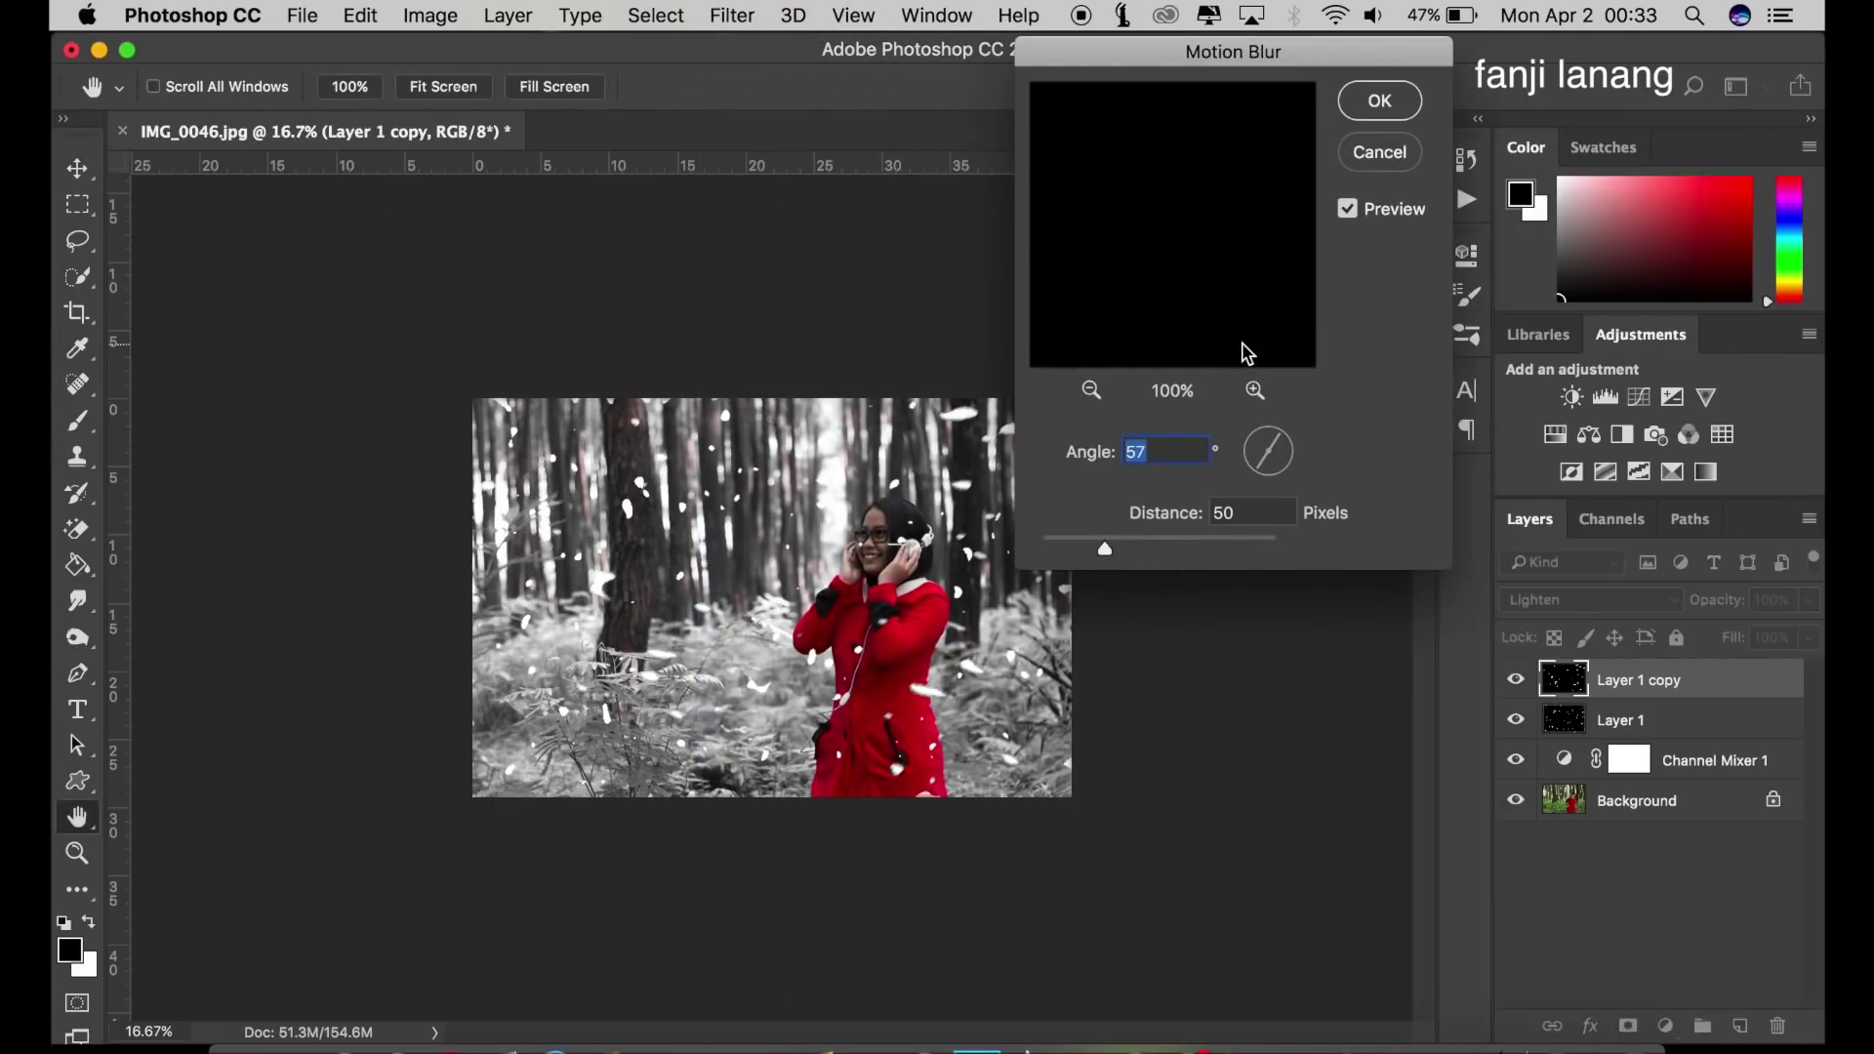
pyautogui.moveTo(1105, 548)
pyautogui.mouseDown()
pyautogui.moveTo(1134, 552)
pyautogui.moveTo(1123, 542)
pyautogui.mouseUp()
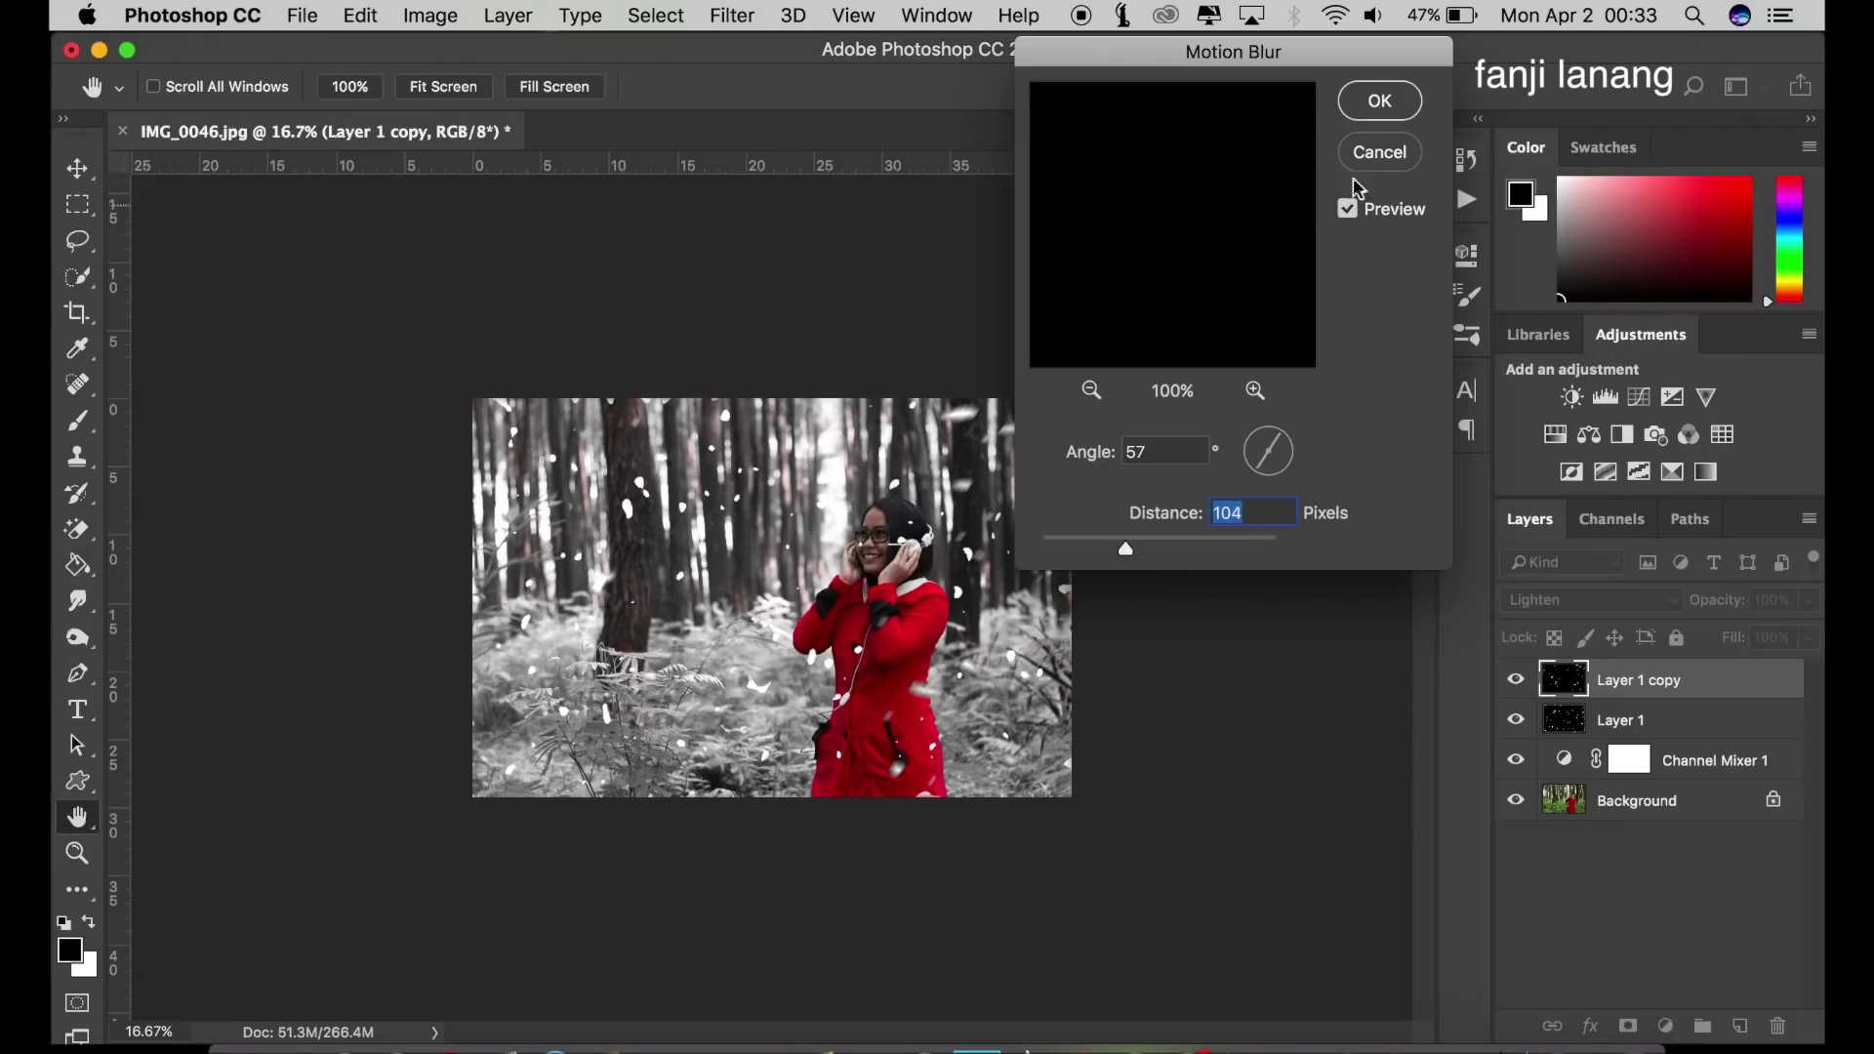
pyautogui.click(1381, 117)
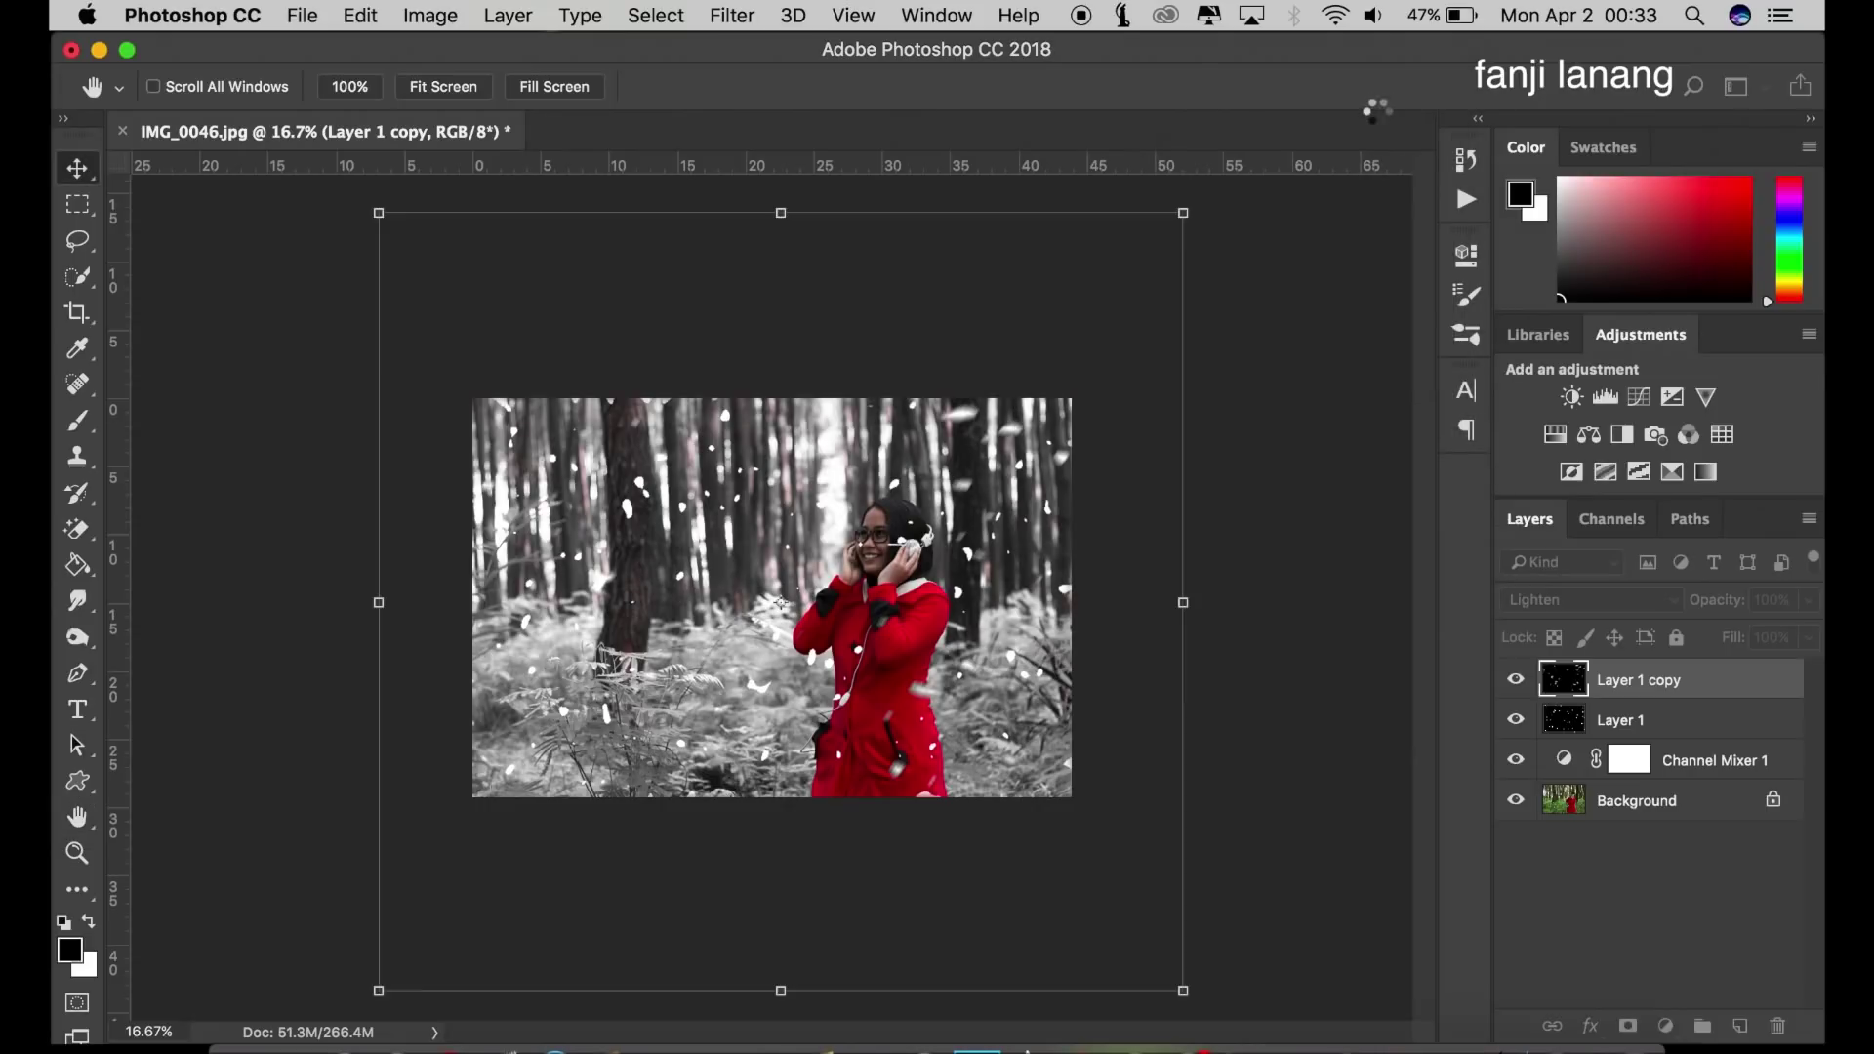
pyautogui.click(1632, 723)
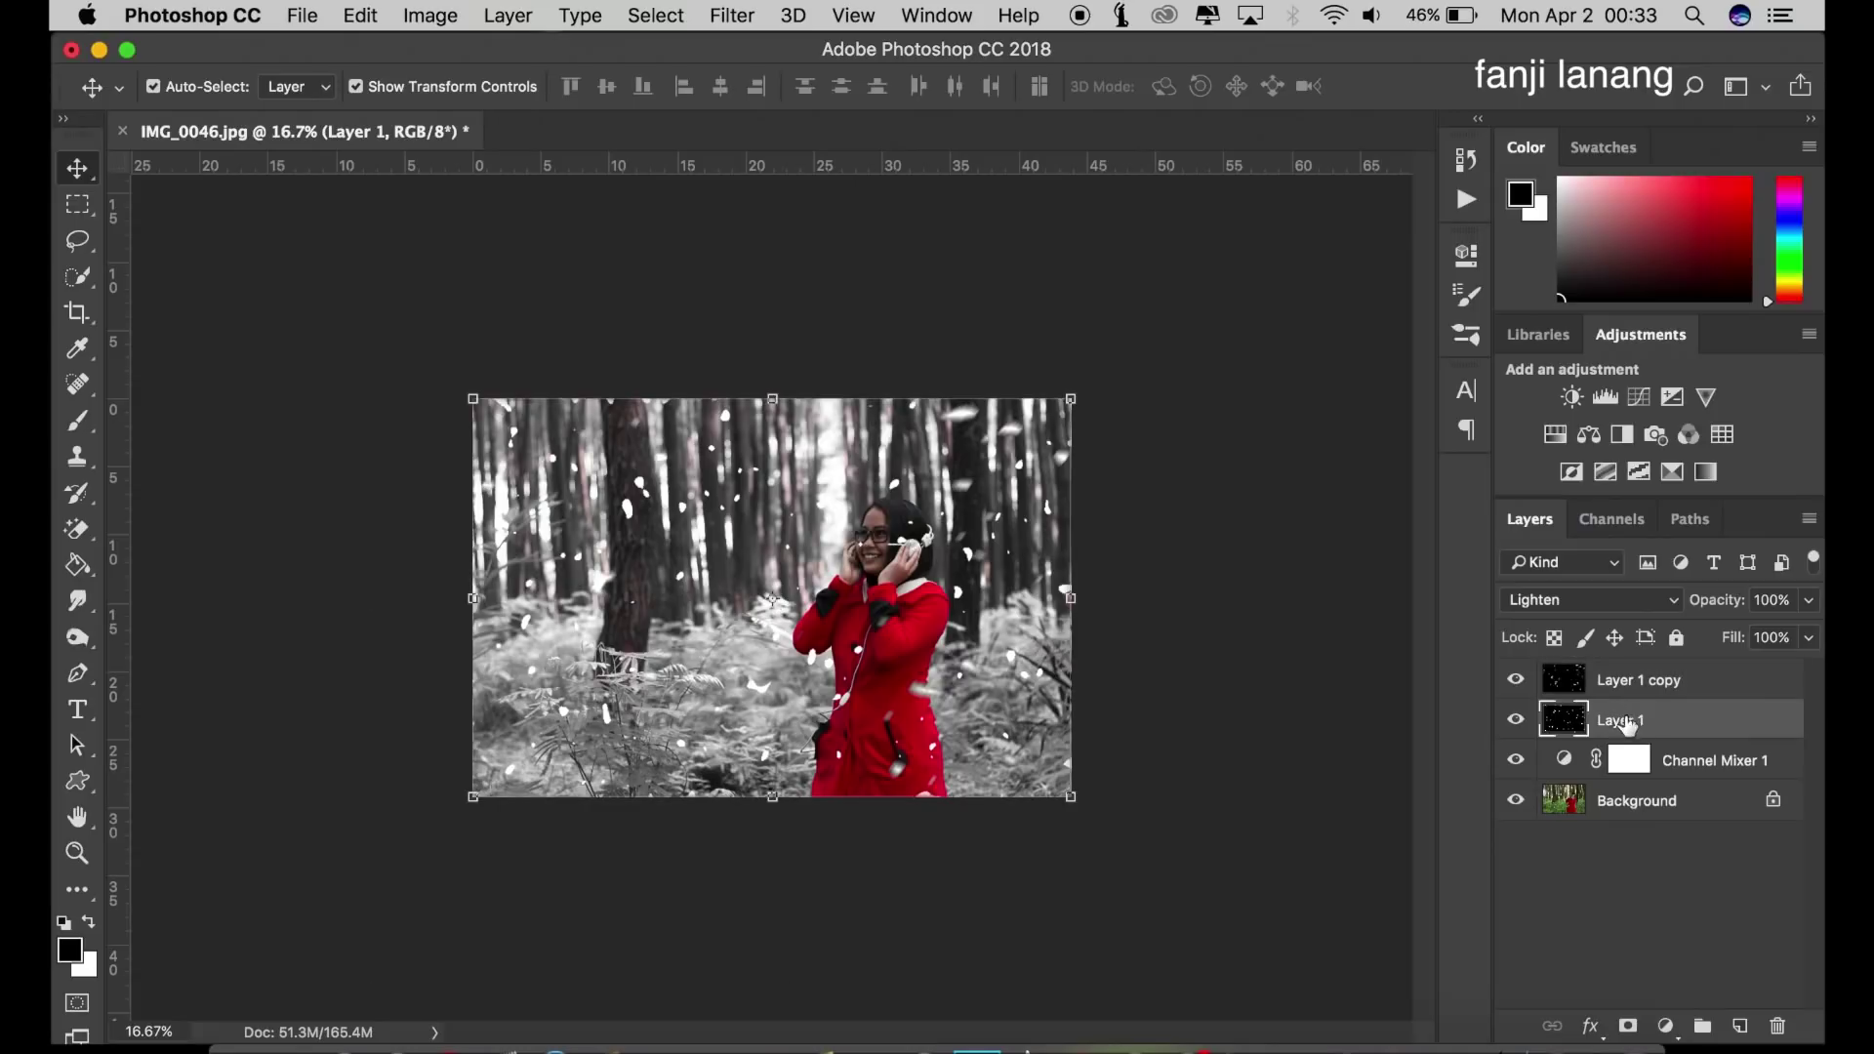
# Step: Soften Layer 1's snow flakes with a Gaussian Blur of about 9.7 px radius
pyautogui.click(739, 15)
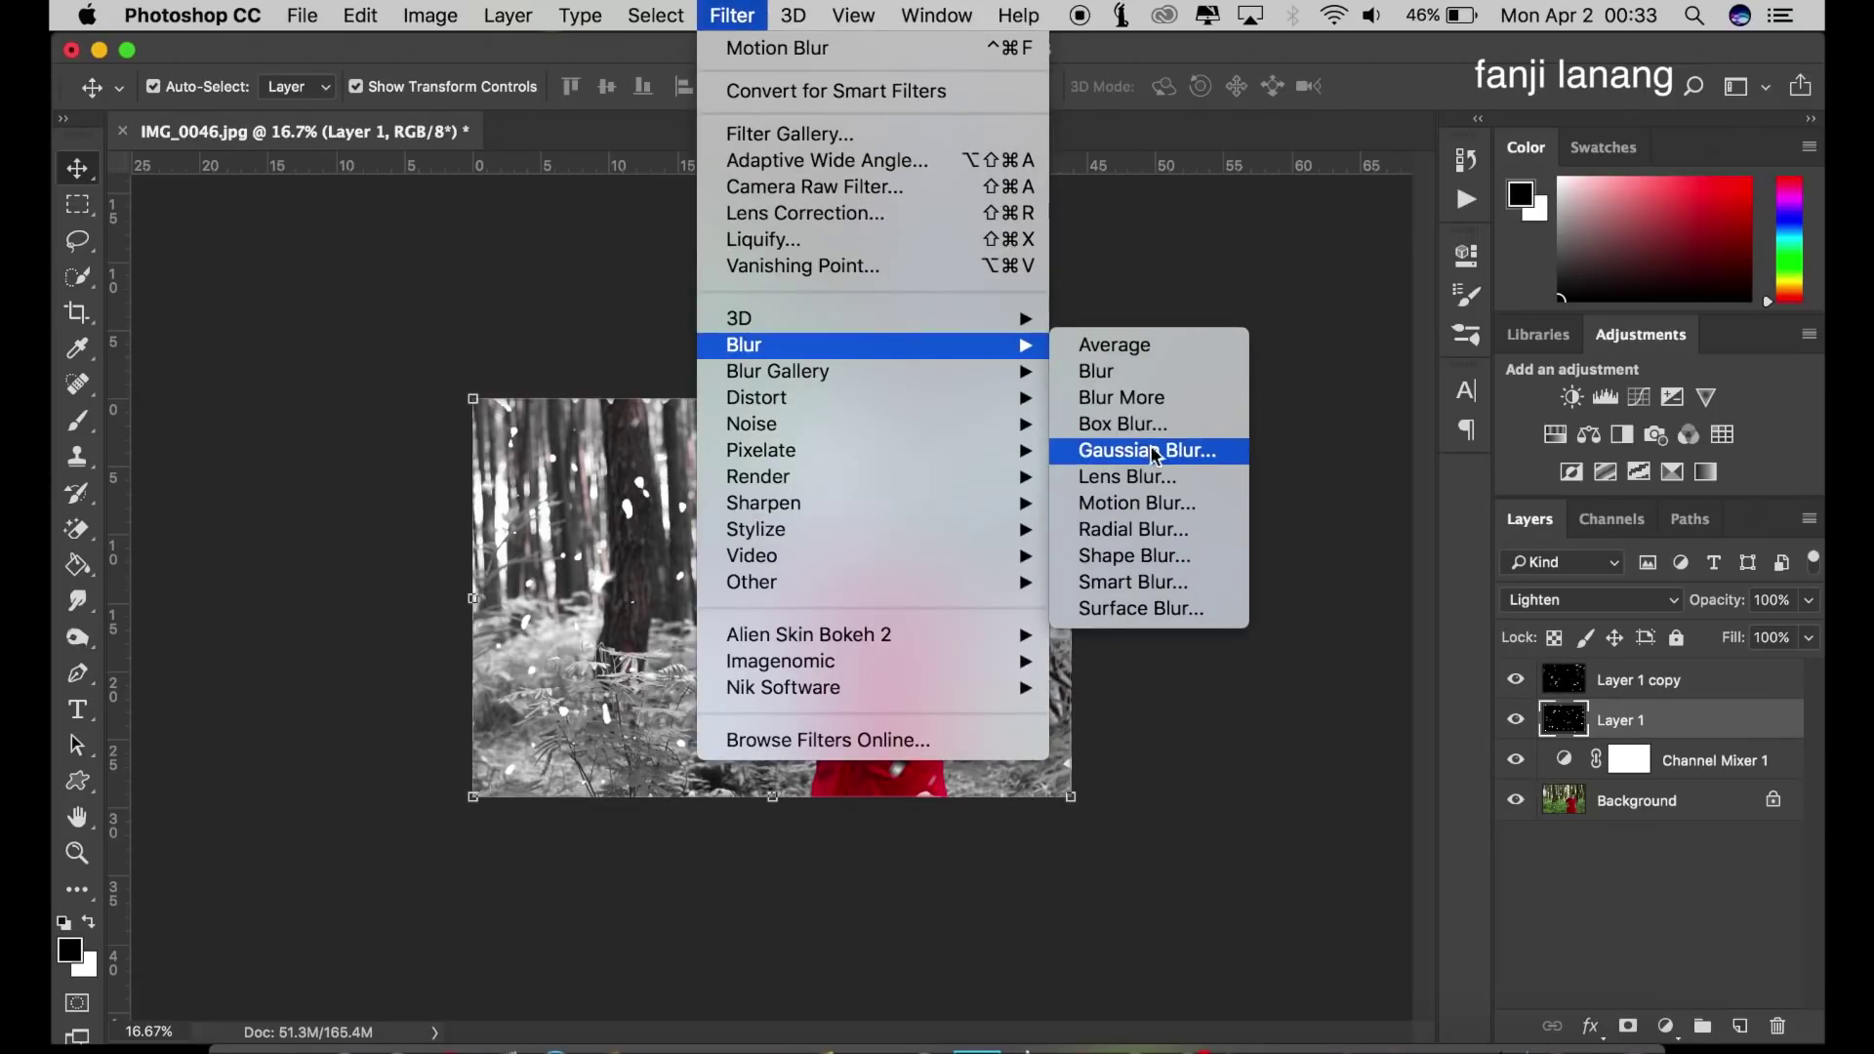
pyautogui.click(1152, 451)
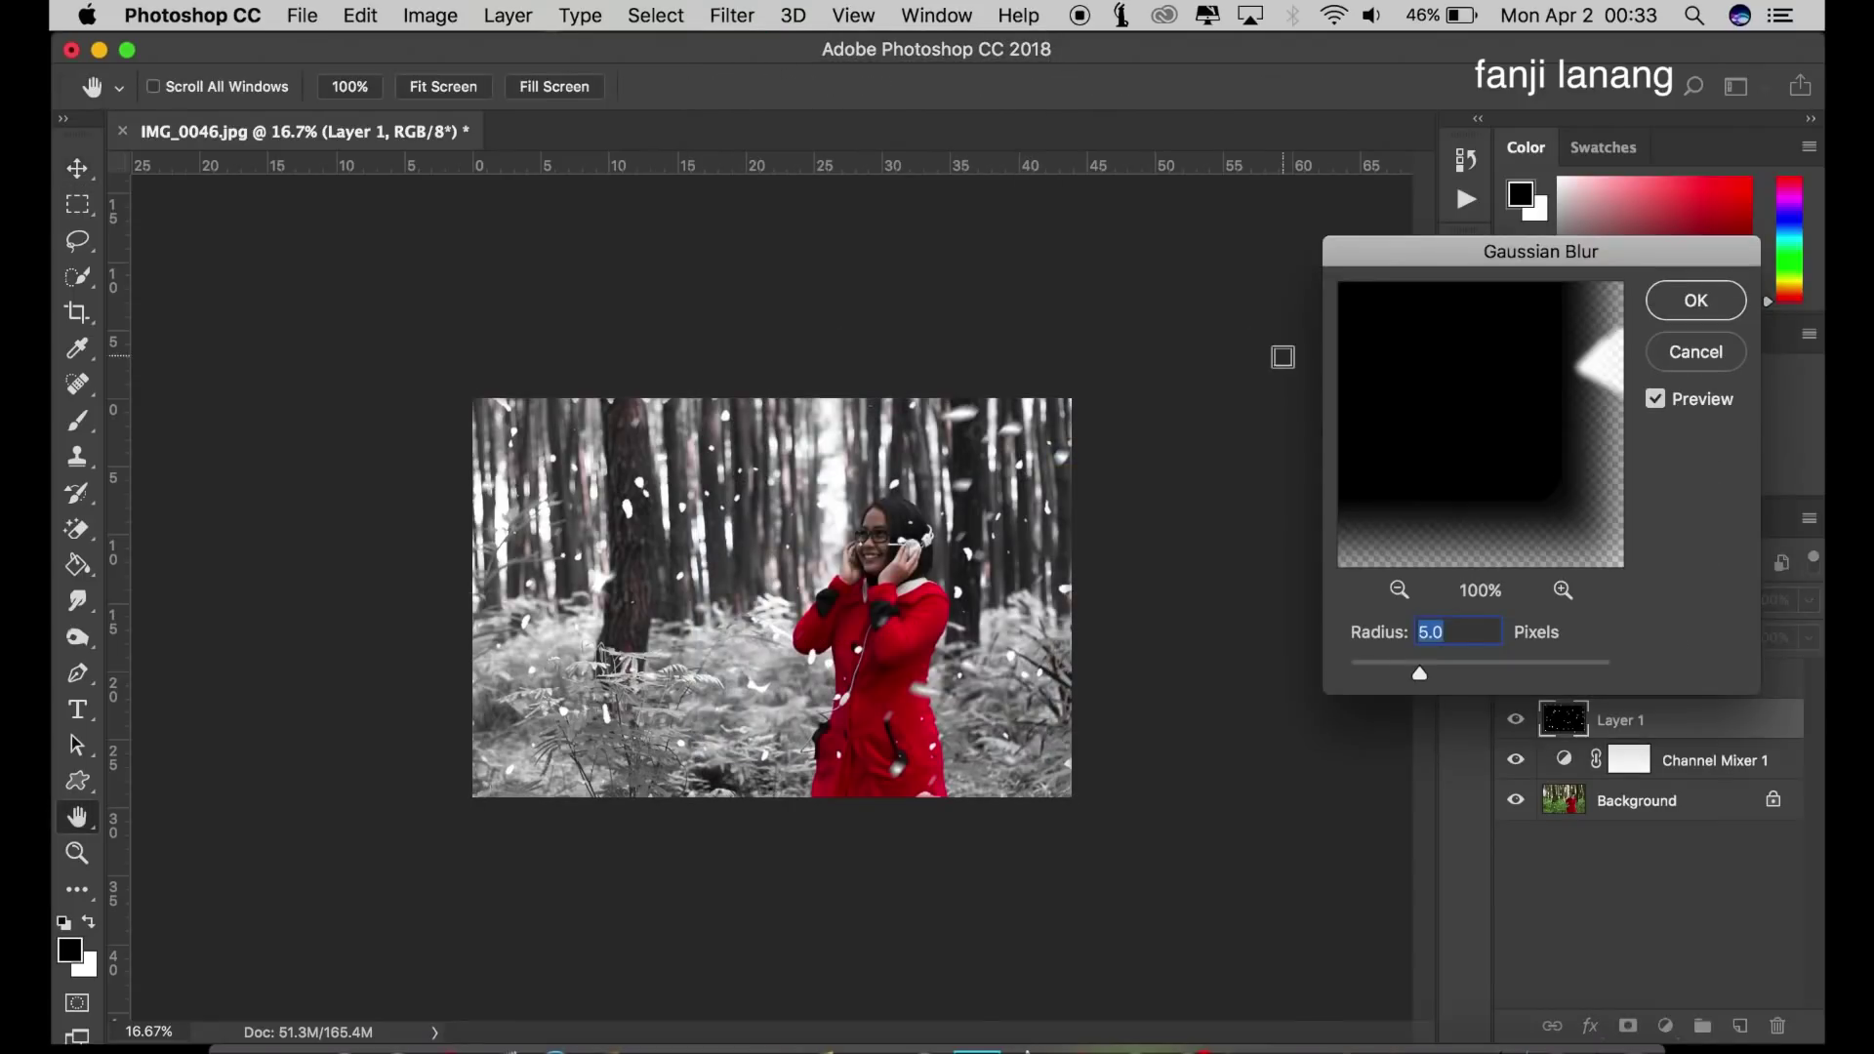
pyautogui.click(1460, 673)
pyautogui.moveTo(1455, 679); pyautogui.dragTo(1446, 676)
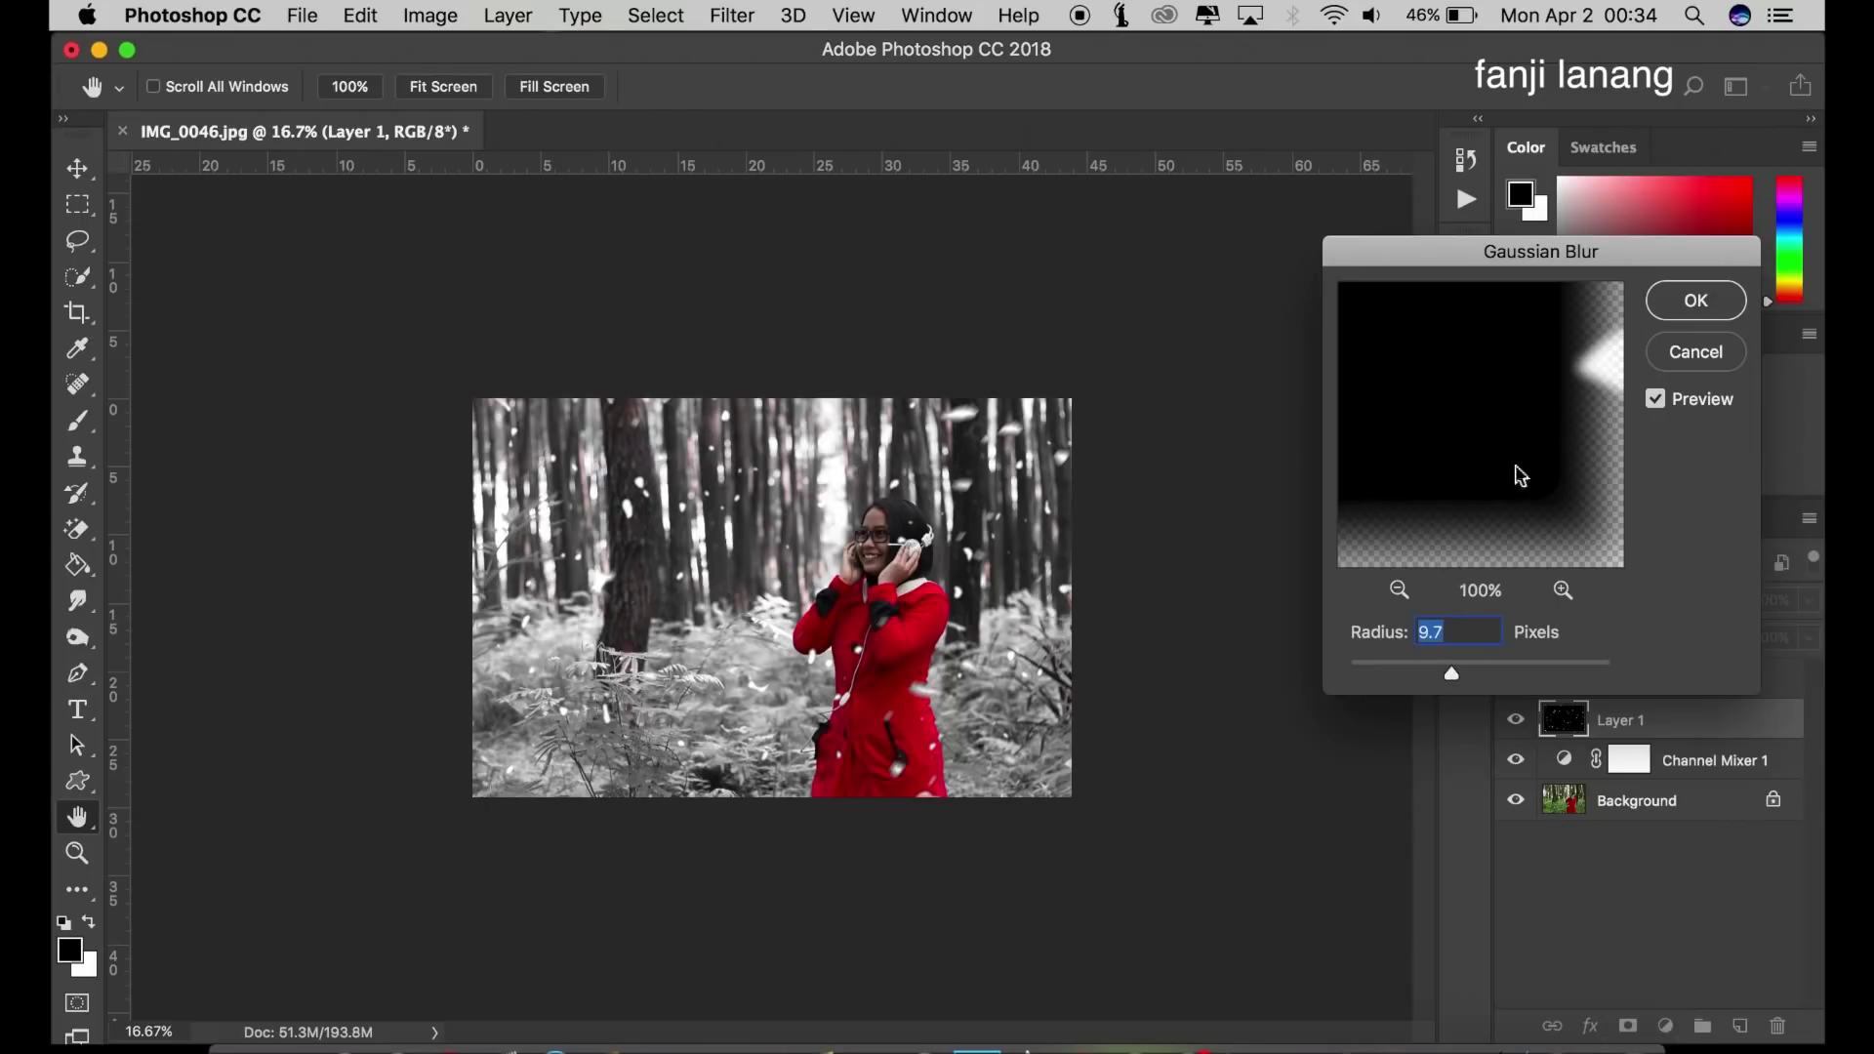
pyautogui.click(1689, 301)
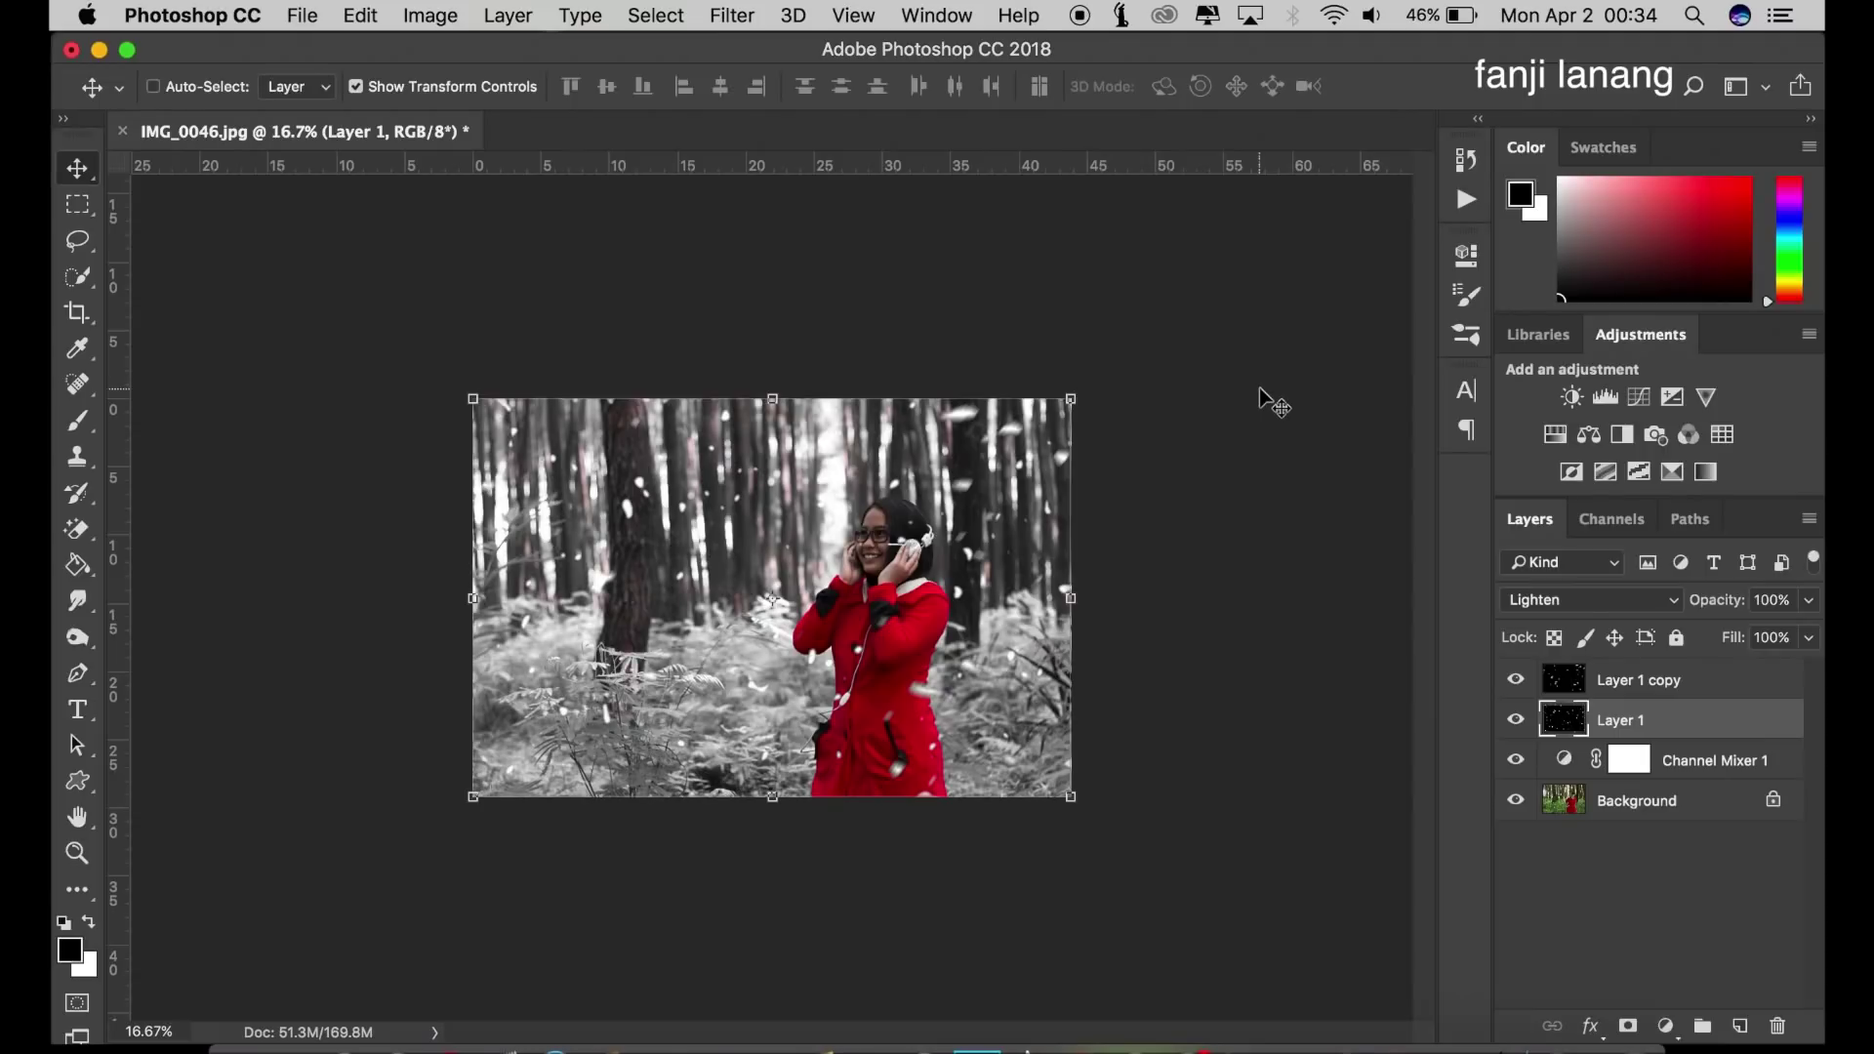
pyautogui.press('super+plus')
pyautogui.press('super+plus')
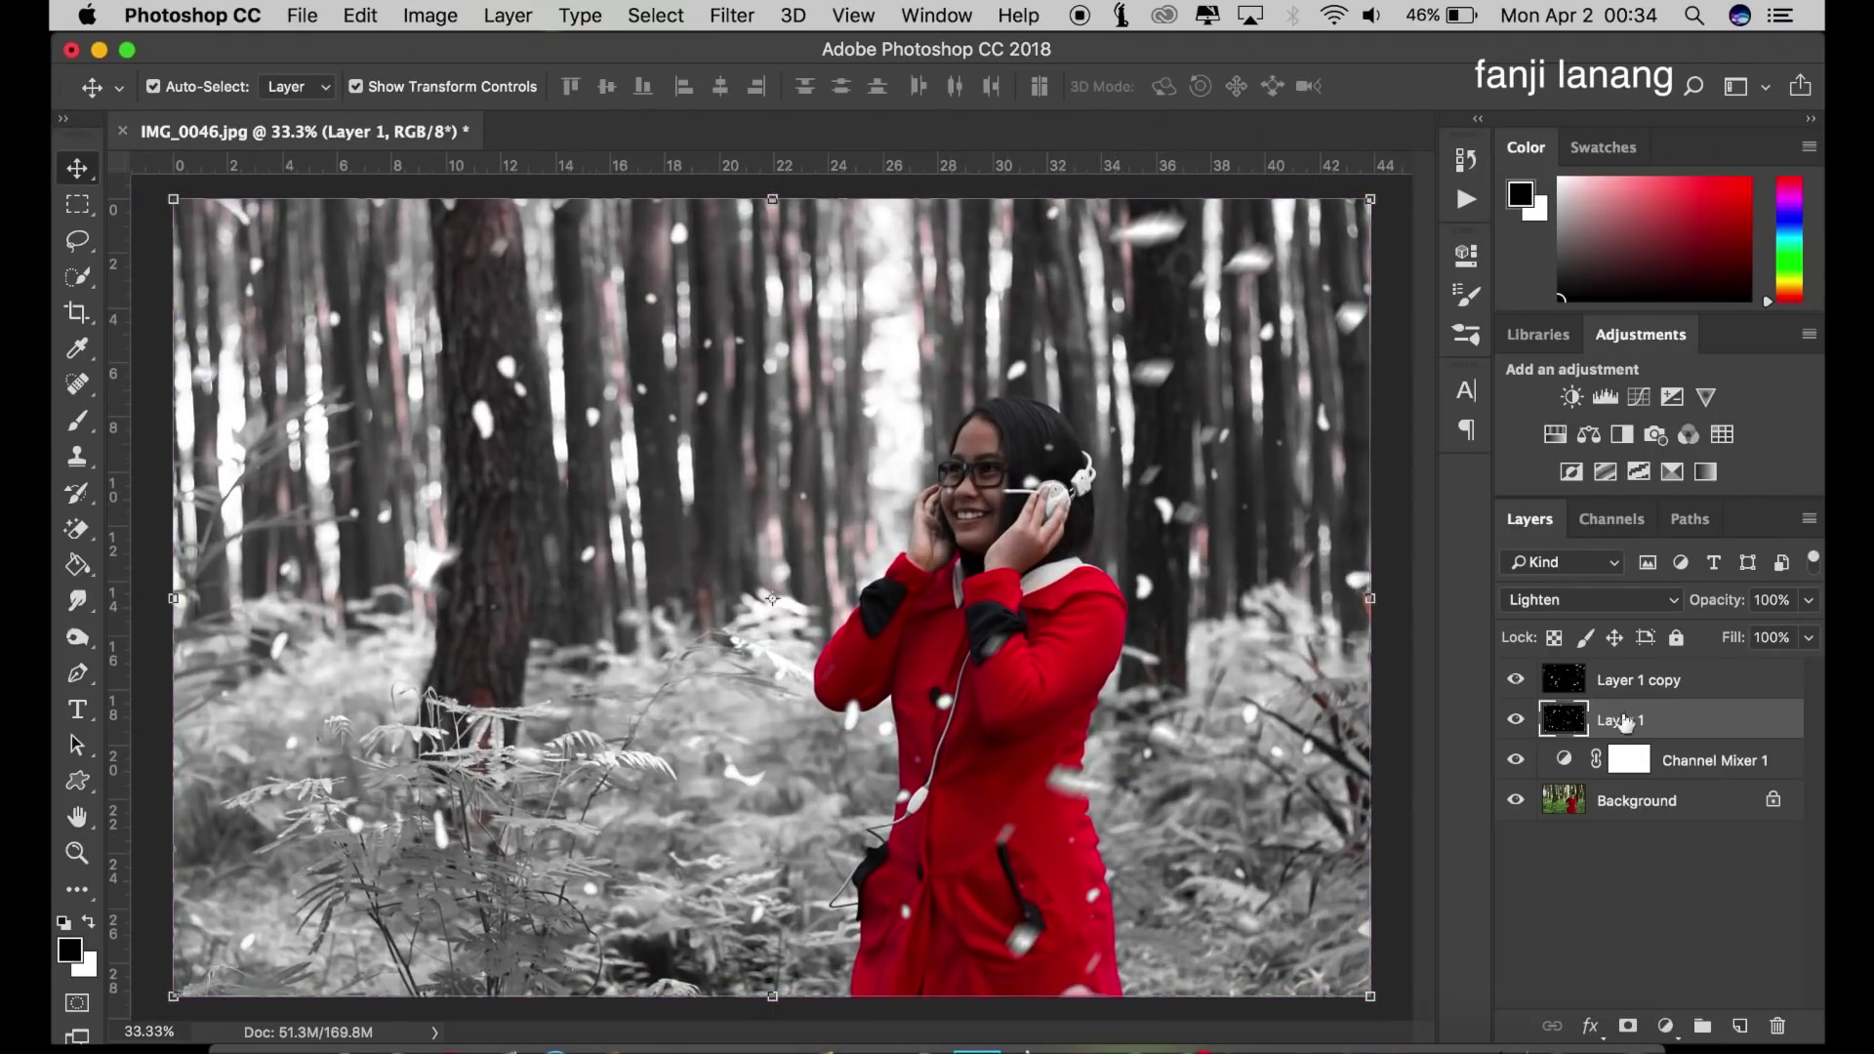
# Step: Add a layer mask to Layer 1 and pick a soft round brush
pyautogui.click(1628, 1026)
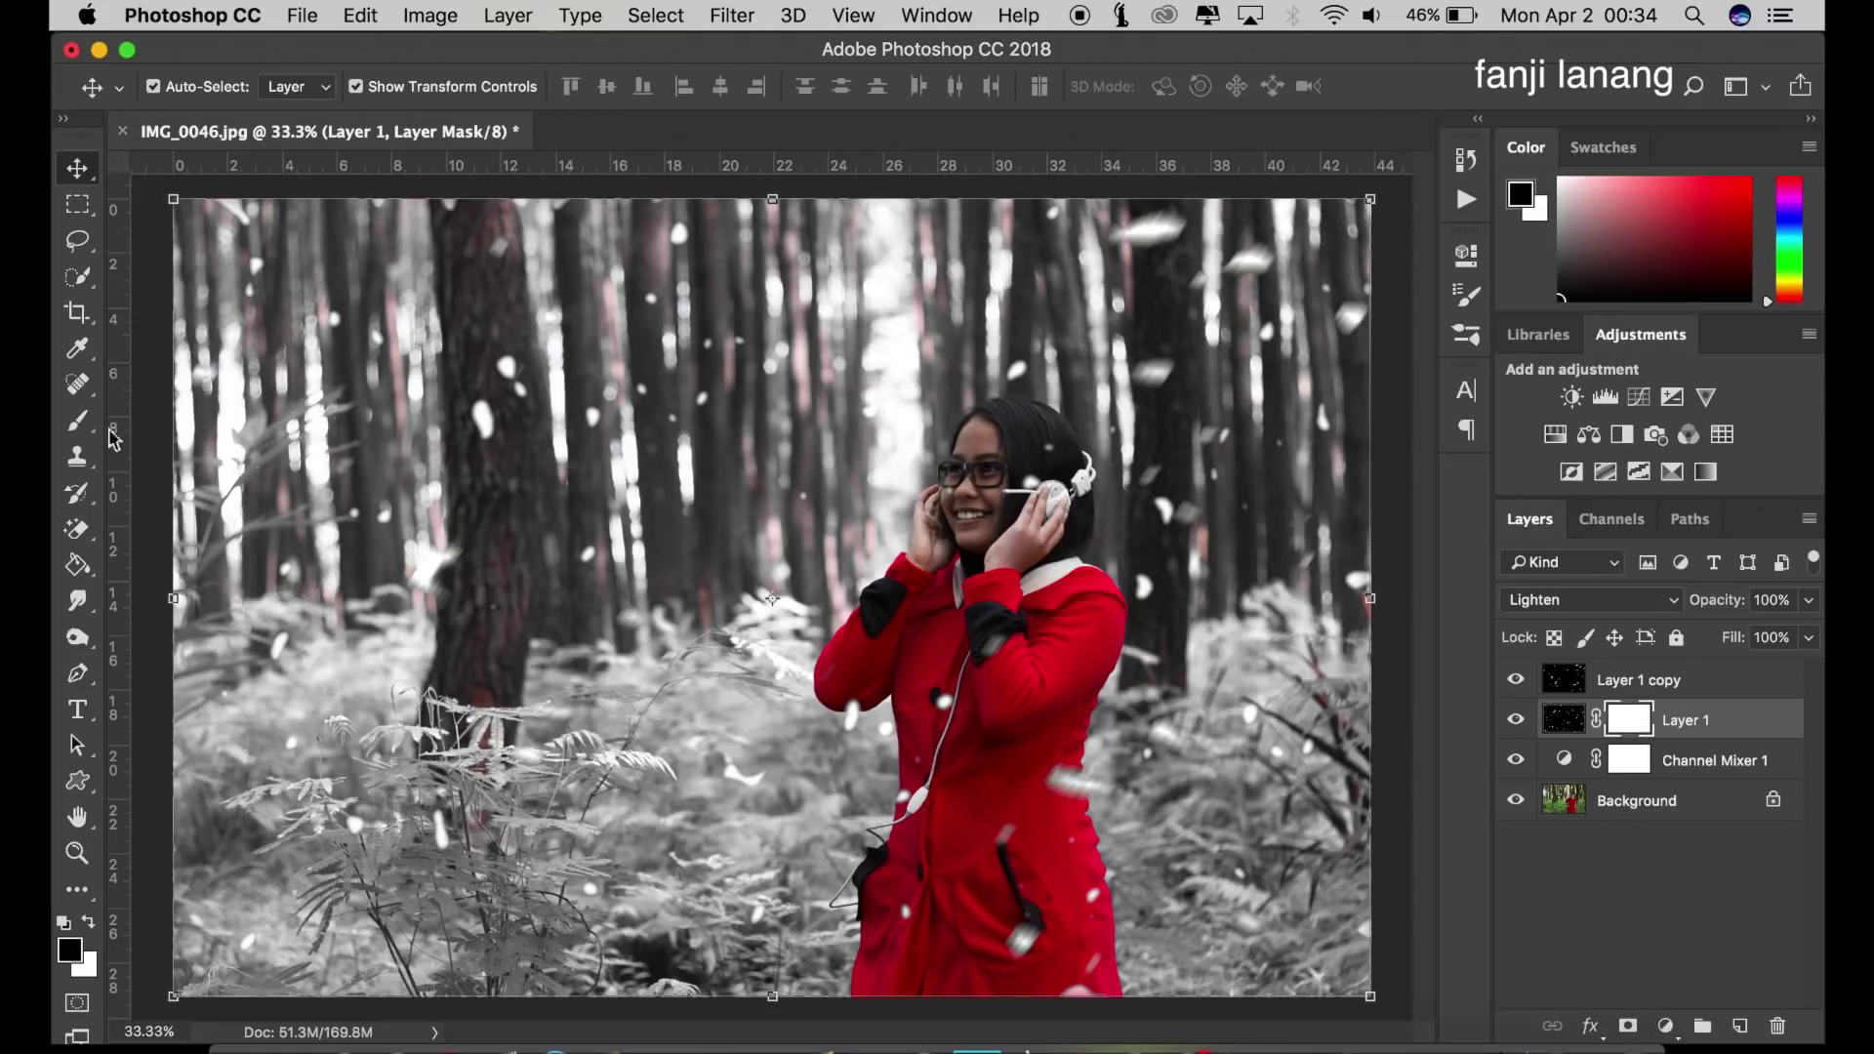
pyautogui.click(78, 422)
pyautogui.click(197, 87)
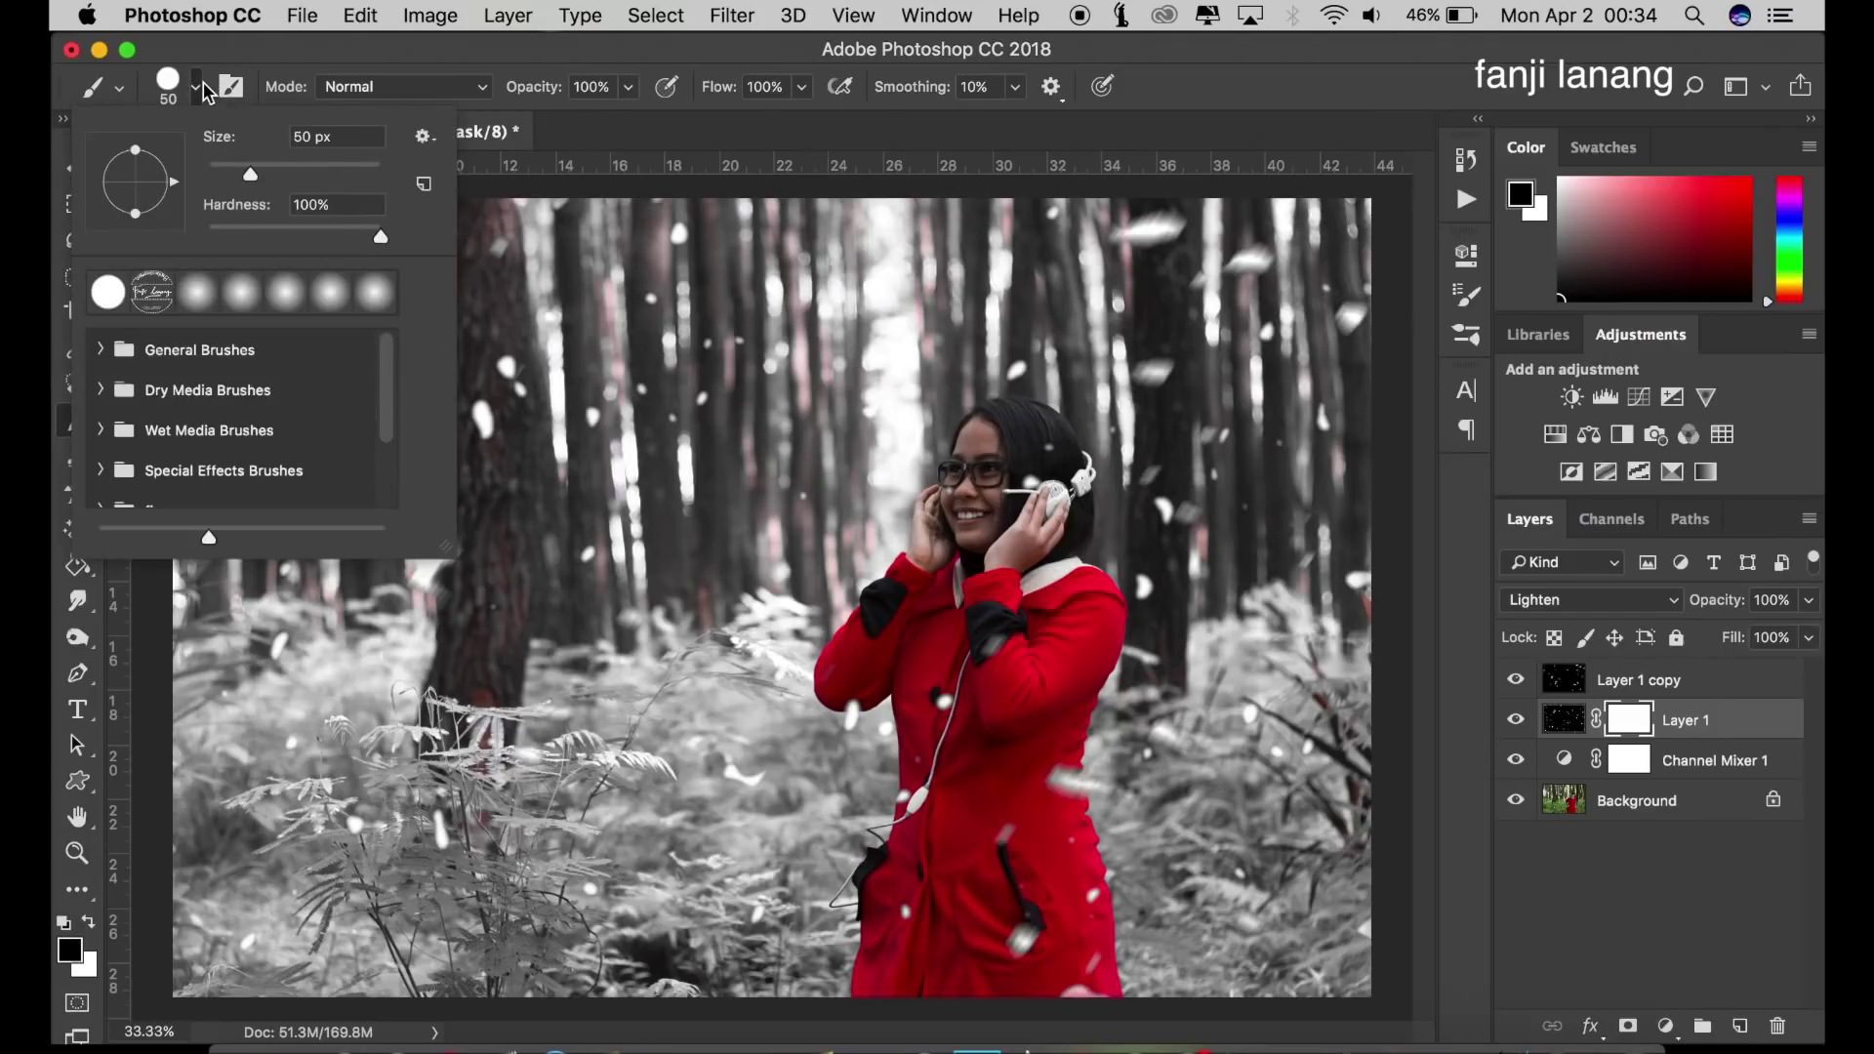
pyautogui.click(196, 295)
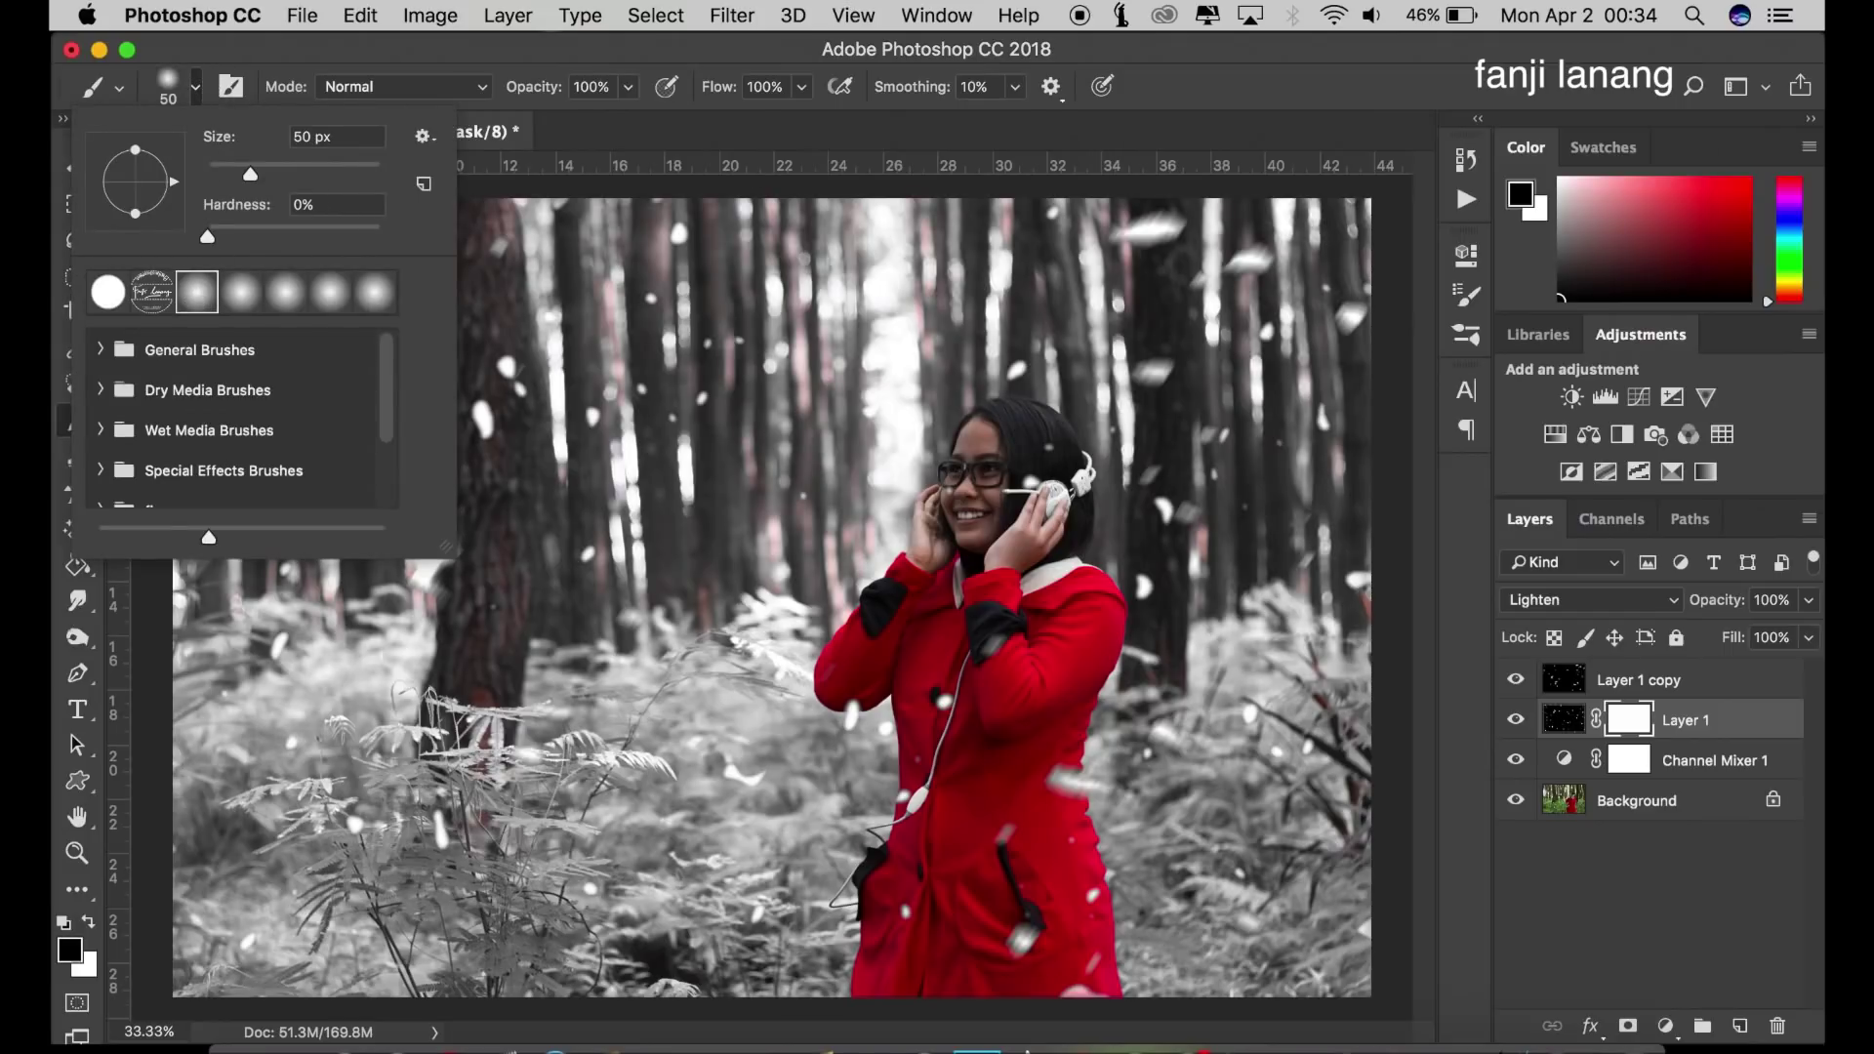
pyautogui.click(1234, 90)
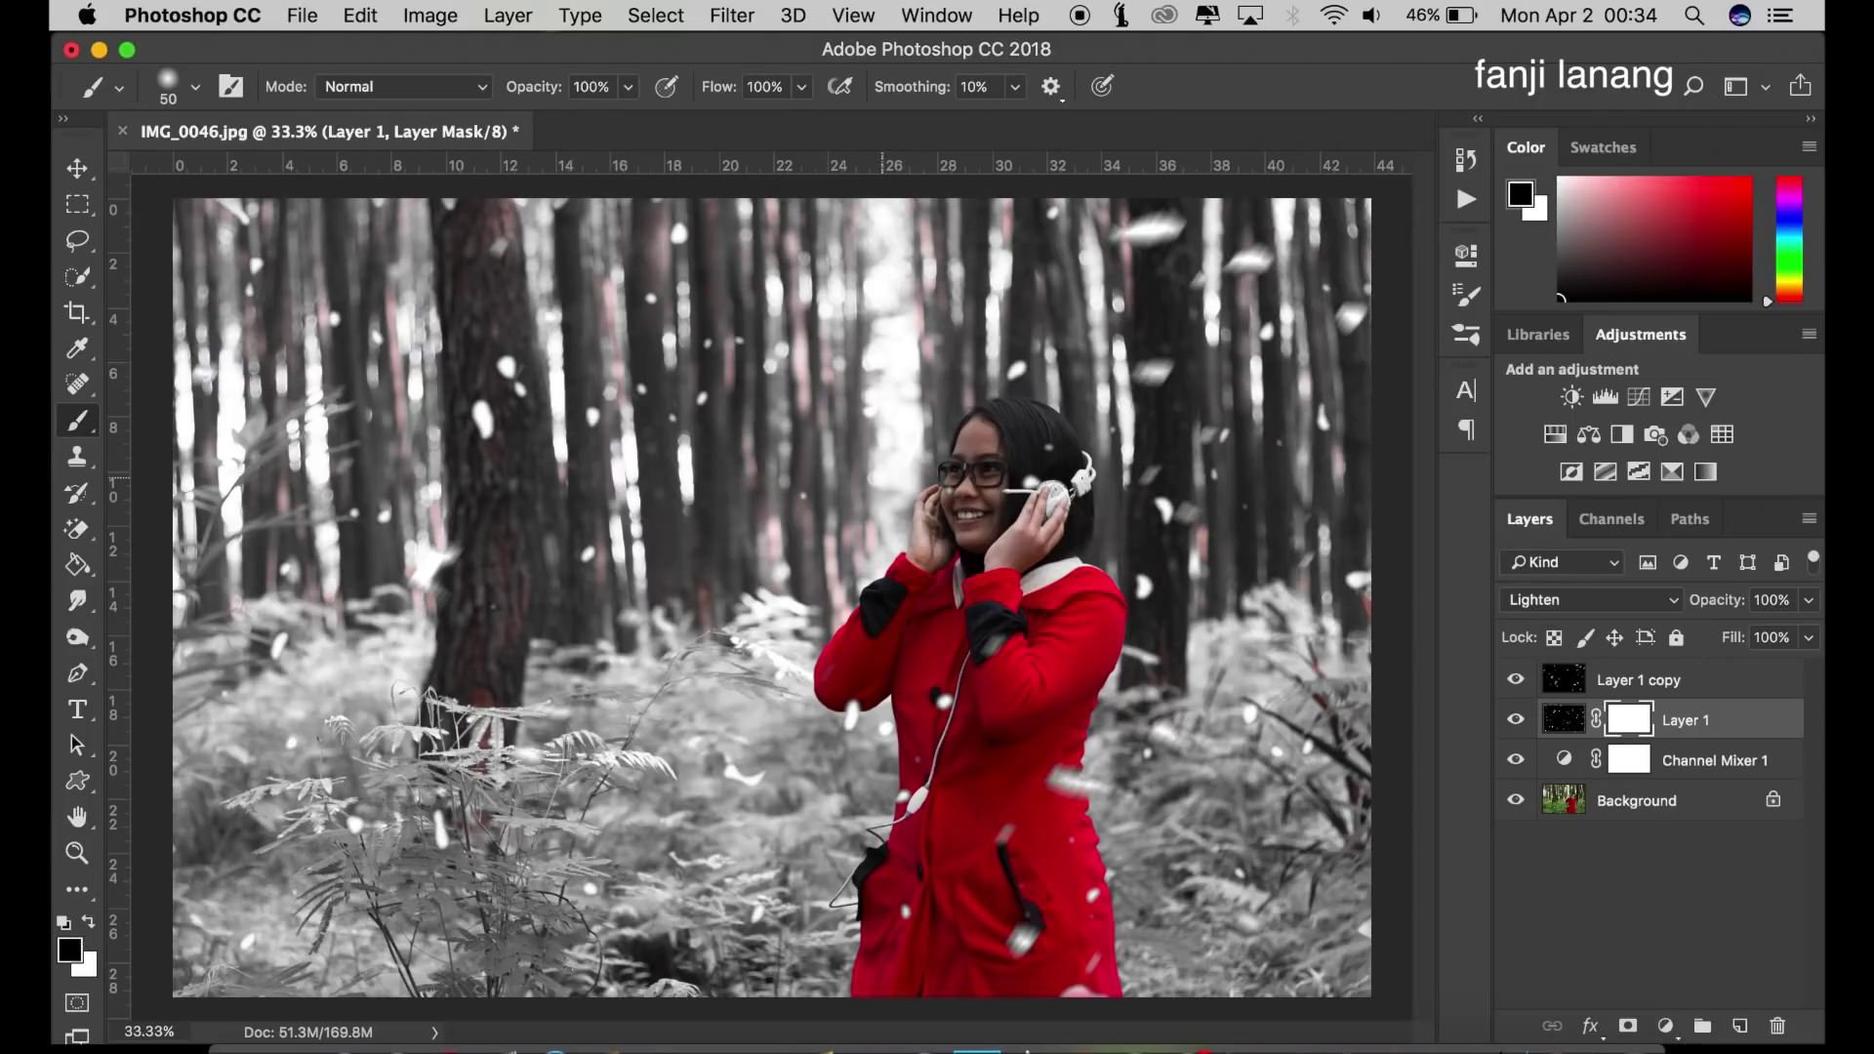
# Step: Paint the mask black over the woman's face with a 200 px brush, then select Layer 1 copy
pyautogui.press(']')
pyautogui.press(']')
pyautogui.press(']')
pyautogui.click(954, 487)
pyautogui.click(78, 169)
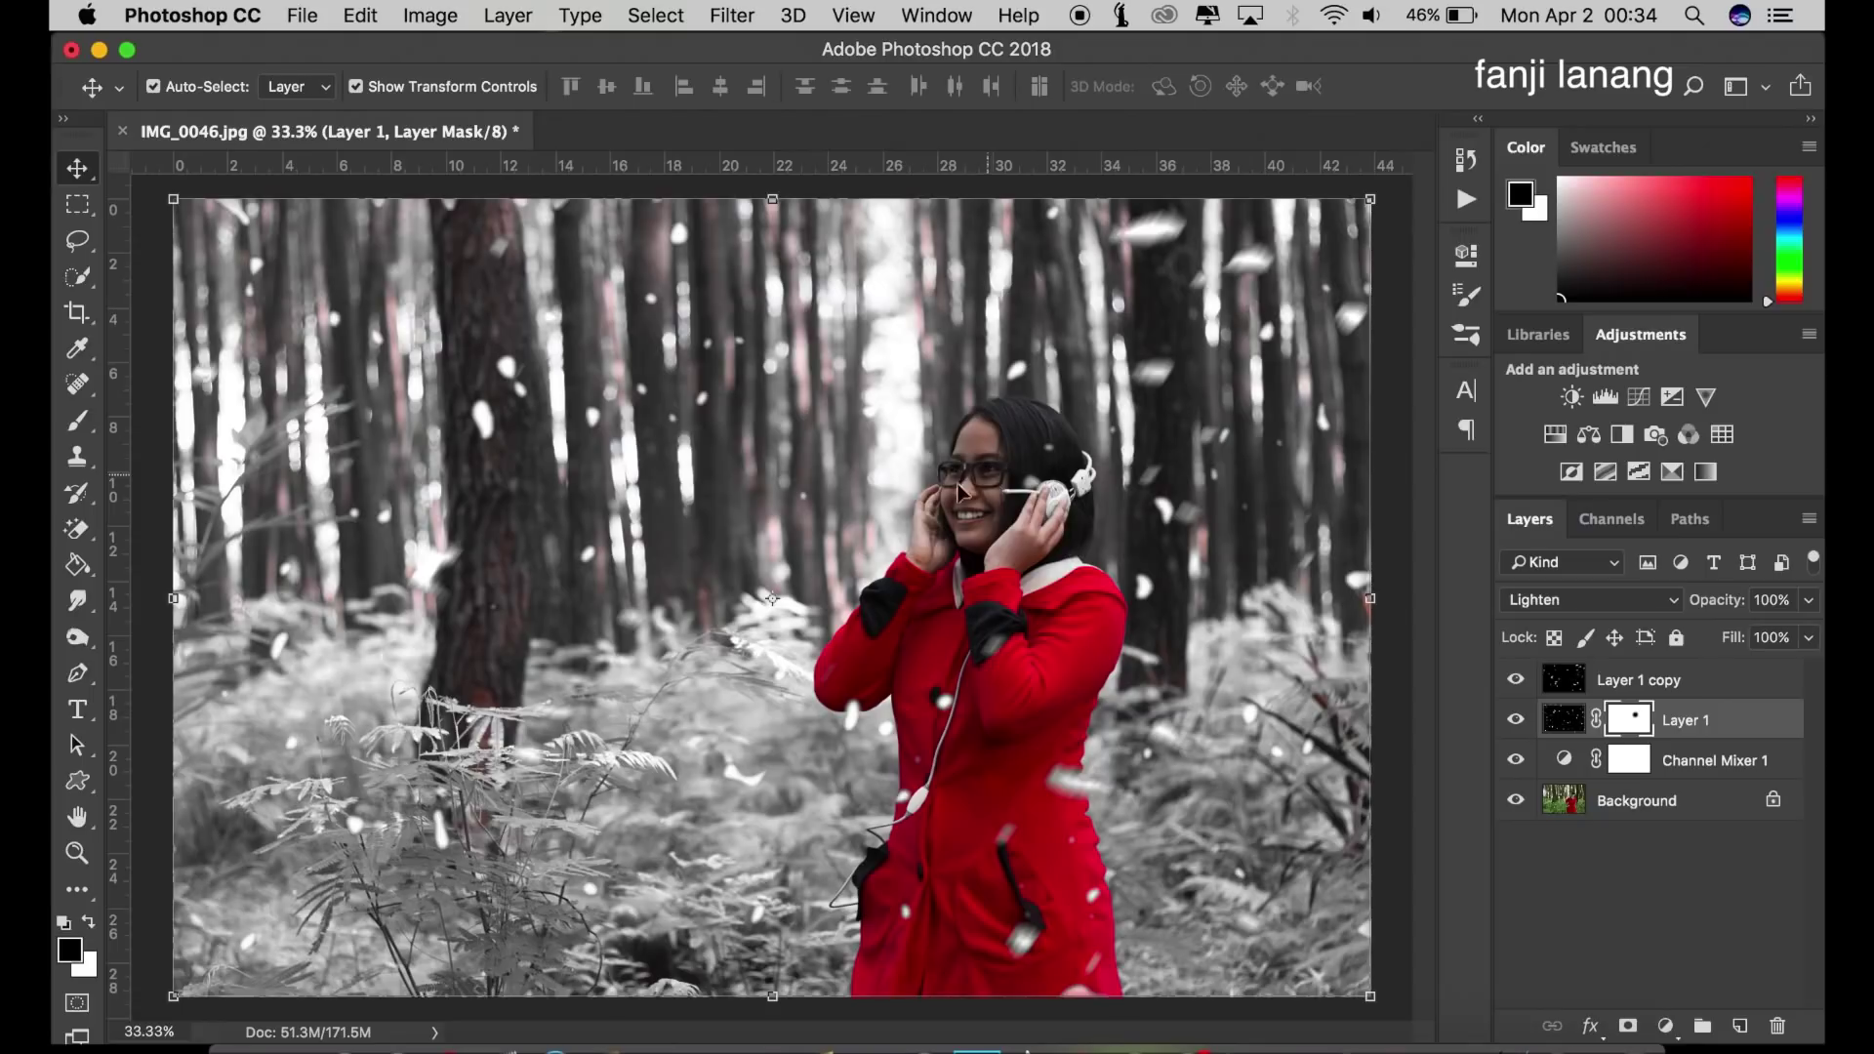
pyautogui.click(1669, 681)
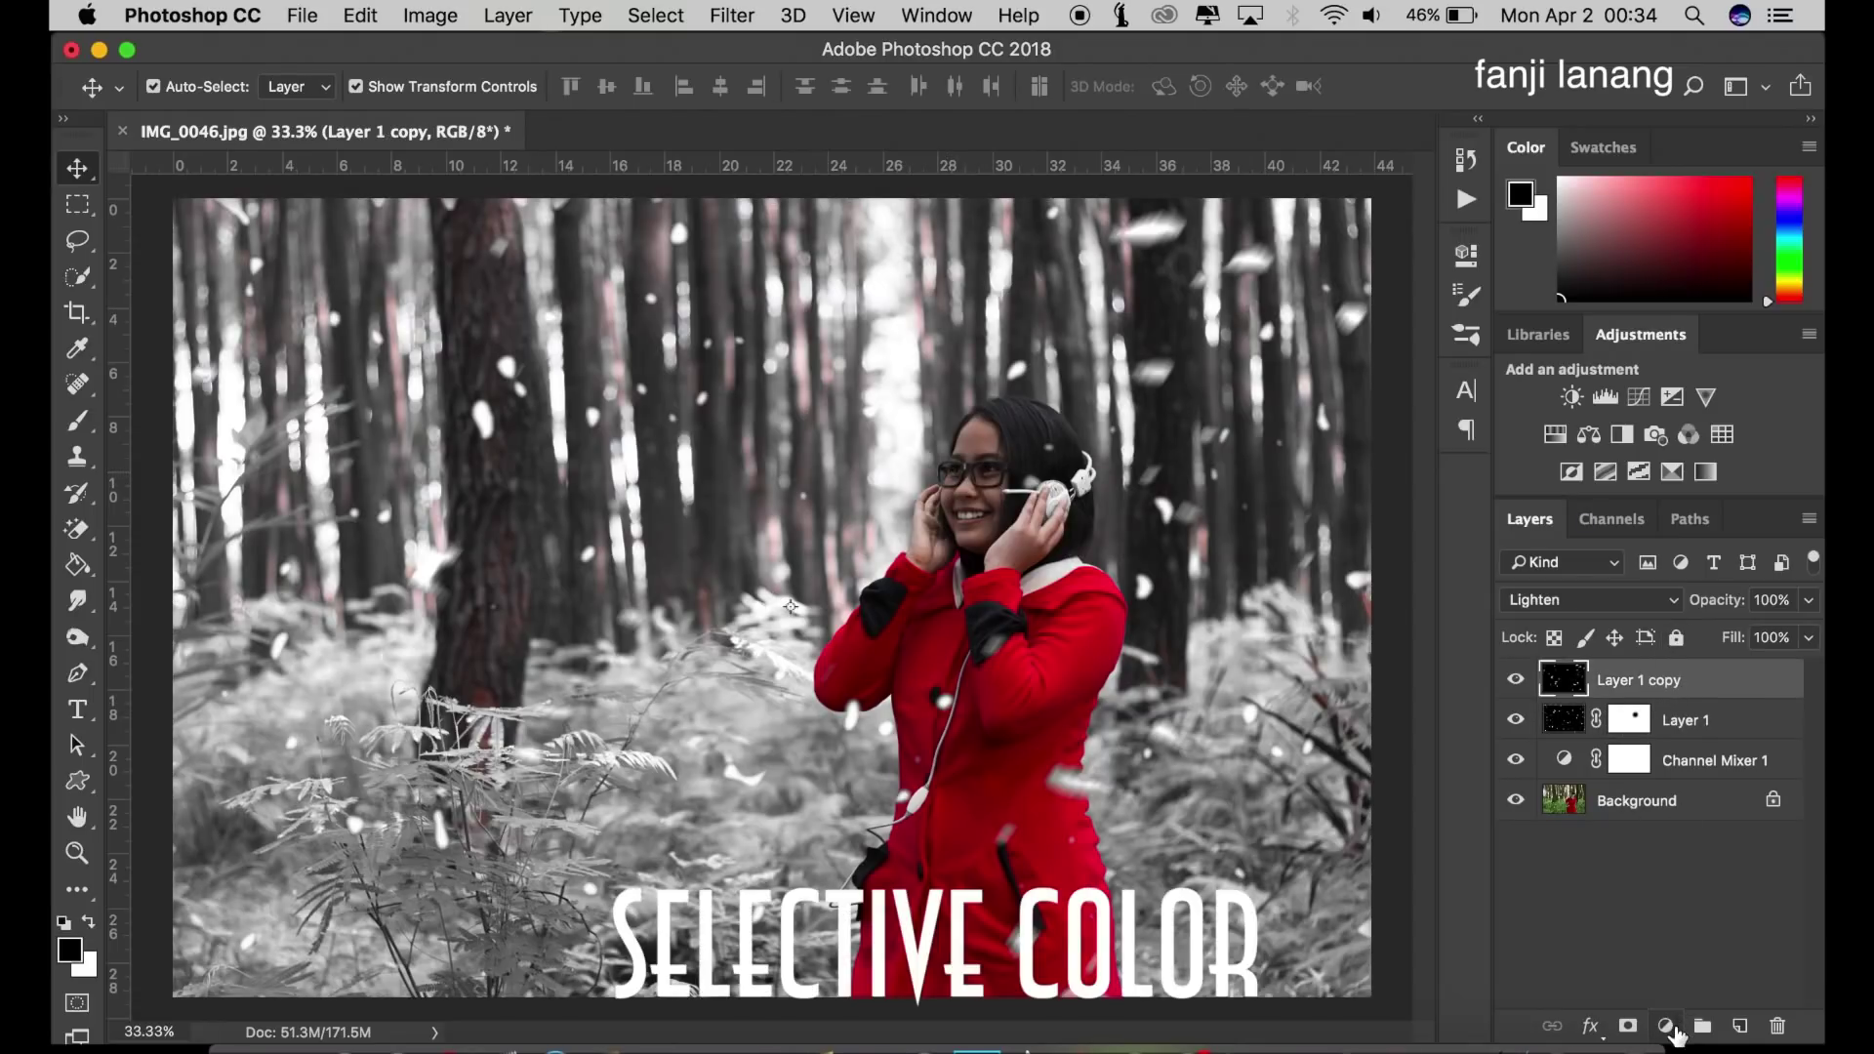
# Step: Add a Selective Color layer in Screen mode at 50% opacity, plus an empty Layer 2 above
pyautogui.click(1666, 1026)
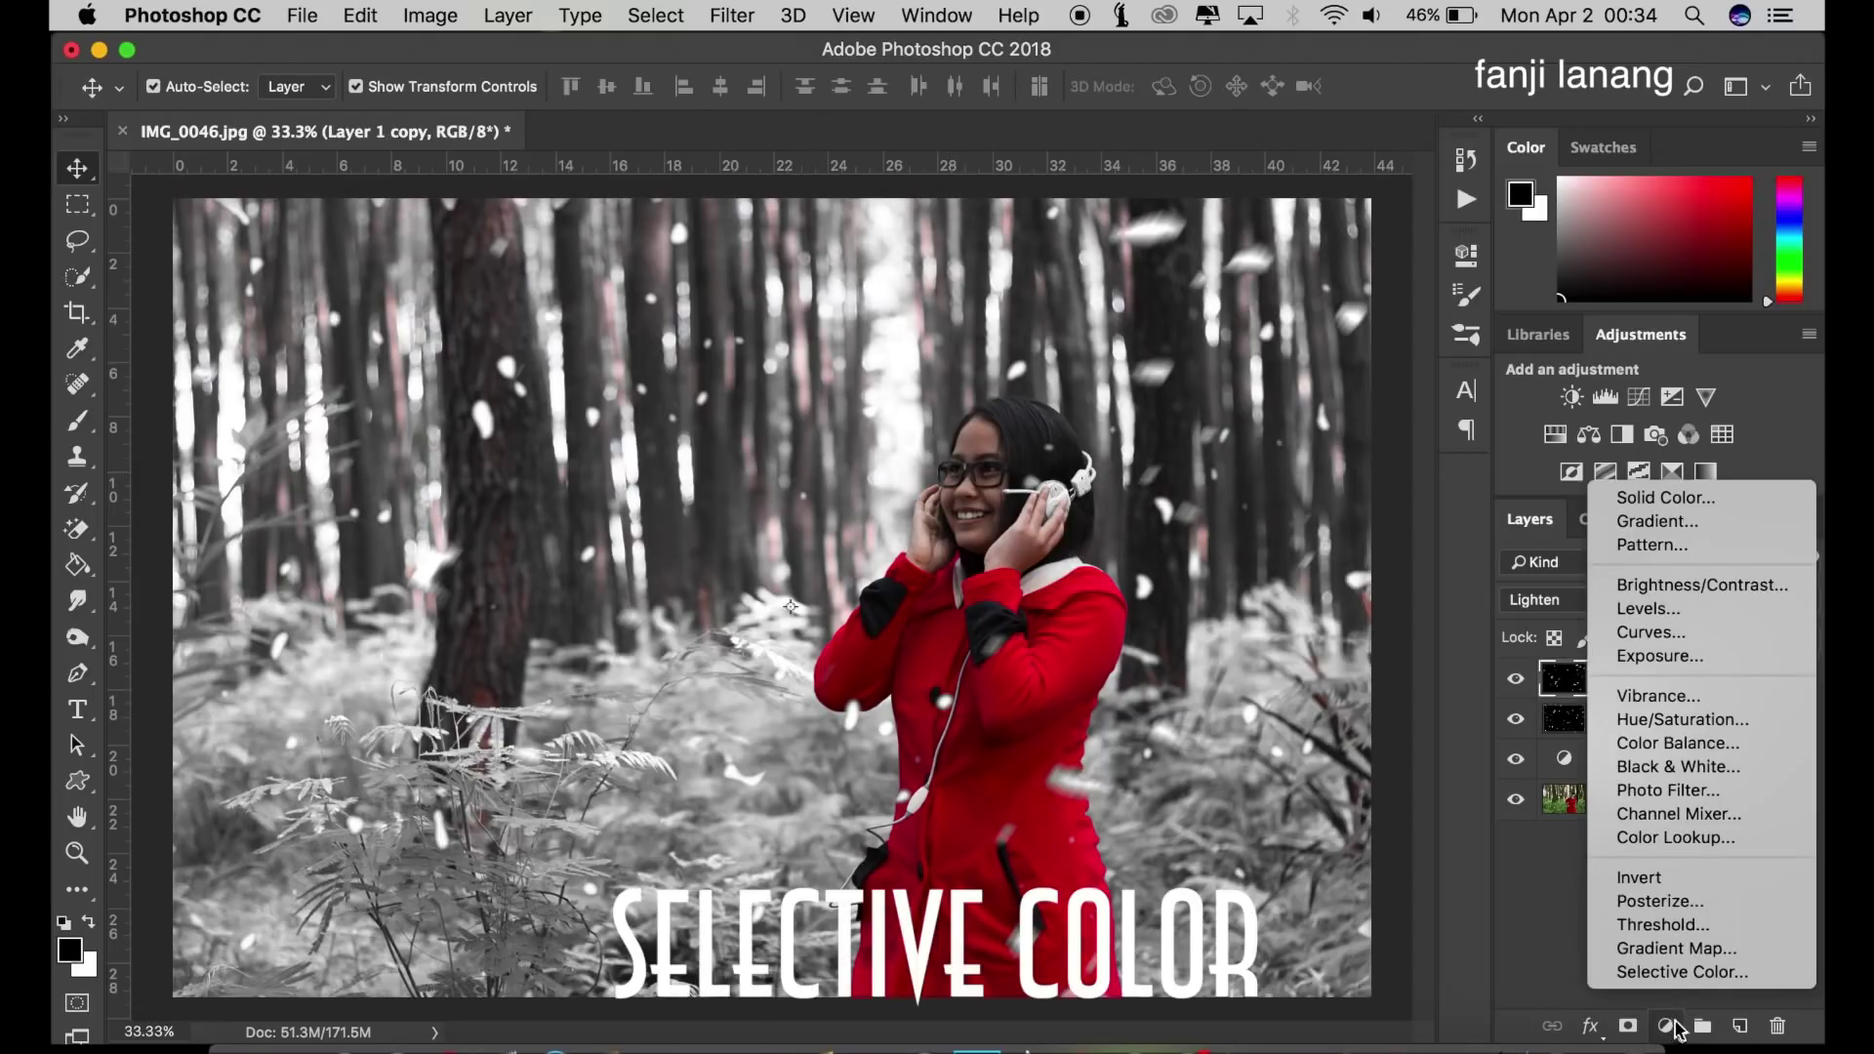
pyautogui.click(1724, 974)
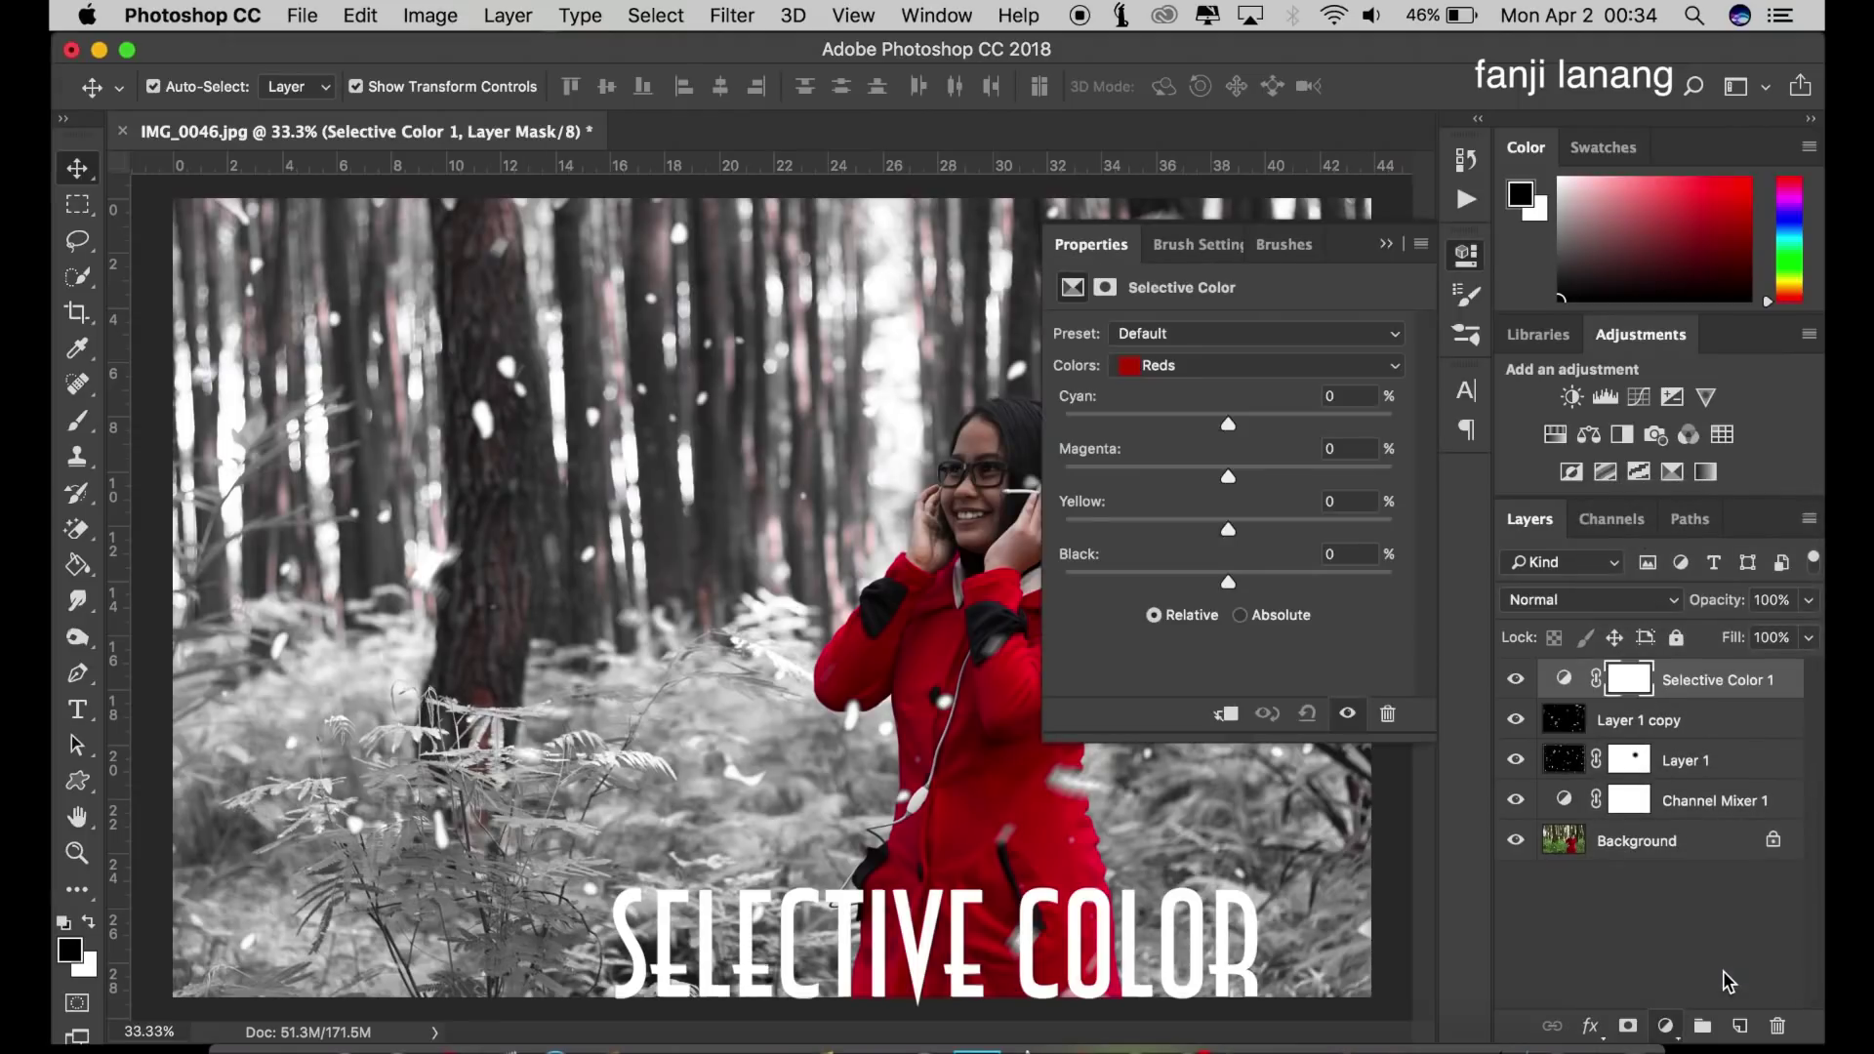
pyautogui.click(1587, 599)
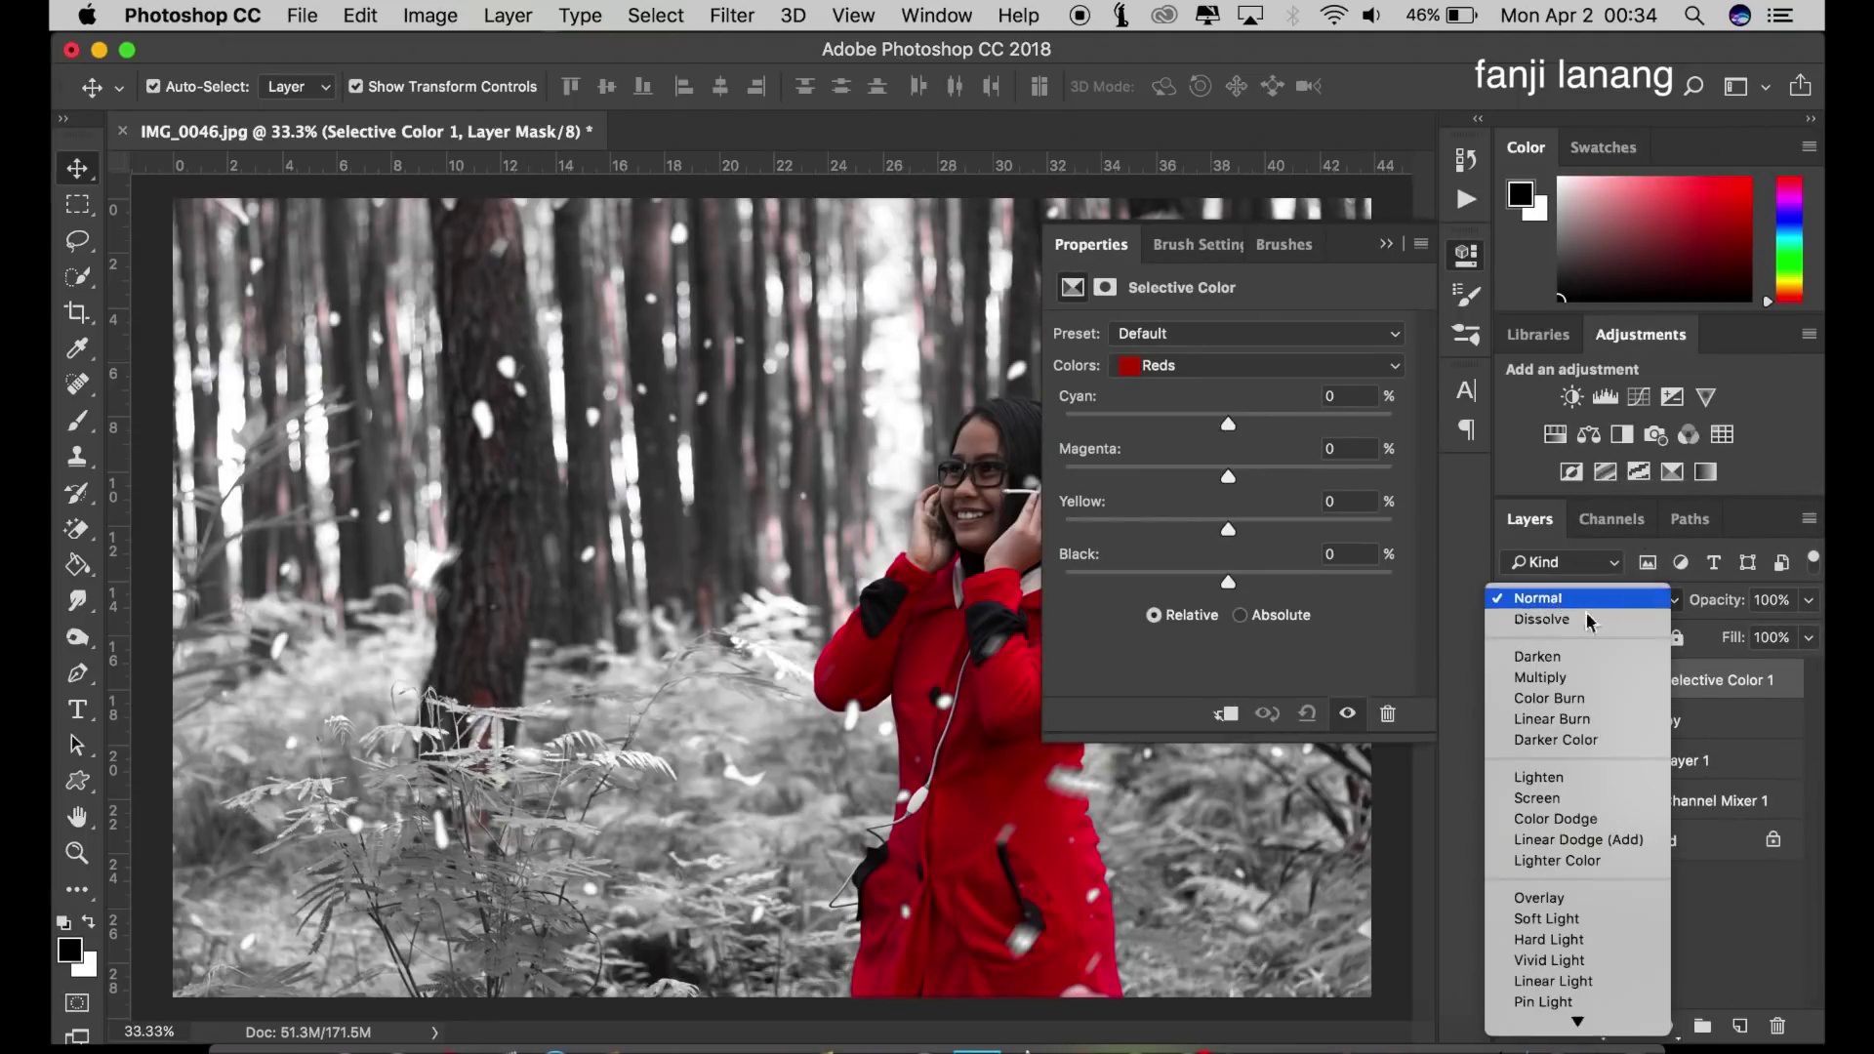
pyautogui.click(1560, 799)
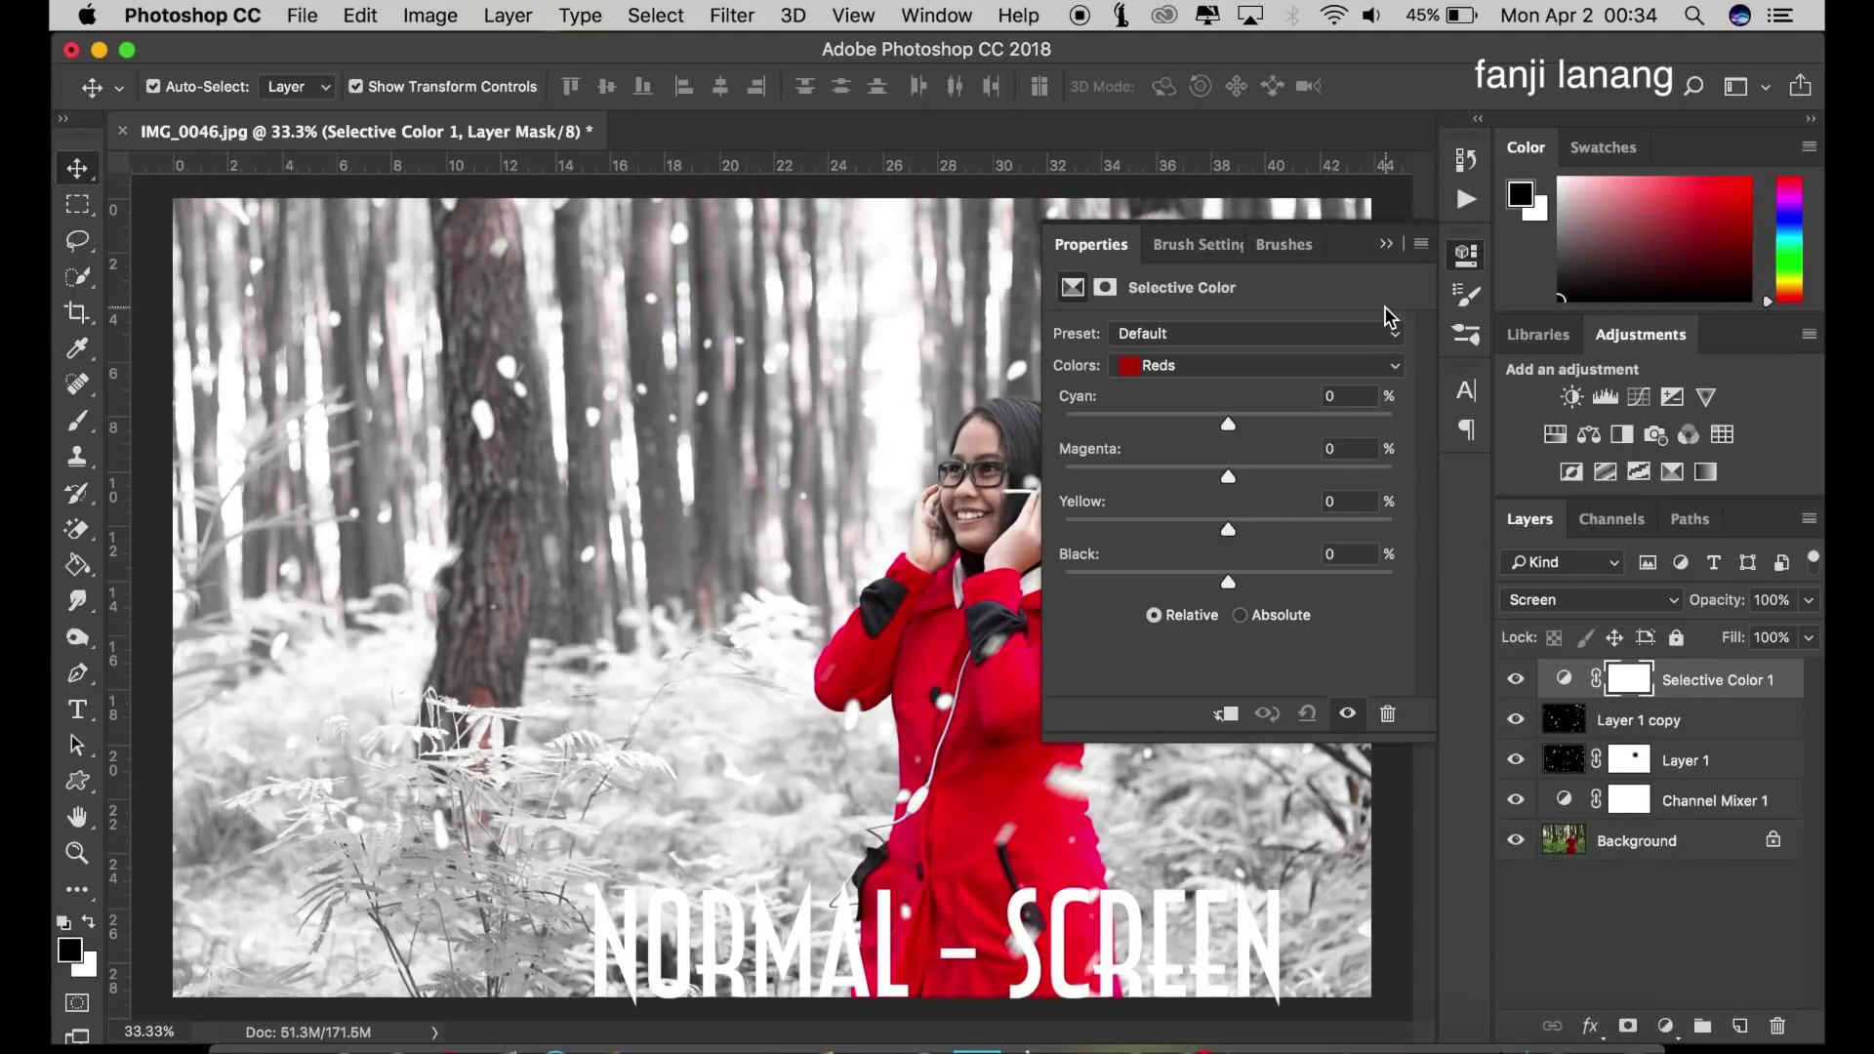
pyautogui.click(1386, 243)
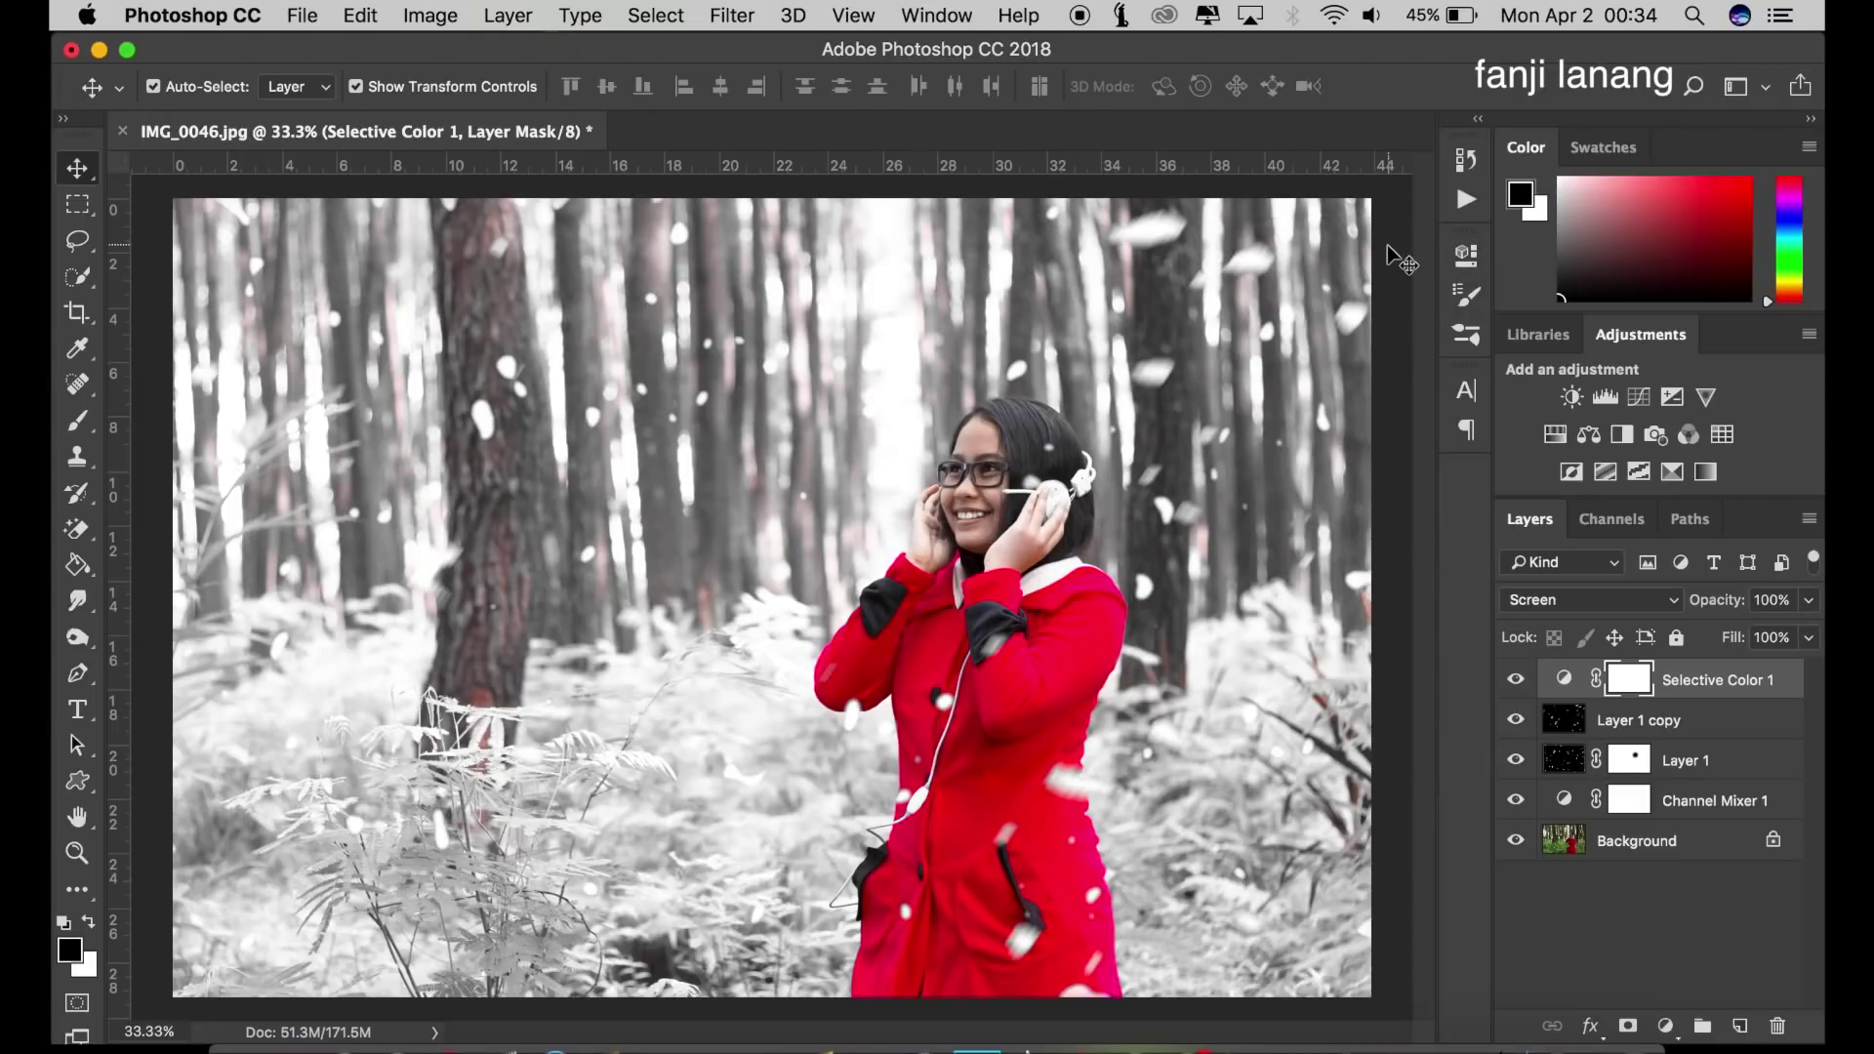
pyautogui.click(1516, 681)
pyautogui.click(1516, 681)
pyautogui.click(1679, 596)
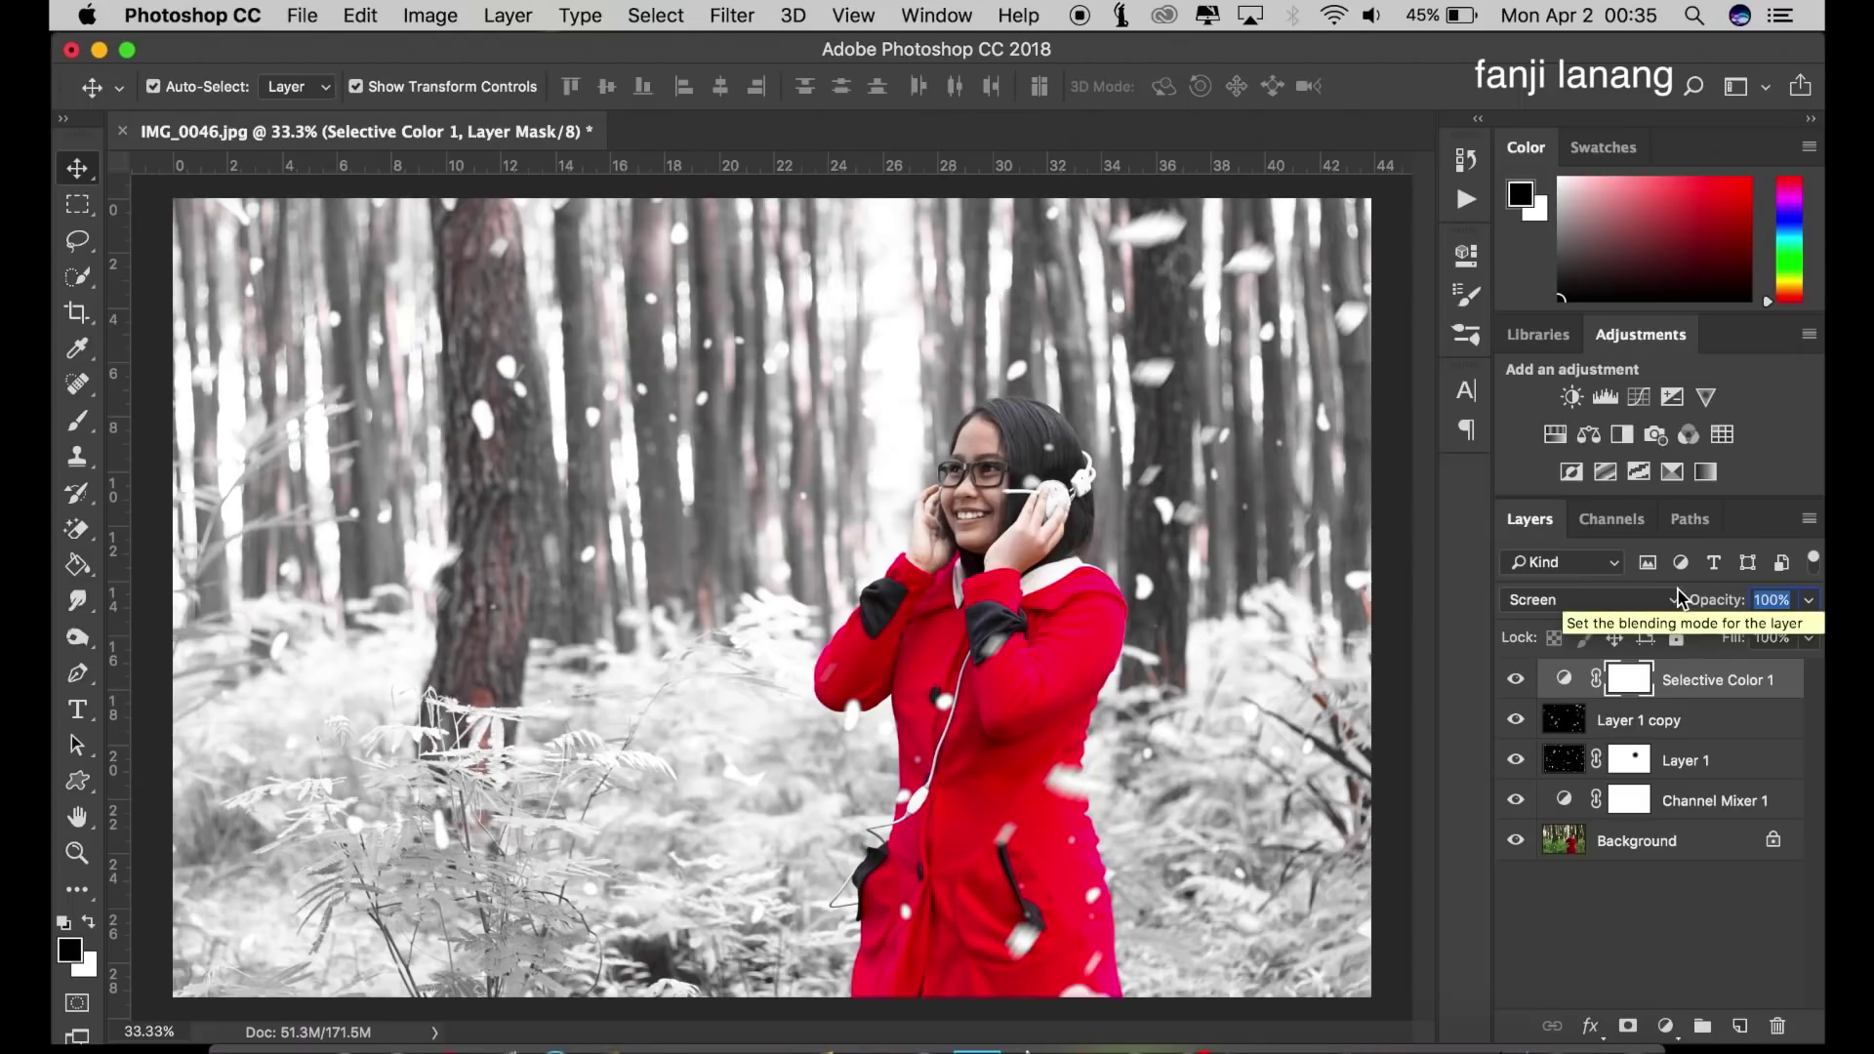
pyautogui.write('50')
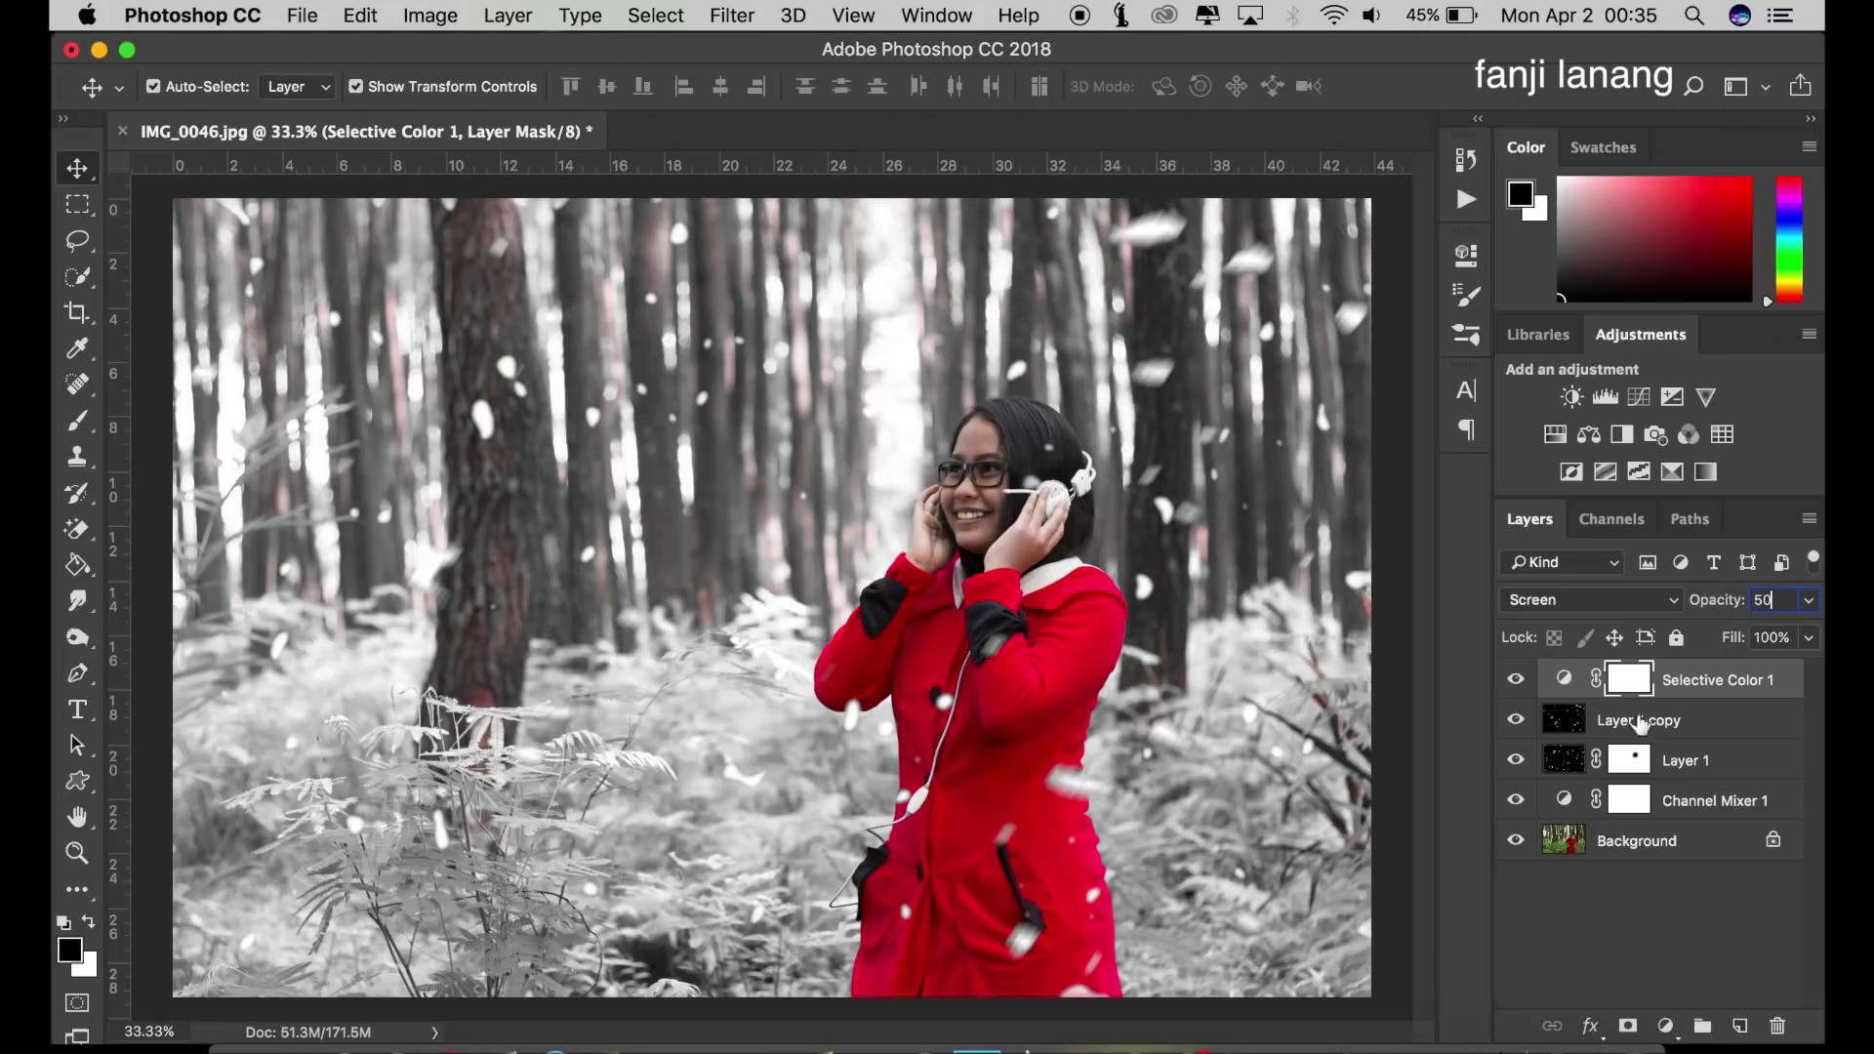
pyautogui.click(1741, 1026)
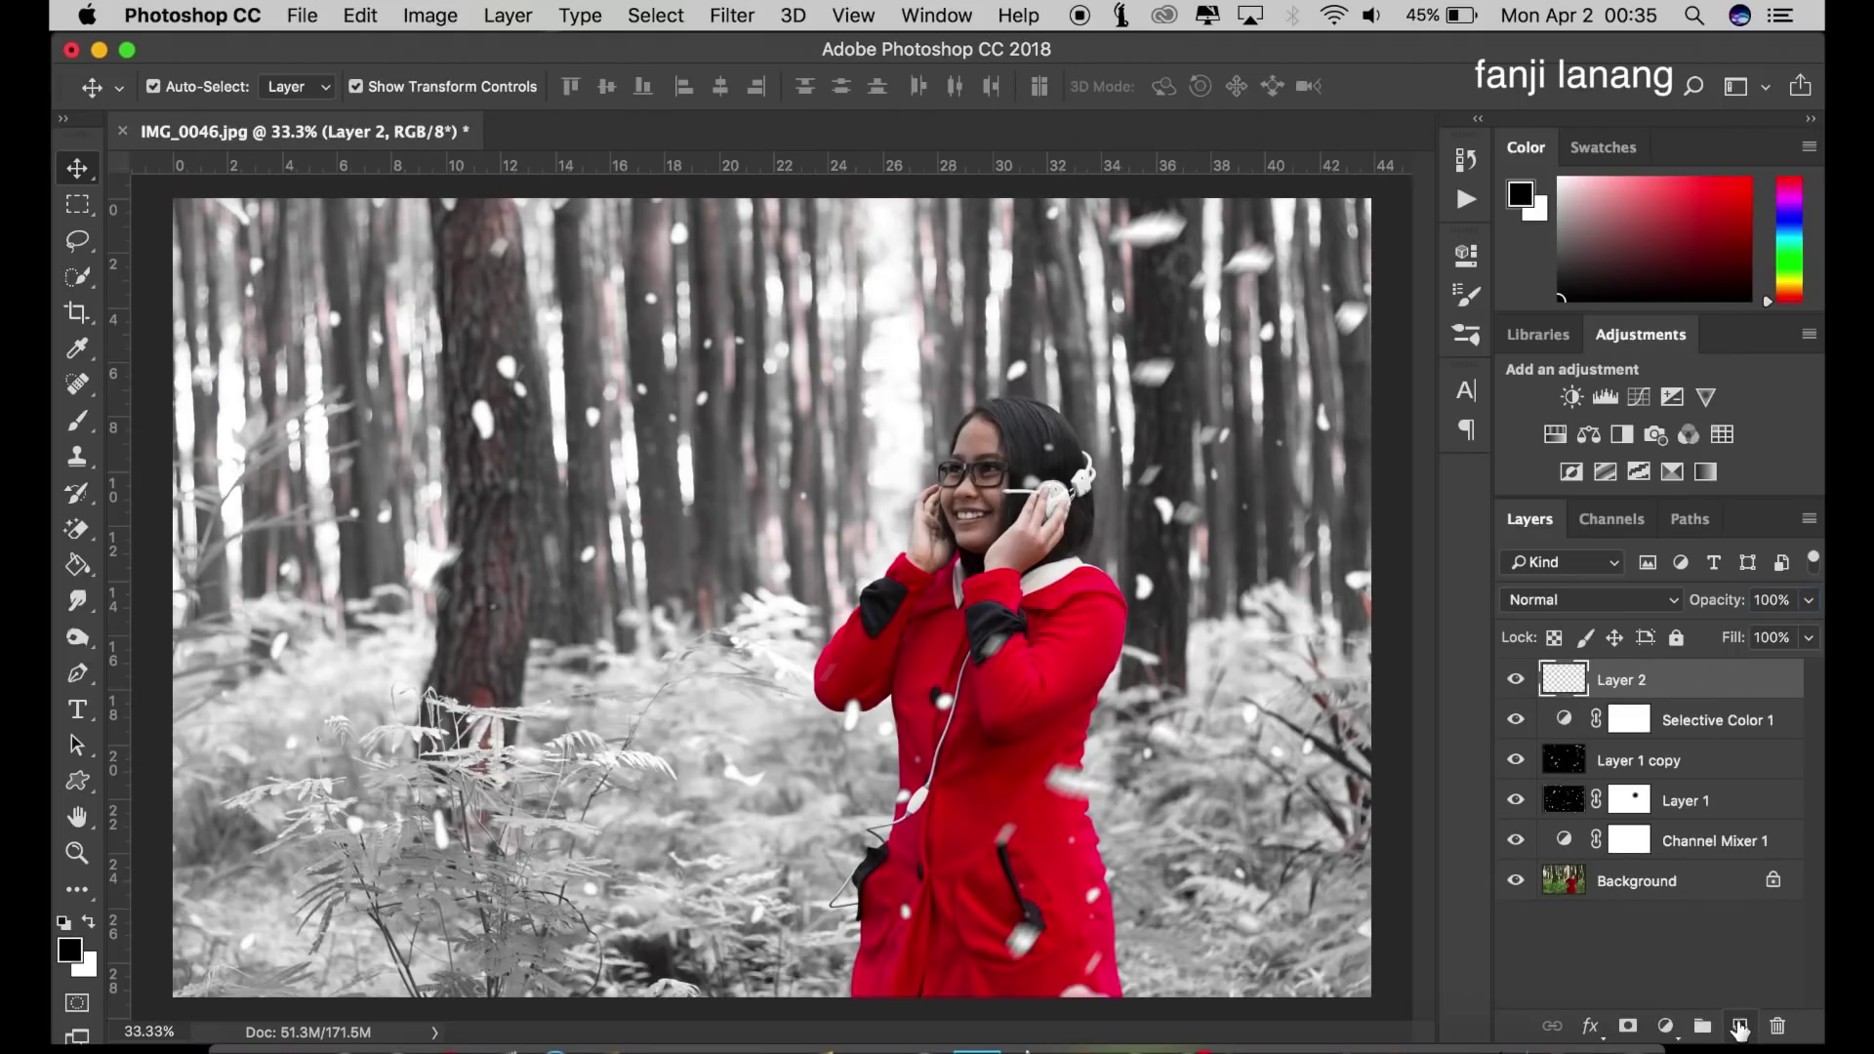
# Step: Set the Gradient tool to a white-to-transparent radial gradient in Screen mode
pyautogui.rightClick(80, 565)
pyautogui.click(161, 561)
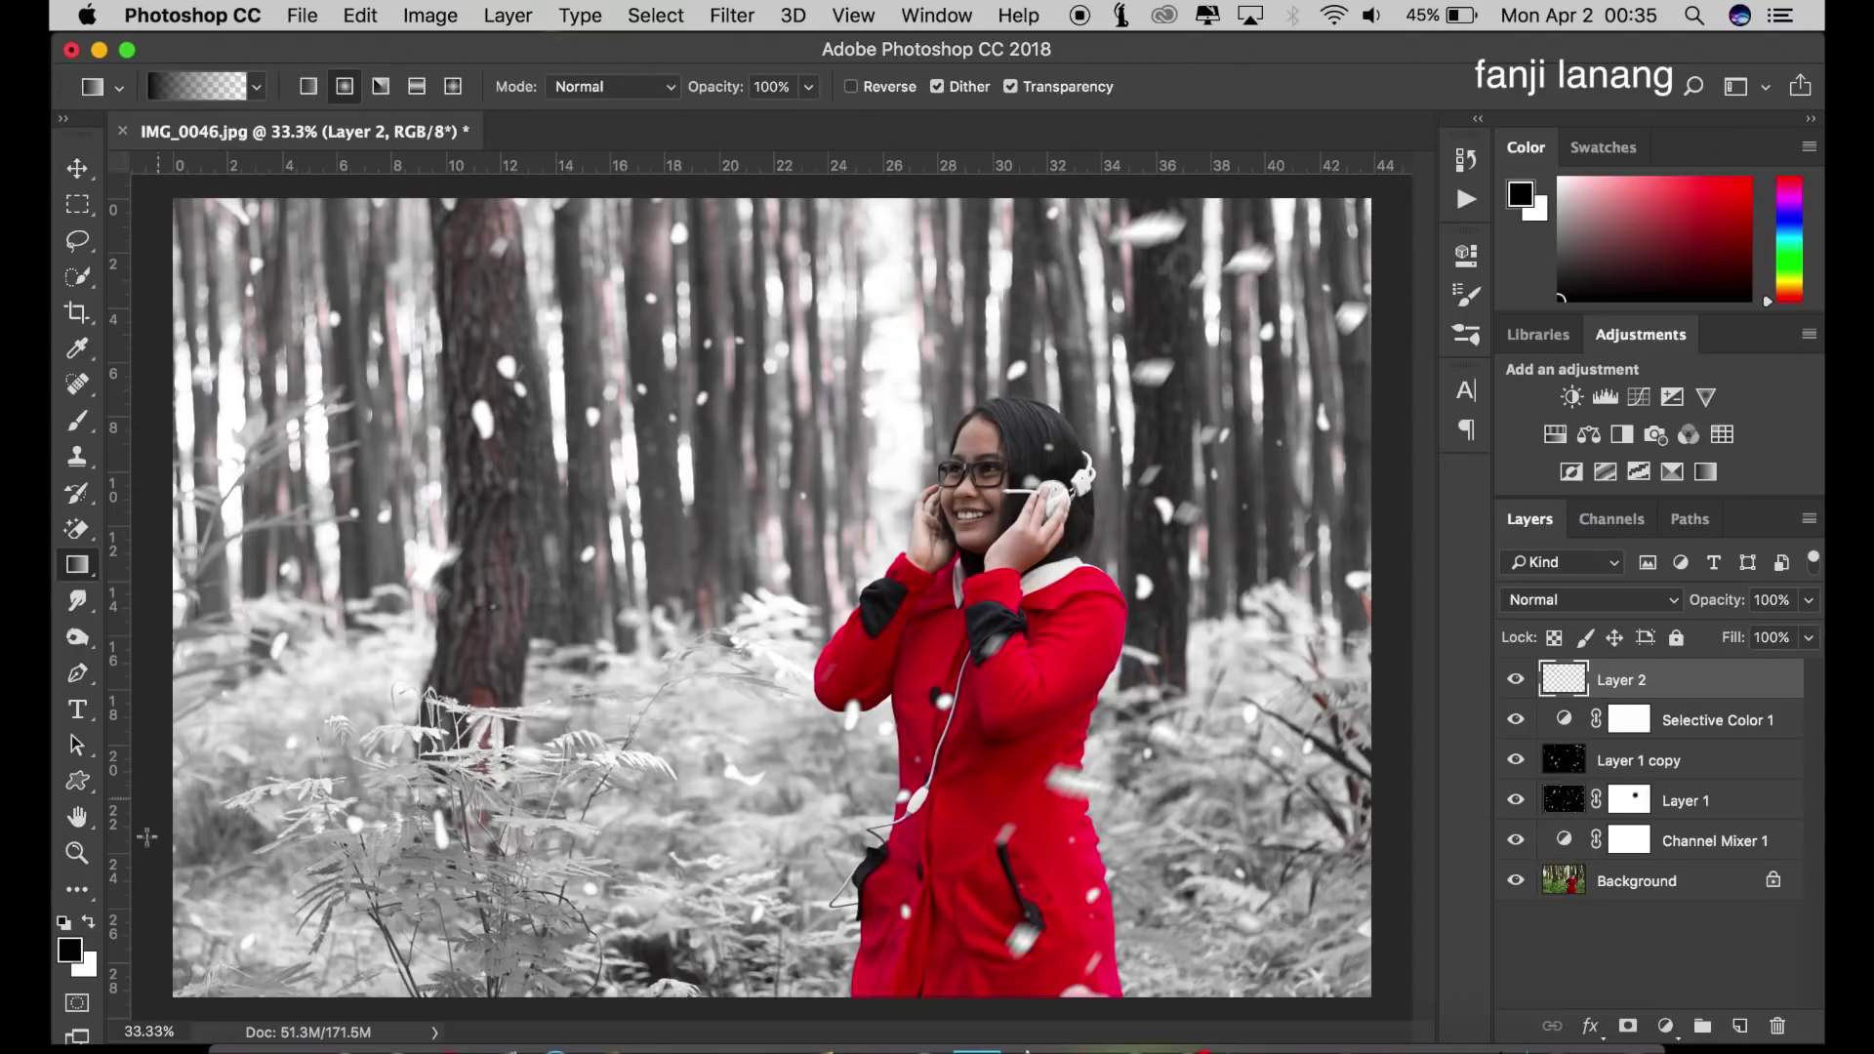
pyautogui.click(89, 923)
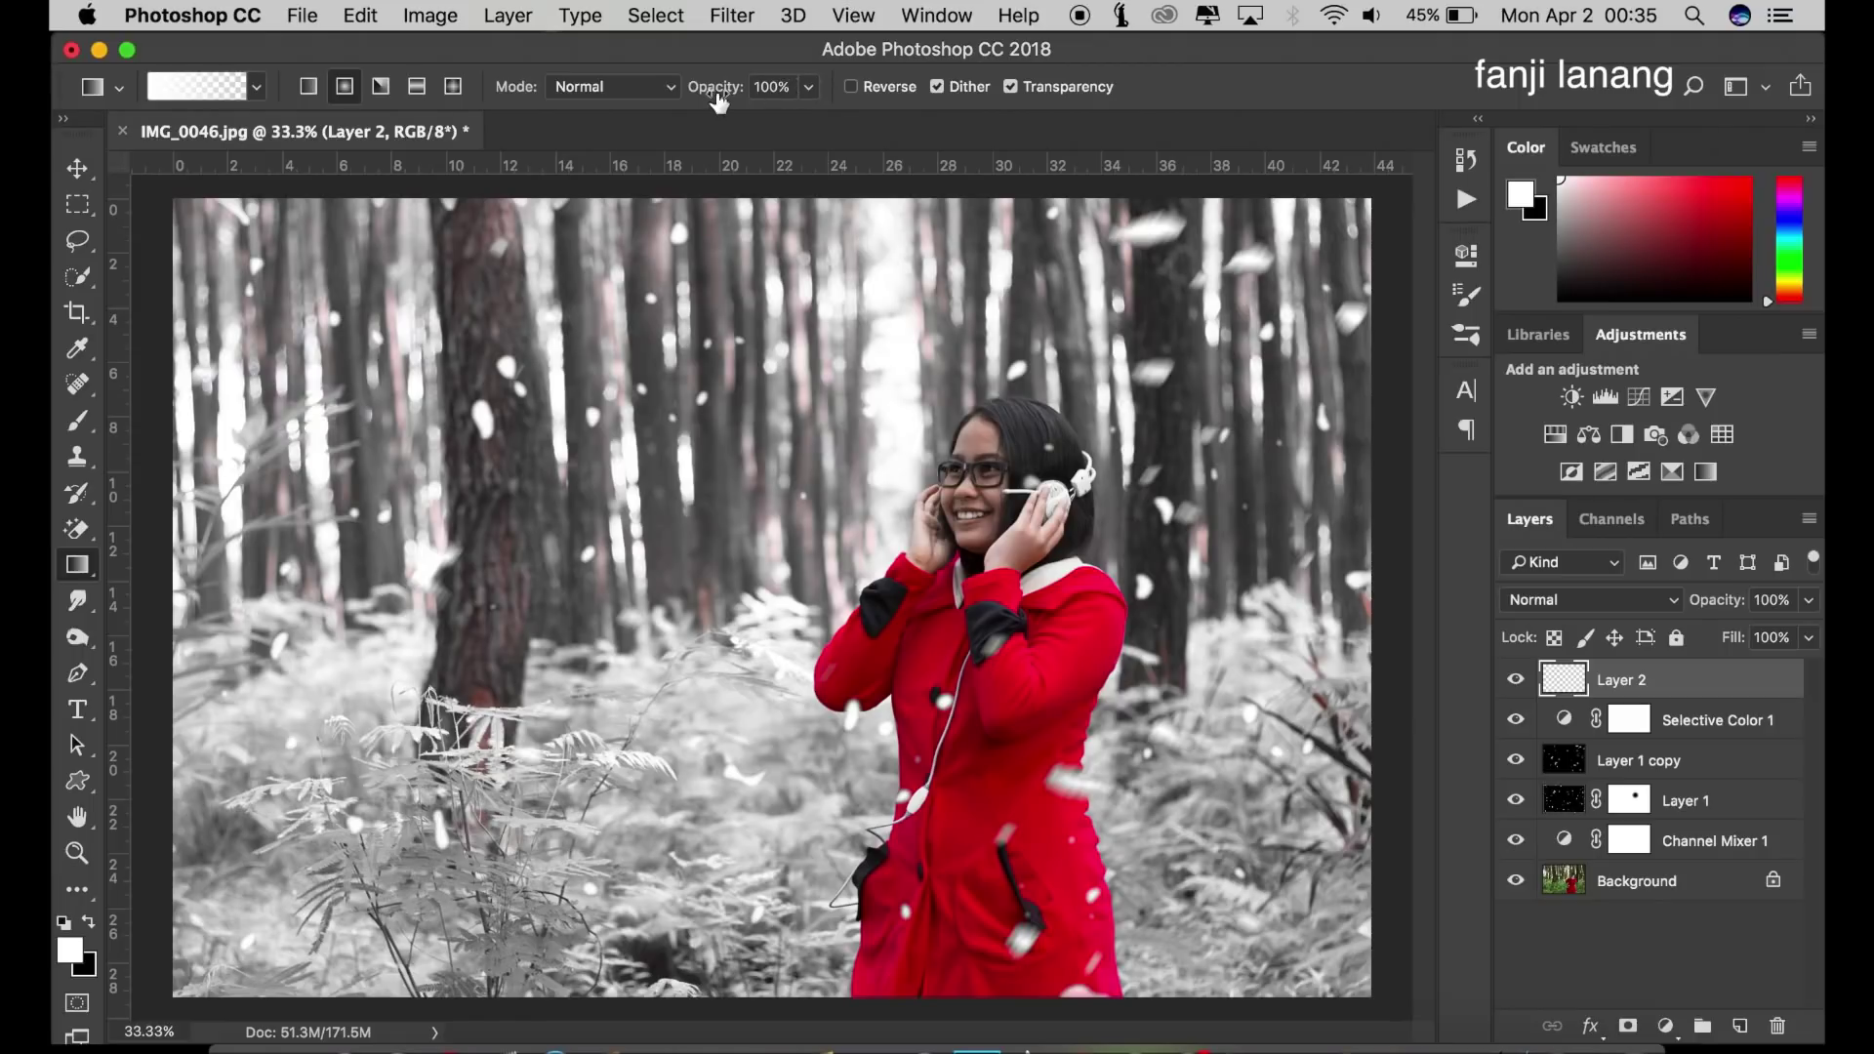
pyautogui.click(671, 84)
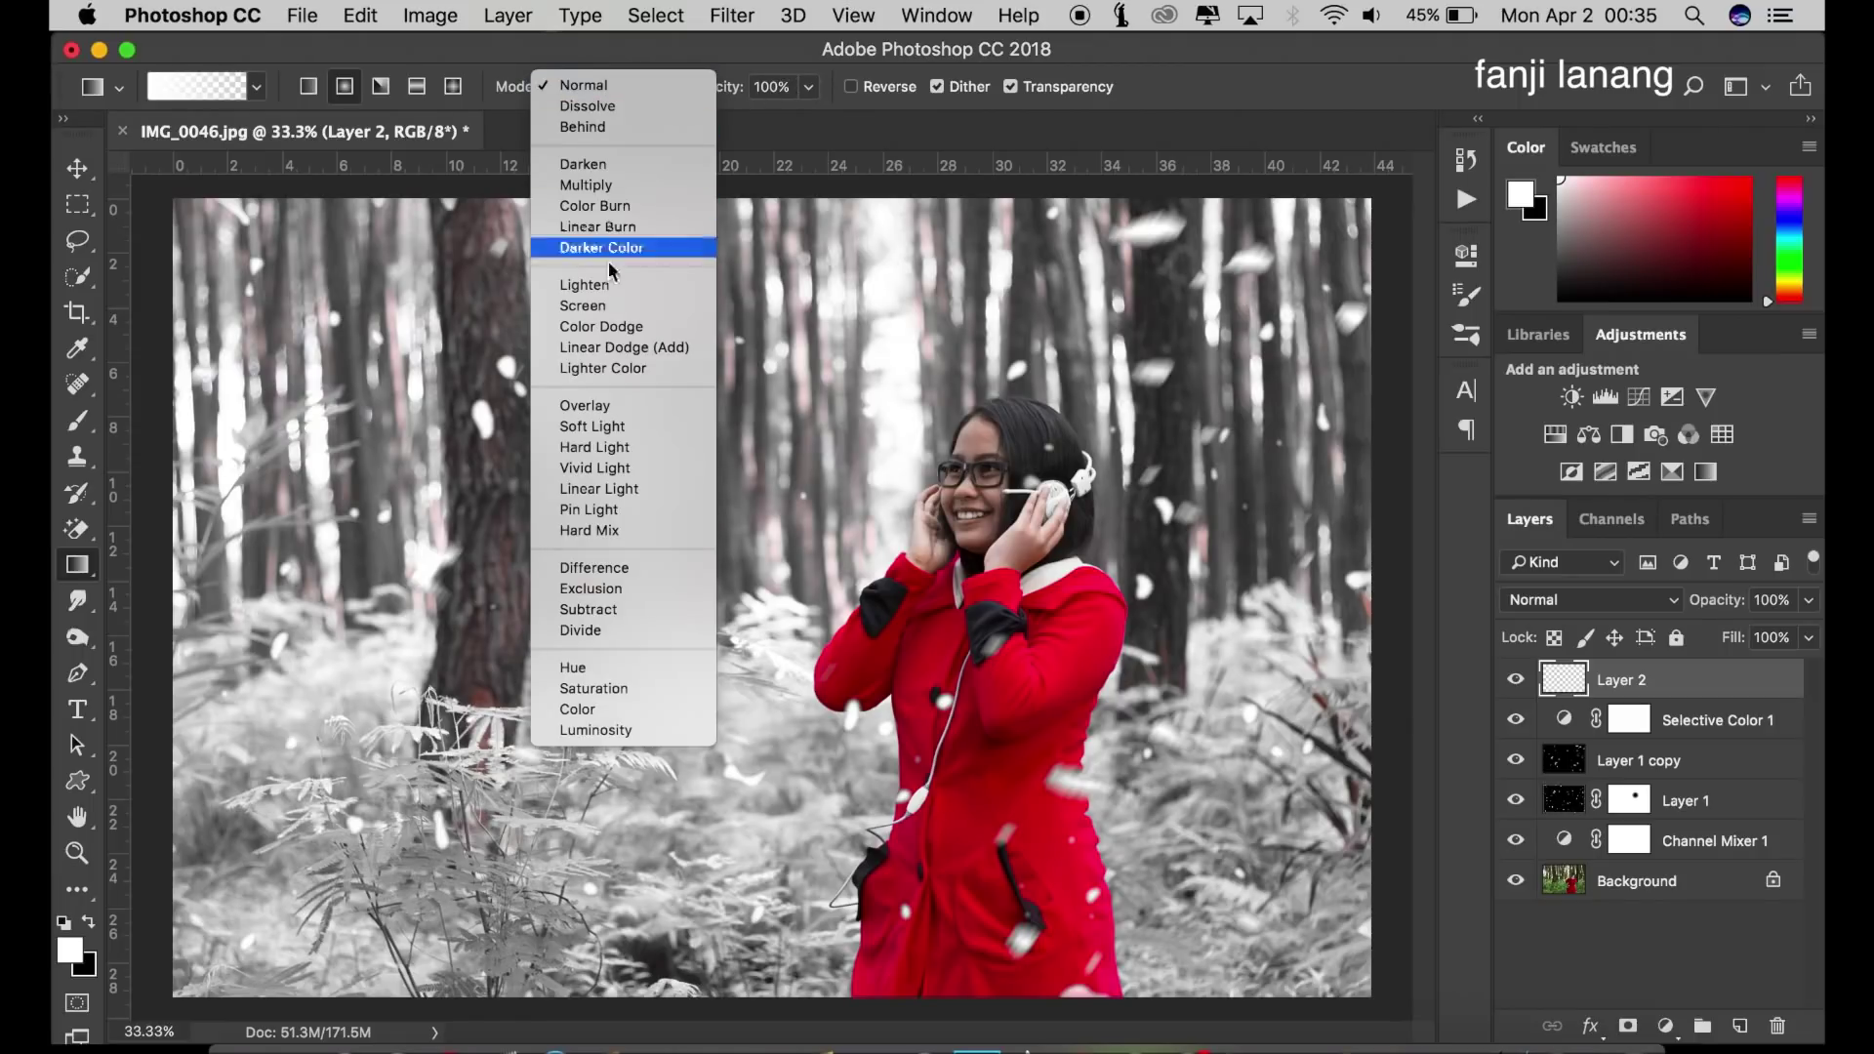
pyautogui.click(600, 300)
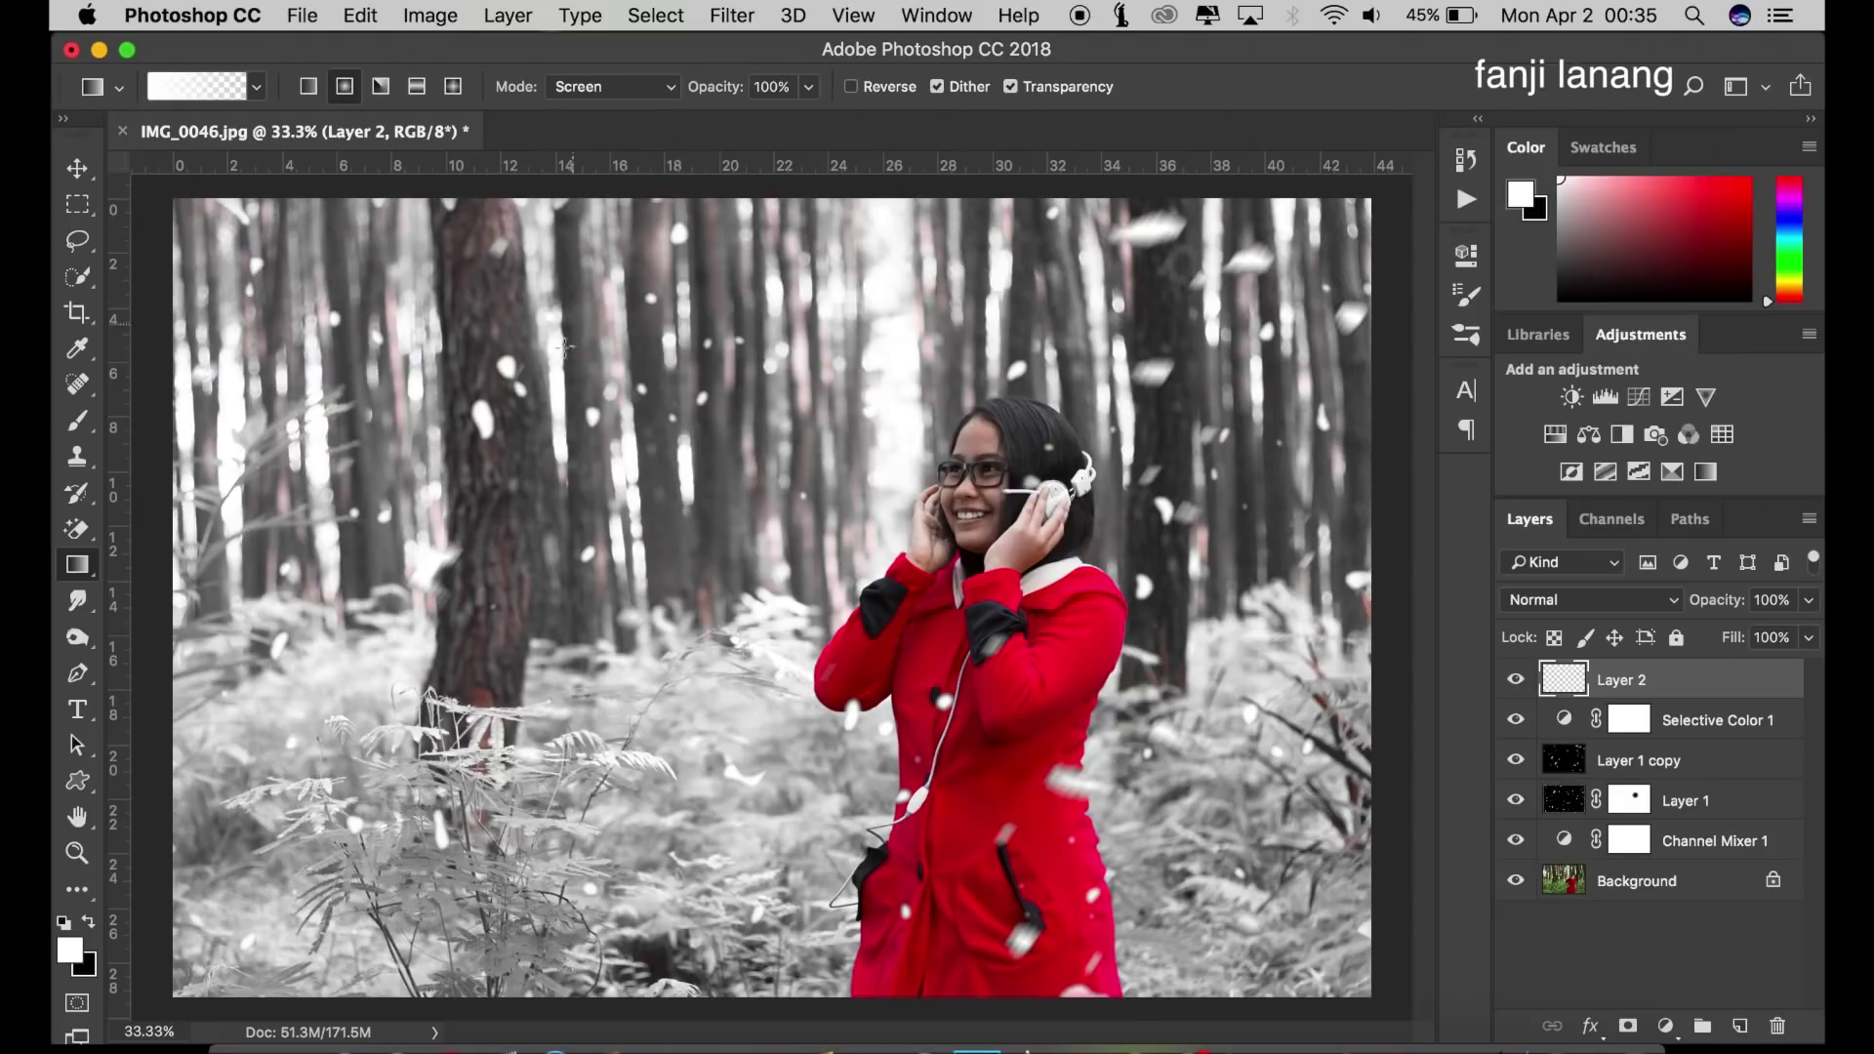
# Step: Drag white glows in the upper forest, behind the woman, lower-left foliage and right-side trees
pyautogui.moveTo(552, 386); pyautogui.dragTo(539, 688)
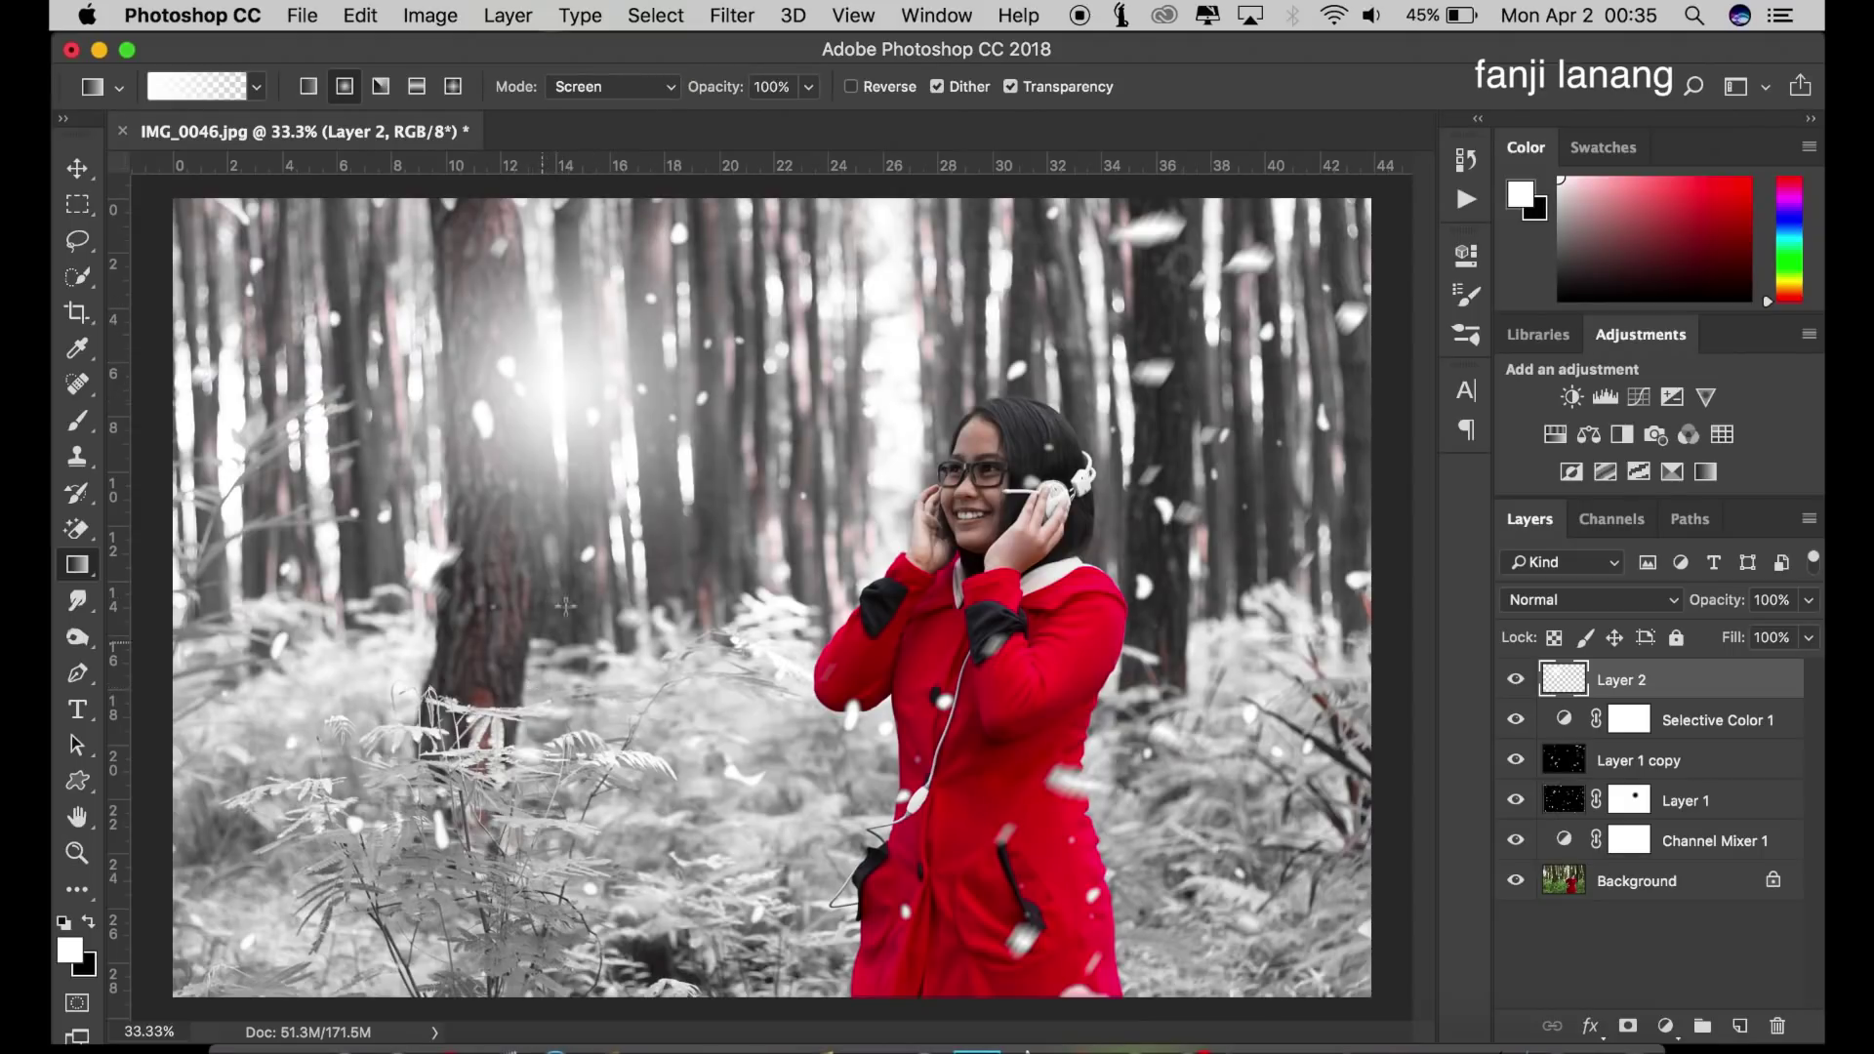
pyautogui.moveTo(1260, 402); pyautogui.dragTo(1280, 591)
pyautogui.moveTo(909, 378); pyautogui.dragTo(878, 170)
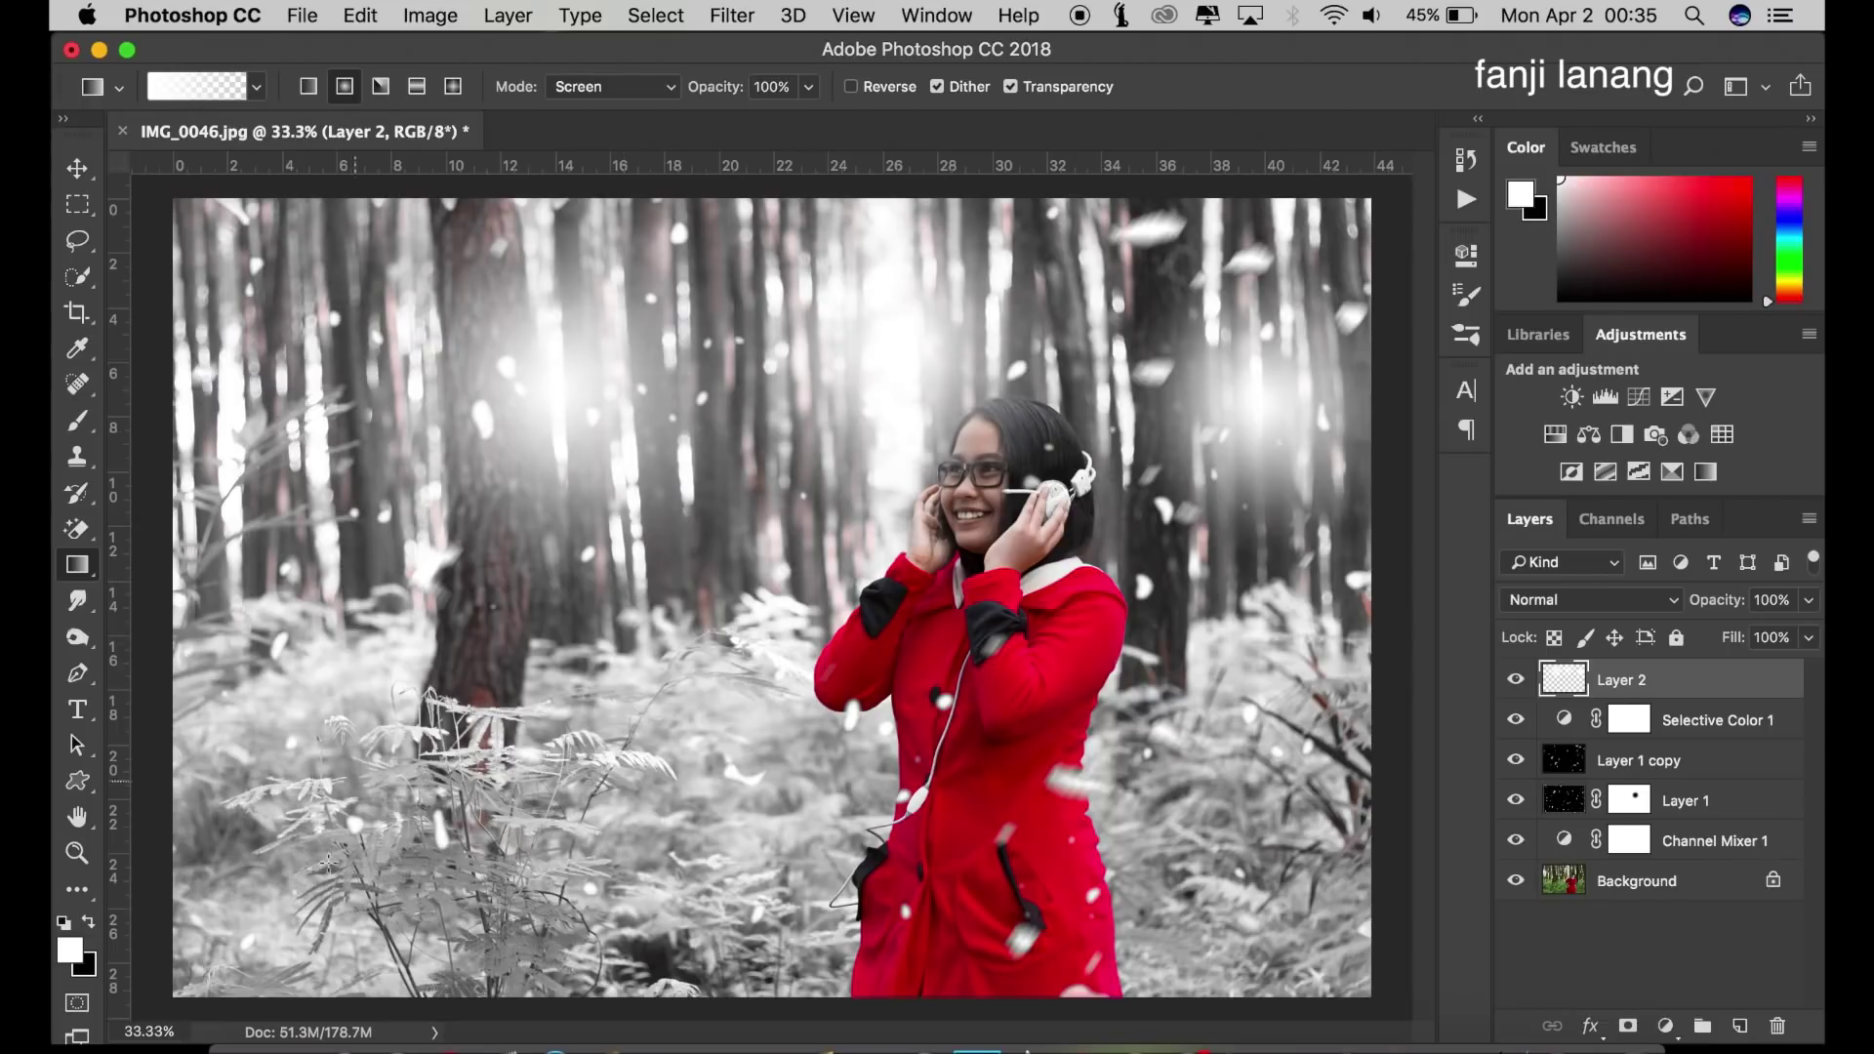
pyautogui.moveTo(298, 869); pyautogui.dragTo(173, 1043)
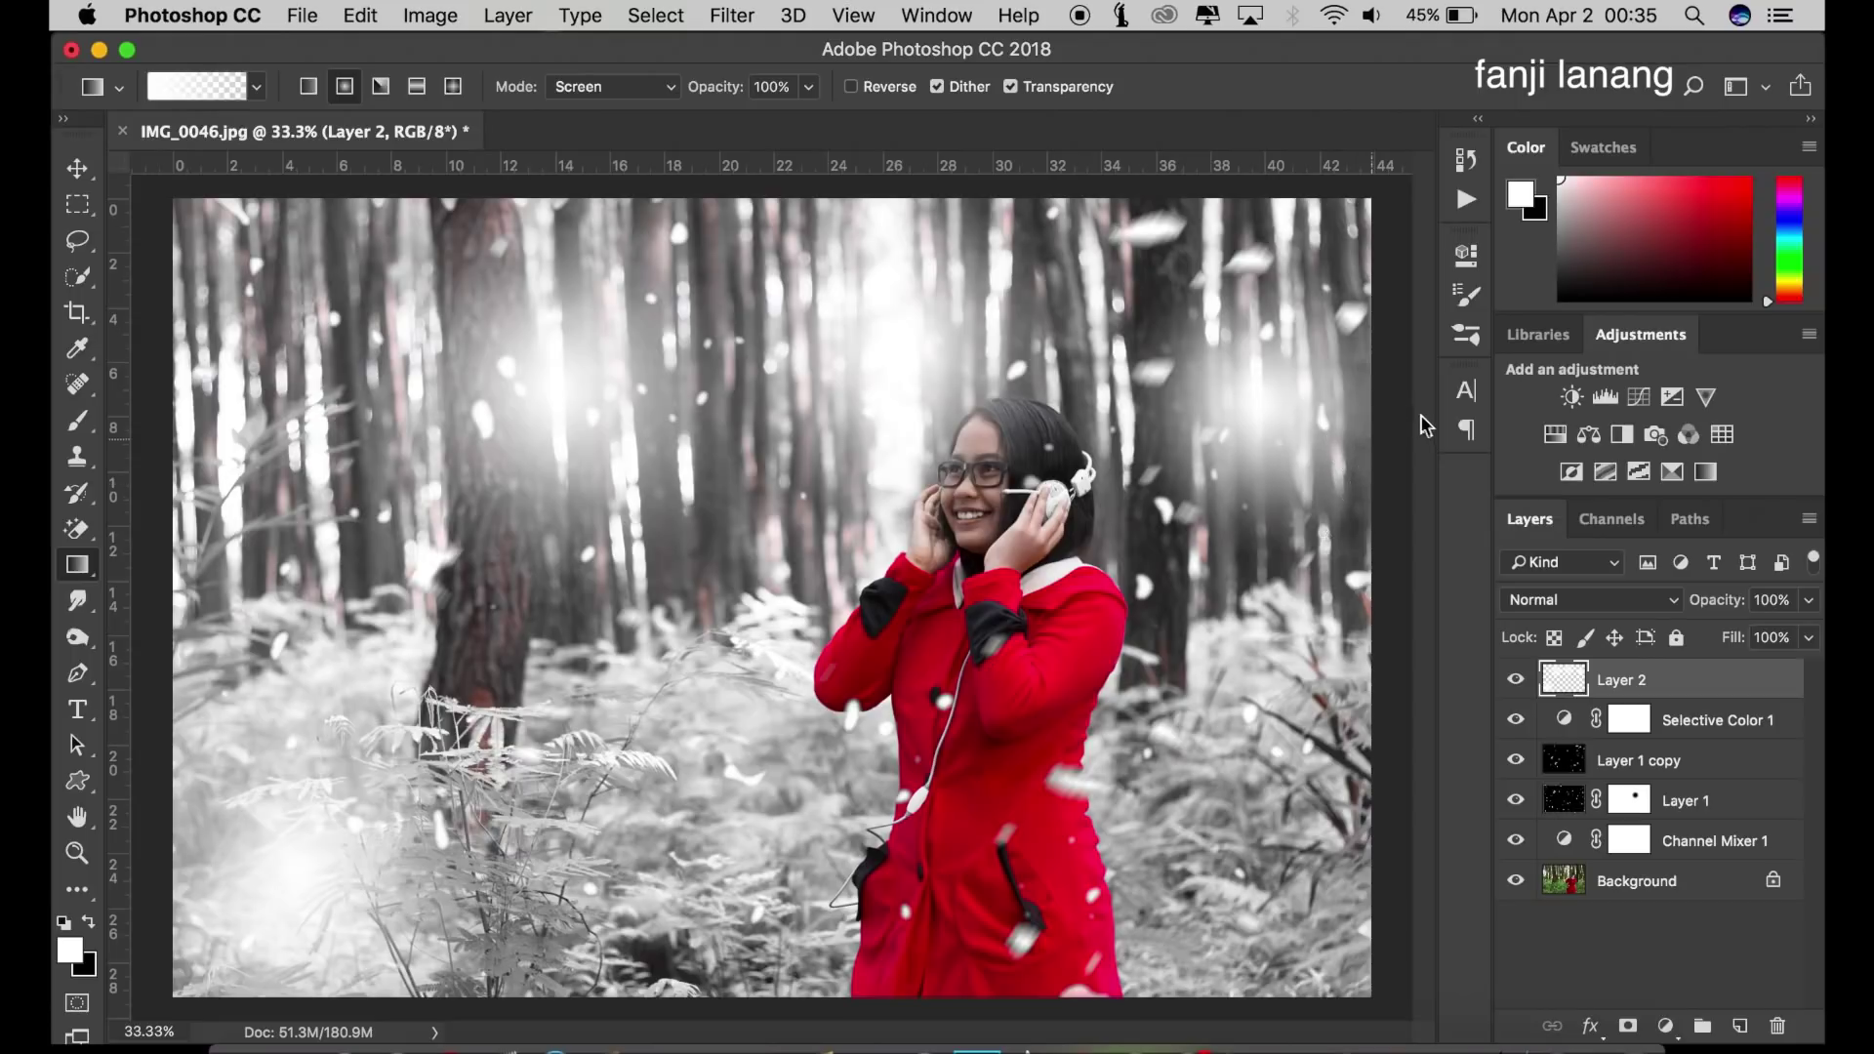
pyautogui.moveTo(1331, 538); pyautogui.dragTo(1428, 427)
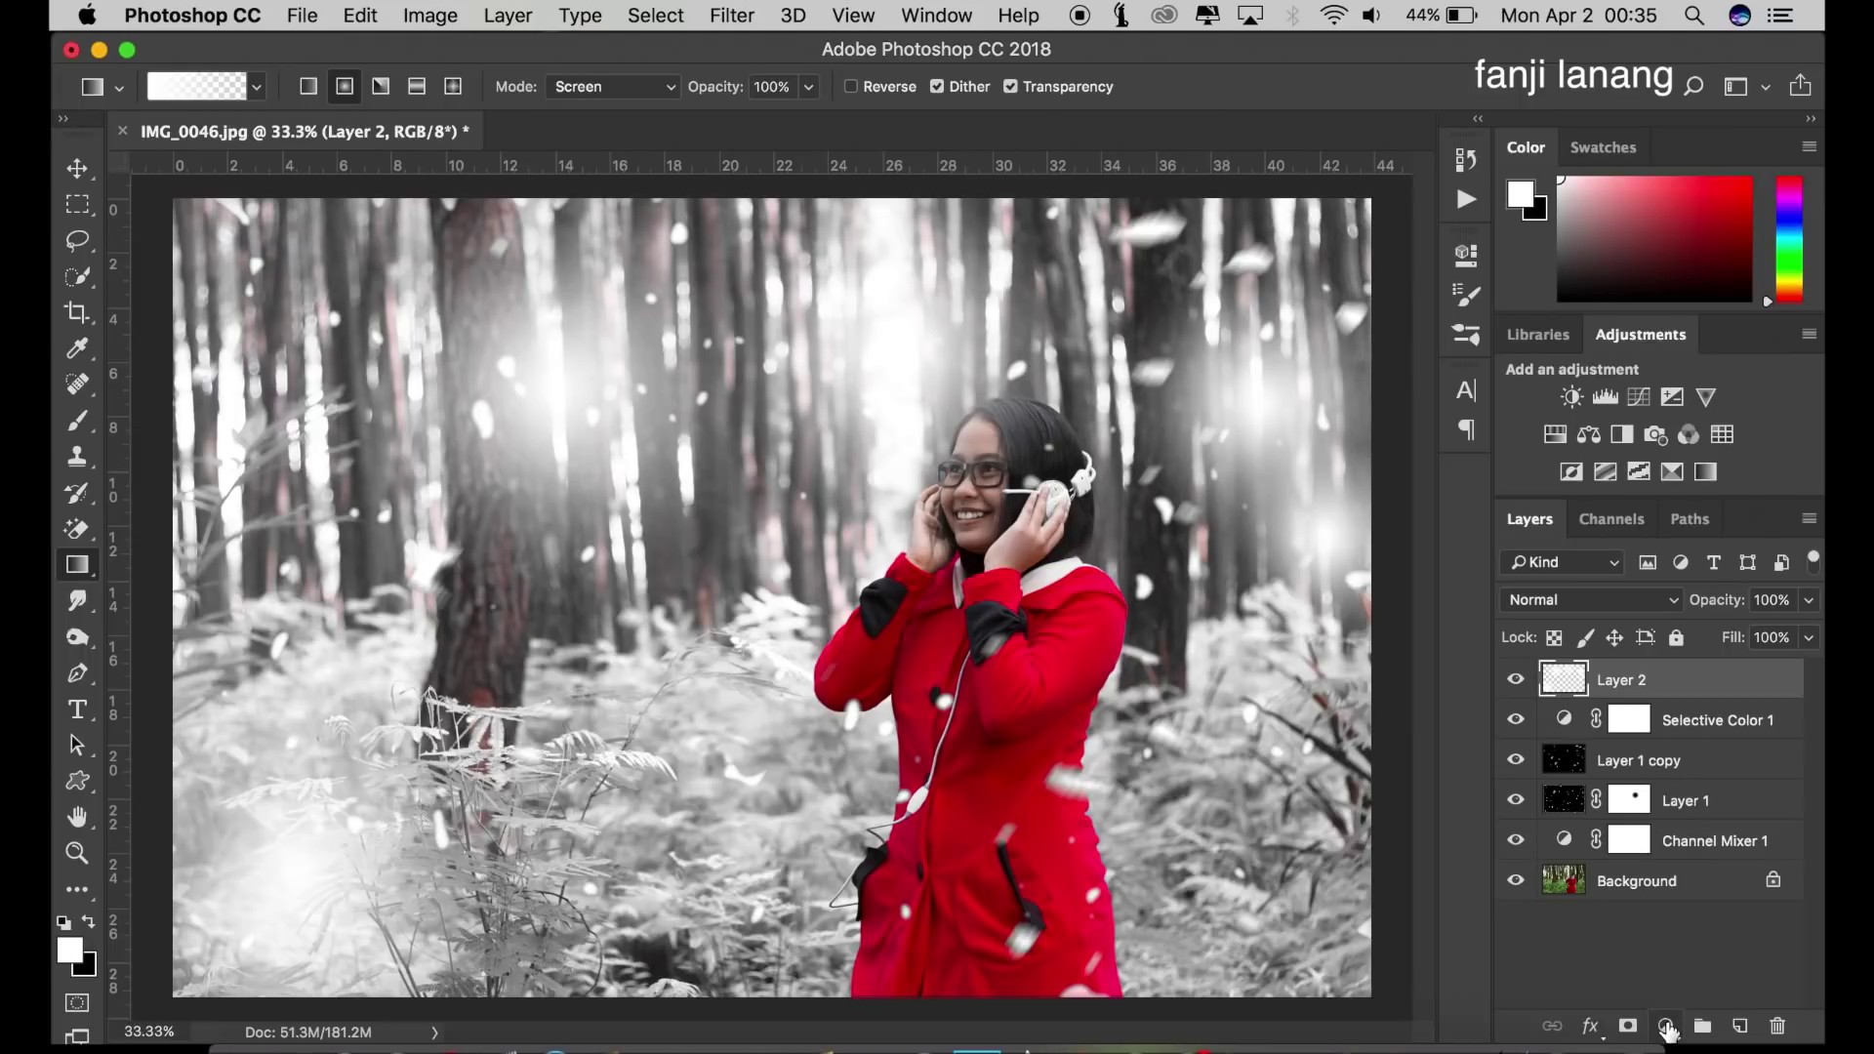
pyautogui.click(1667, 1027)
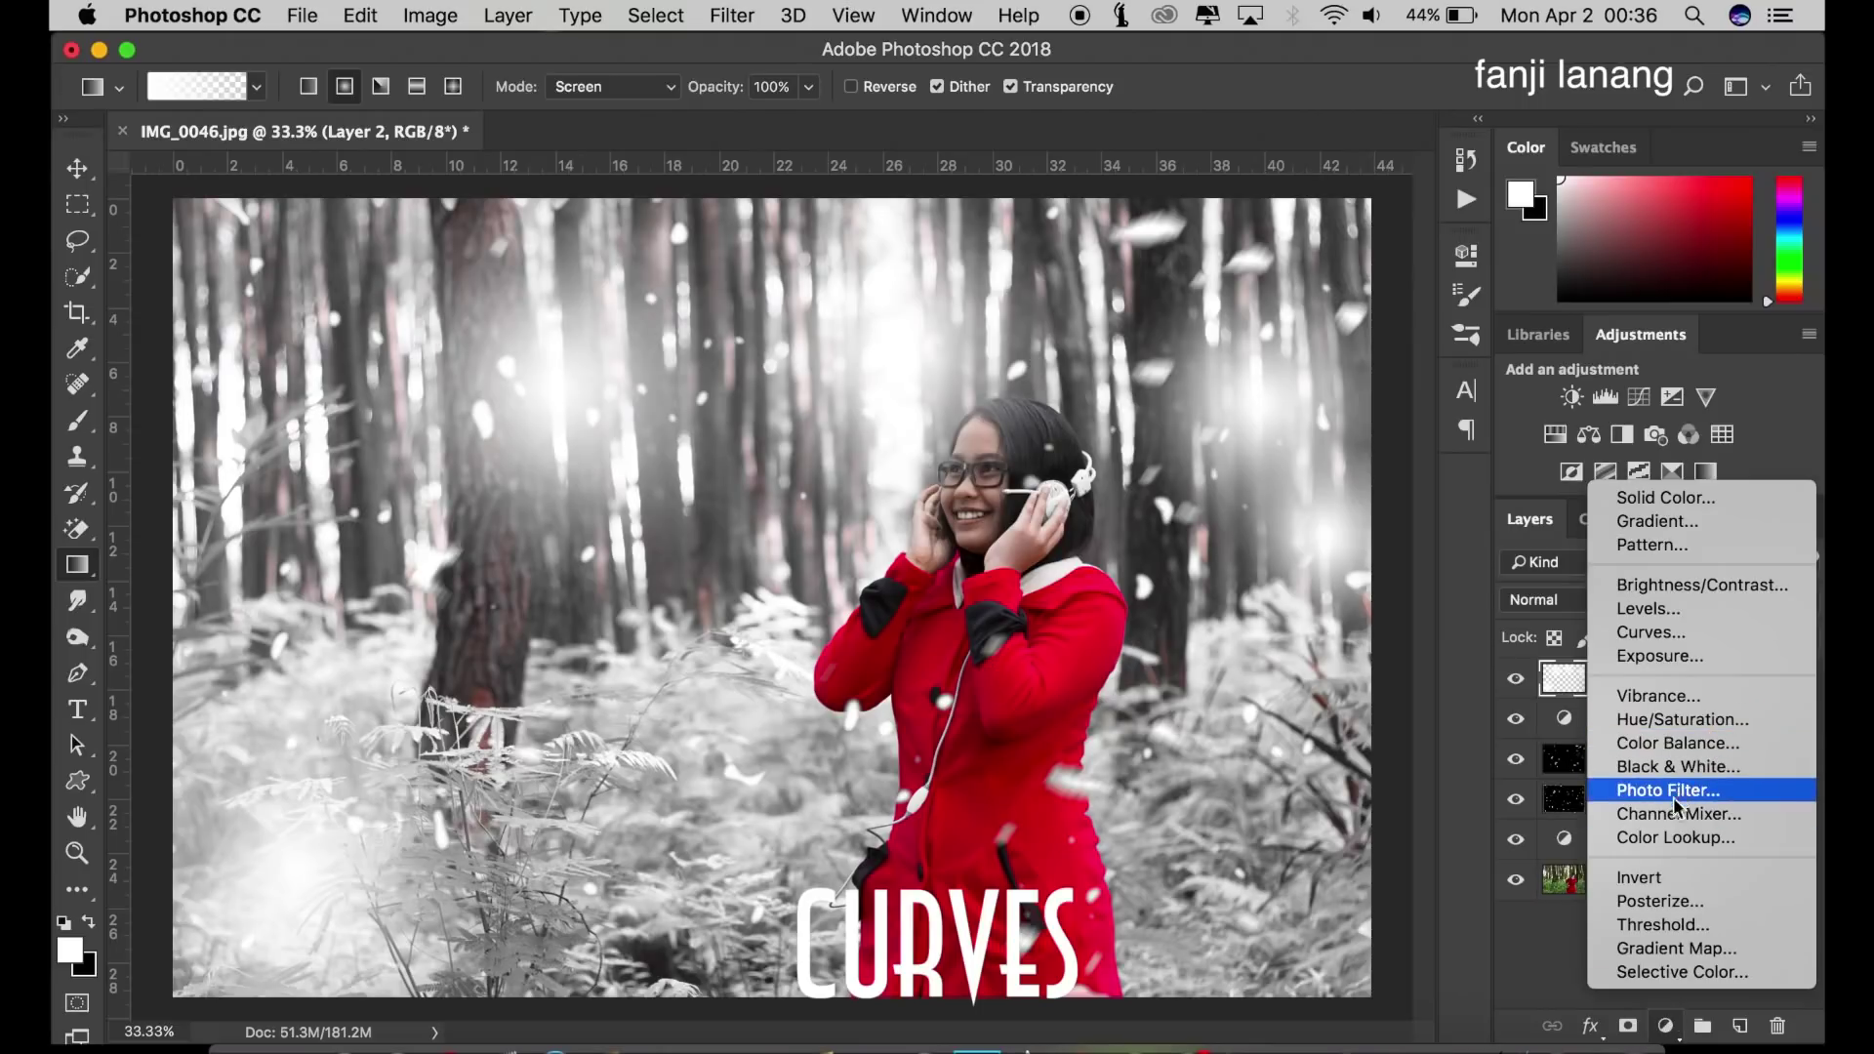
# Step: Add a Curves layer raising the Blue midtones and, slightly, the Green midtones
pyautogui.click(1716, 632)
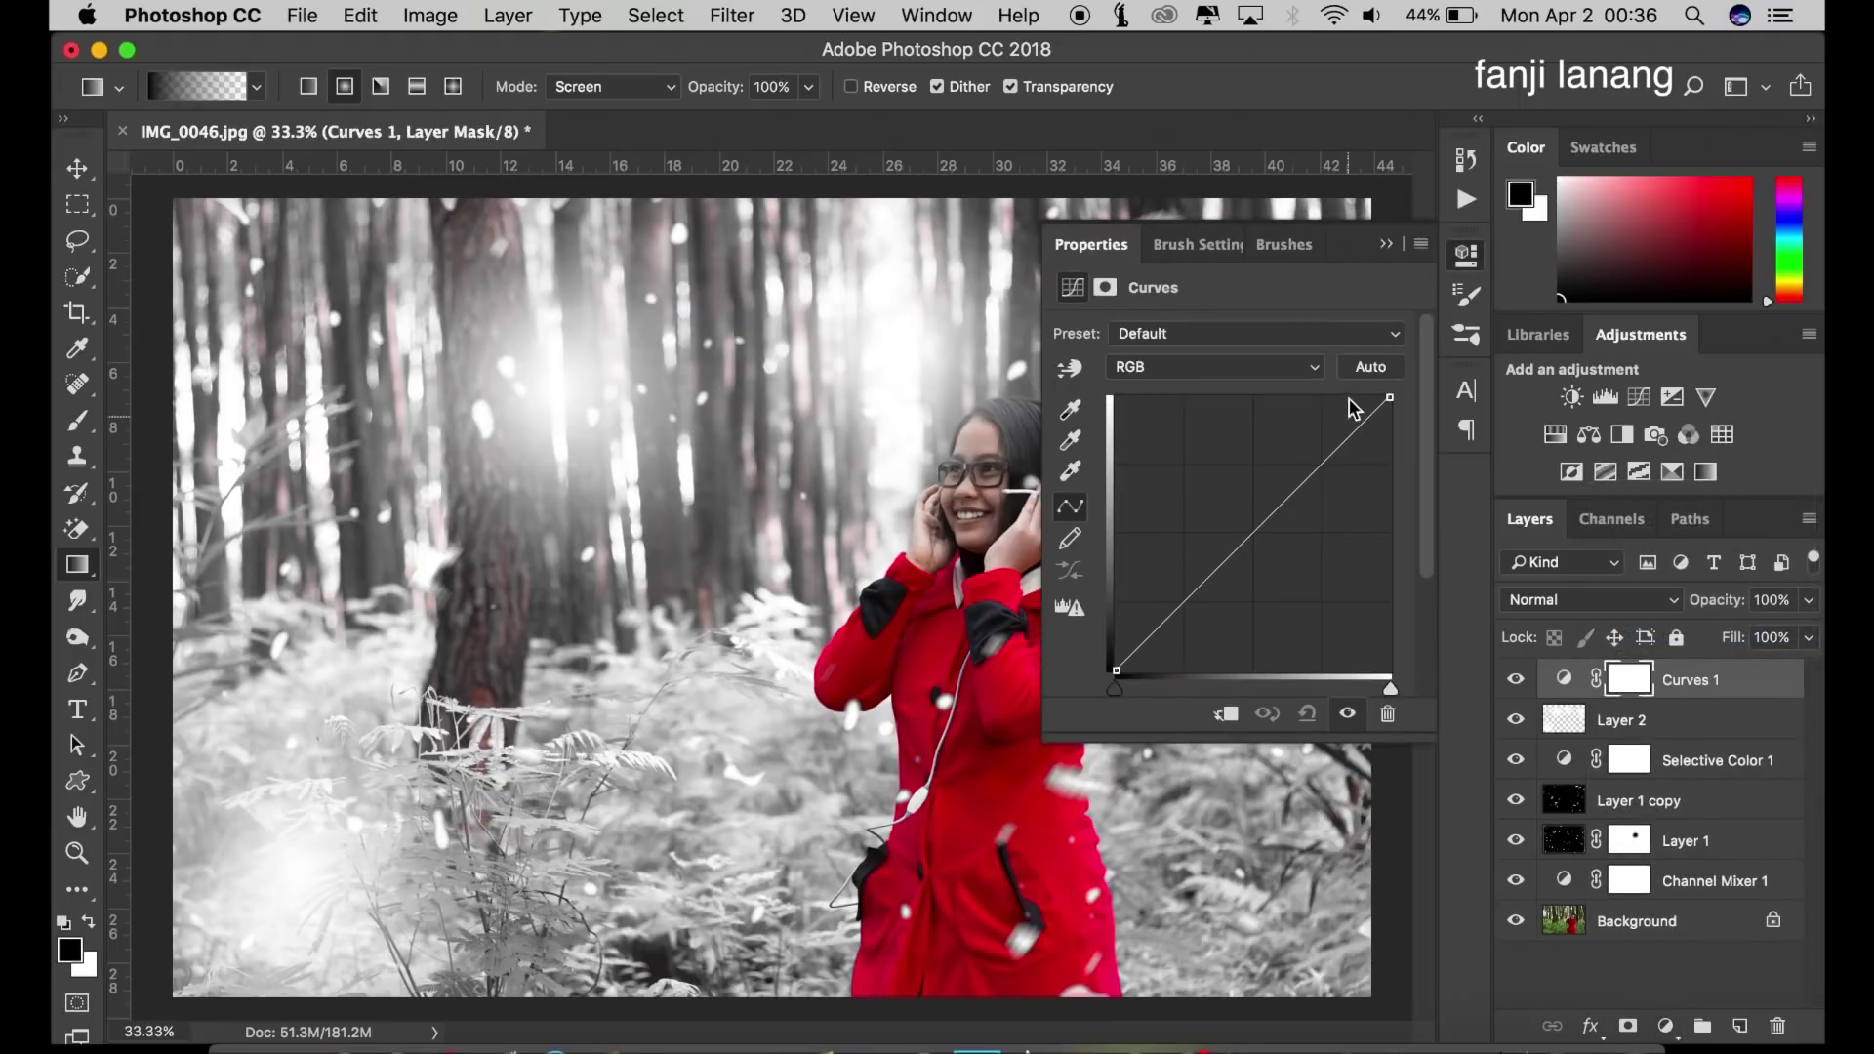
pyautogui.click(1247, 368)
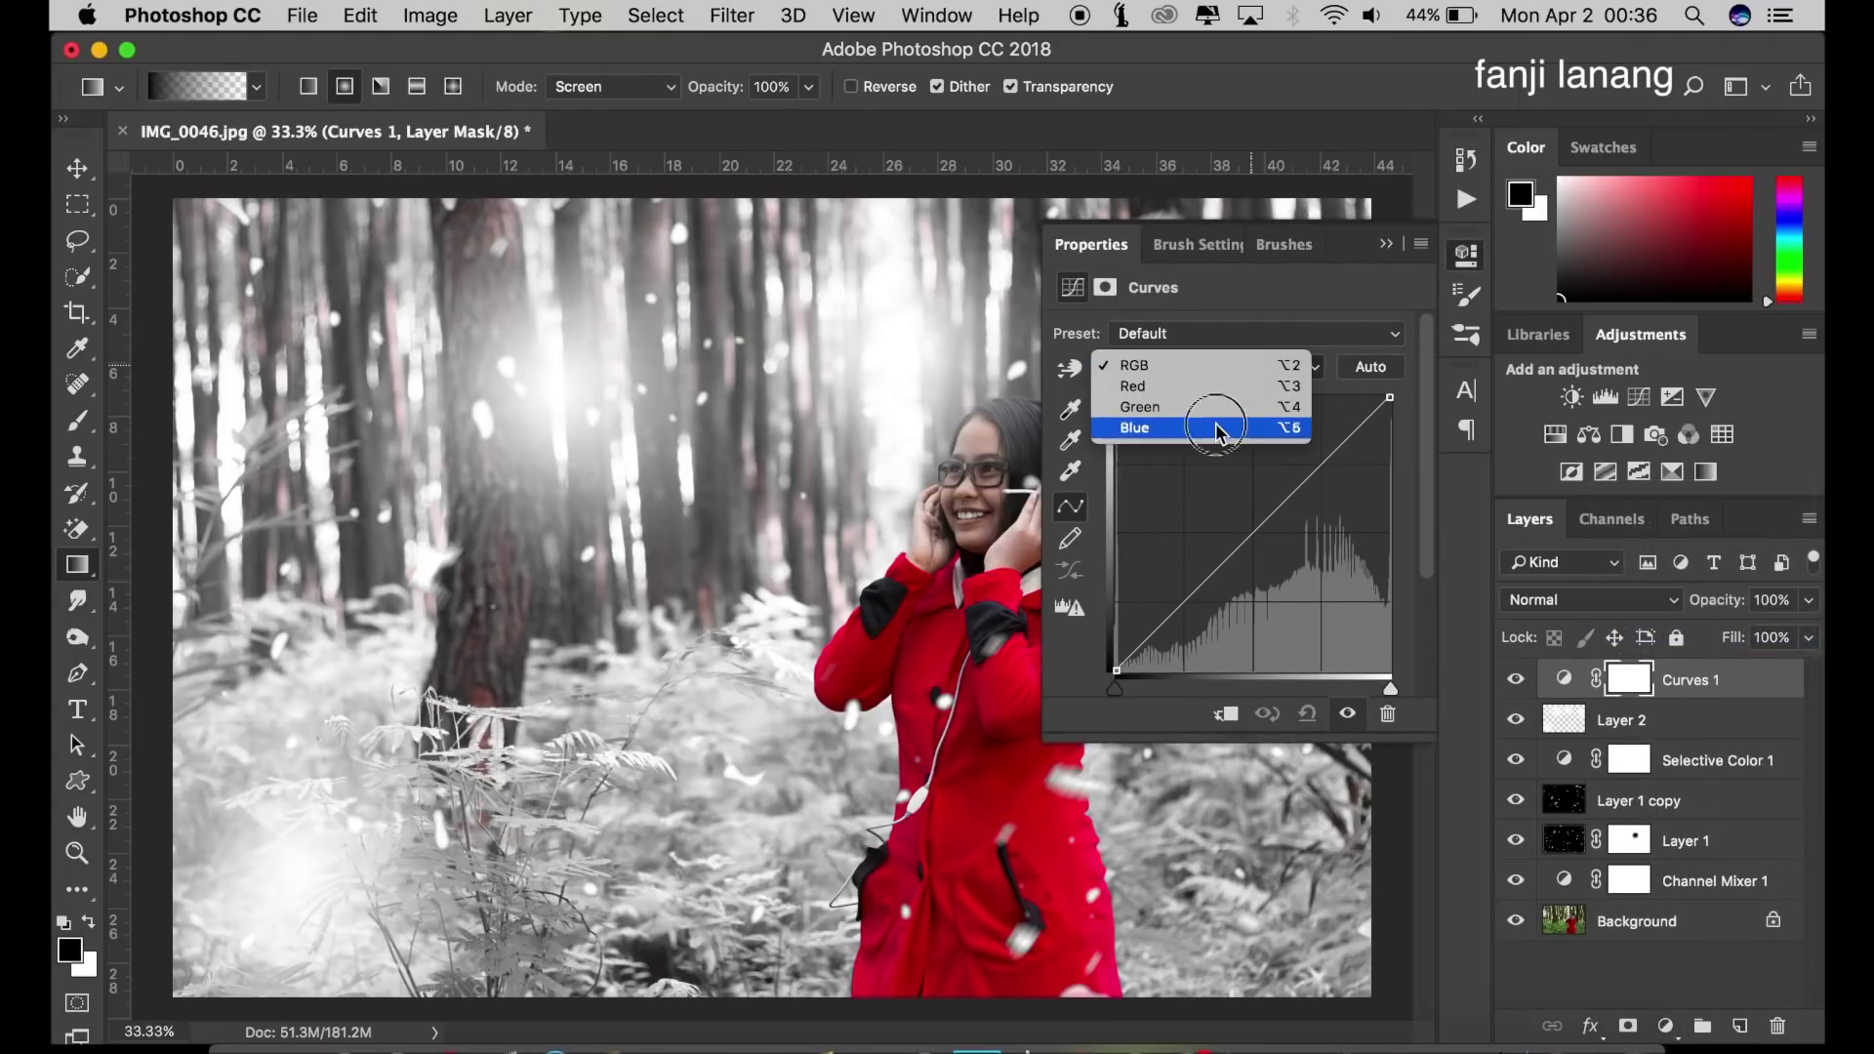
pyautogui.click(1214, 421)
pyautogui.moveTo(1249, 520); pyautogui.dragTo(1255, 514)
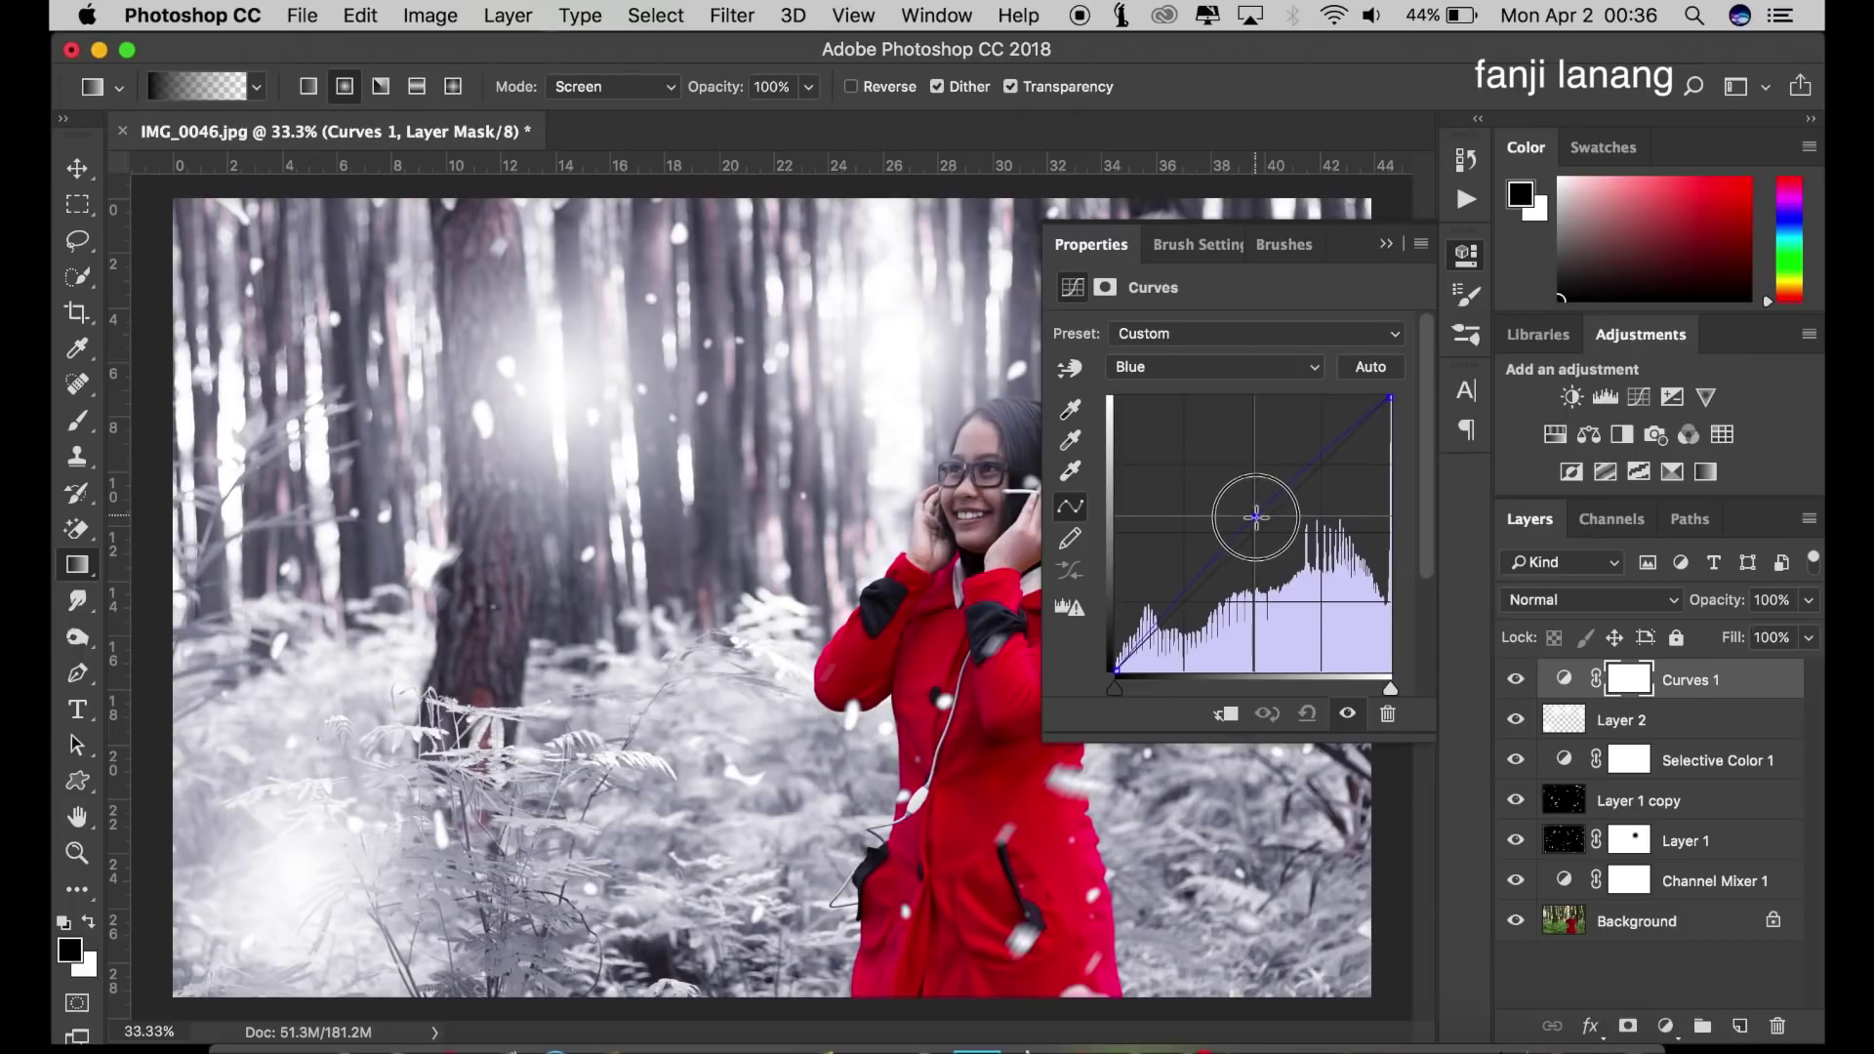
pyautogui.click(1205, 368)
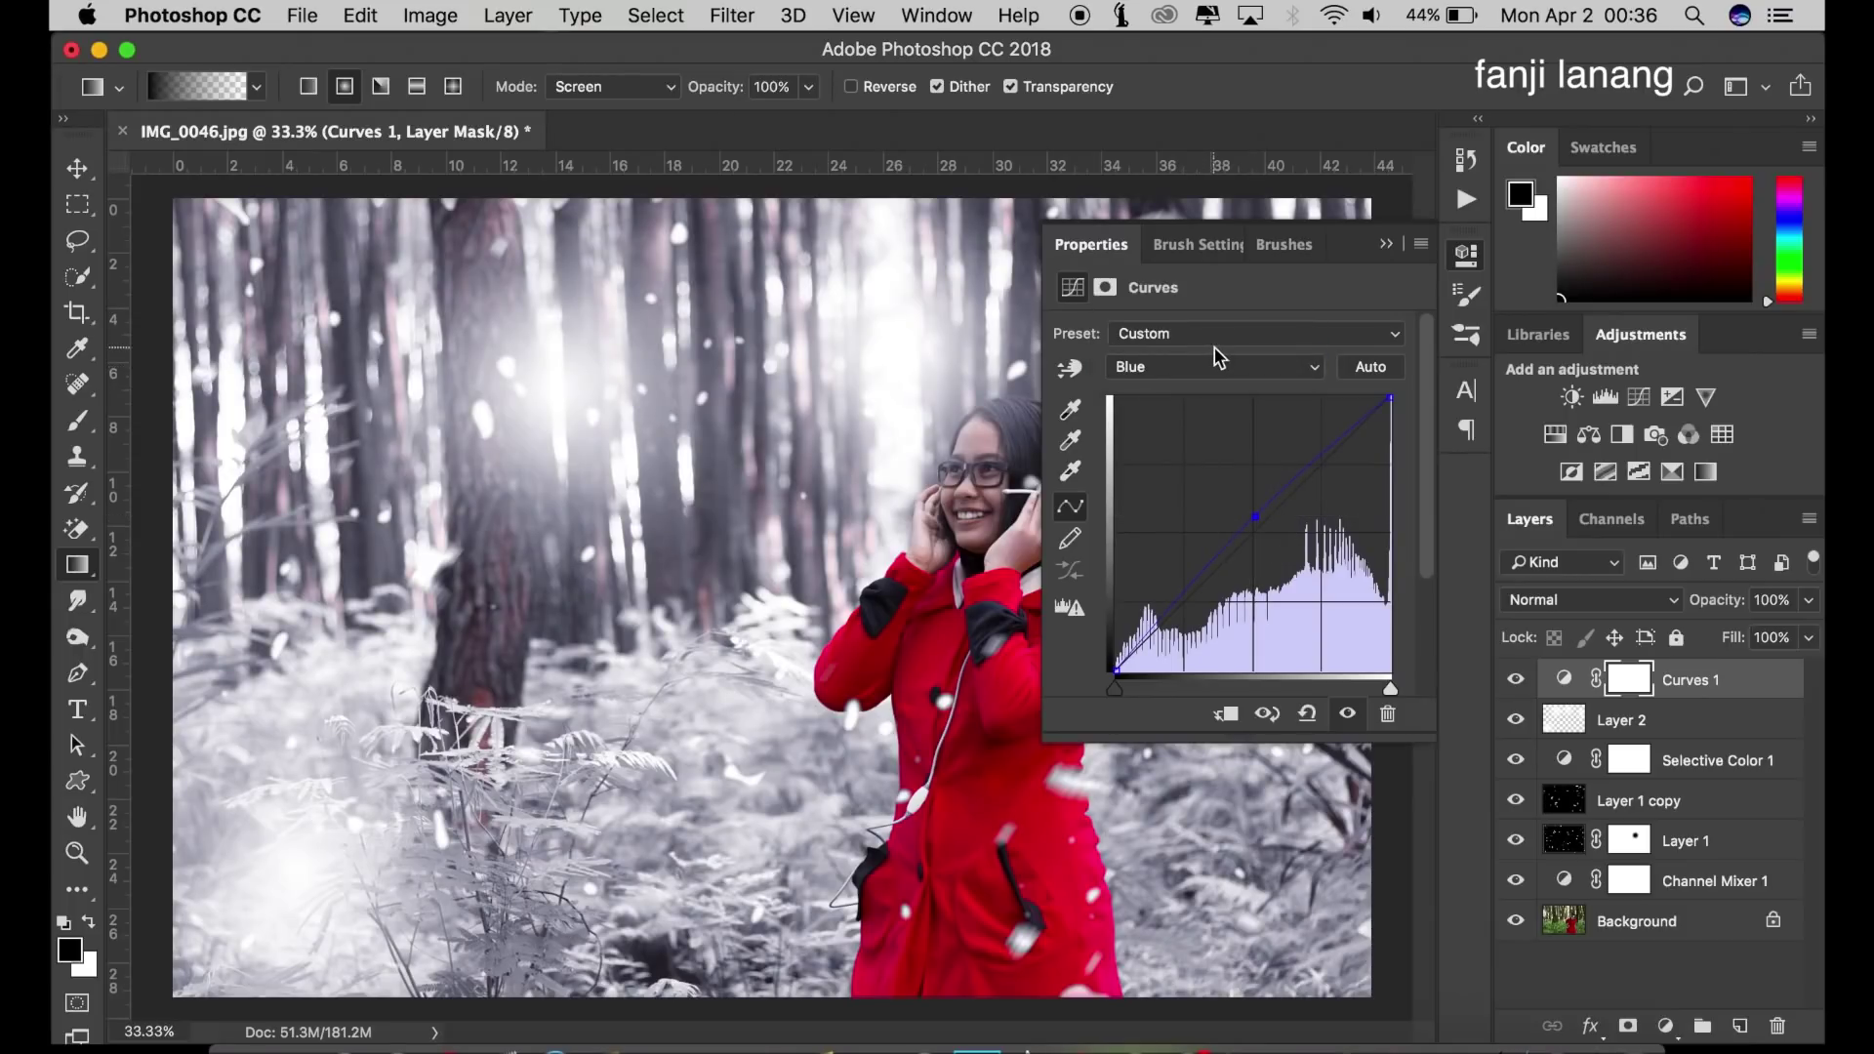
pyautogui.click(1197, 371)
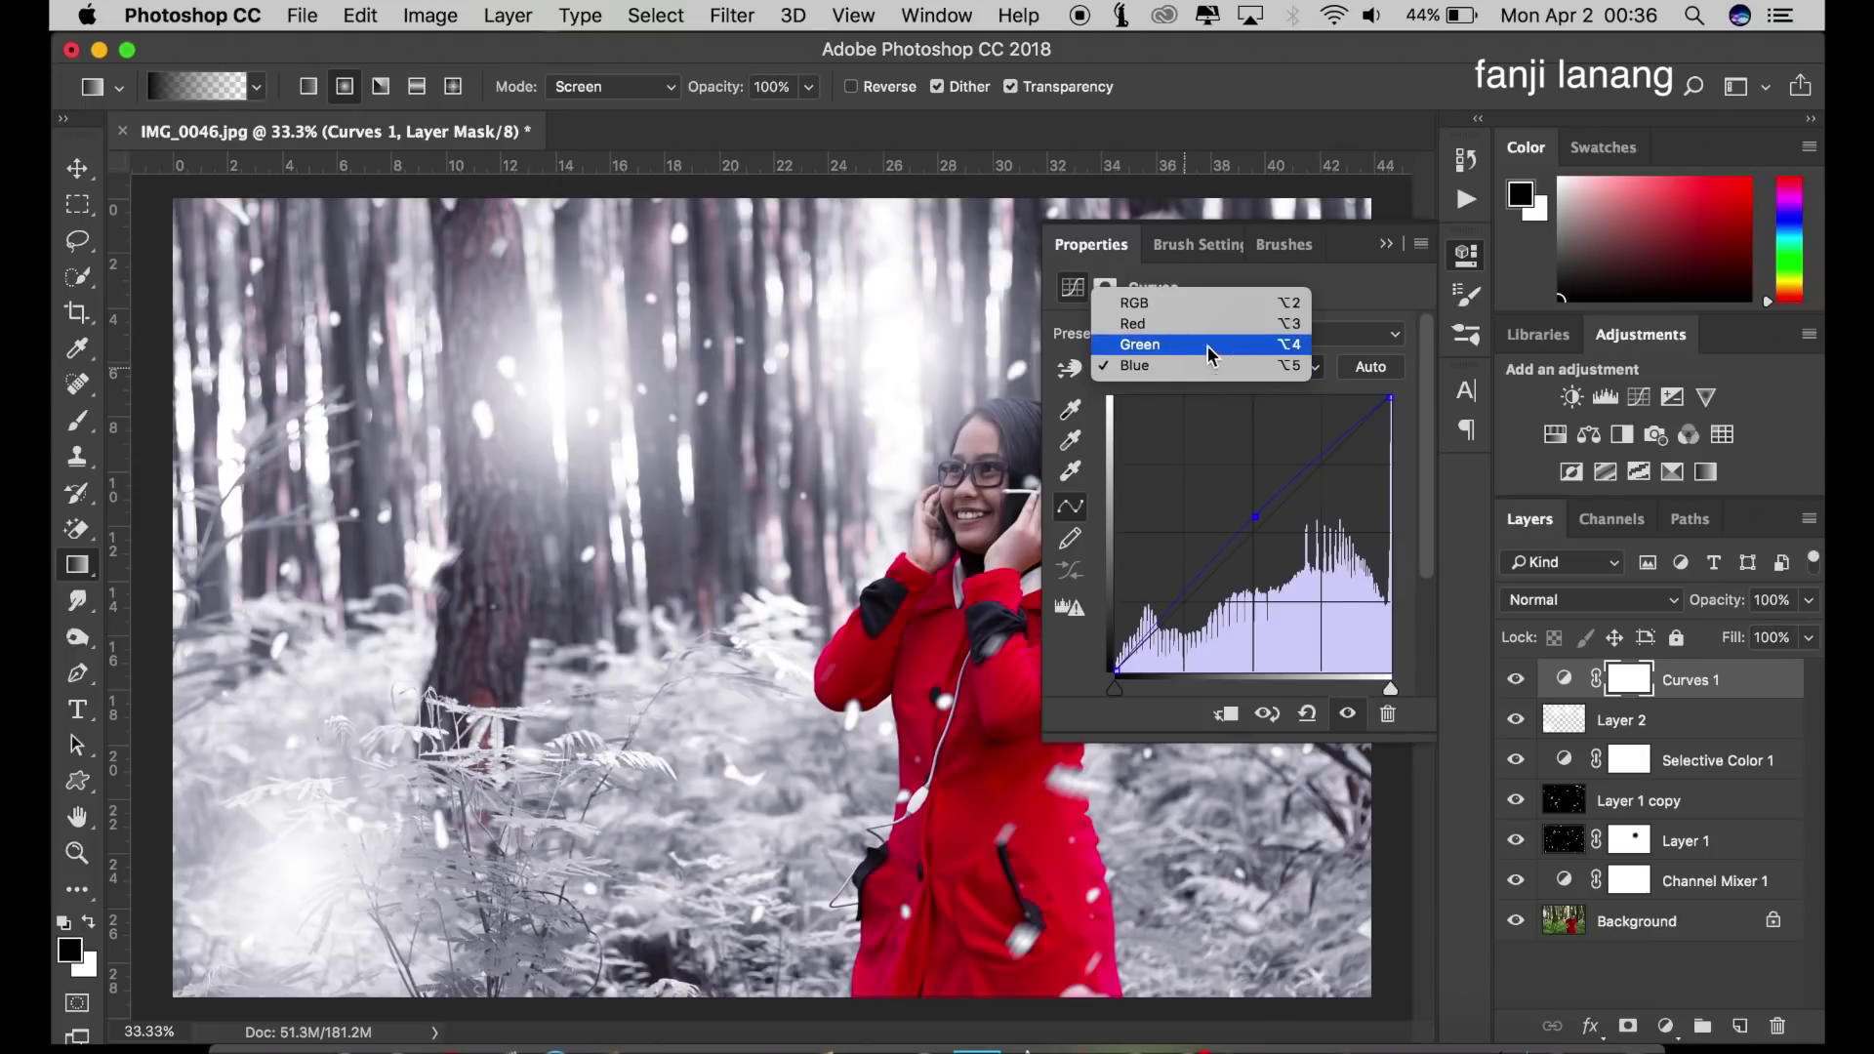
pyautogui.click(1209, 346)
pyautogui.moveTo(1252, 532); pyautogui.dragTo(1258, 526)
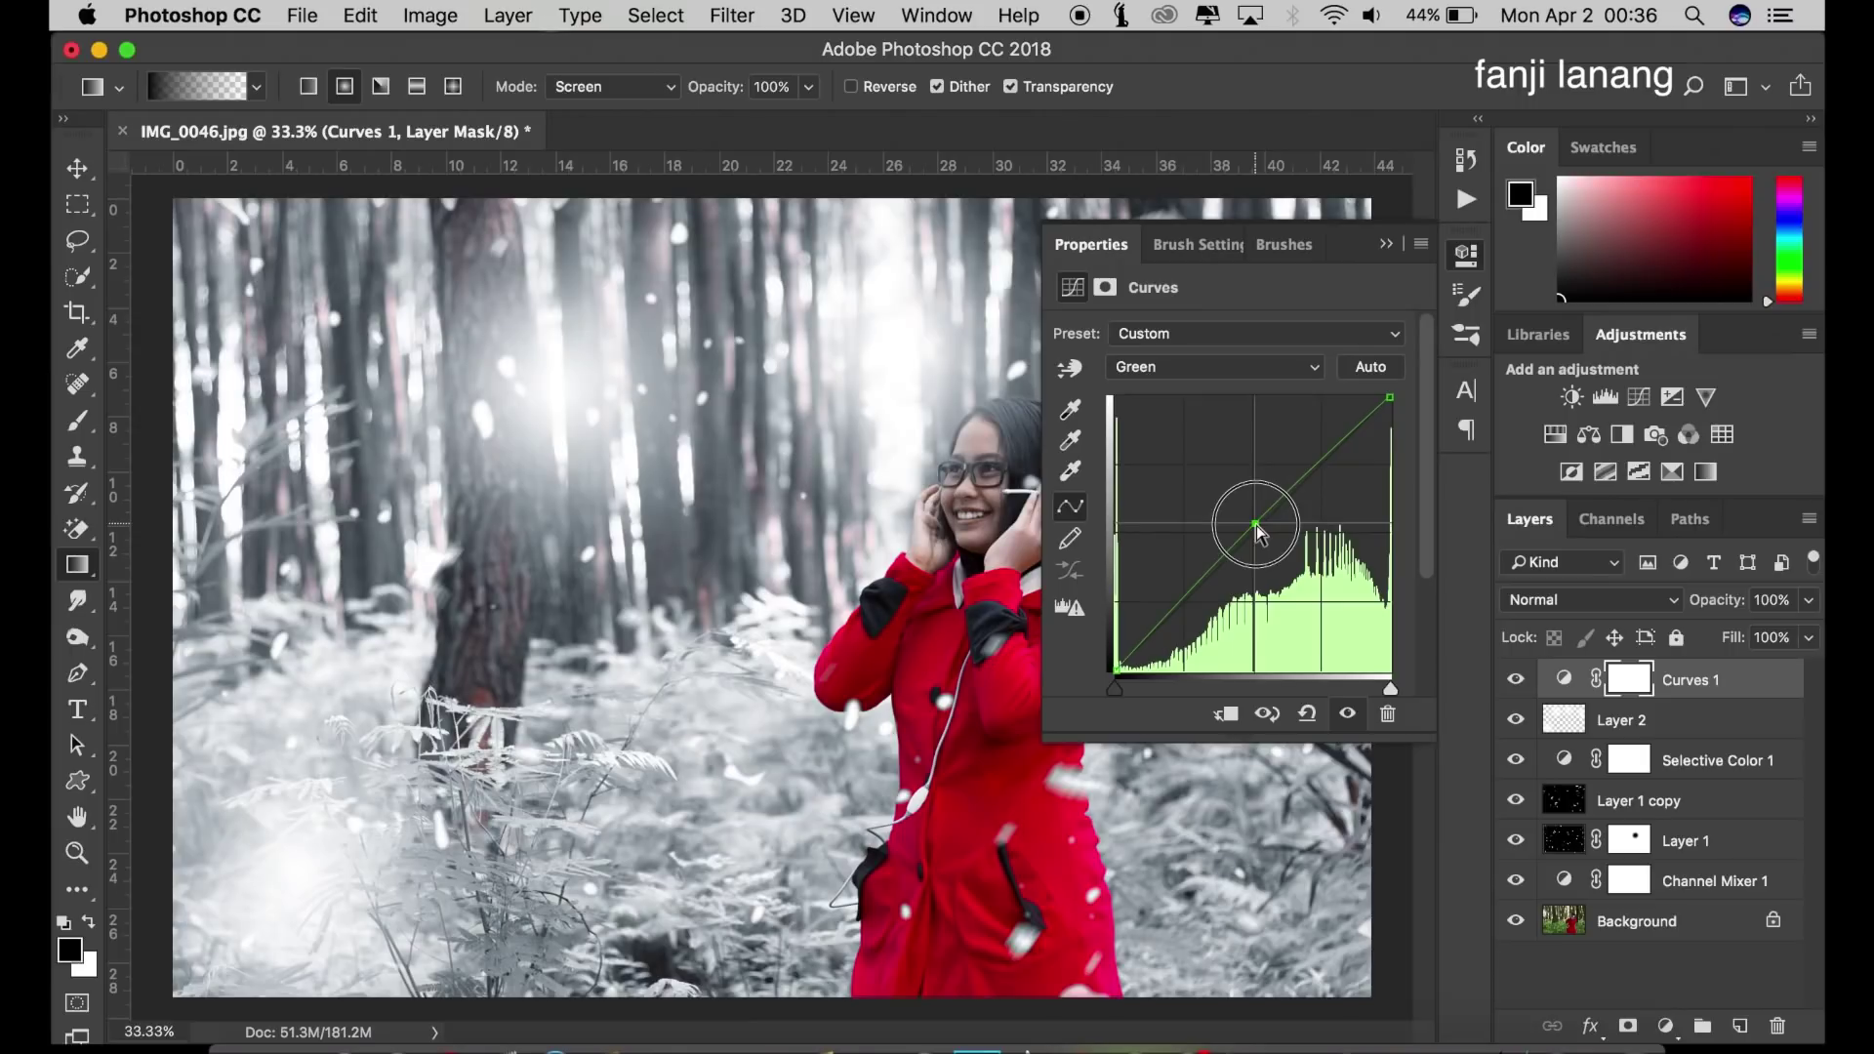
pyautogui.click(1386, 244)
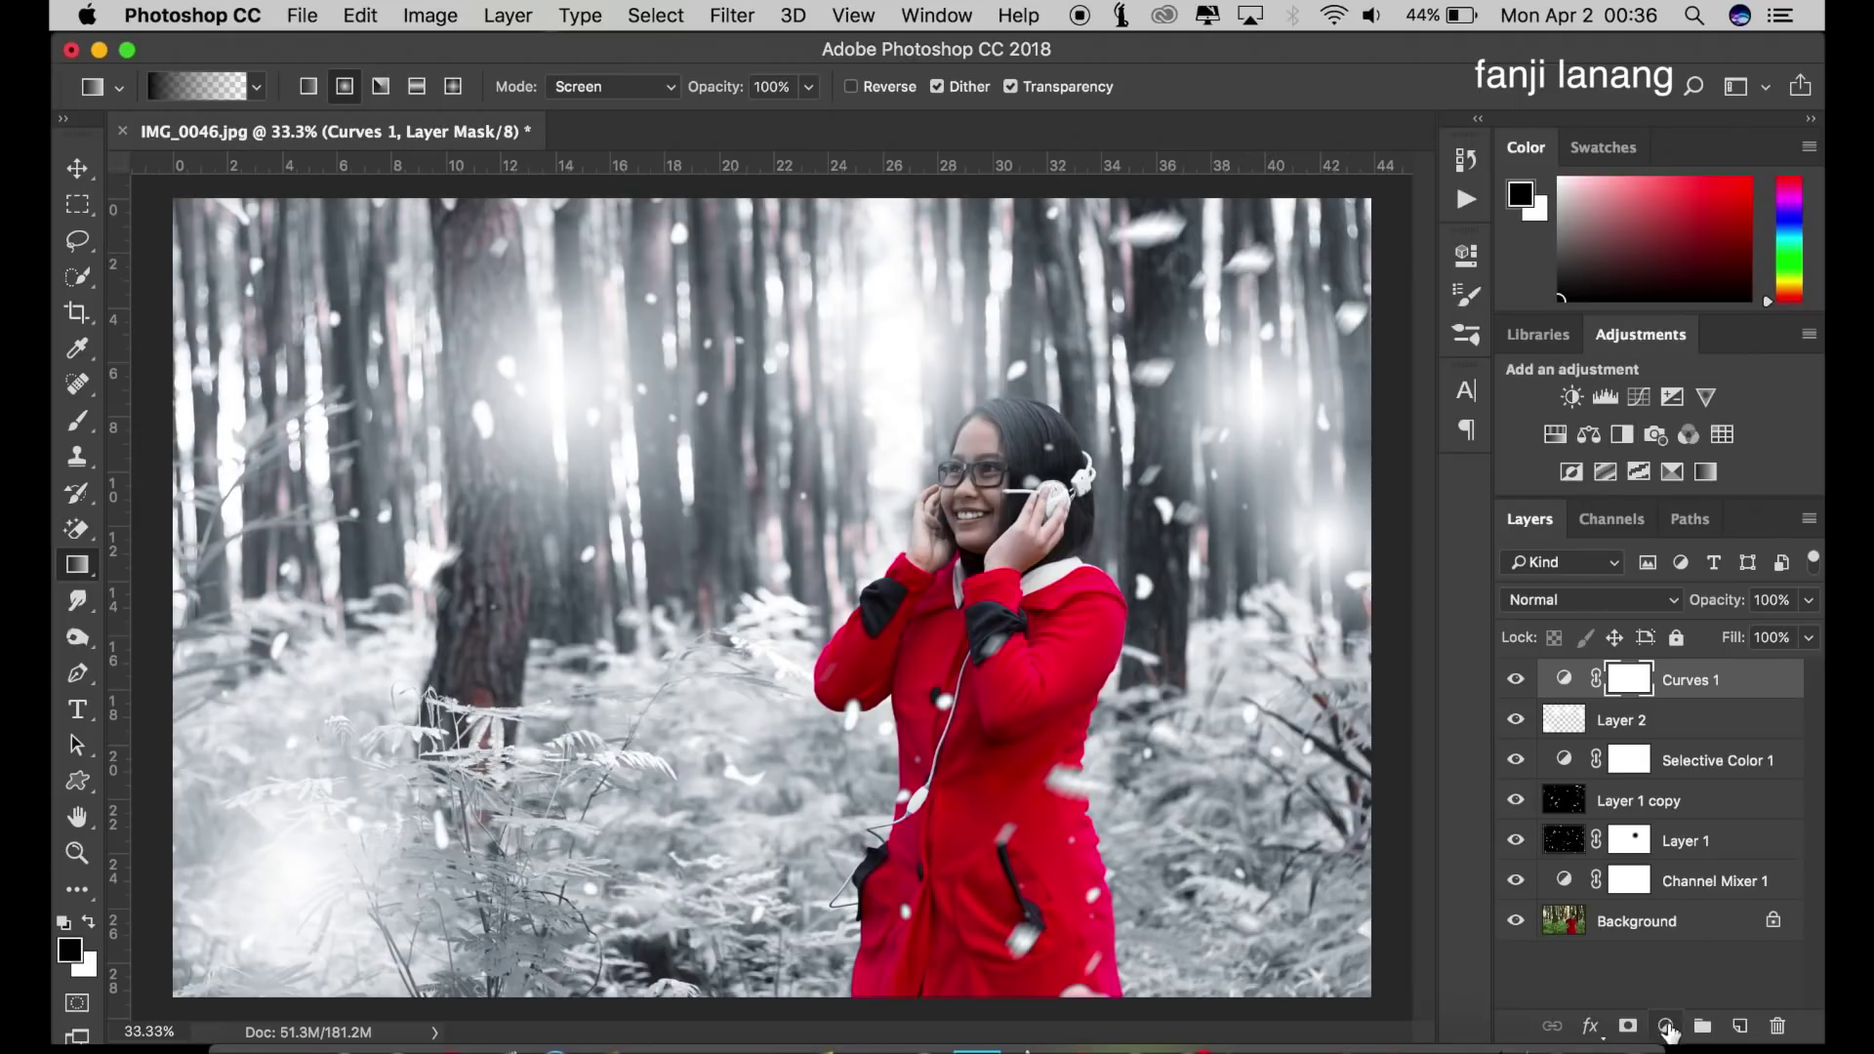
# Step: Add a Curves 2 layer that brightens the RGB curve, easing its point slightly back down
pyautogui.click(1666, 1026)
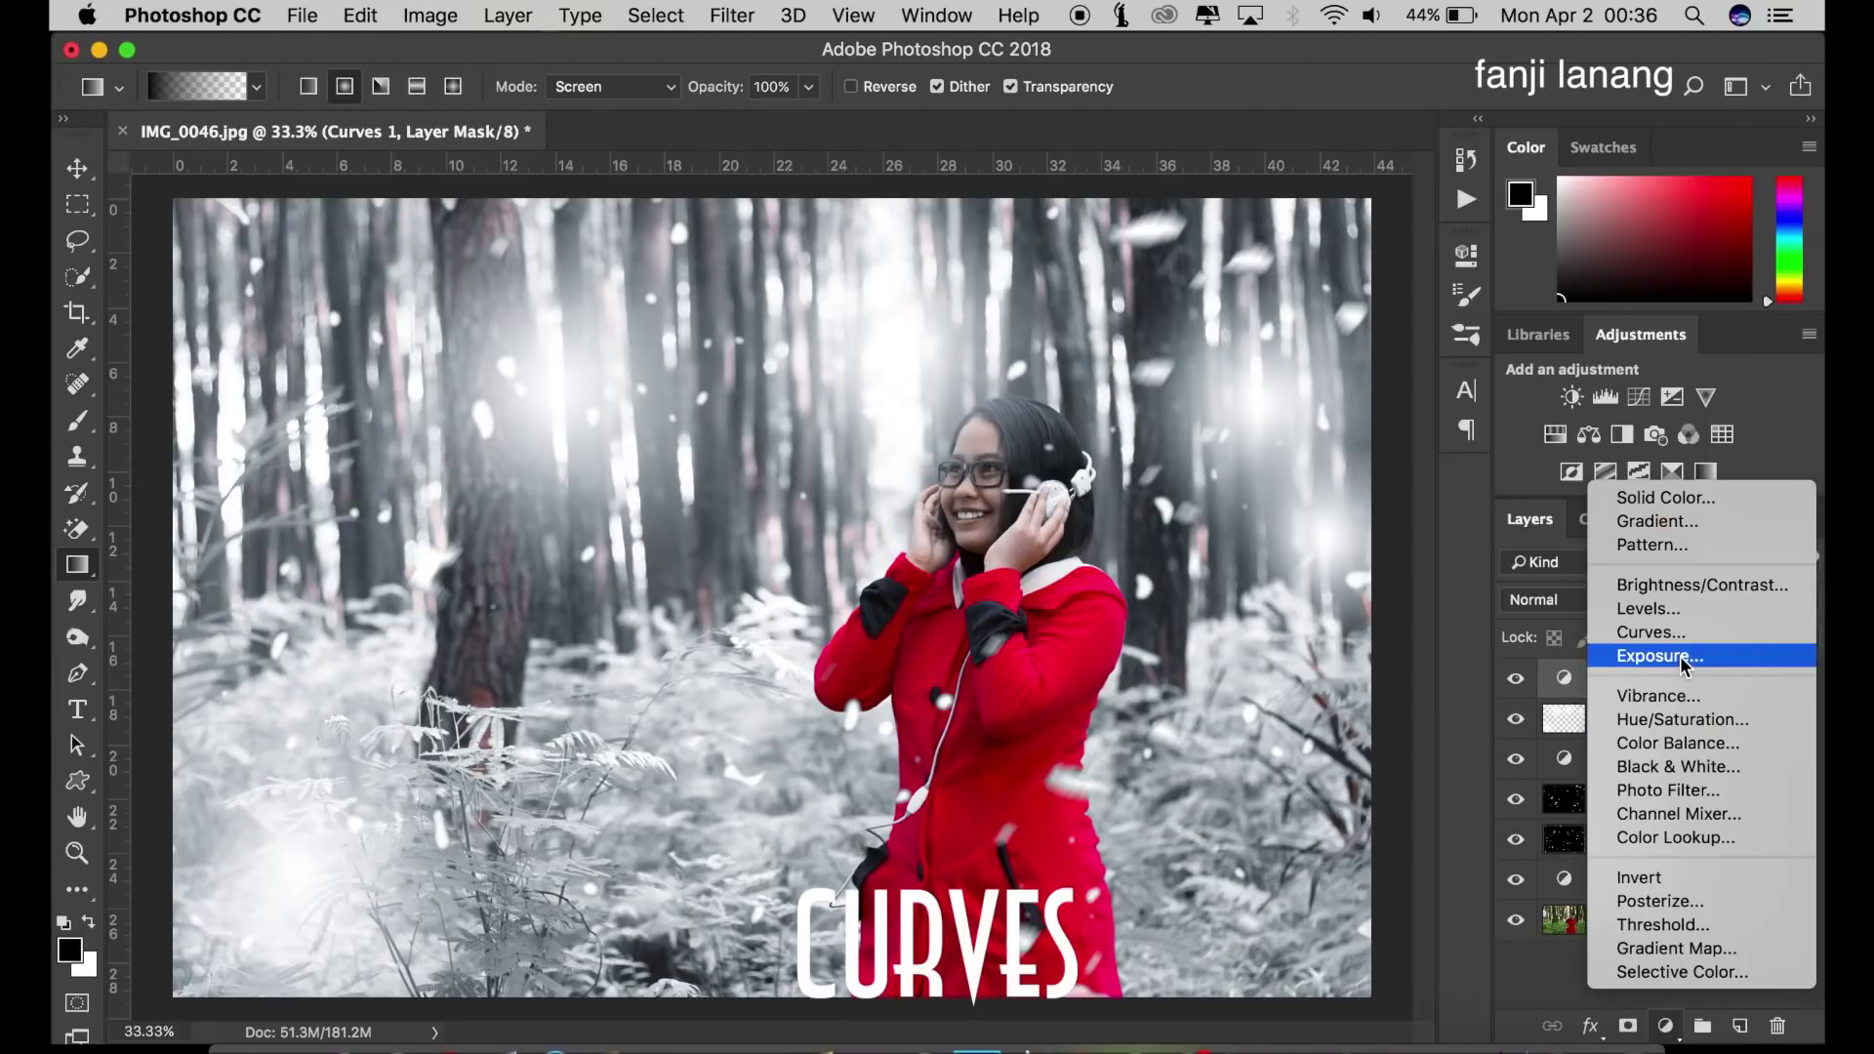
pyautogui.click(1660, 633)
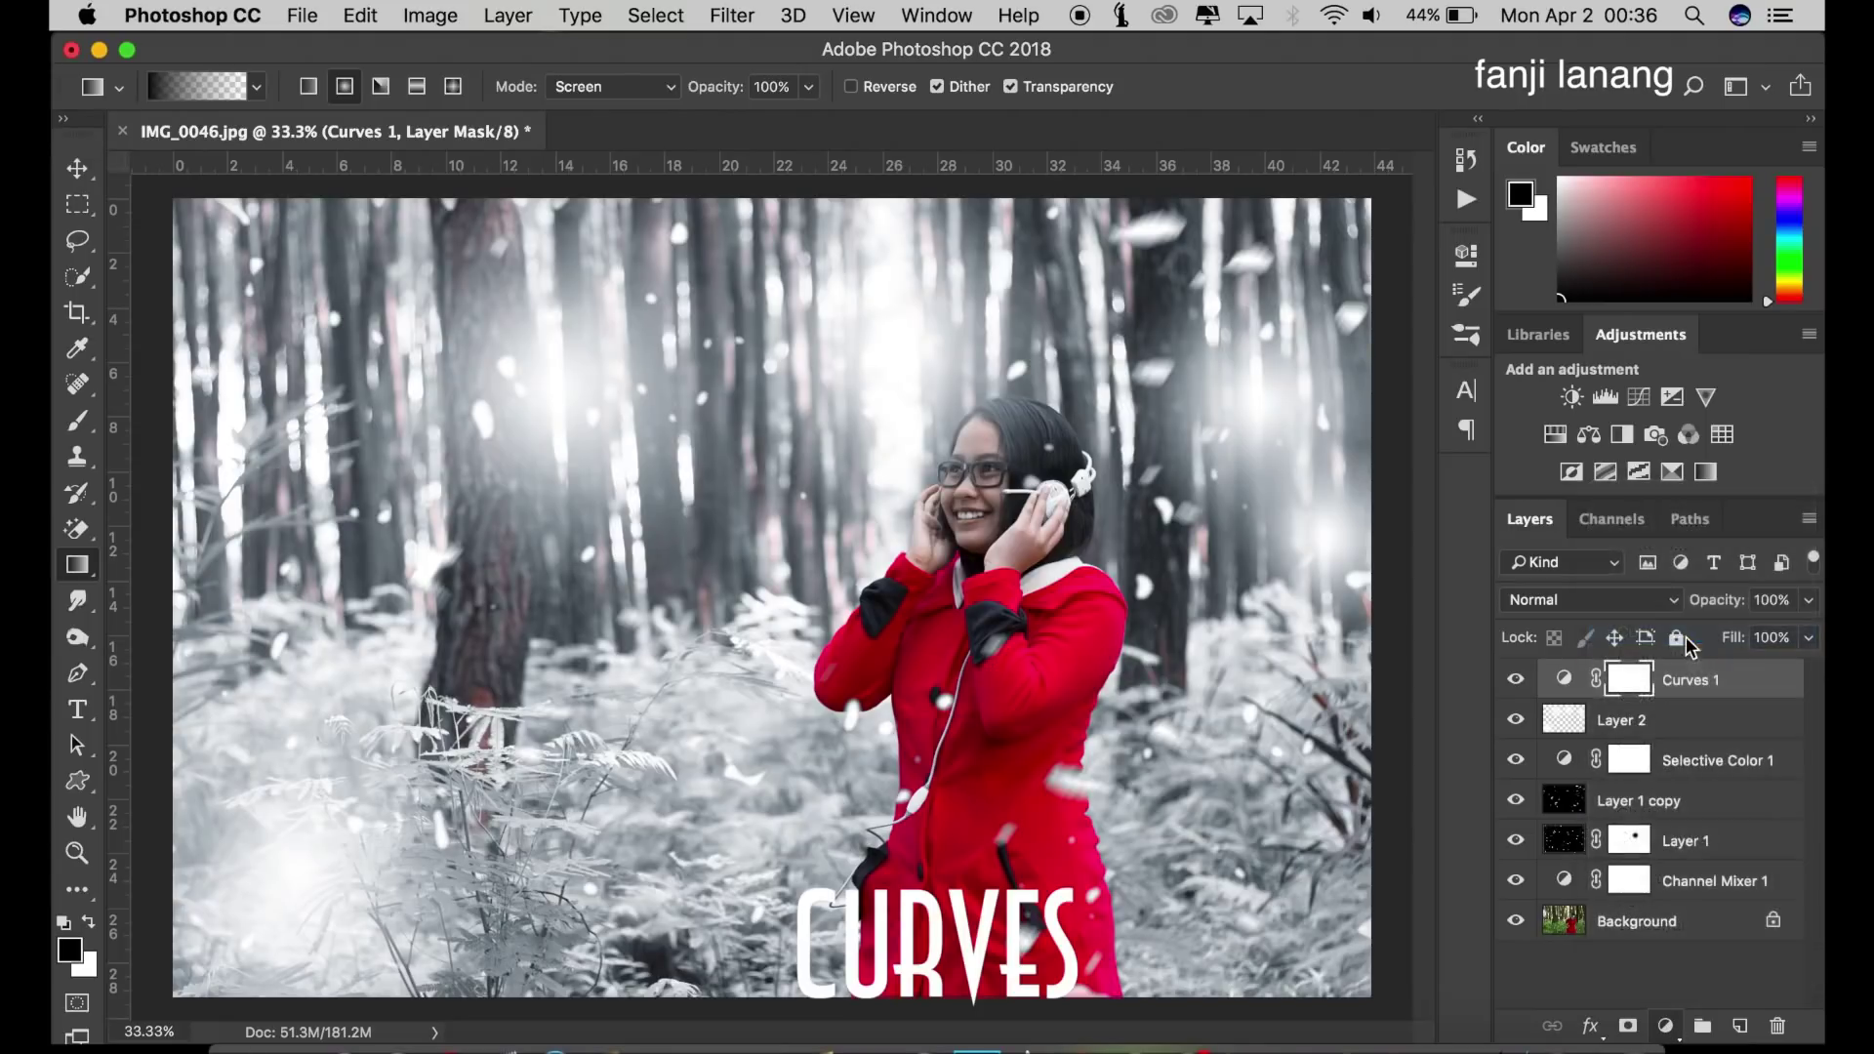
pyautogui.moveTo(1259, 525)
pyautogui.mouseDown()
pyautogui.moveTo(1258, 463)
pyautogui.moveTo(1261, 480)
pyautogui.mouseUp()
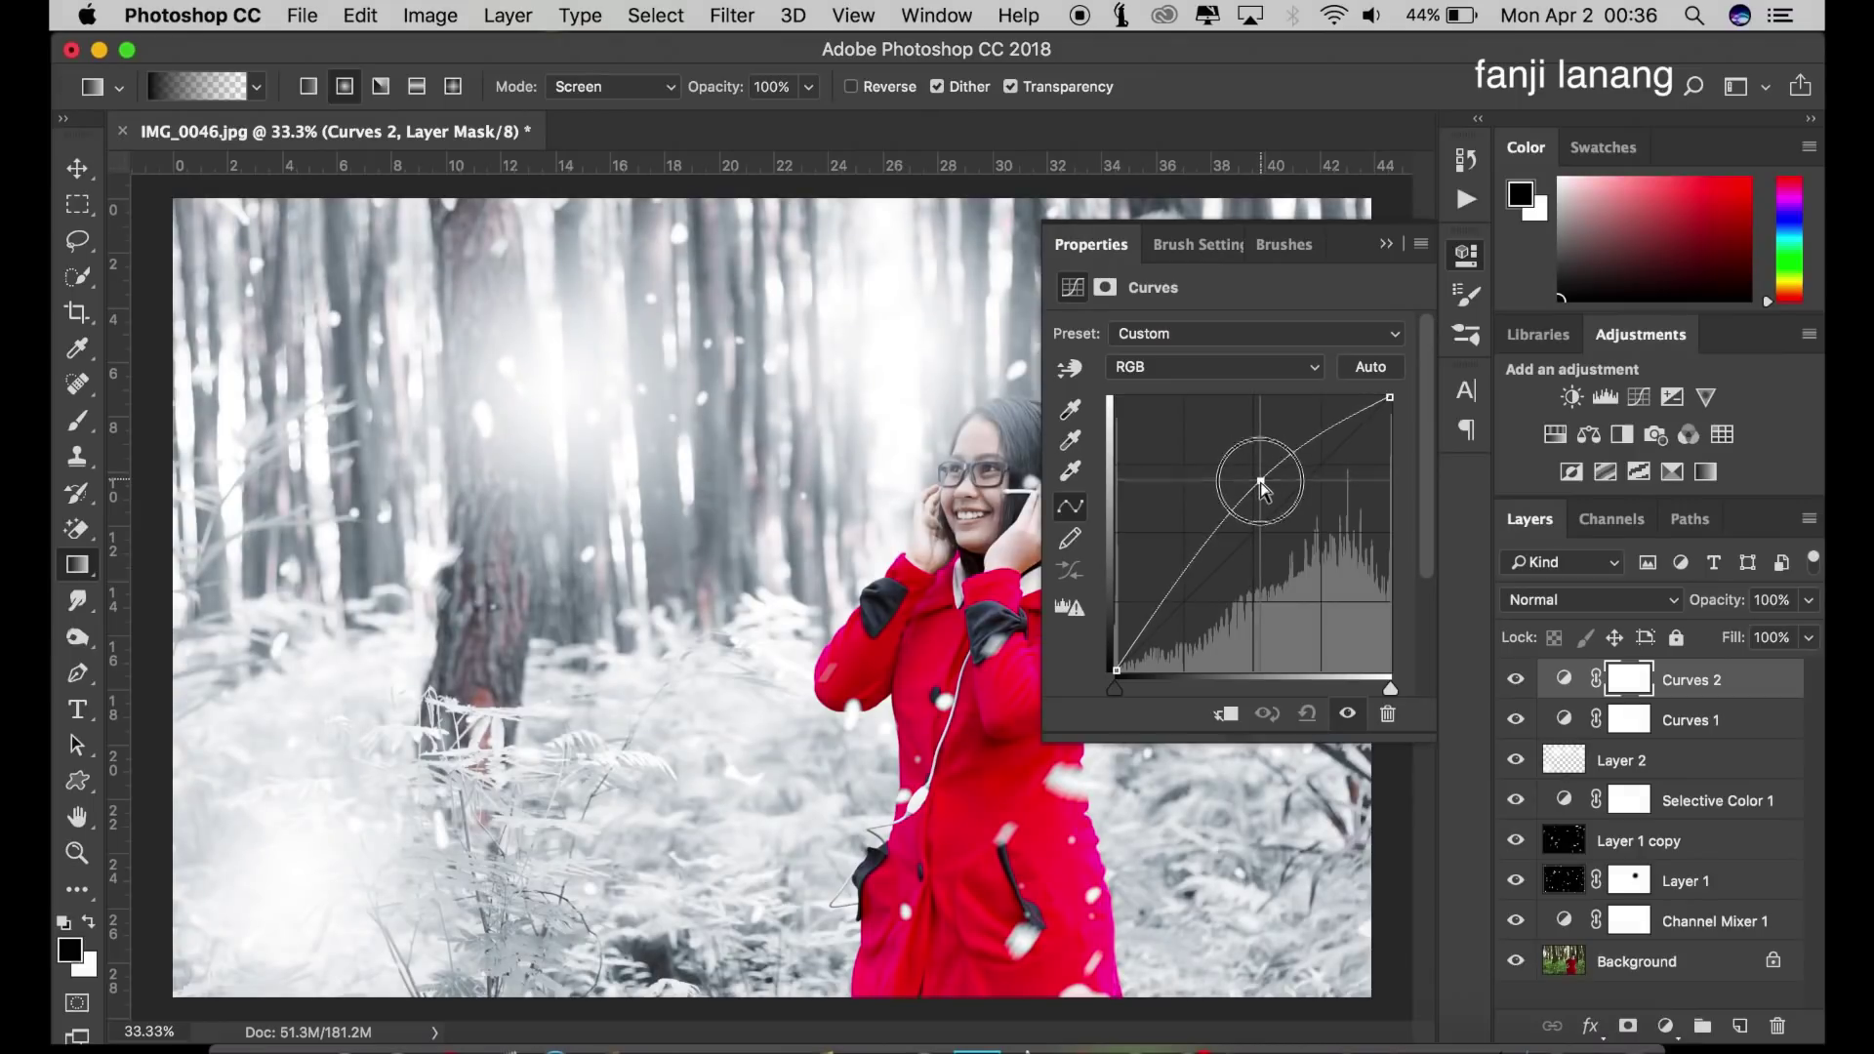
pyautogui.moveTo(1262, 480); pyautogui.dragTo(1258, 487)
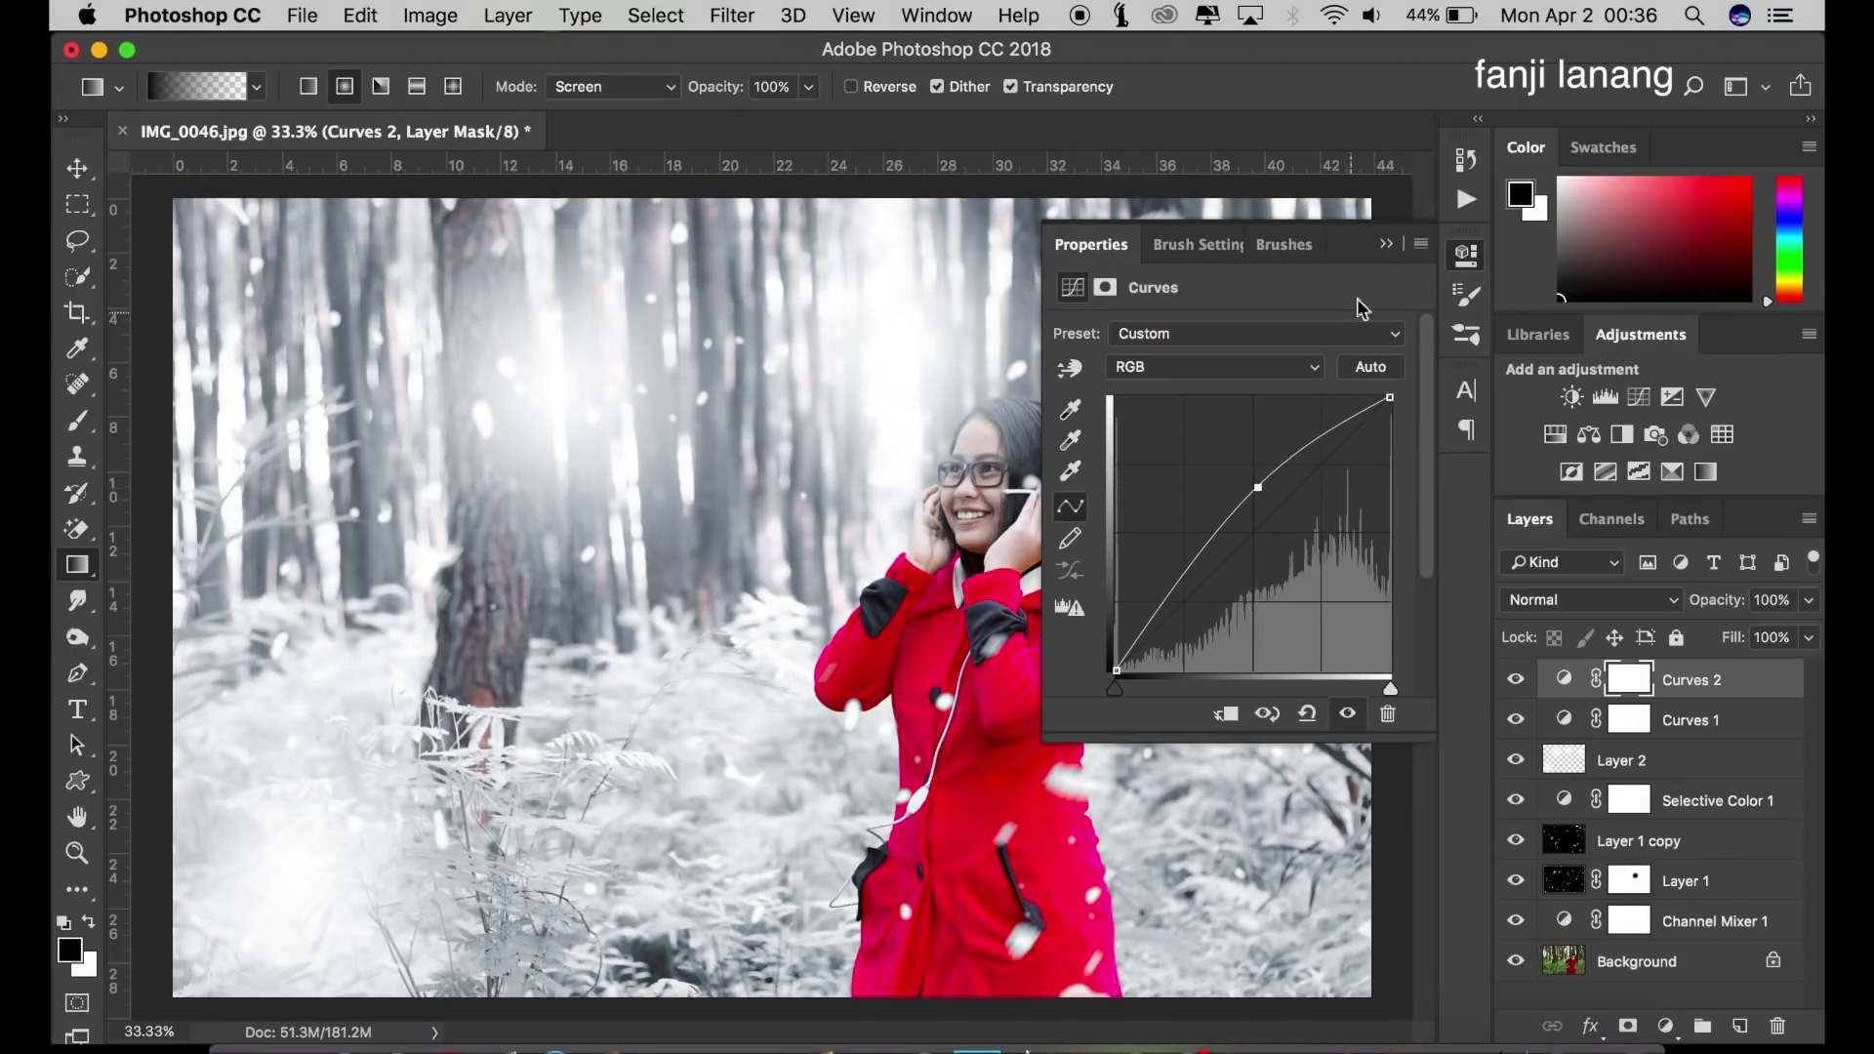
pyautogui.click(1386, 244)
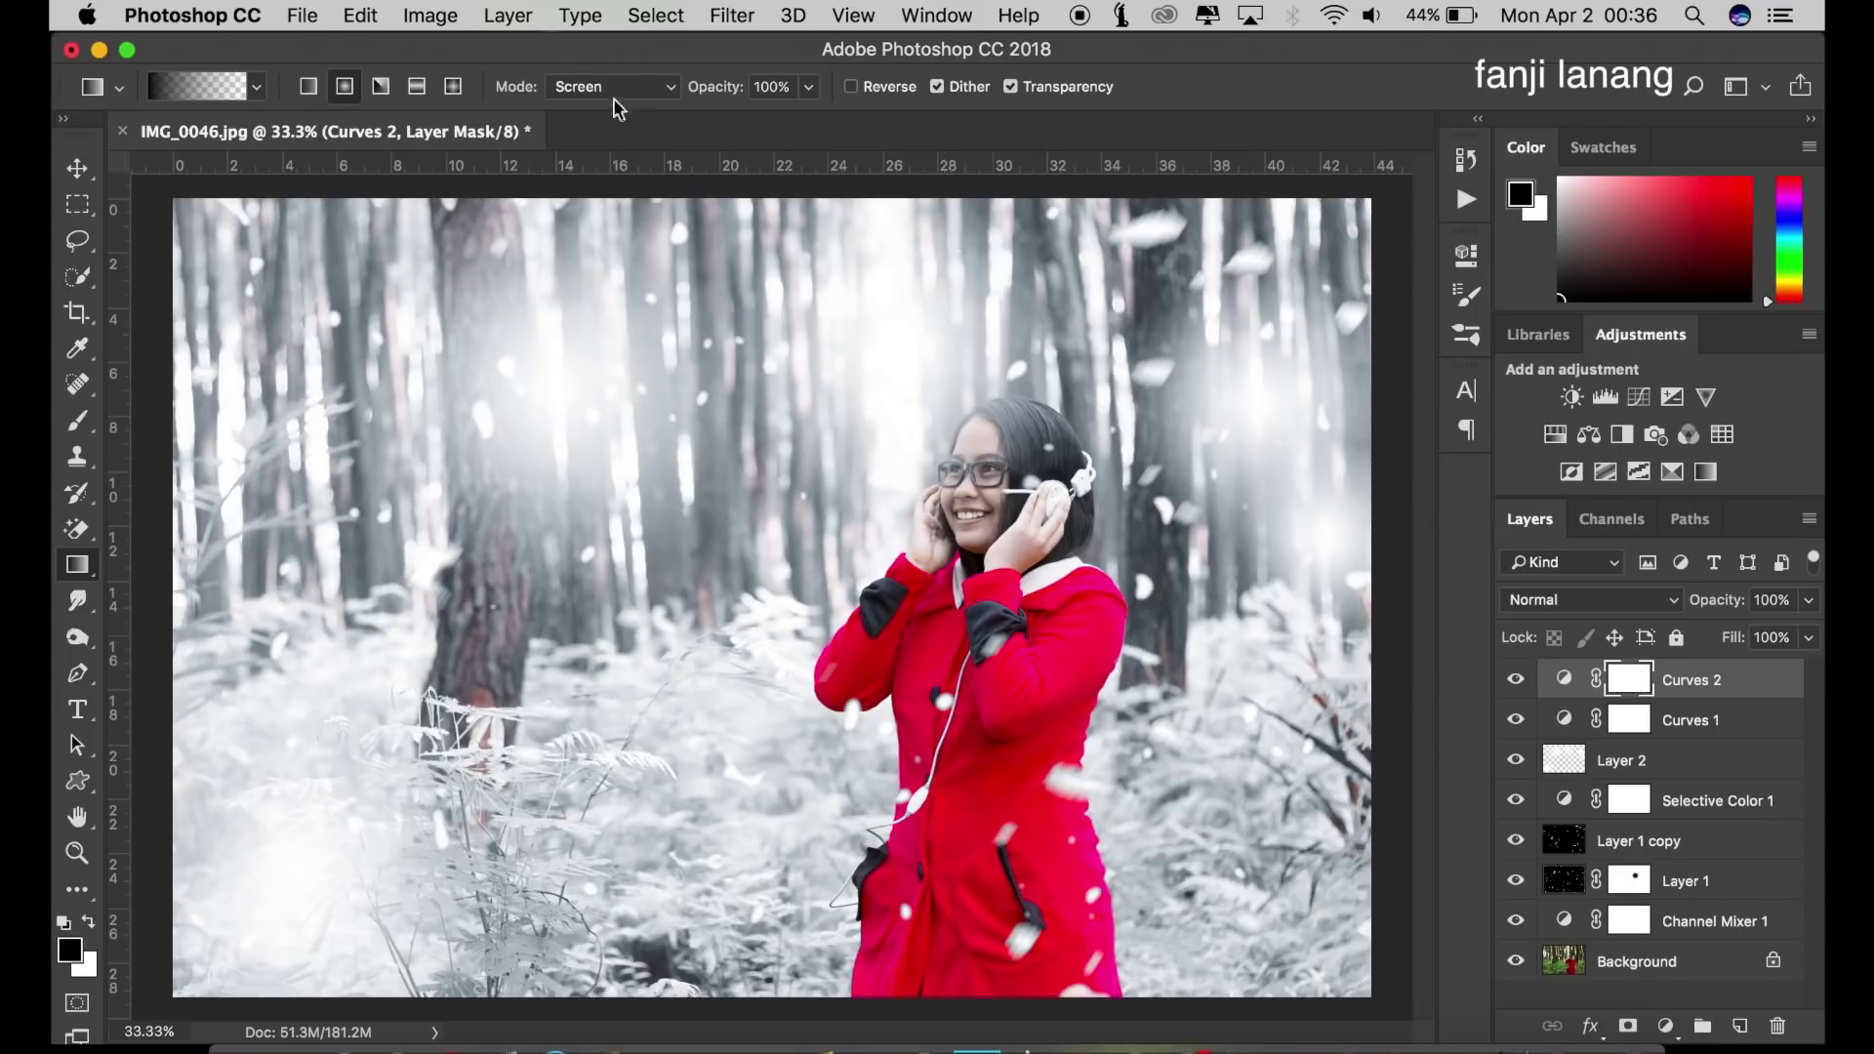
pyautogui.click(645, 18)
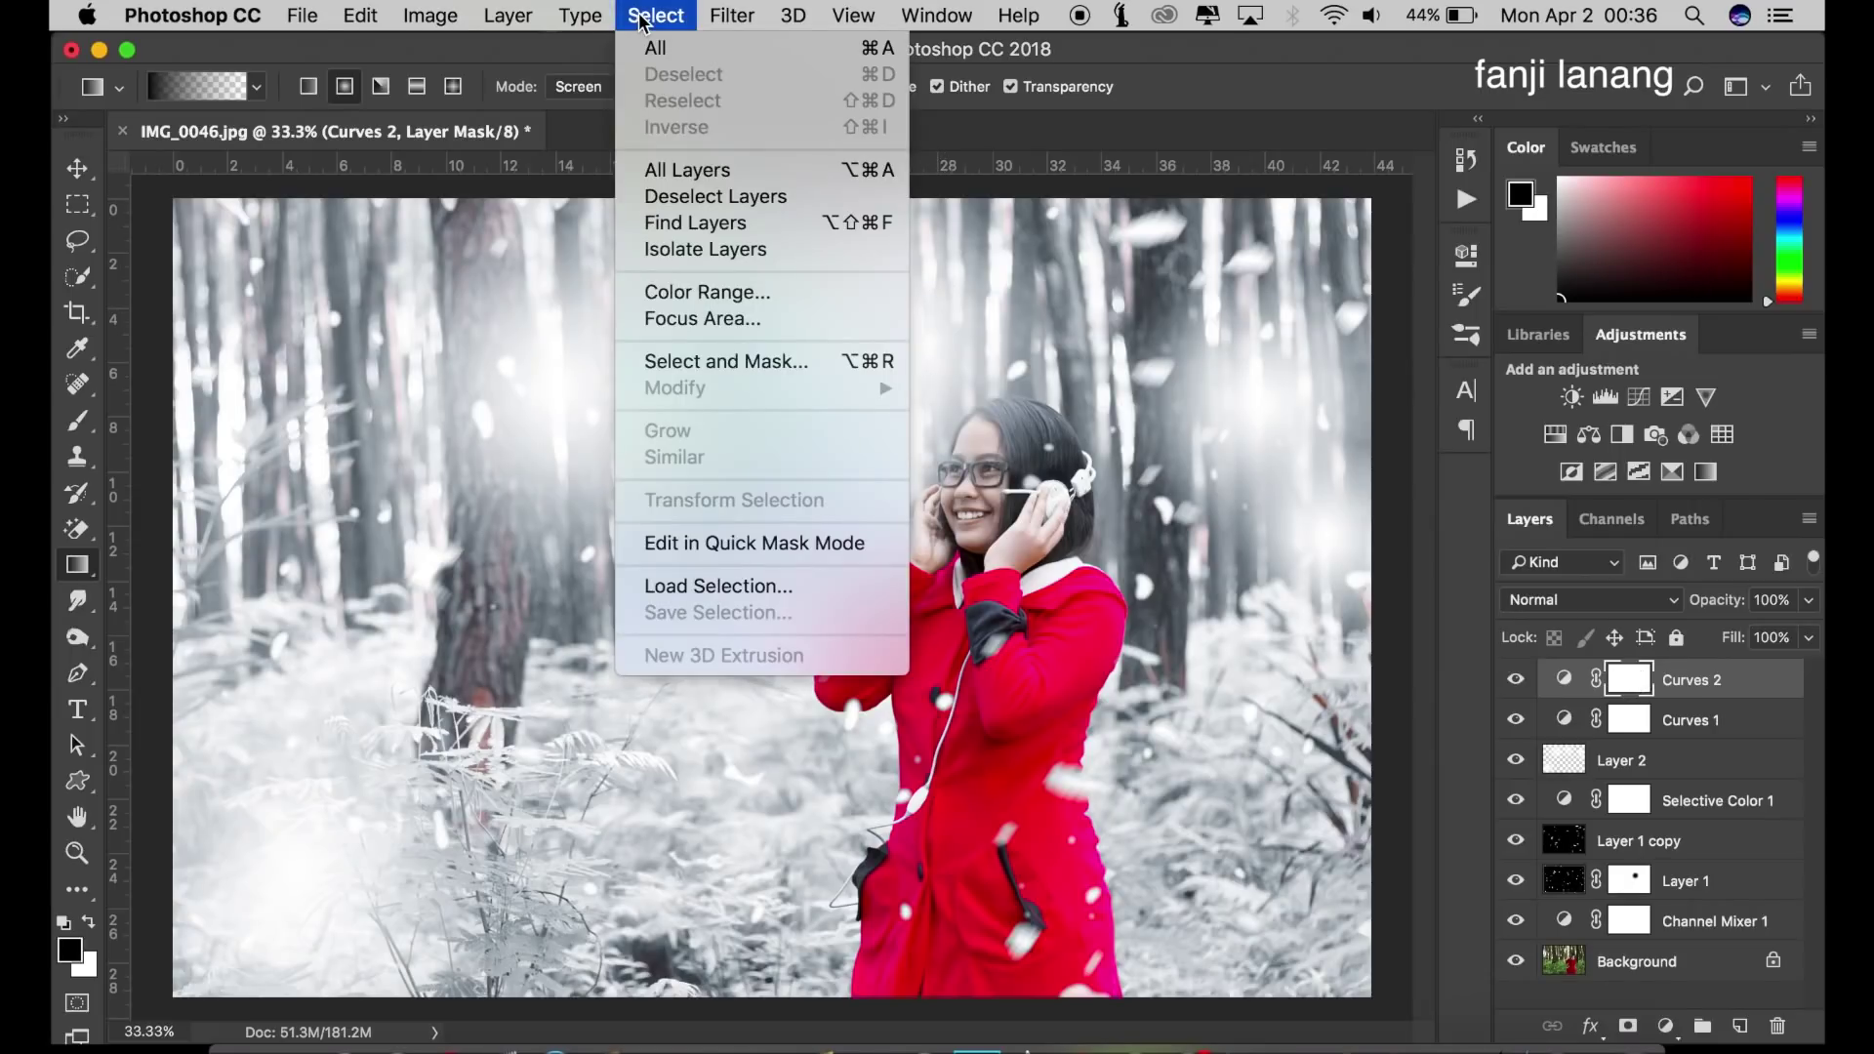
pyautogui.moveTo(476, 91)
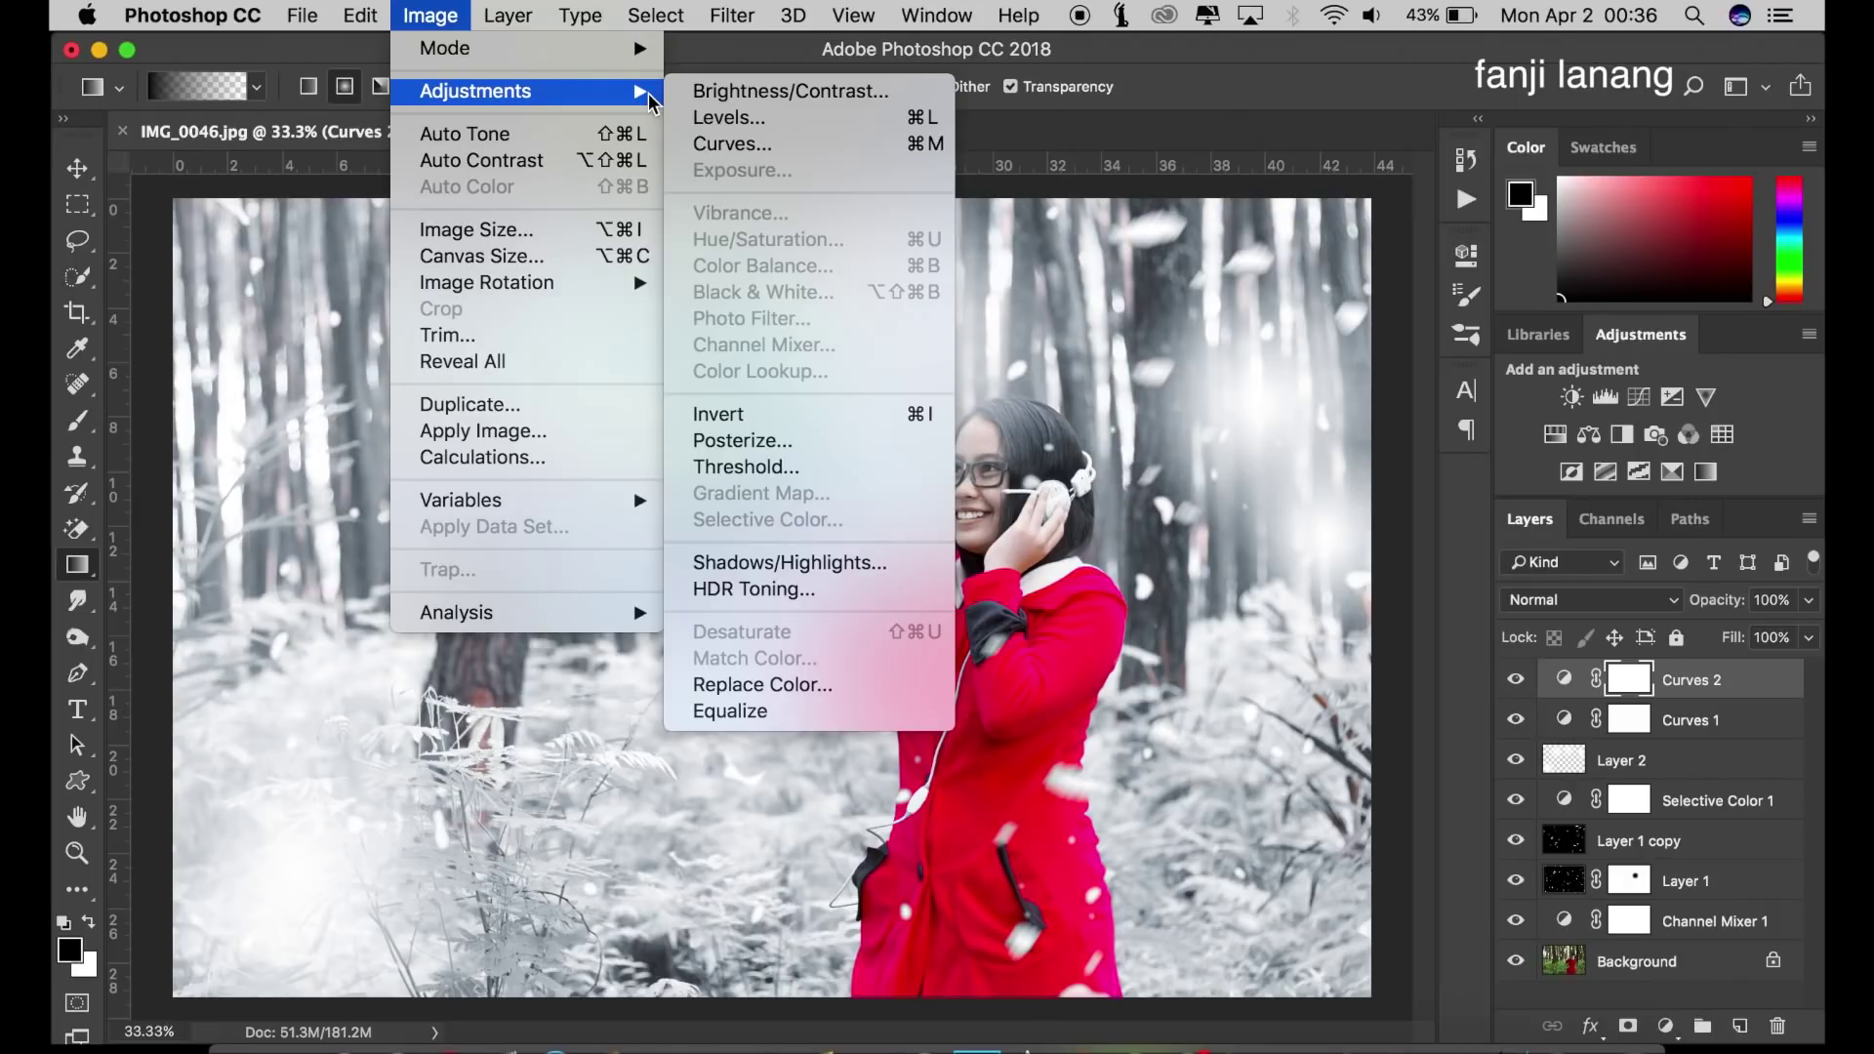
# Step: Invert the Curves 2 mask to black and set up a large white brush at 50% opacity
pyautogui.click(815, 415)
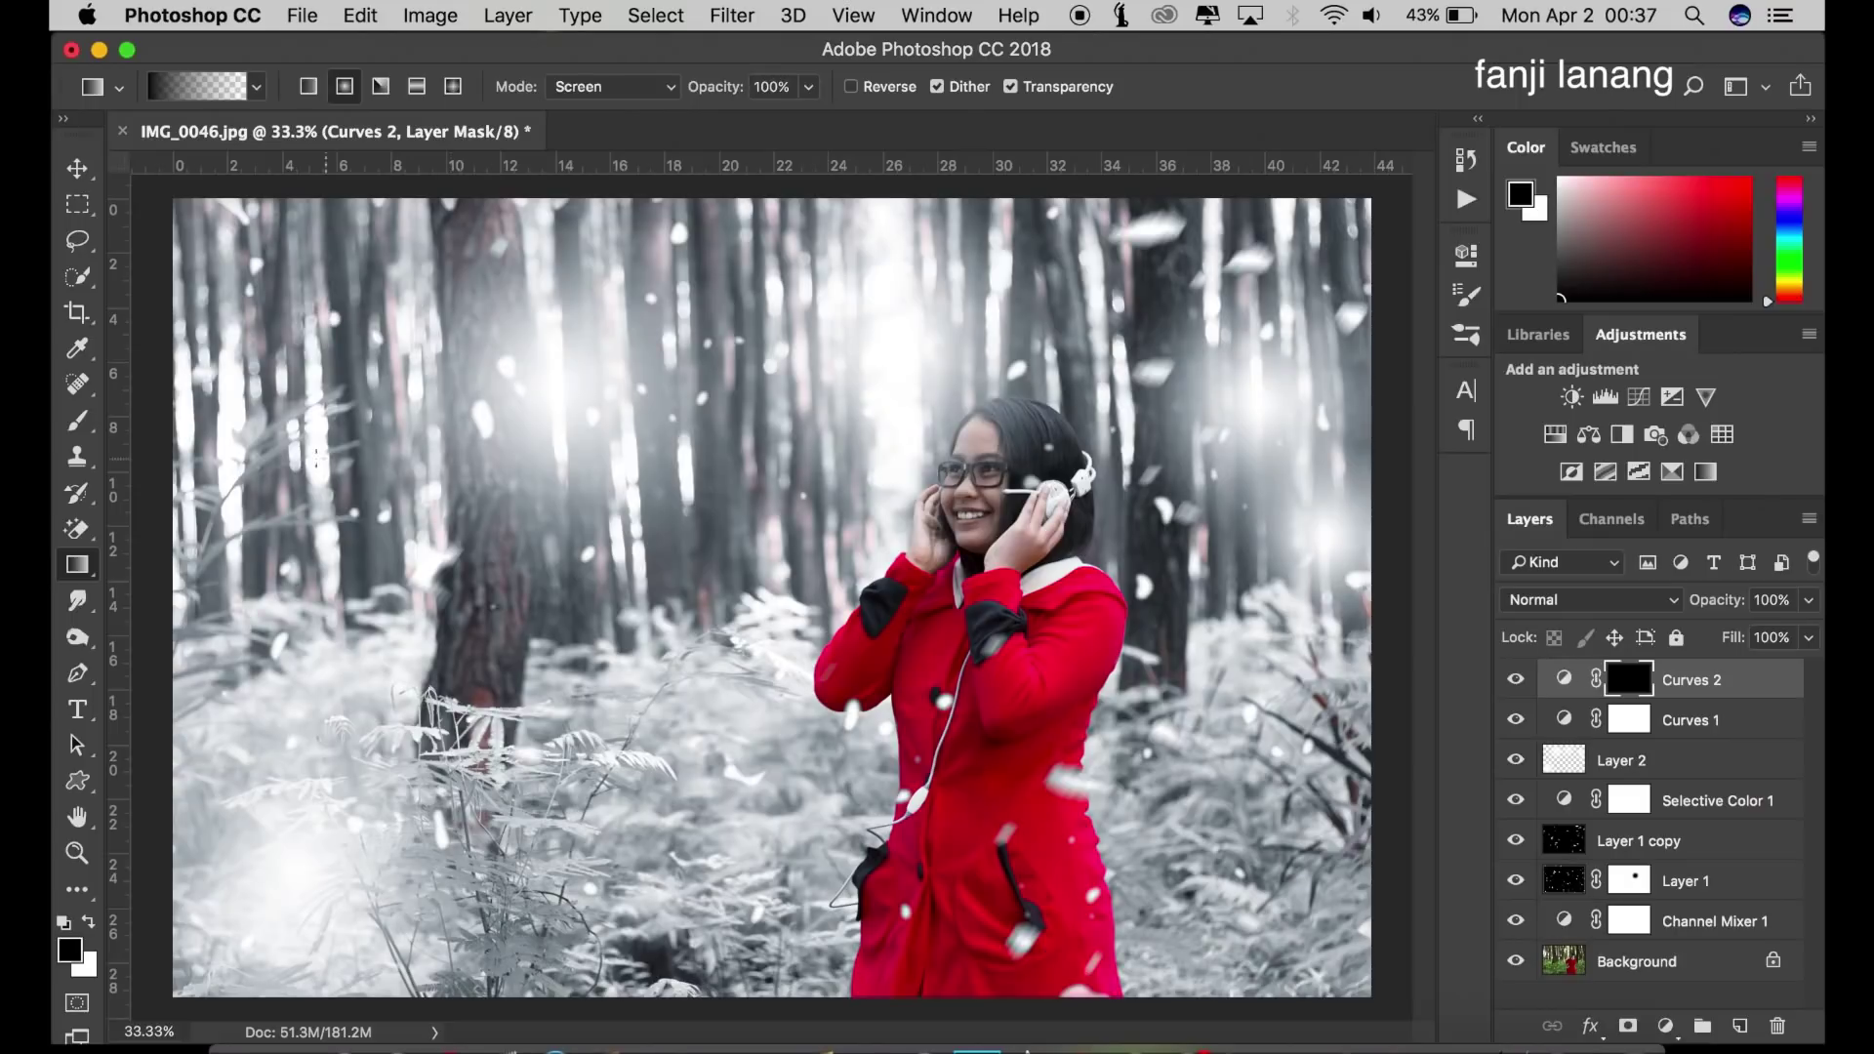
pyautogui.click(83, 433)
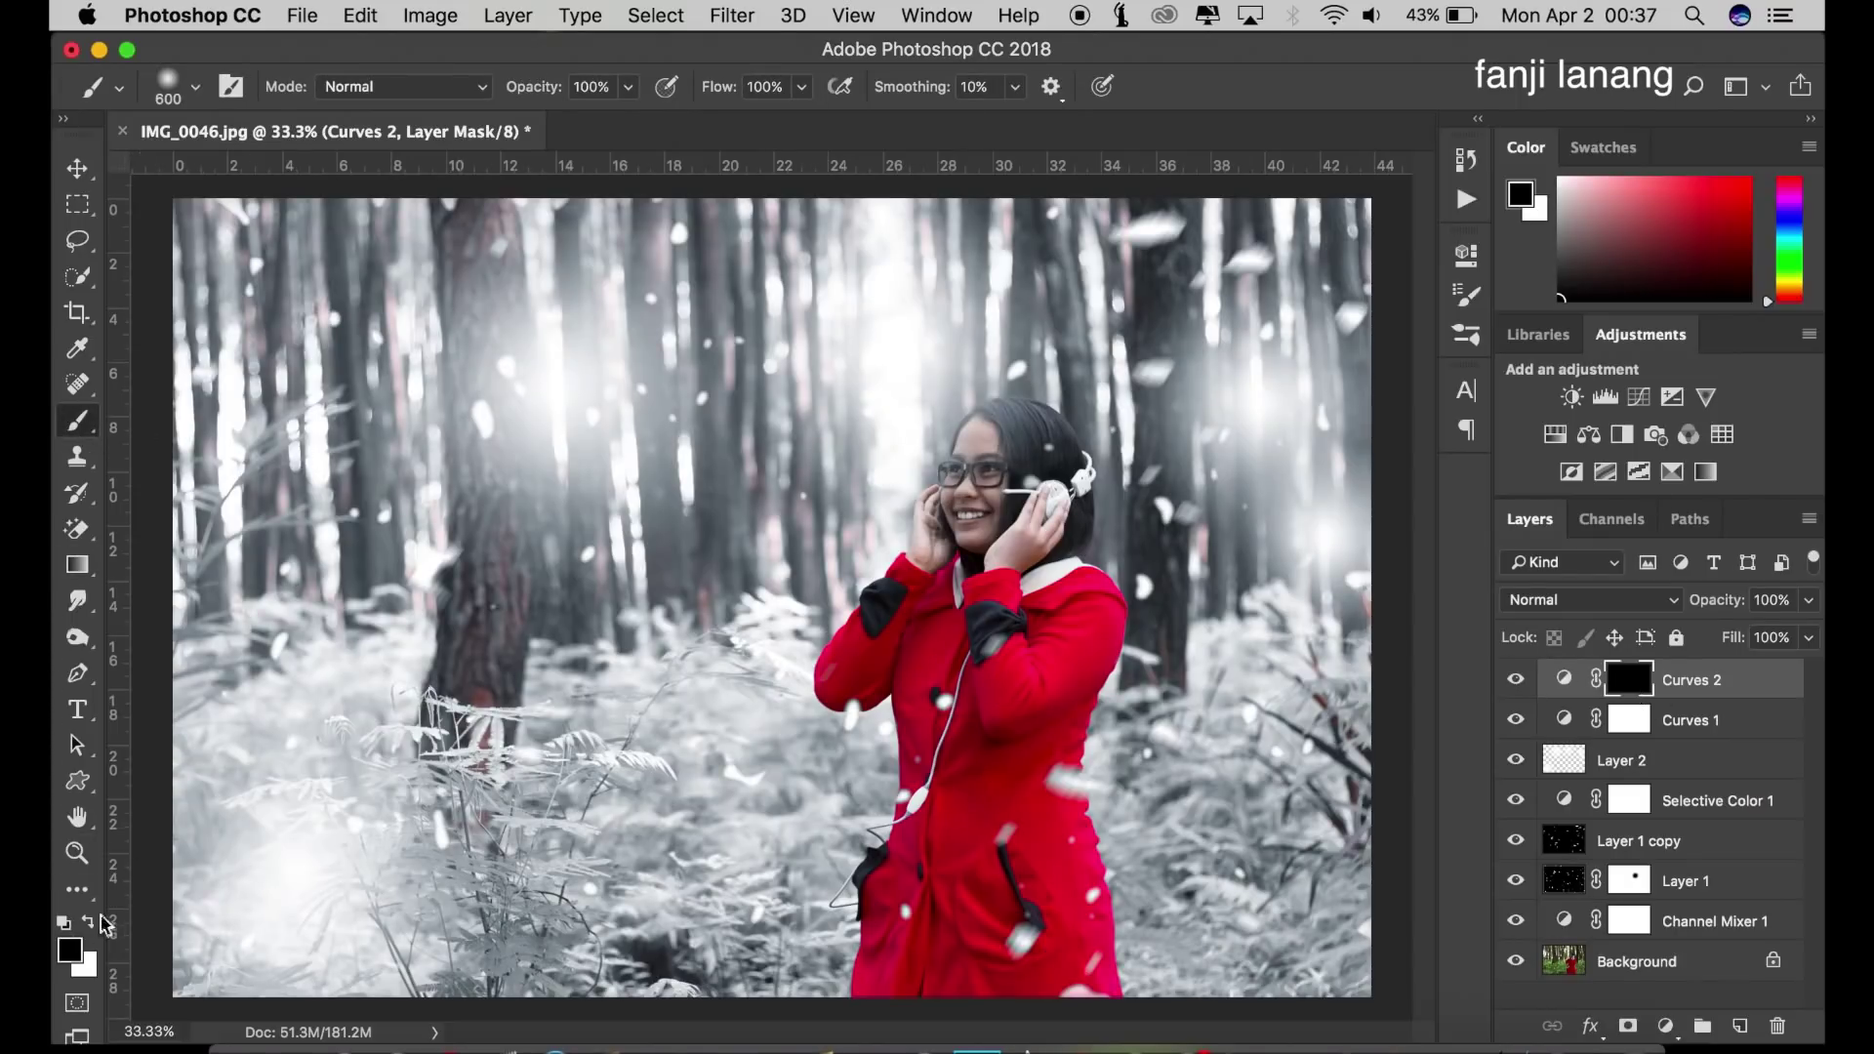
pyautogui.click(87, 924)
pyautogui.press(']')
pyautogui.press(']')
pyautogui.press(']')
pyautogui.press(']')
pyautogui.press(']')
pyautogui.press(']')
pyautogui.press(']')
pyautogui.press(']')
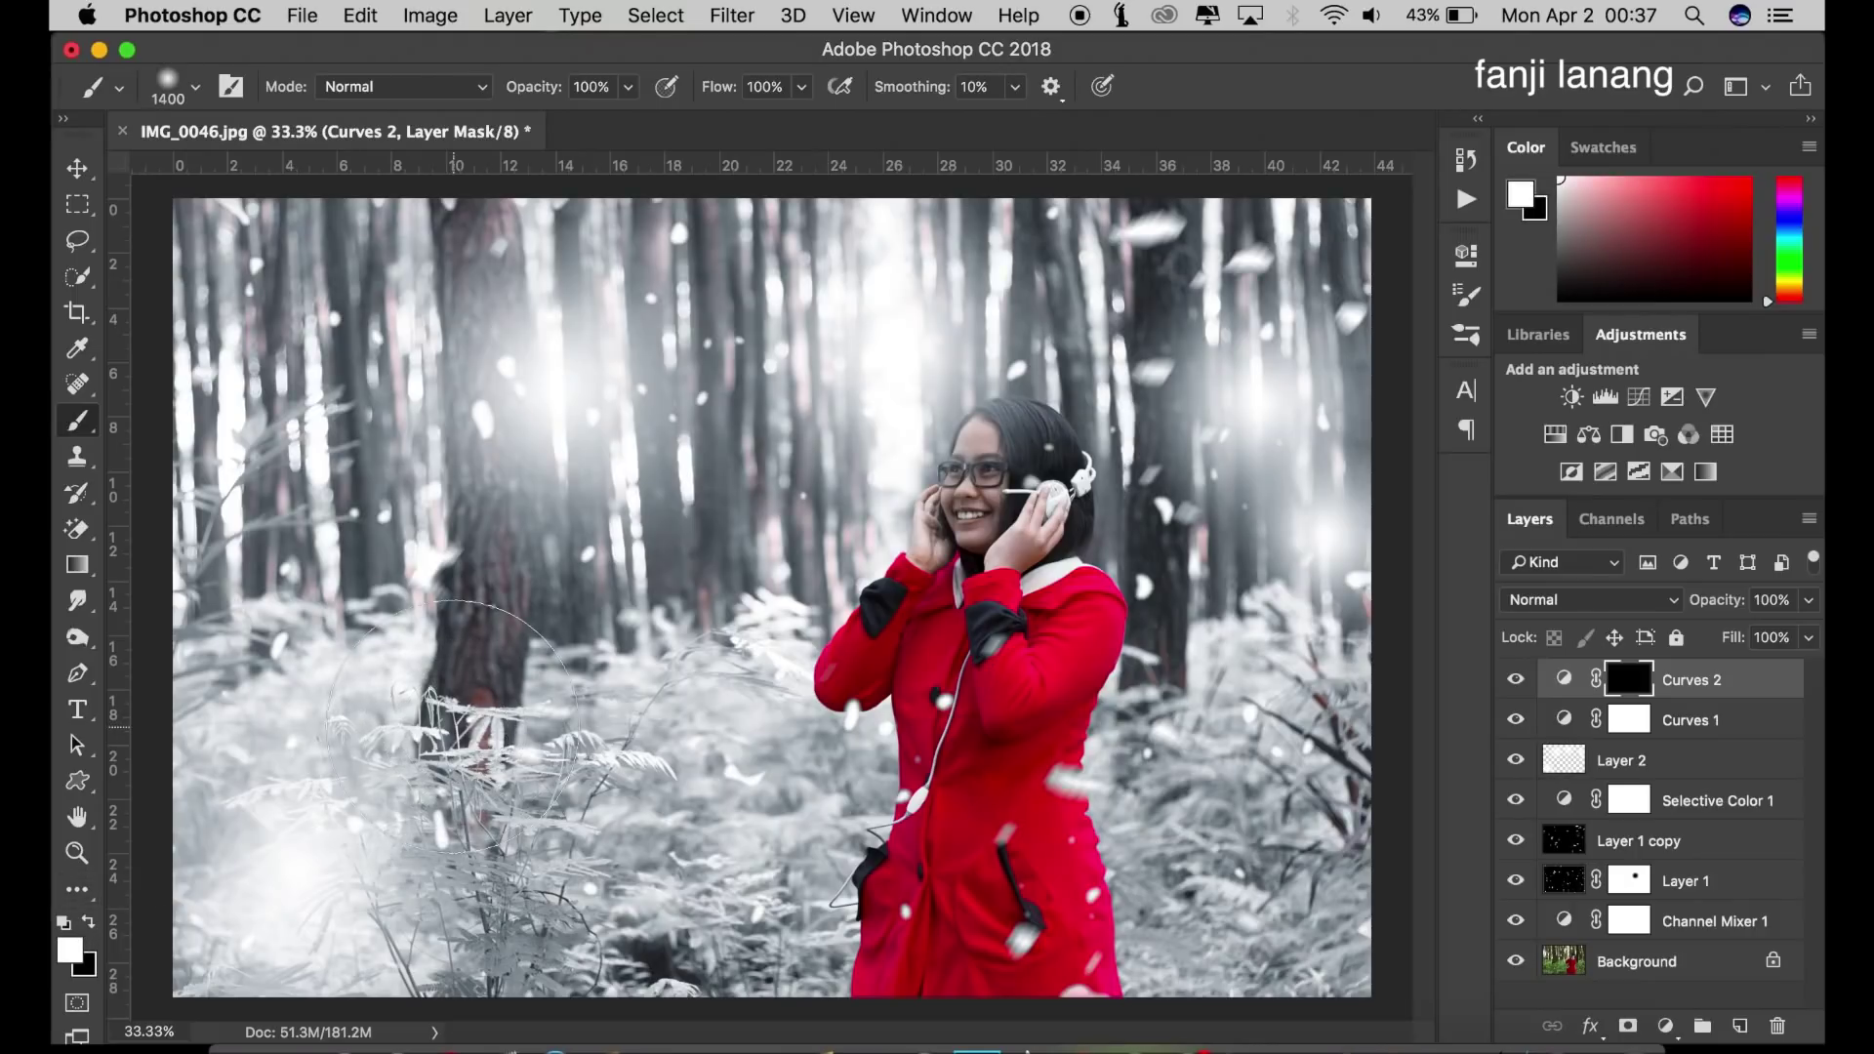
pyautogui.click(630, 87)
pyautogui.moveTo(629, 118); pyautogui.dragTo(567, 122)
# Step: Paint the brightening back in as a soft white spot over the woman's face
pyautogui.click(954, 473)
pyautogui.click(957, 513)
pyautogui.moveTo(957, 514); pyautogui.dragTo(961, 499)
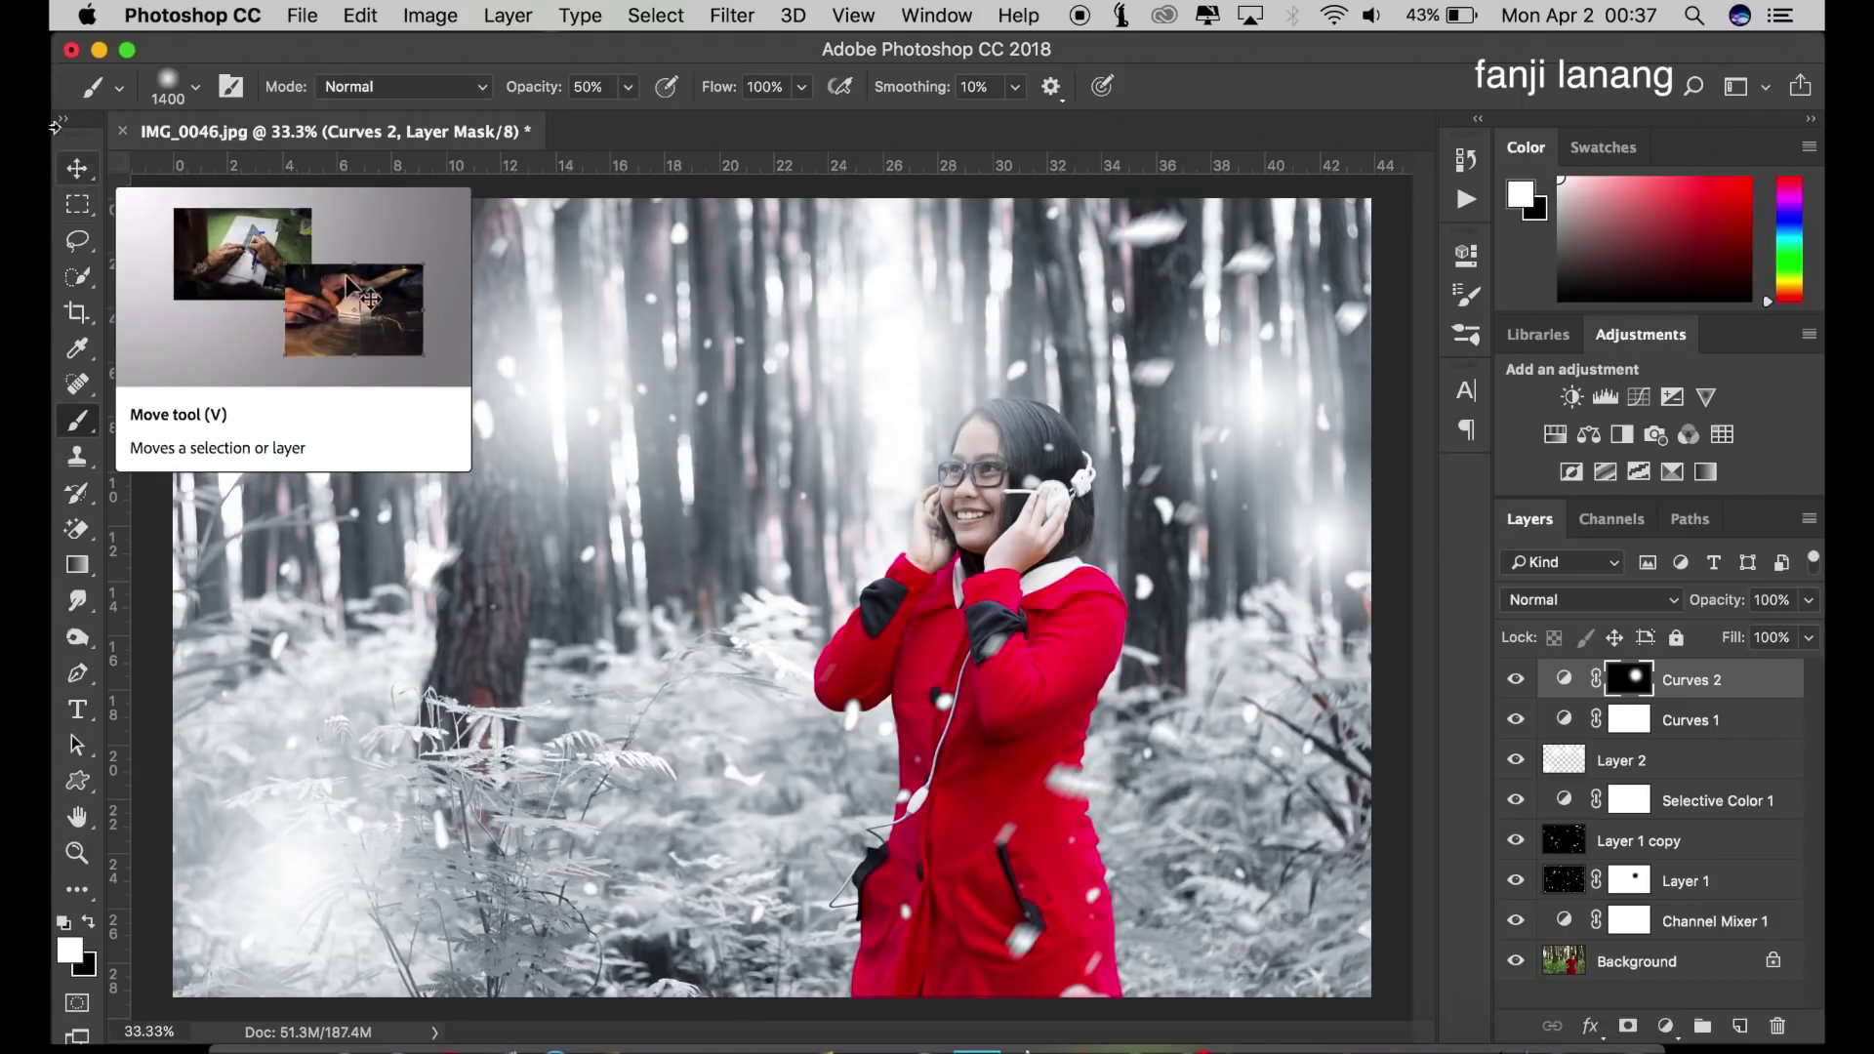
pyautogui.click(82, 174)
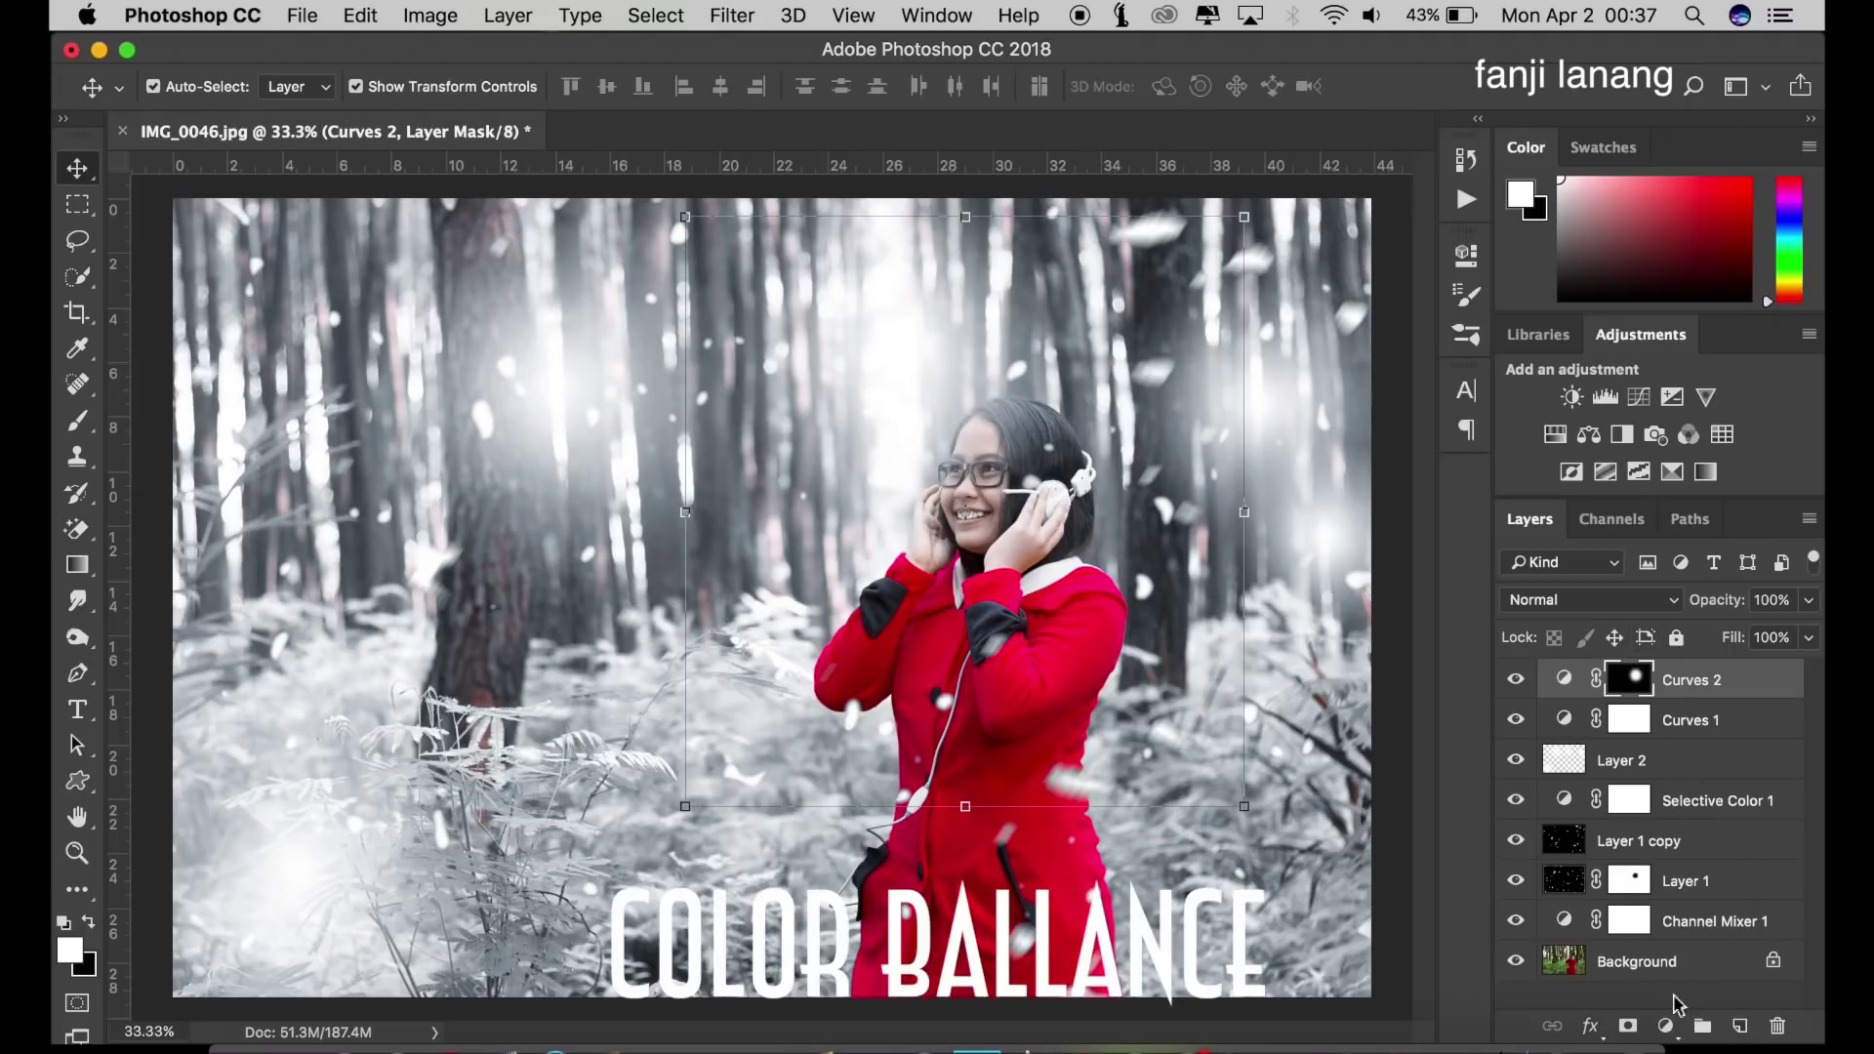
# Step: Add a Color Balance layer with midtones at Cyan -9, Green +7, Blue +13
pyautogui.click(1668, 1026)
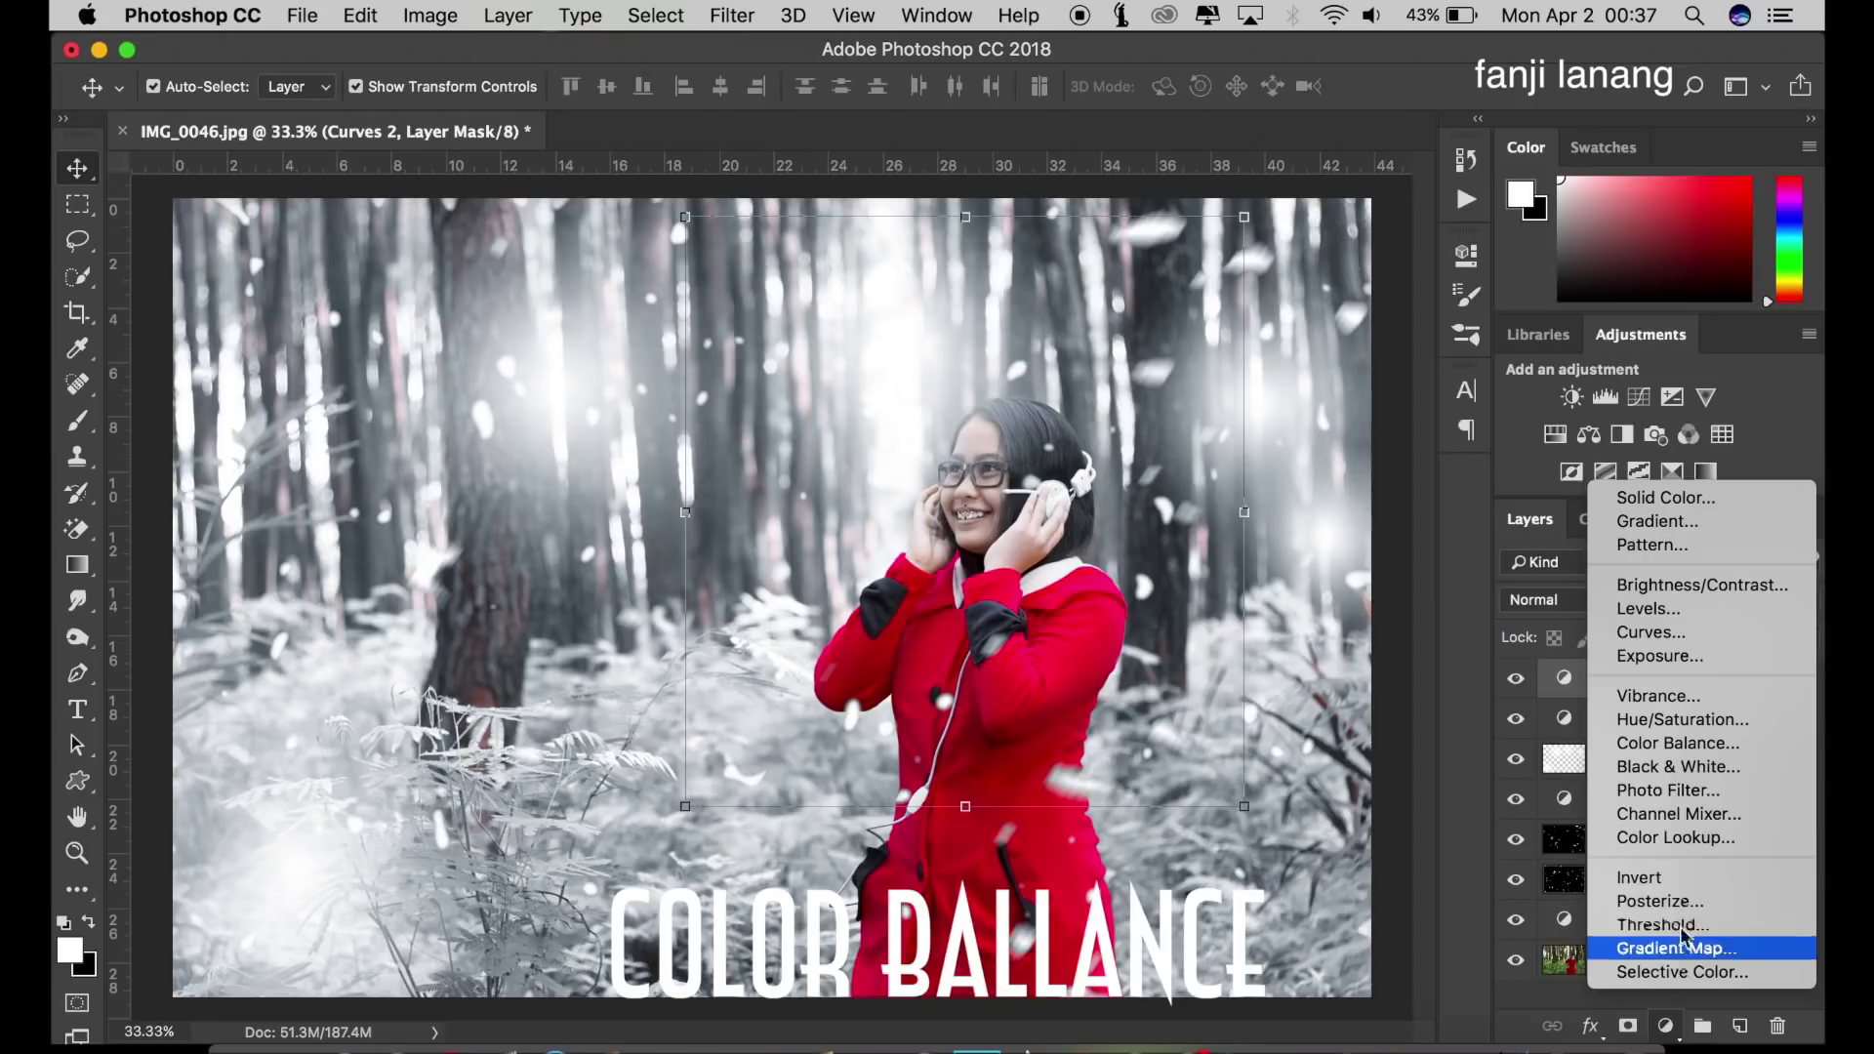
pyautogui.click(1696, 744)
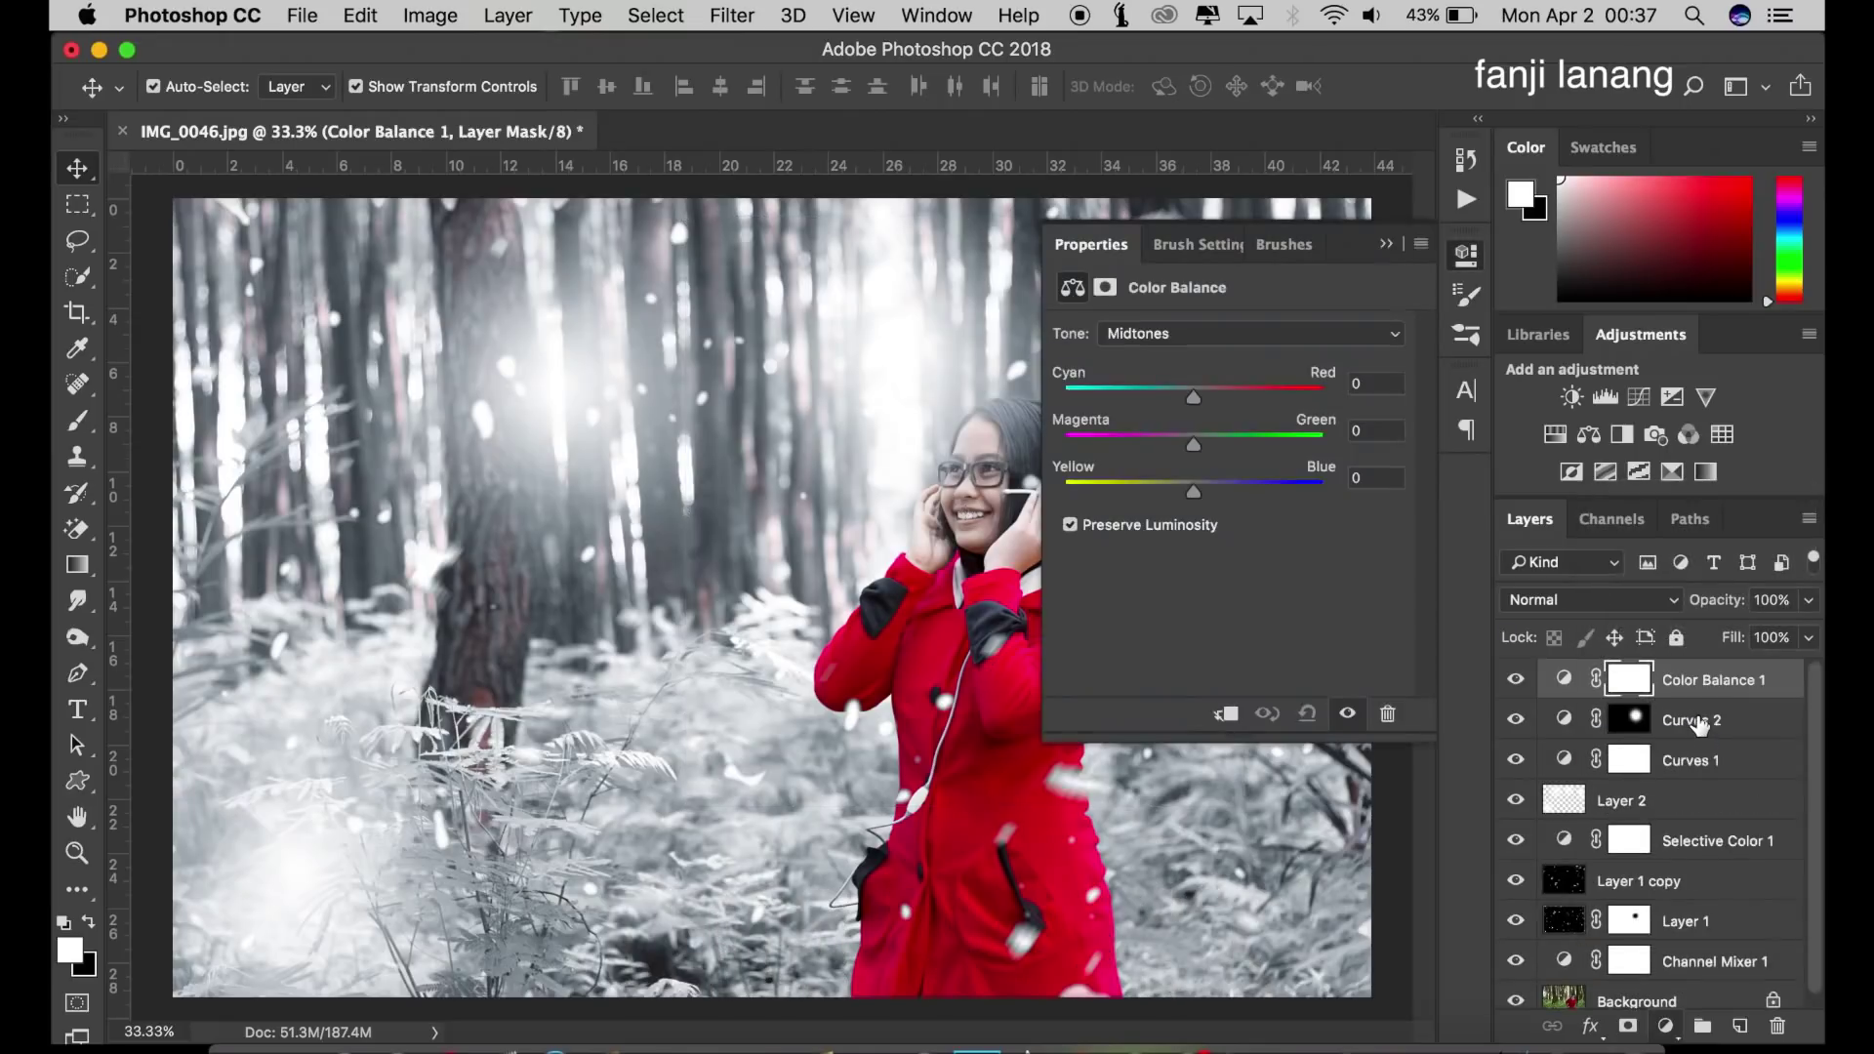
pyautogui.moveTo(1190, 400); pyautogui.dragTo(1184, 400)
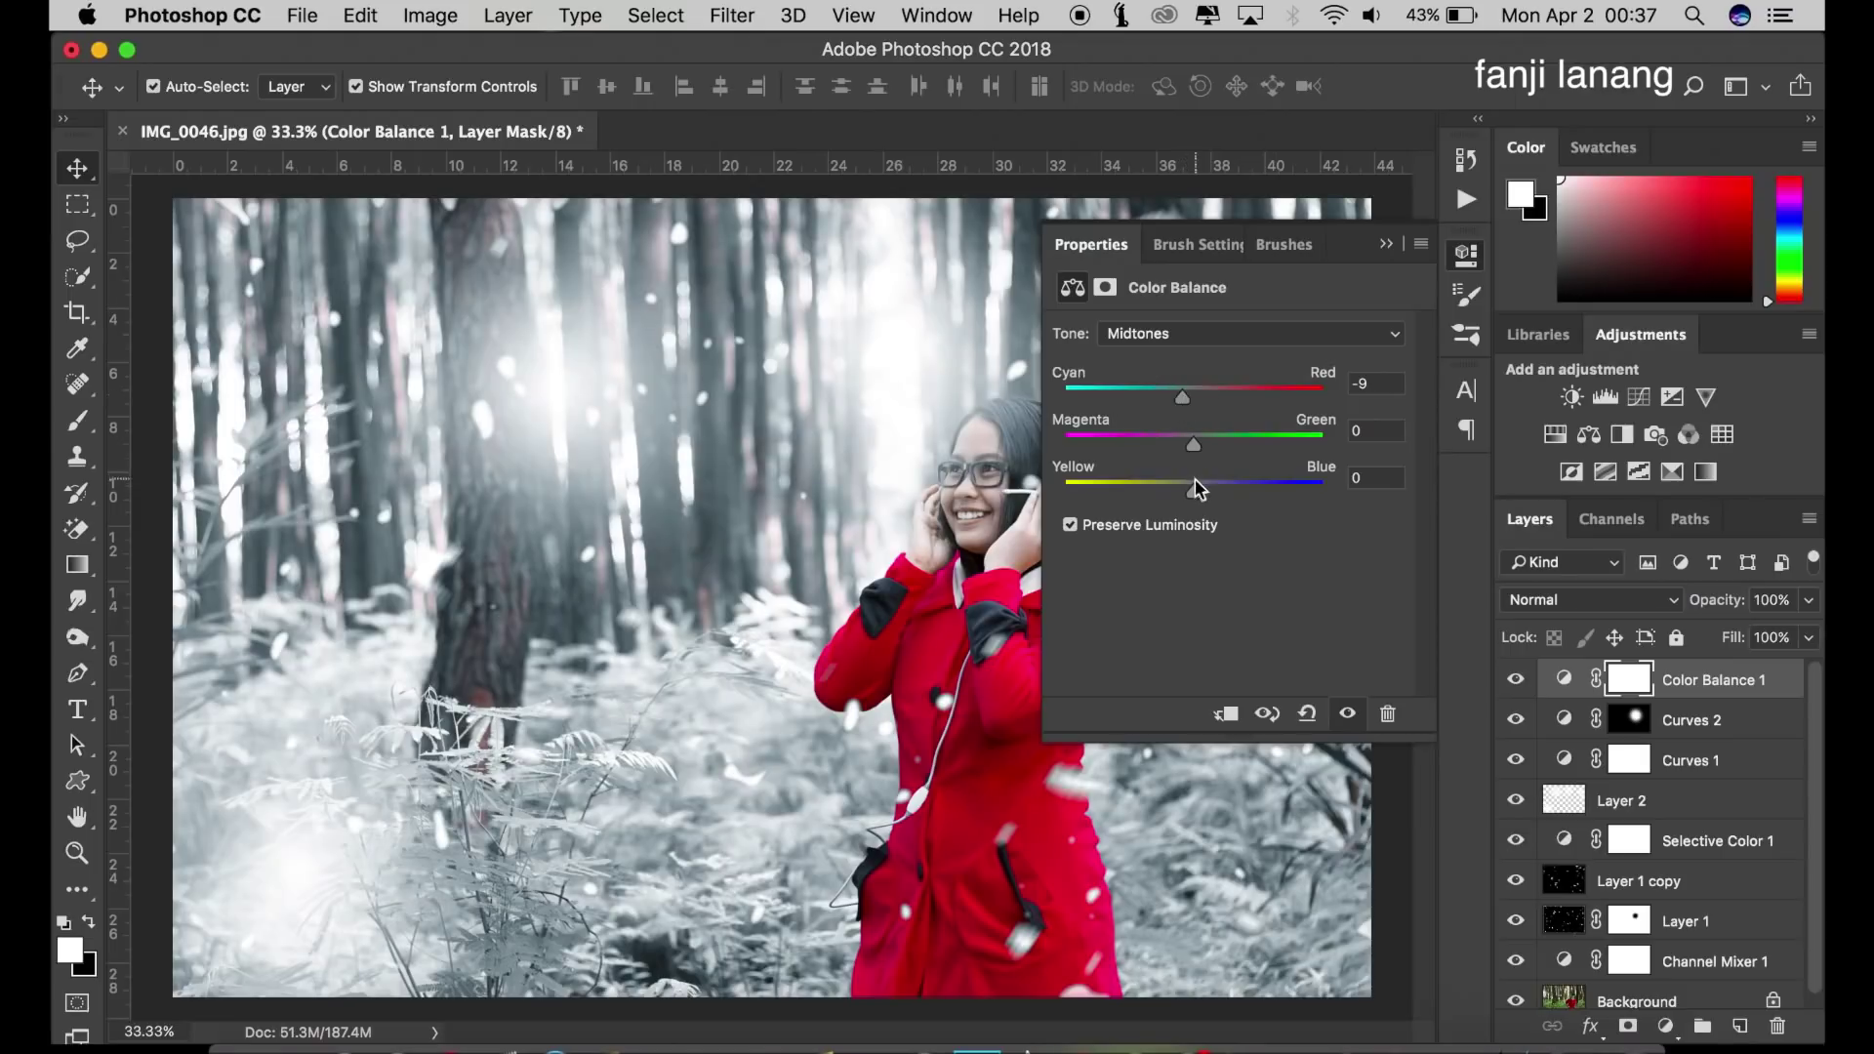
pyautogui.moveTo(1193, 493); pyautogui.dragTo(1206, 498)
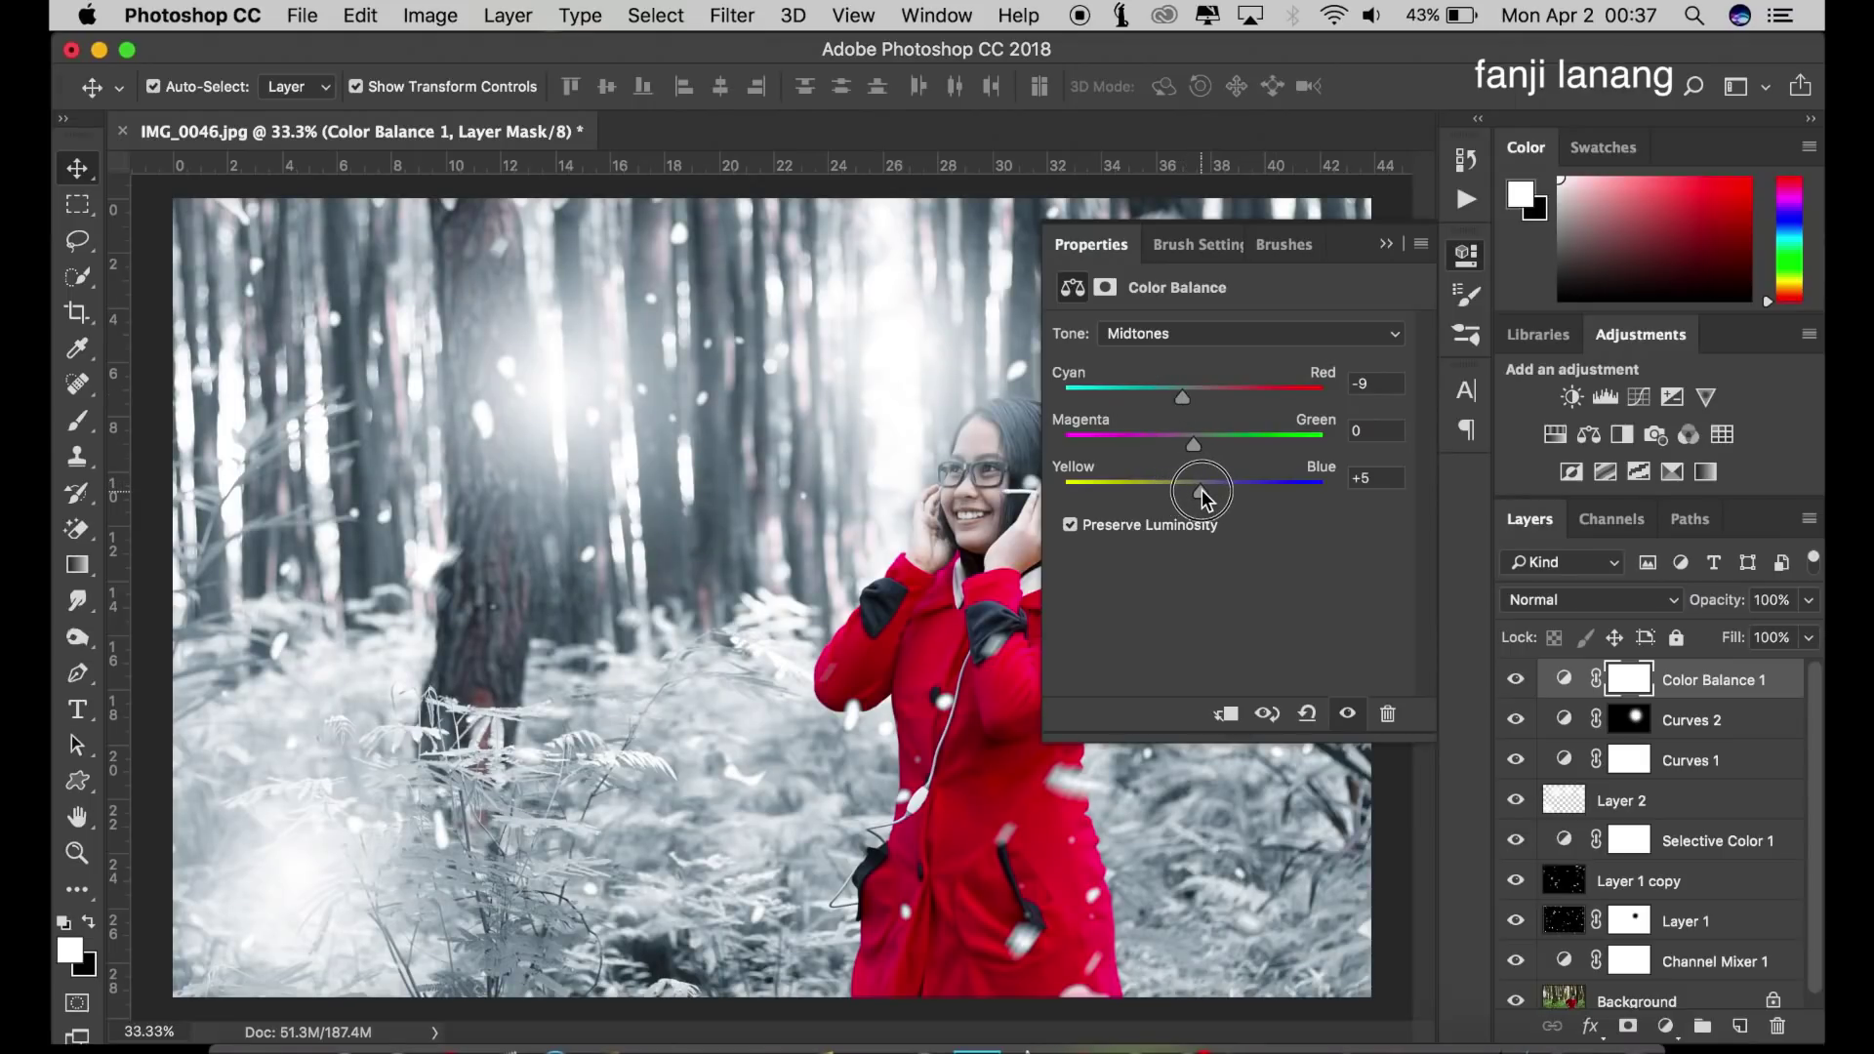
pyautogui.moveTo(1205, 498); pyautogui.dragTo(1212, 456)
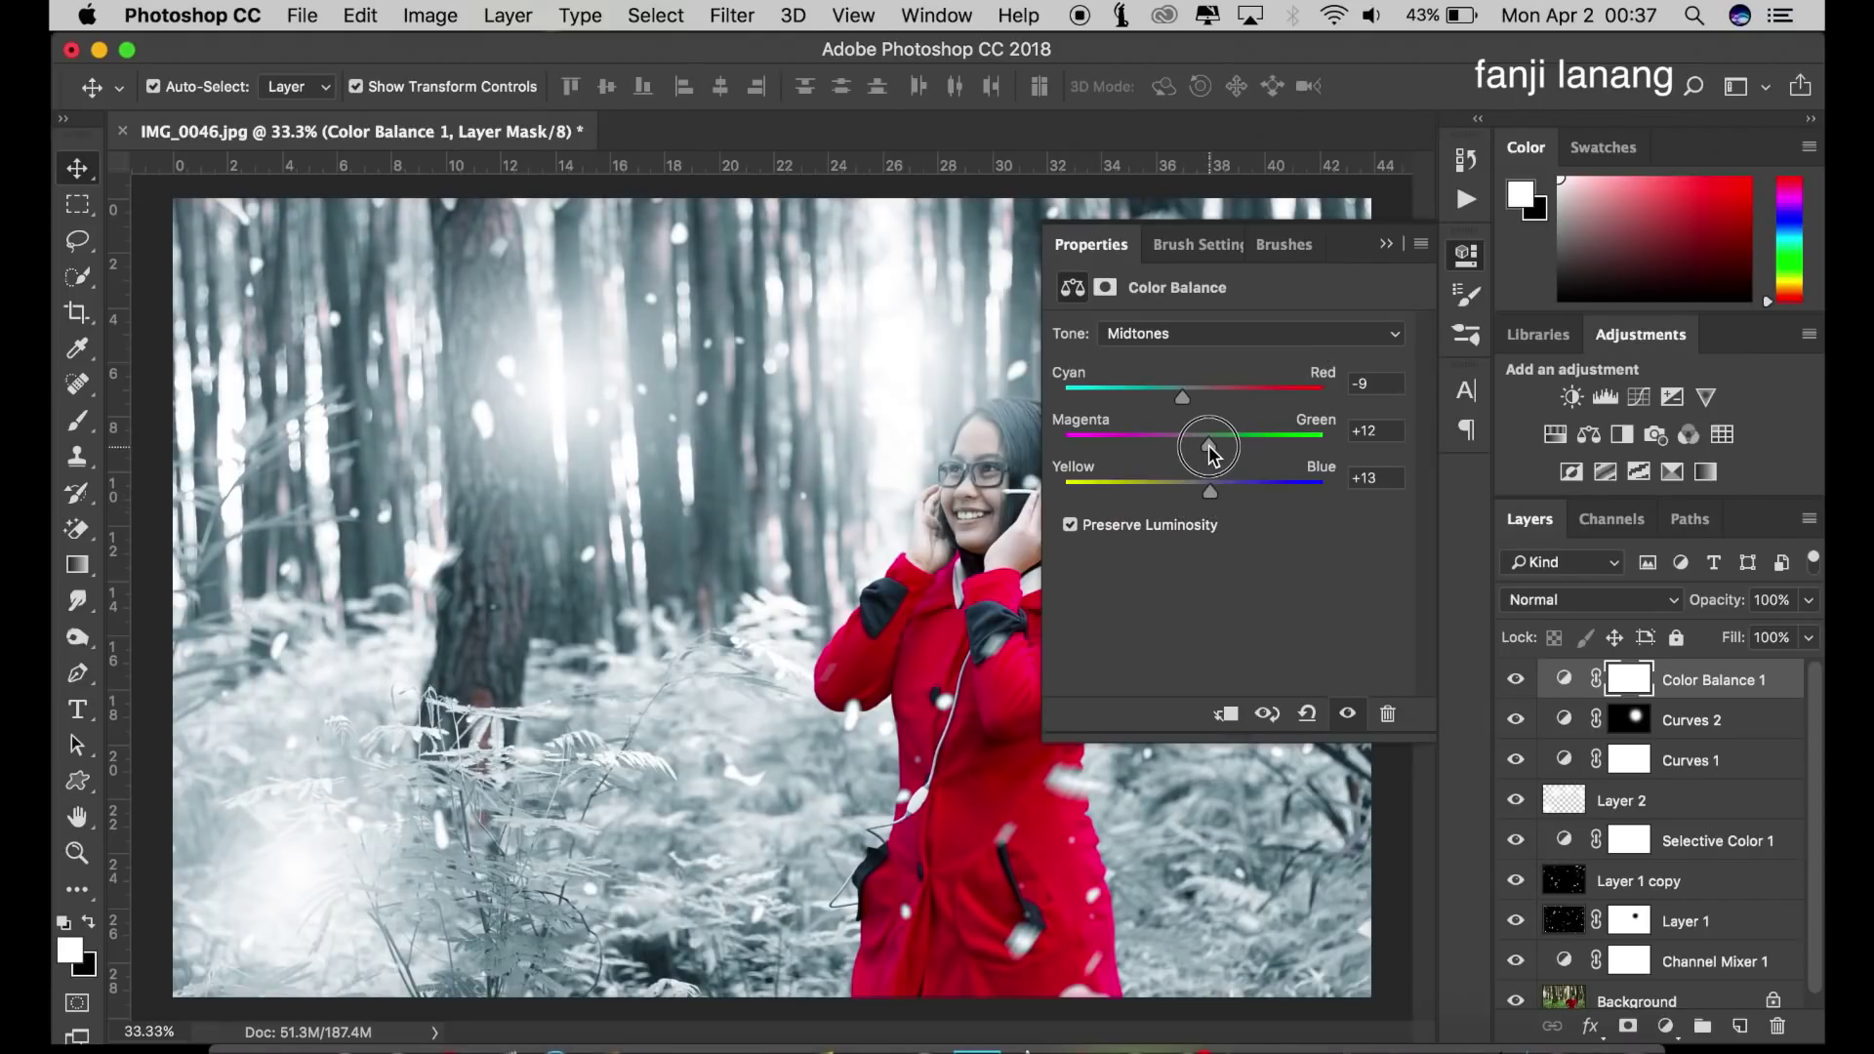
pyautogui.moveTo(1210, 454); pyautogui.dragTo(1204, 454)
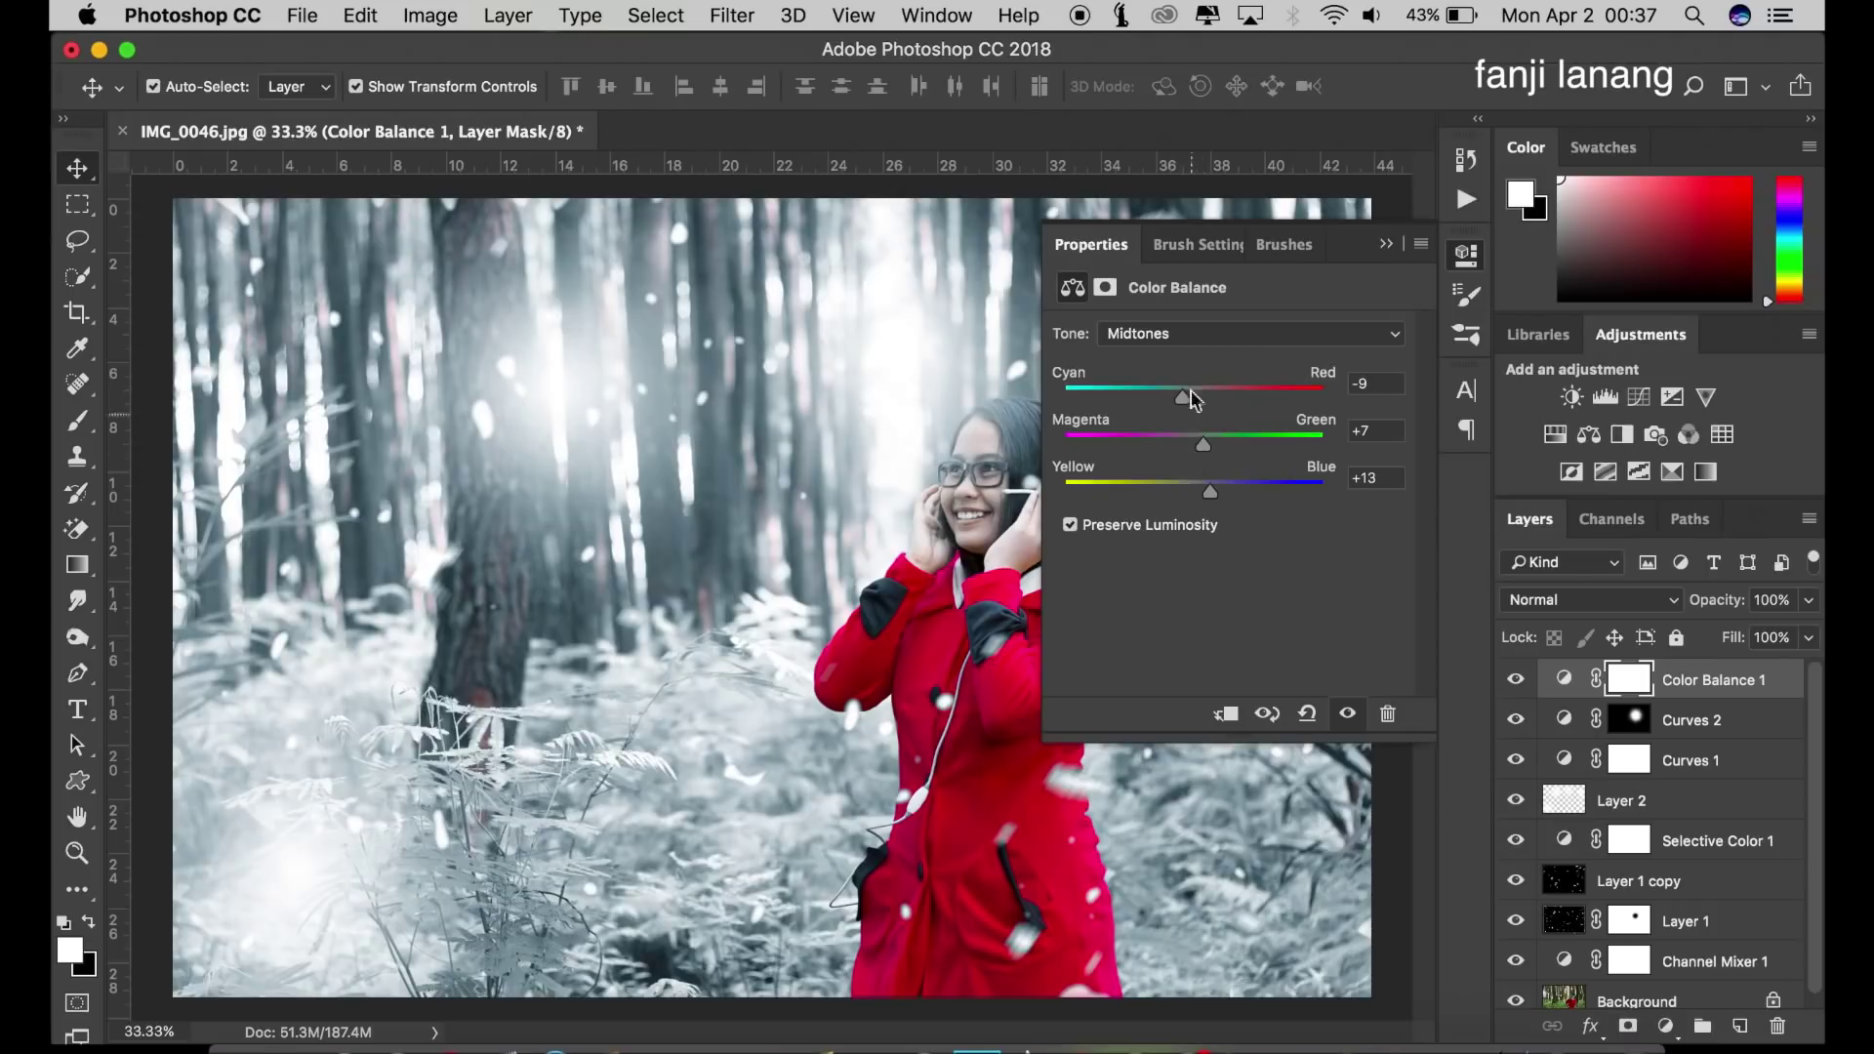
# Step: Set the Color Balance highlights to Cyan -7, Green +5 and slightly toward blue
pyautogui.click(1211, 342)
pyautogui.click(1217, 358)
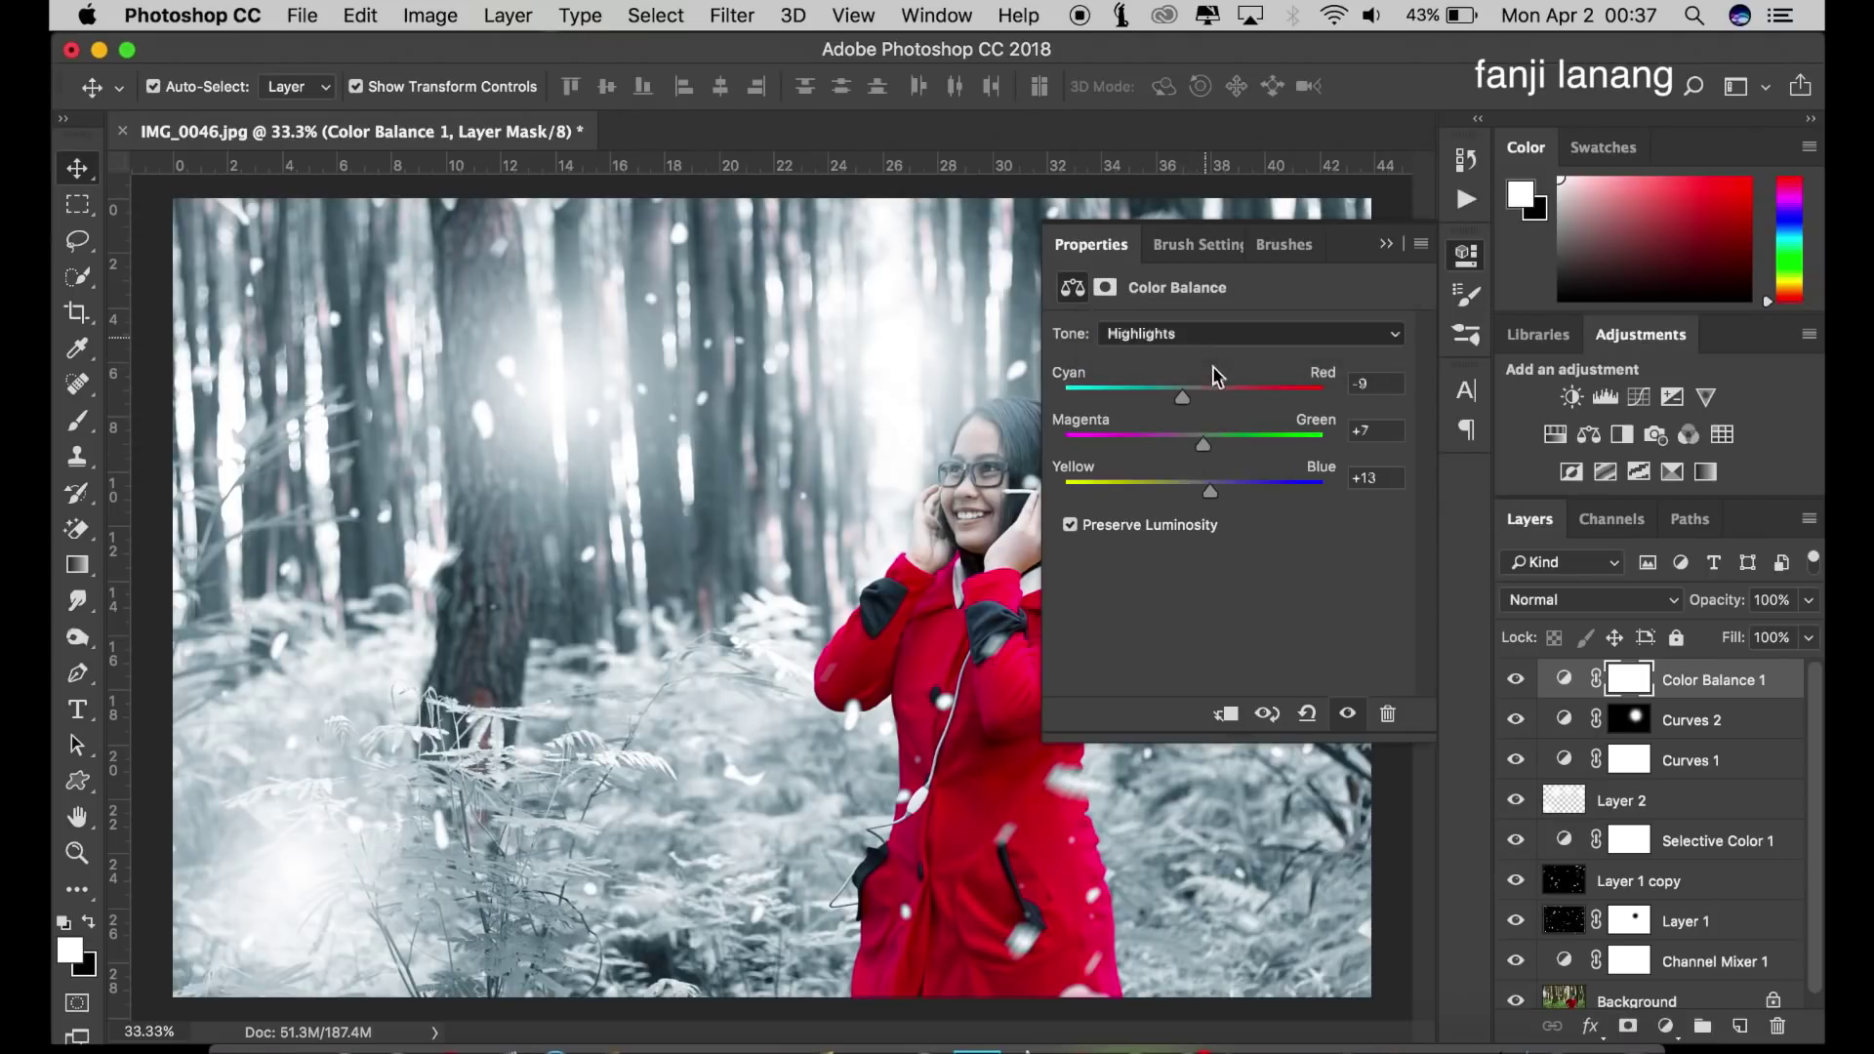
pyautogui.moveTo(1193, 397); pyautogui.dragTo(1184, 397)
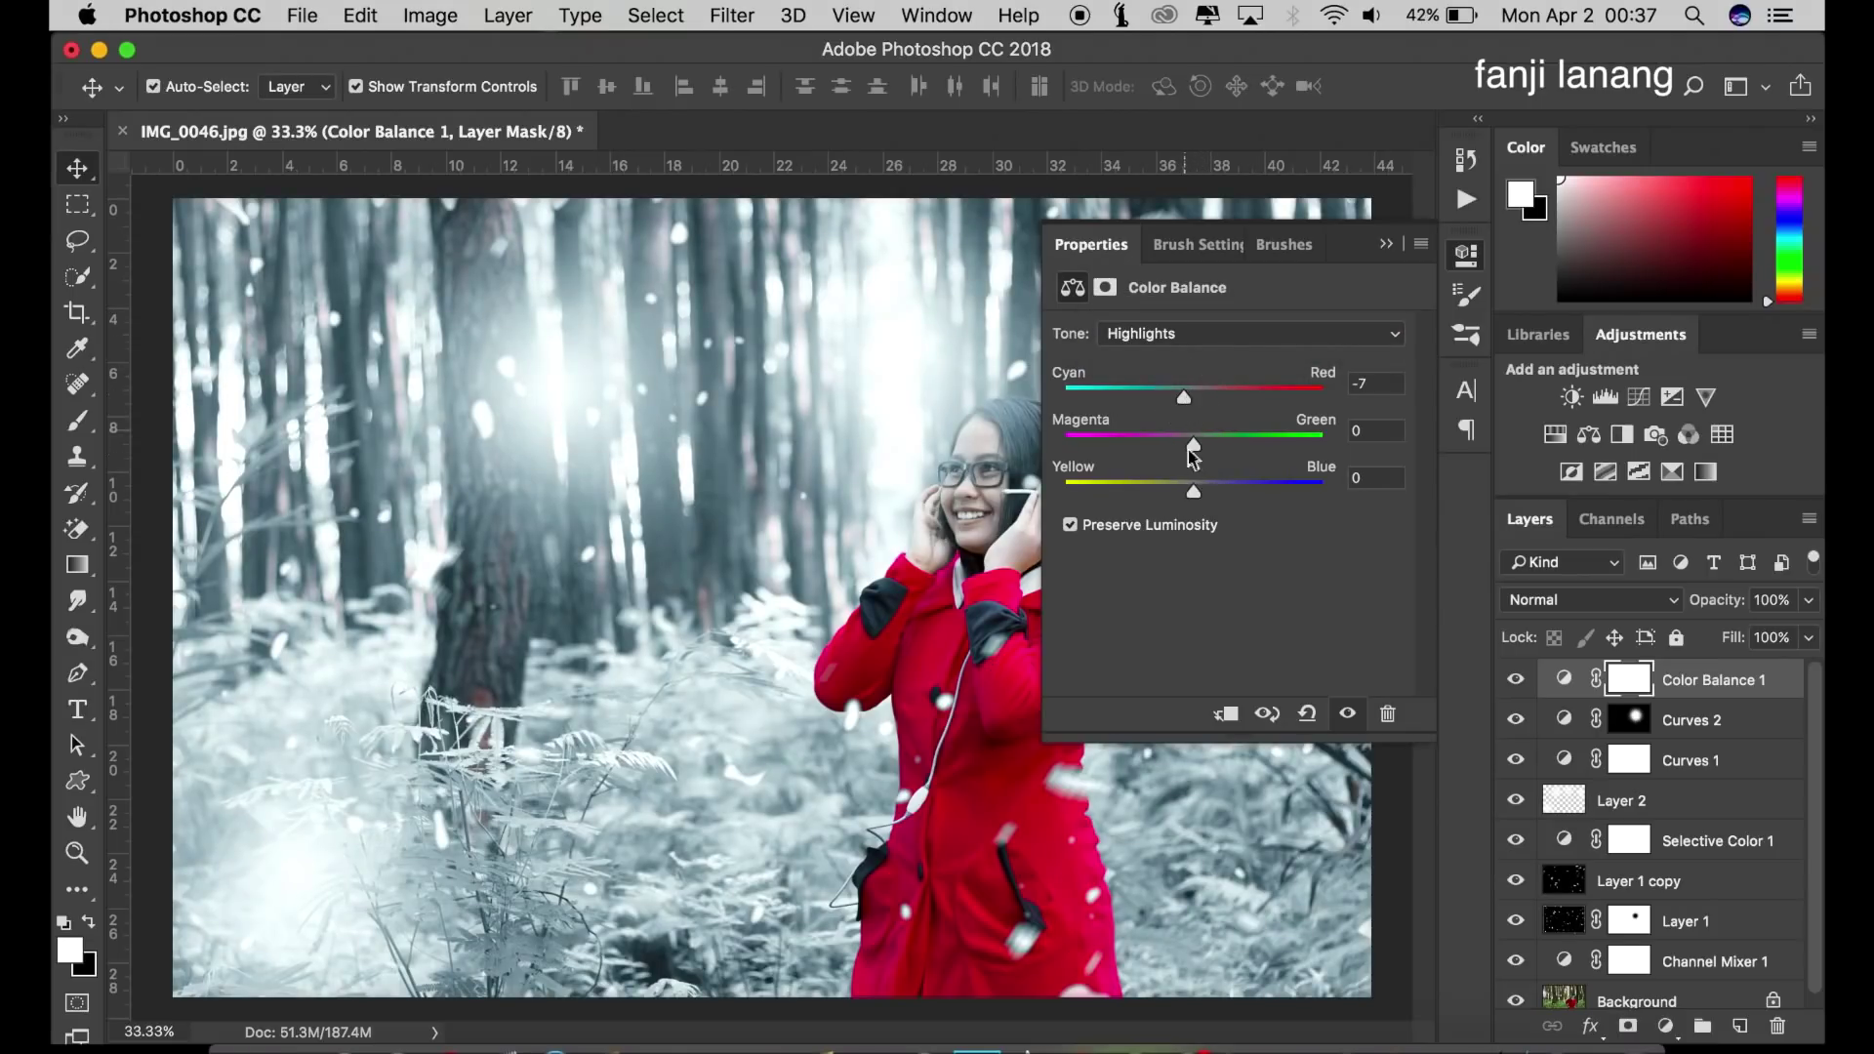
pyautogui.moveTo(1189, 487); pyautogui.dragTo(1200, 491)
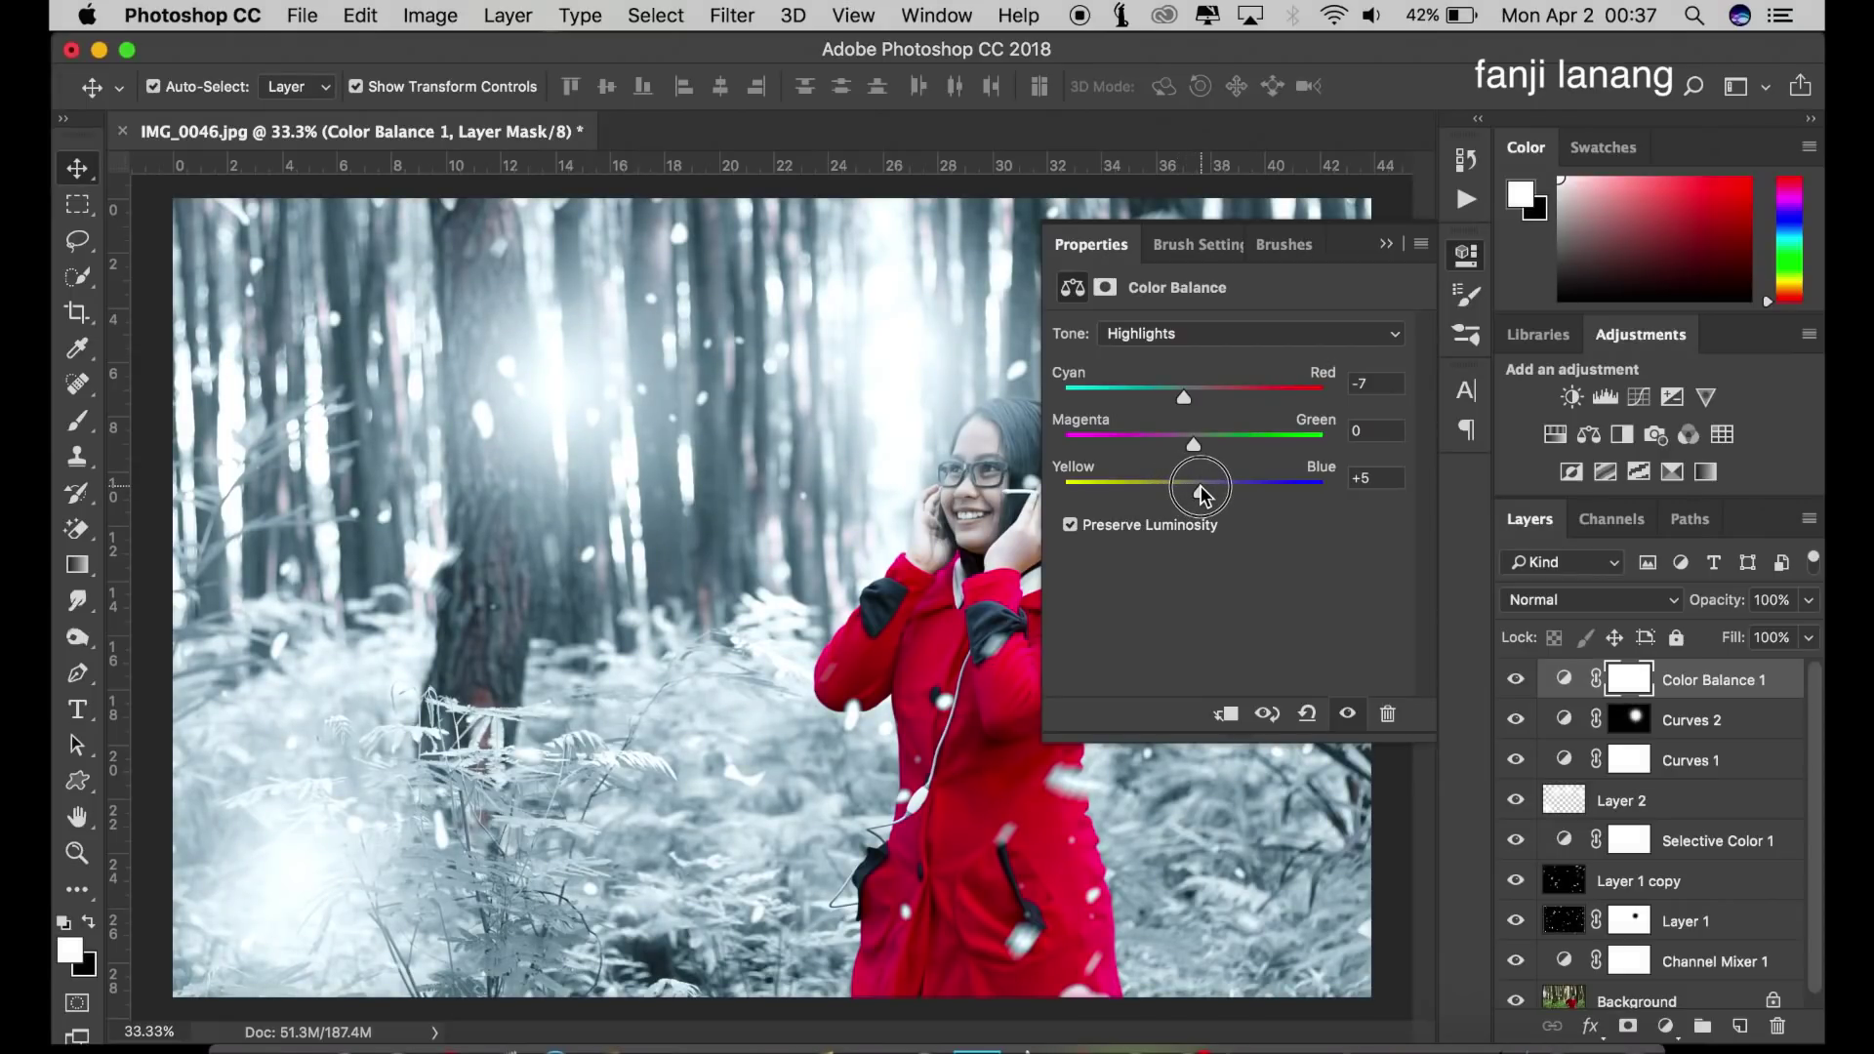
pyautogui.moveTo(1198, 442); pyautogui.dragTo(1196, 444)
# Step: Shift the Color Balance shadows to Red +22 and Blue -6
pyautogui.click(1221, 333)
pyautogui.click(1247, 302)
pyautogui.moveTo(1214, 397); pyautogui.dragTo(1223, 408)
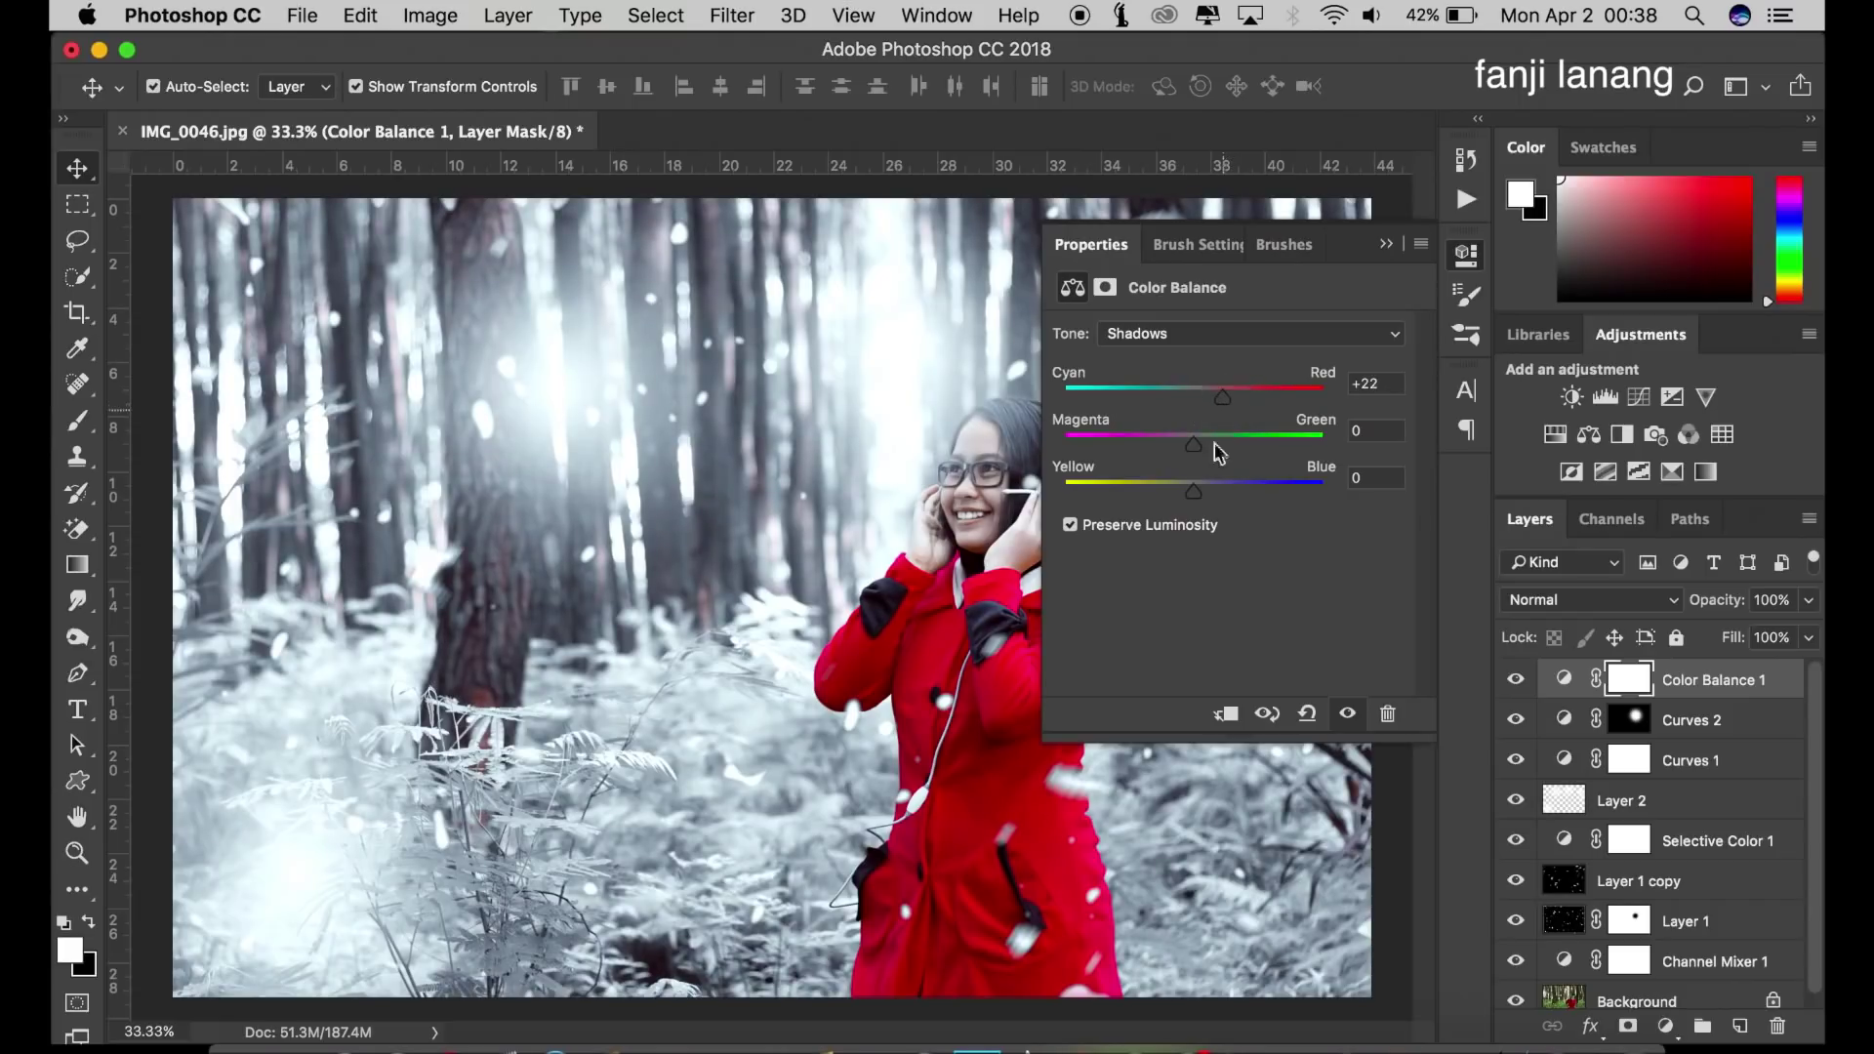
pyautogui.click(1191, 493)
pyautogui.click(1387, 246)
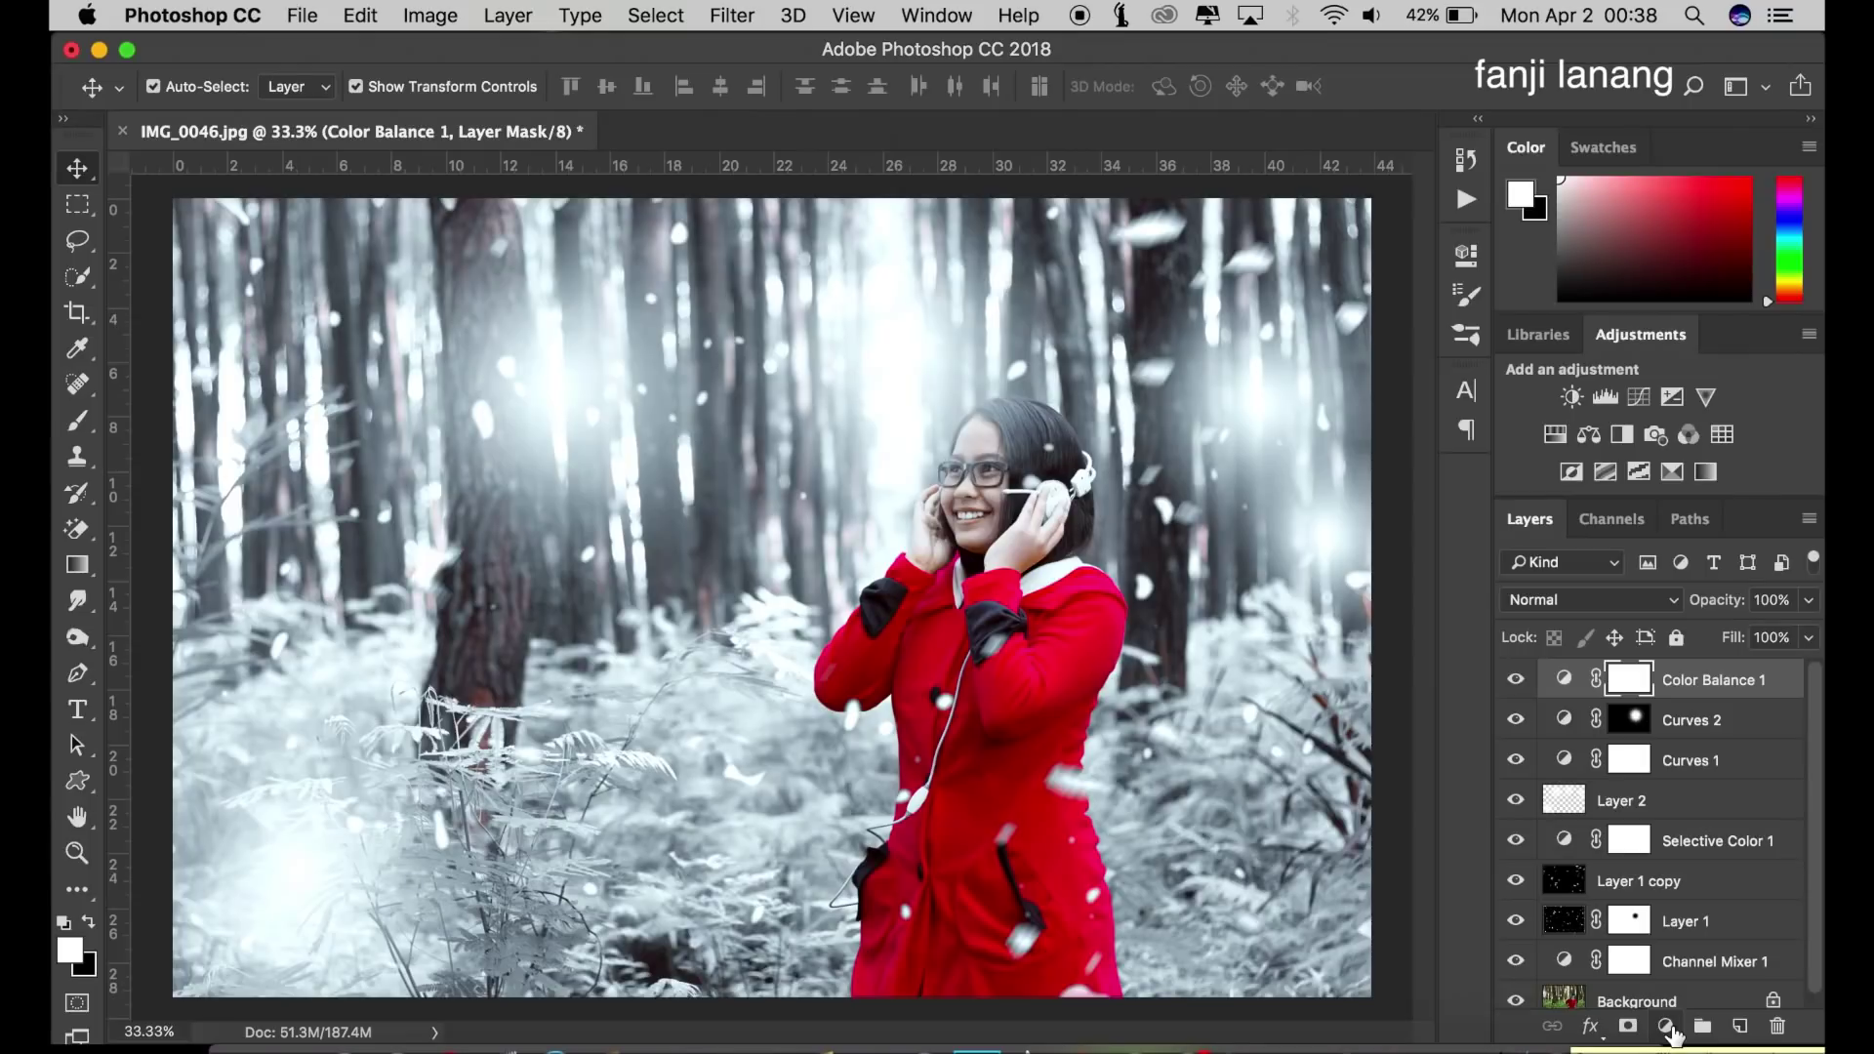
# Step: Add a Brightness/Contrast layer set to Brightness 5 and Contrast 3
pyautogui.click(1667, 1027)
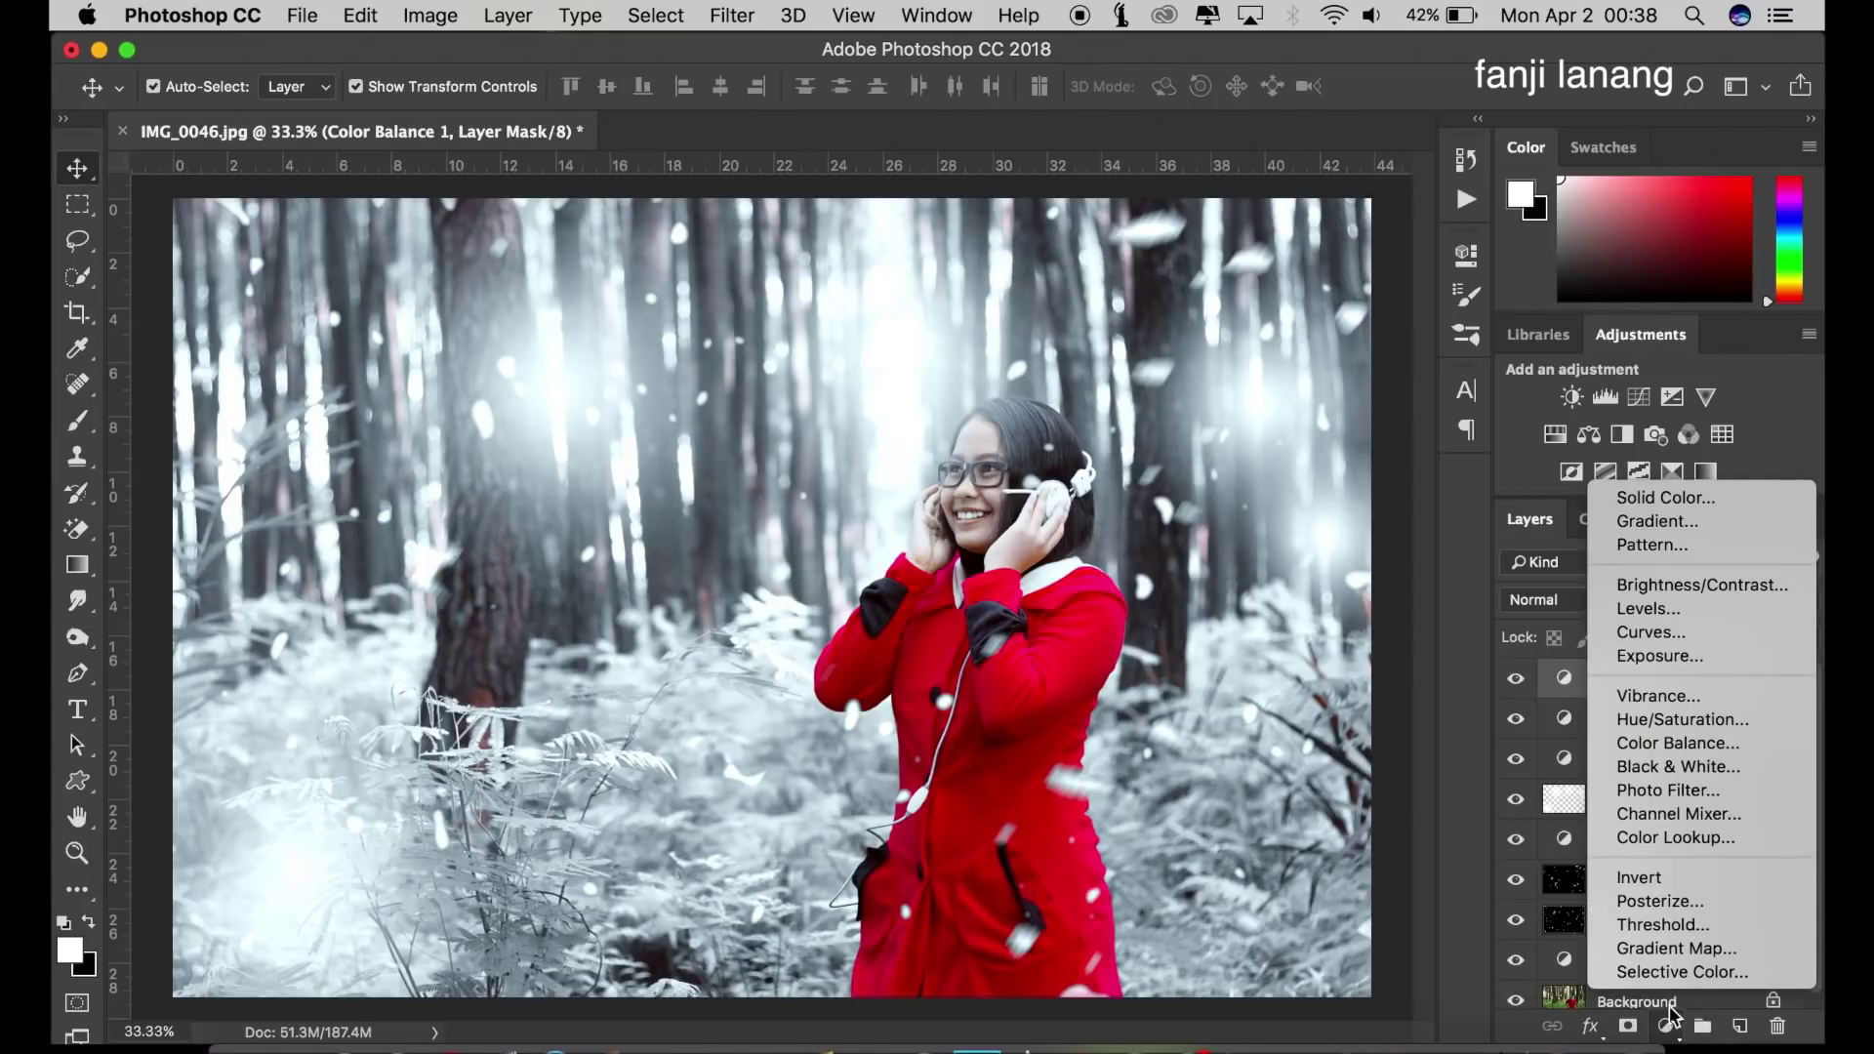
pyautogui.click(1708, 586)
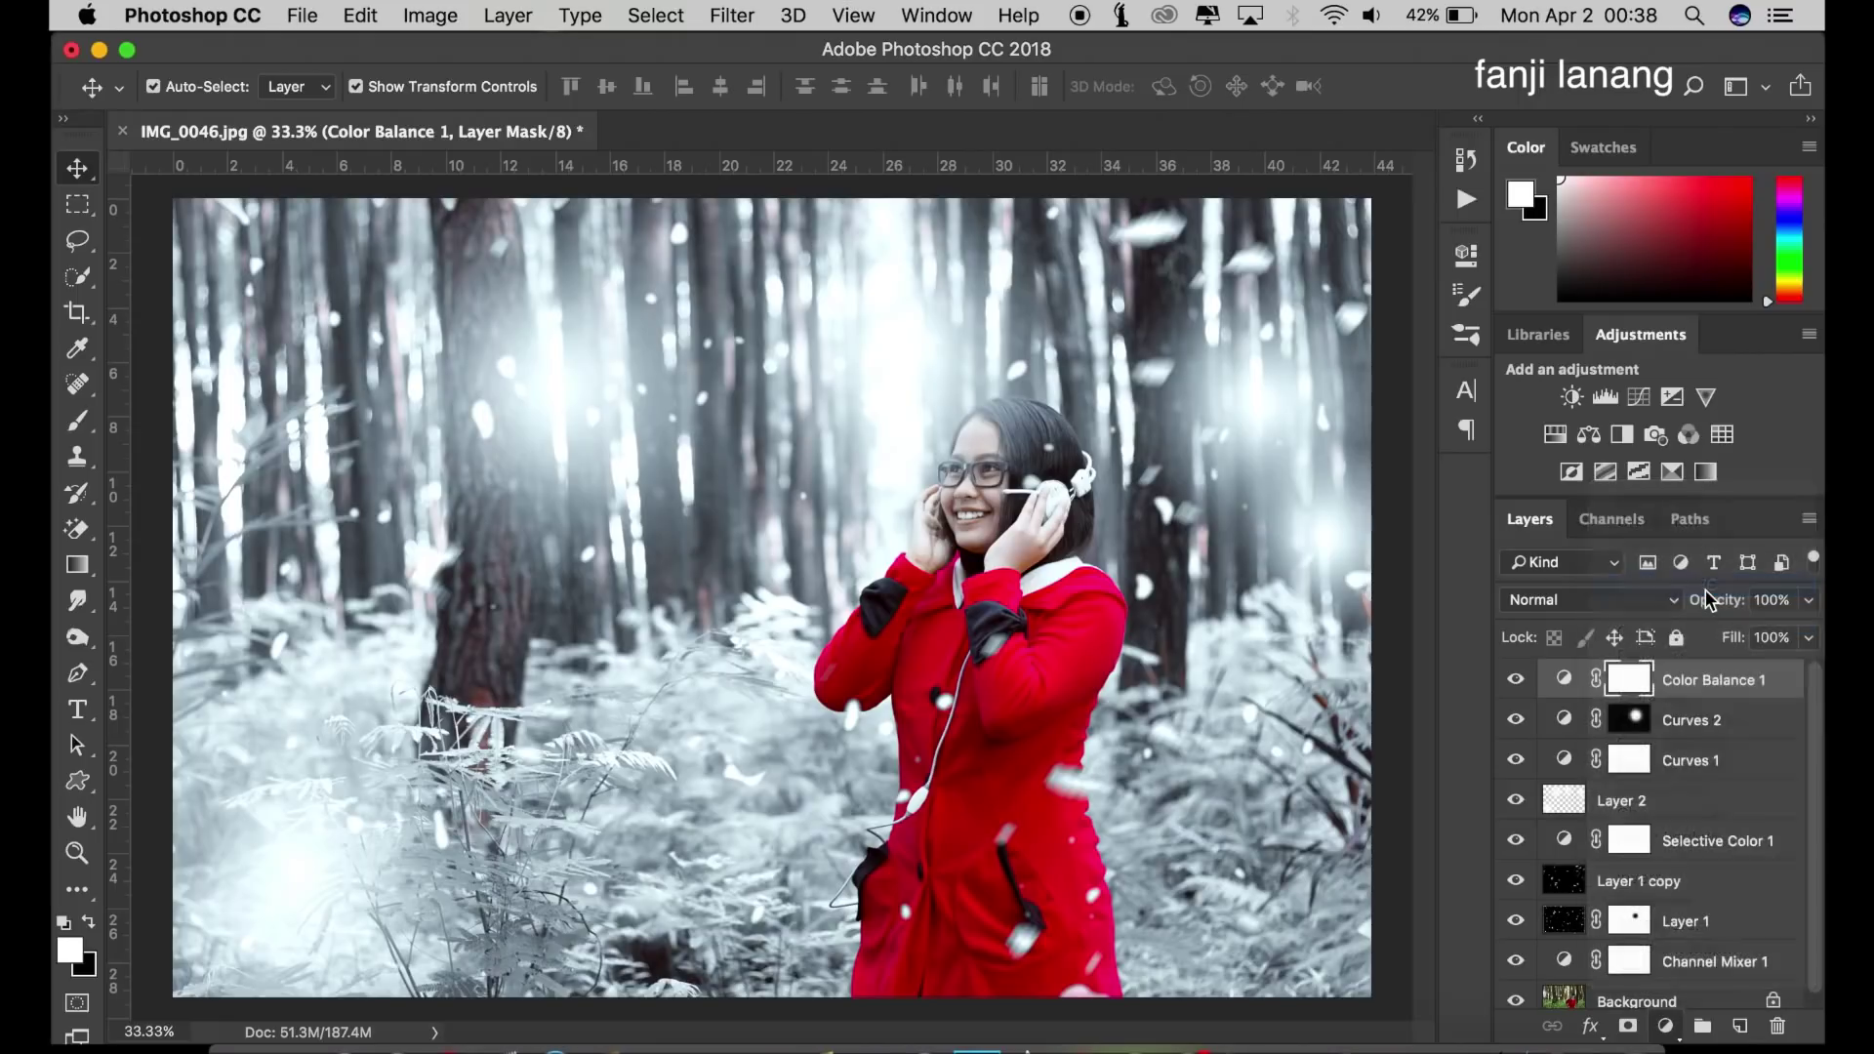
pyautogui.click(1381, 375)
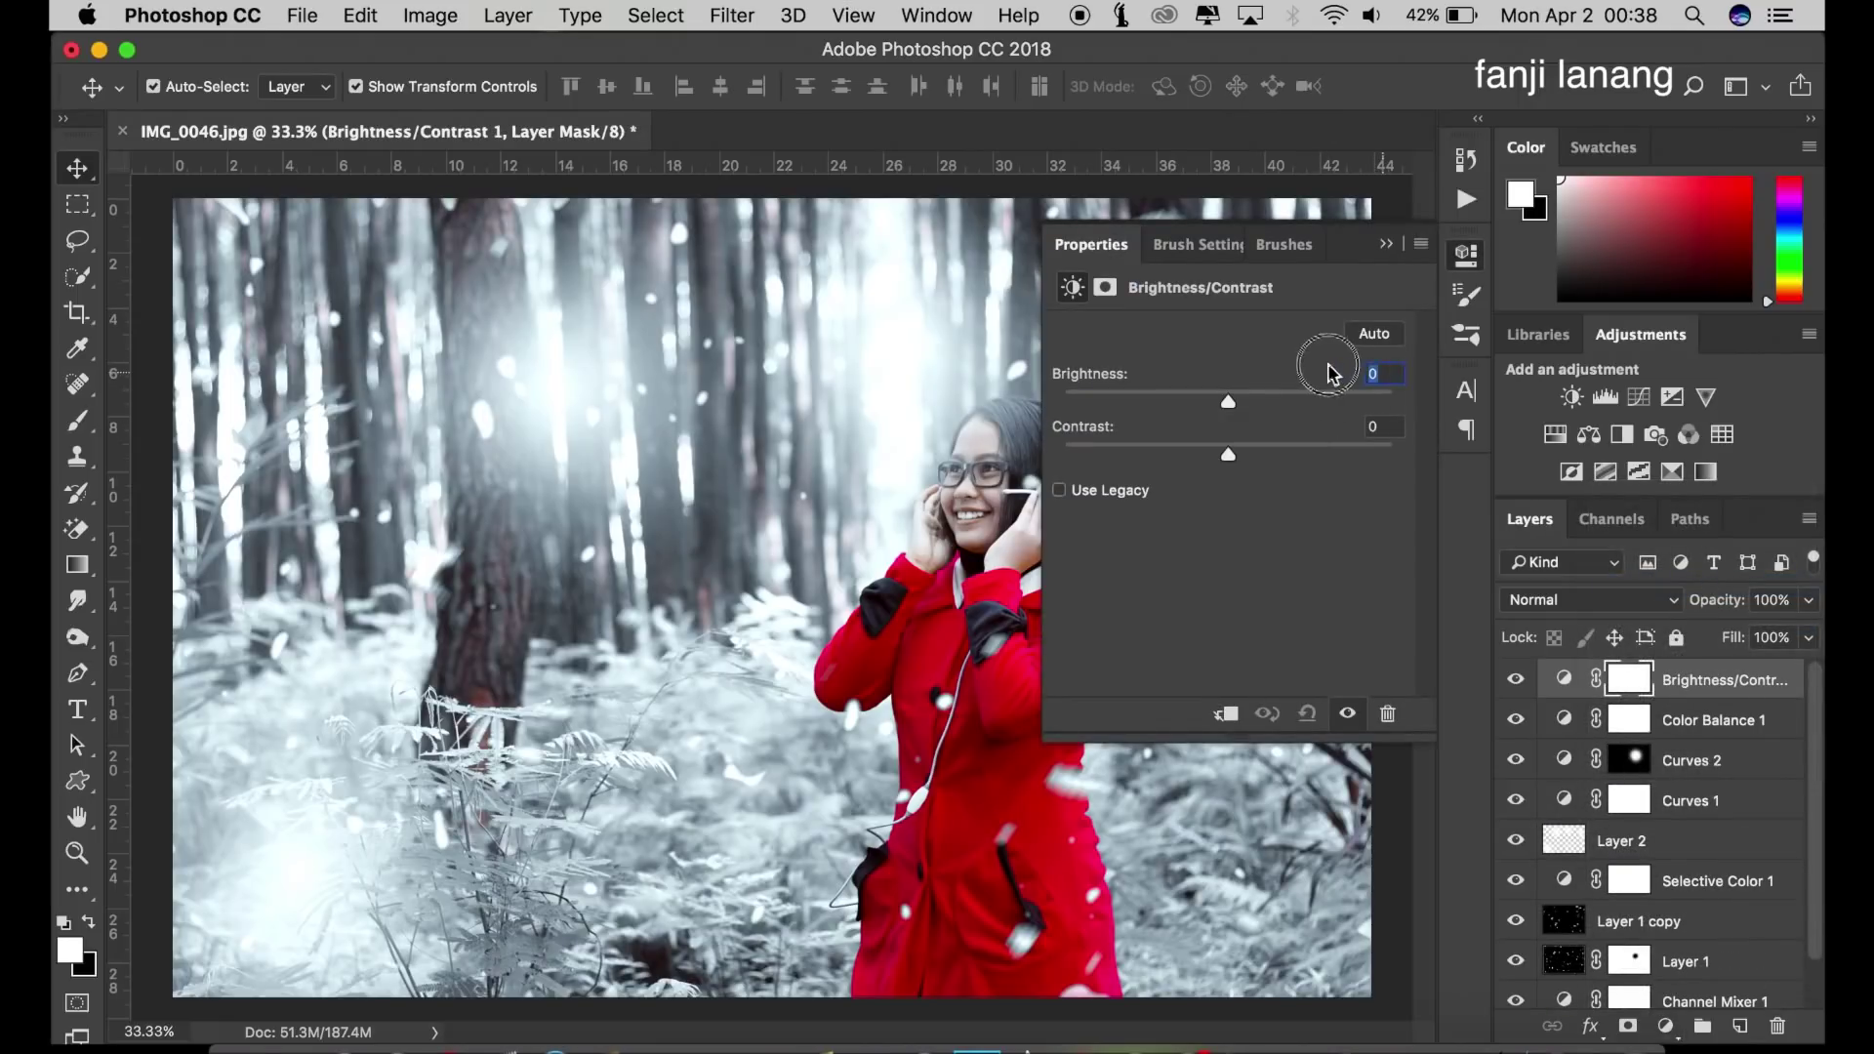
pyautogui.write('5')
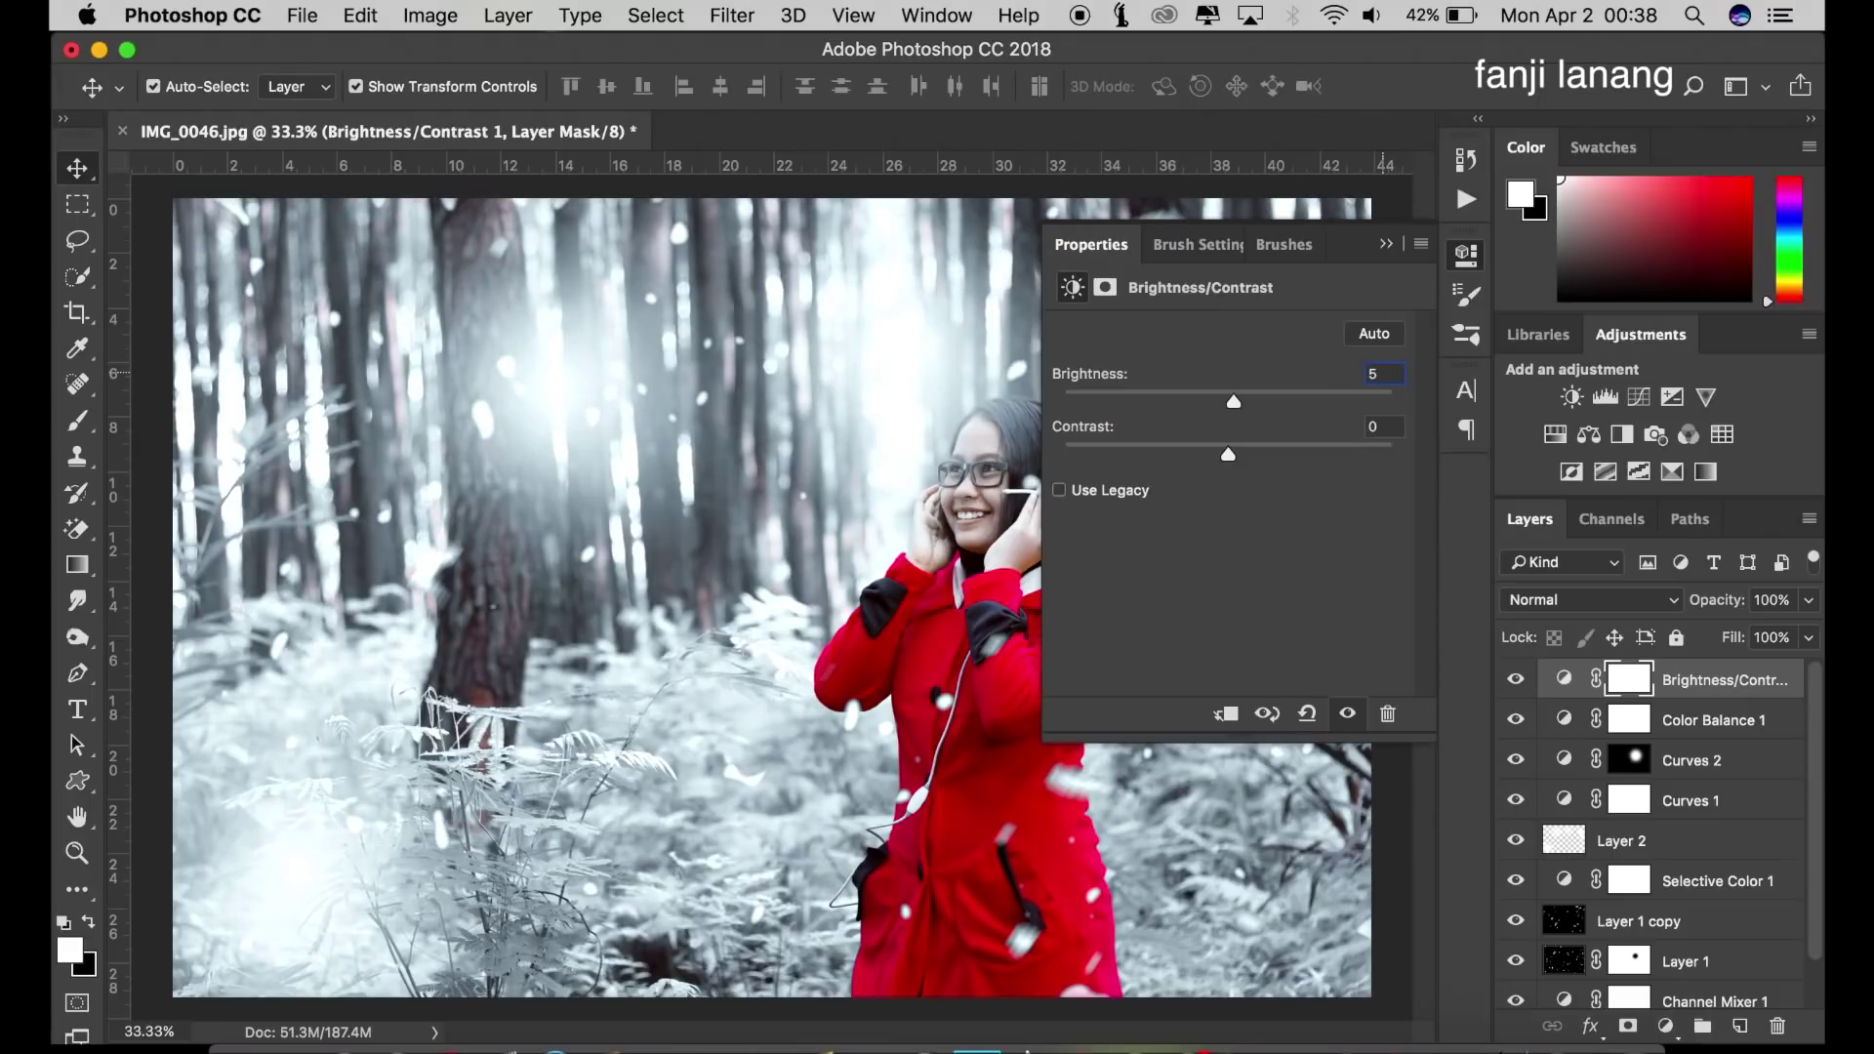
pyautogui.click(1388, 427)
pyautogui.write('3')
pyautogui.click(1386, 244)
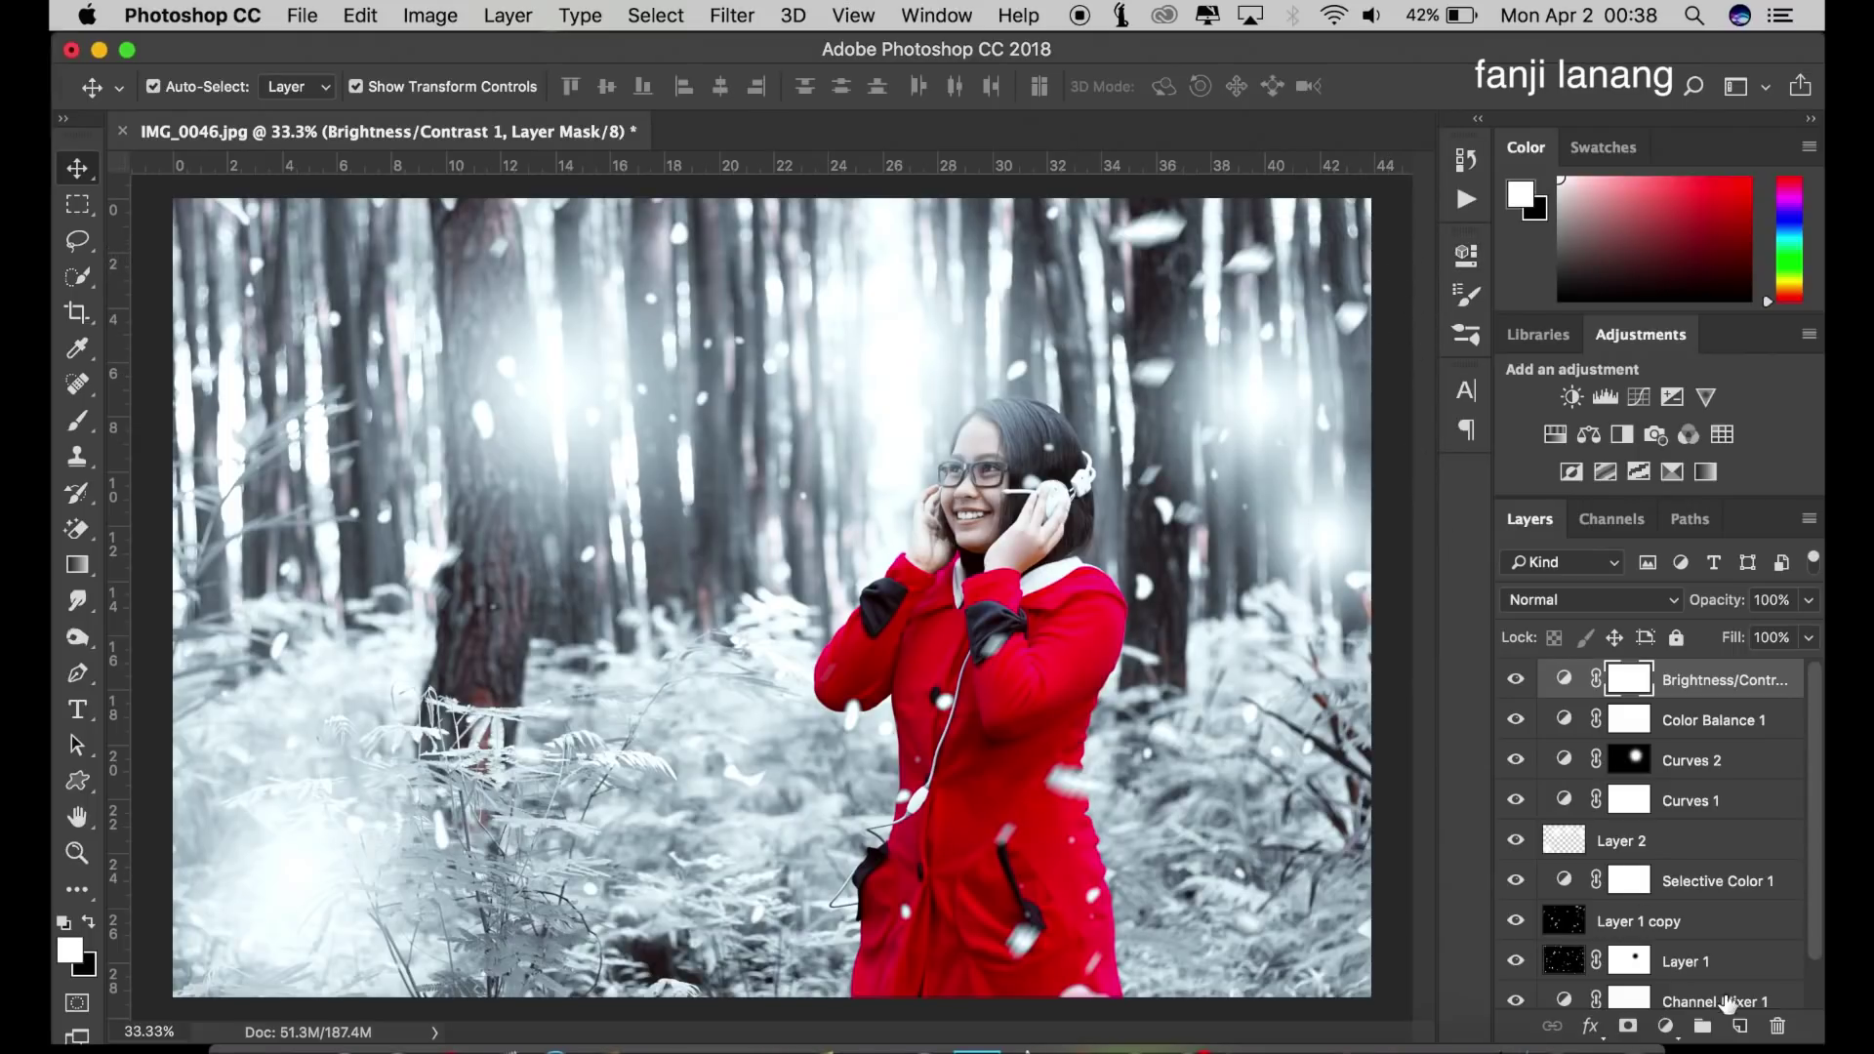
# Step: Create Layer 3 and load the signature brush preset with black as the colour
pyautogui.click(1741, 1027)
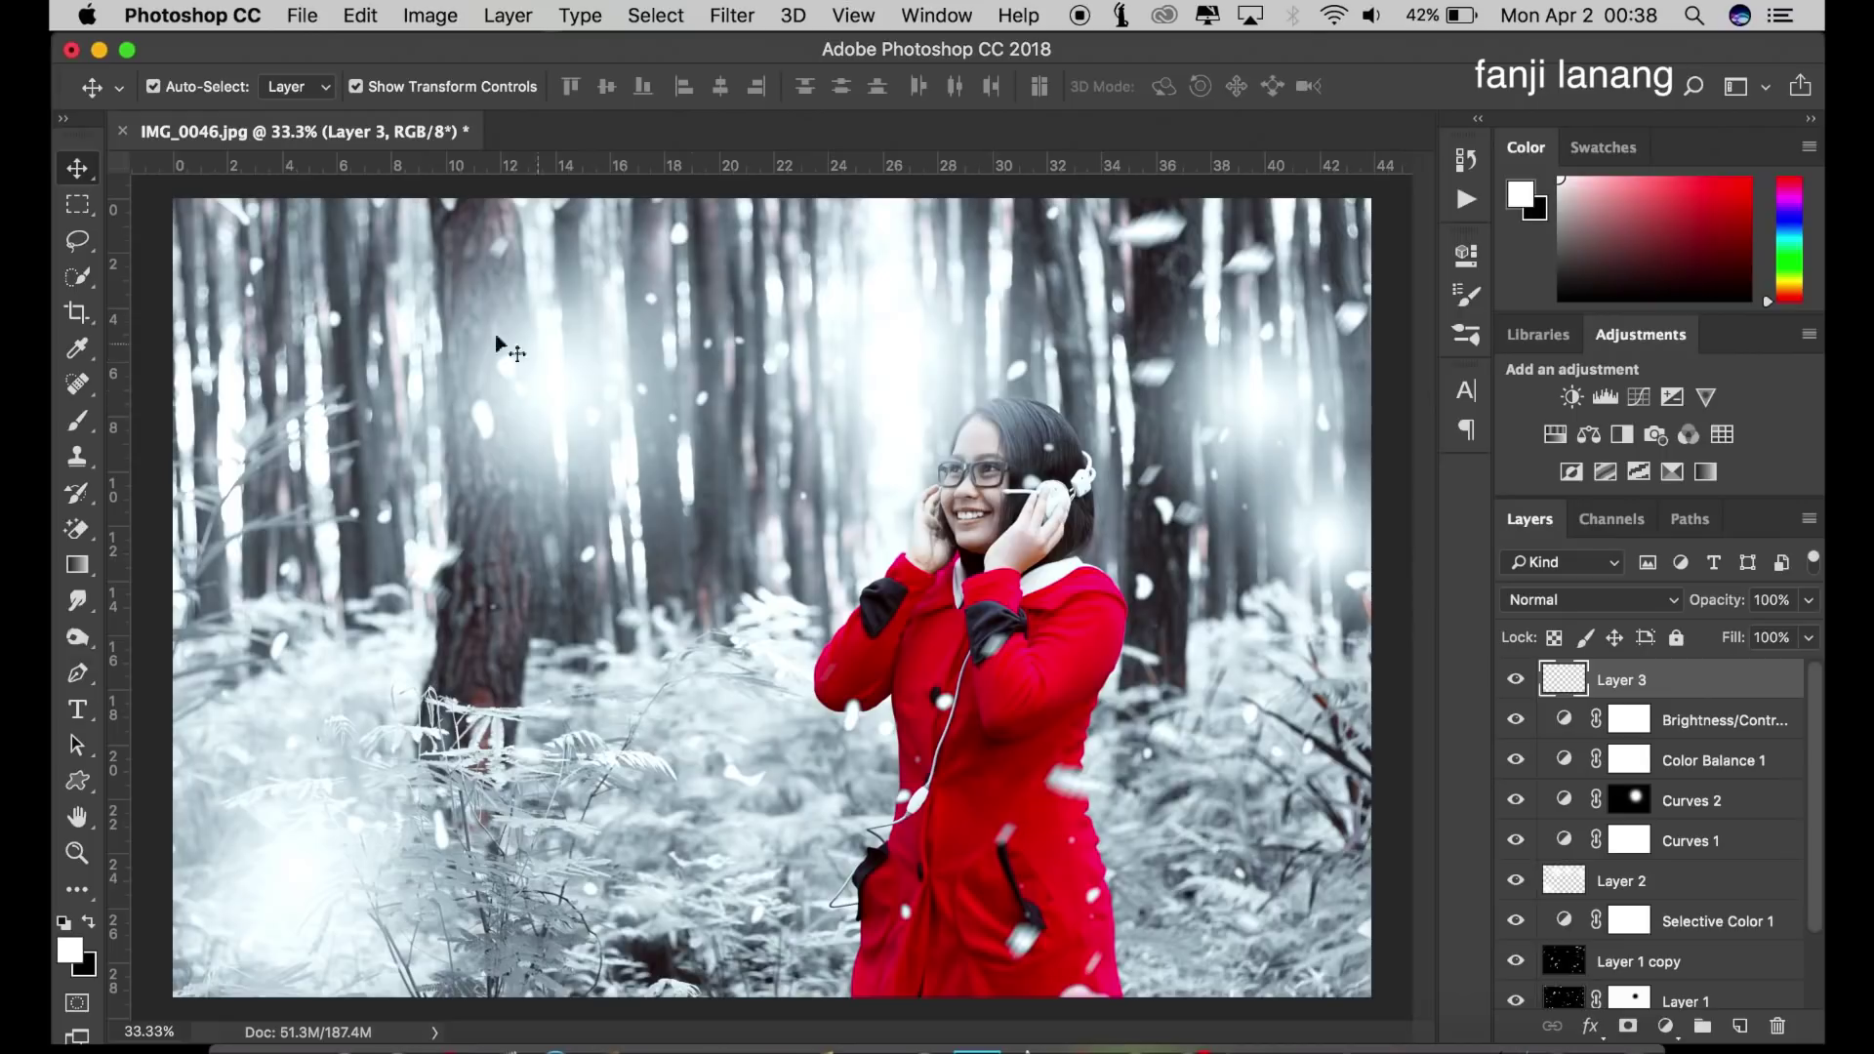
pyautogui.click(77, 420)
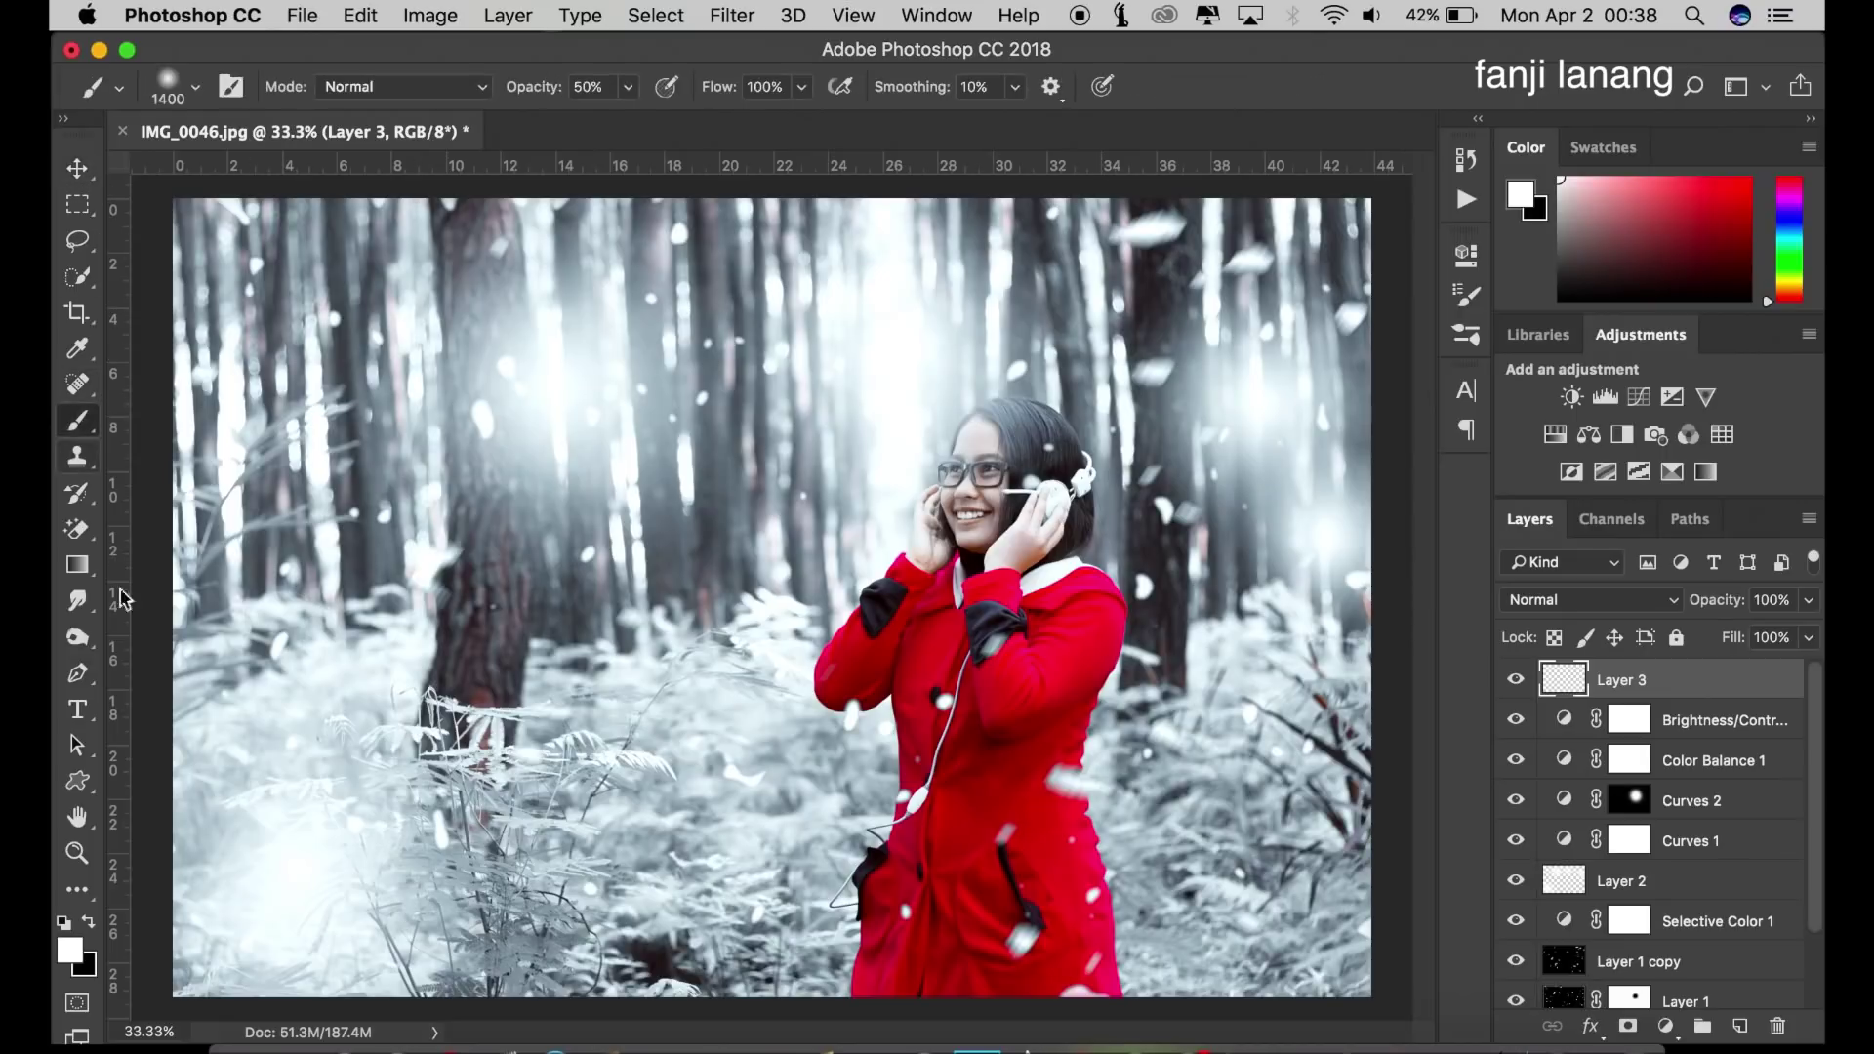
pyautogui.click(88, 922)
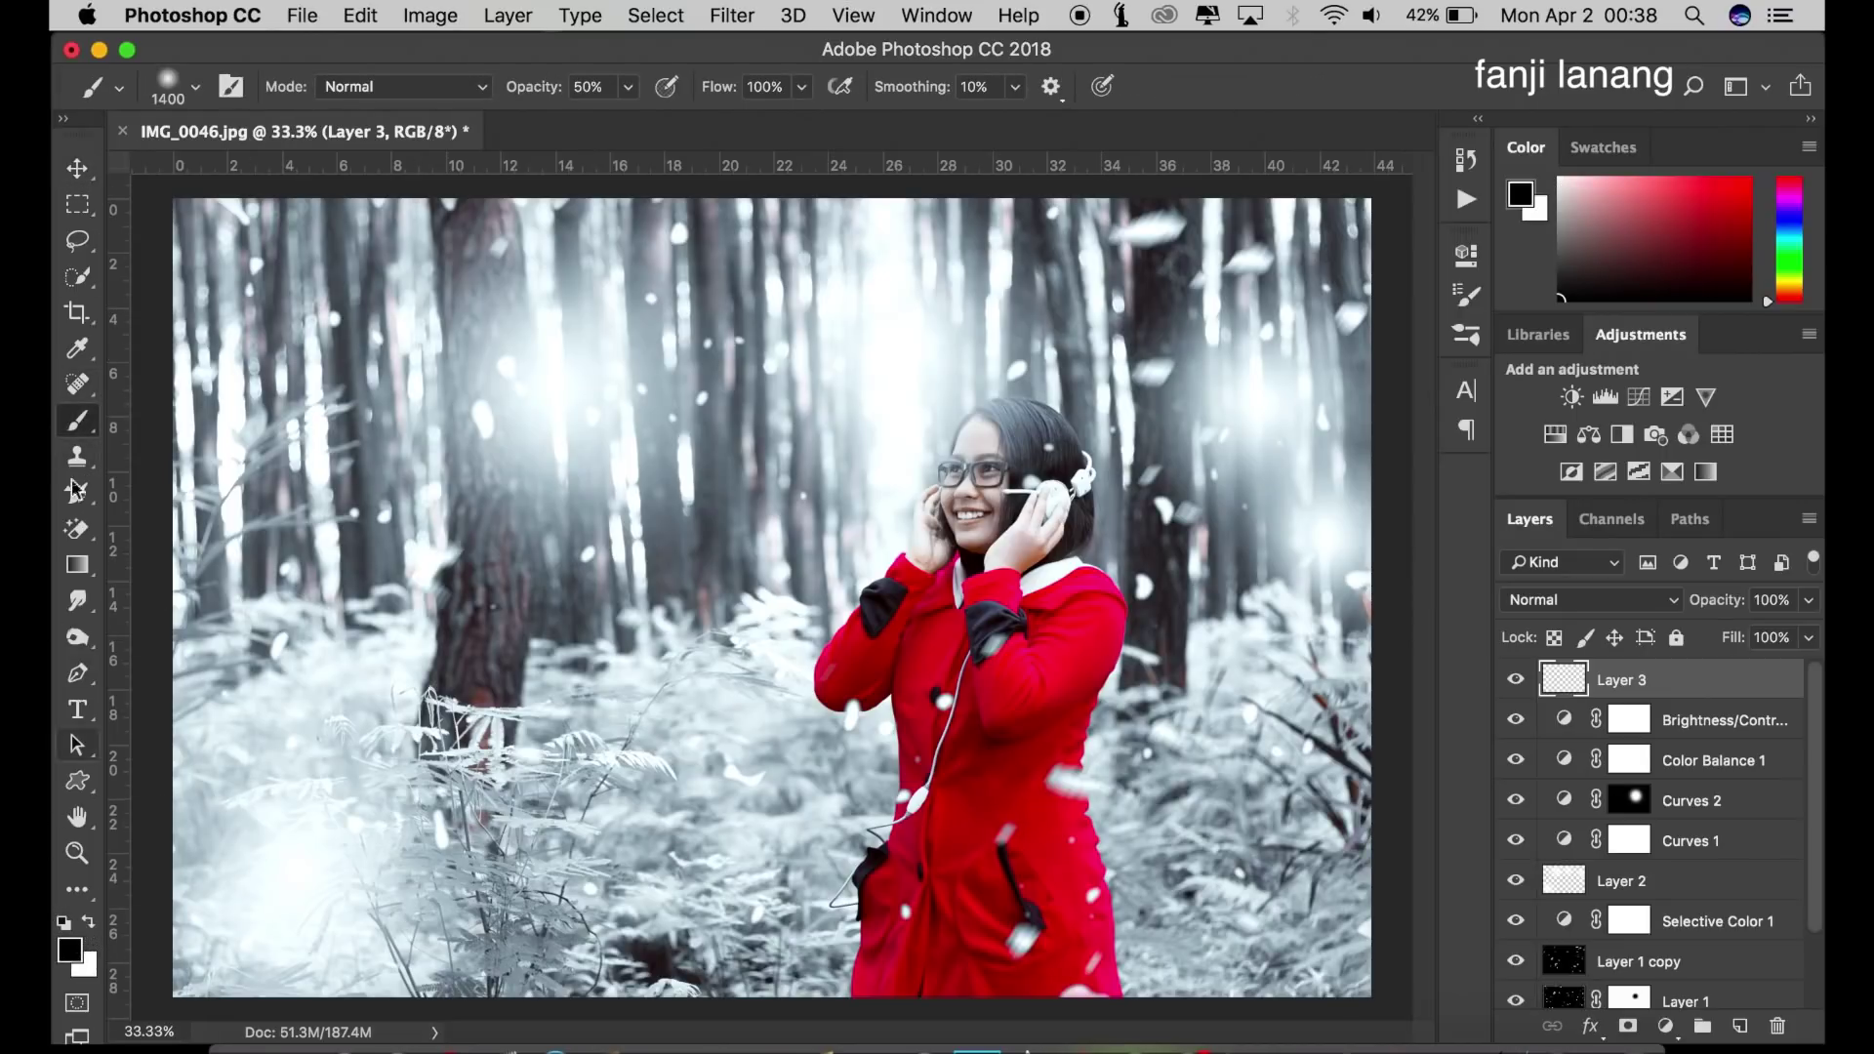
pyautogui.click(198, 88)
pyautogui.click(242, 292)
# Step: Resize the signature brush to 300 and stamp it in the bottom-left corner
pyautogui.press('Return')
pyautogui.press('[')
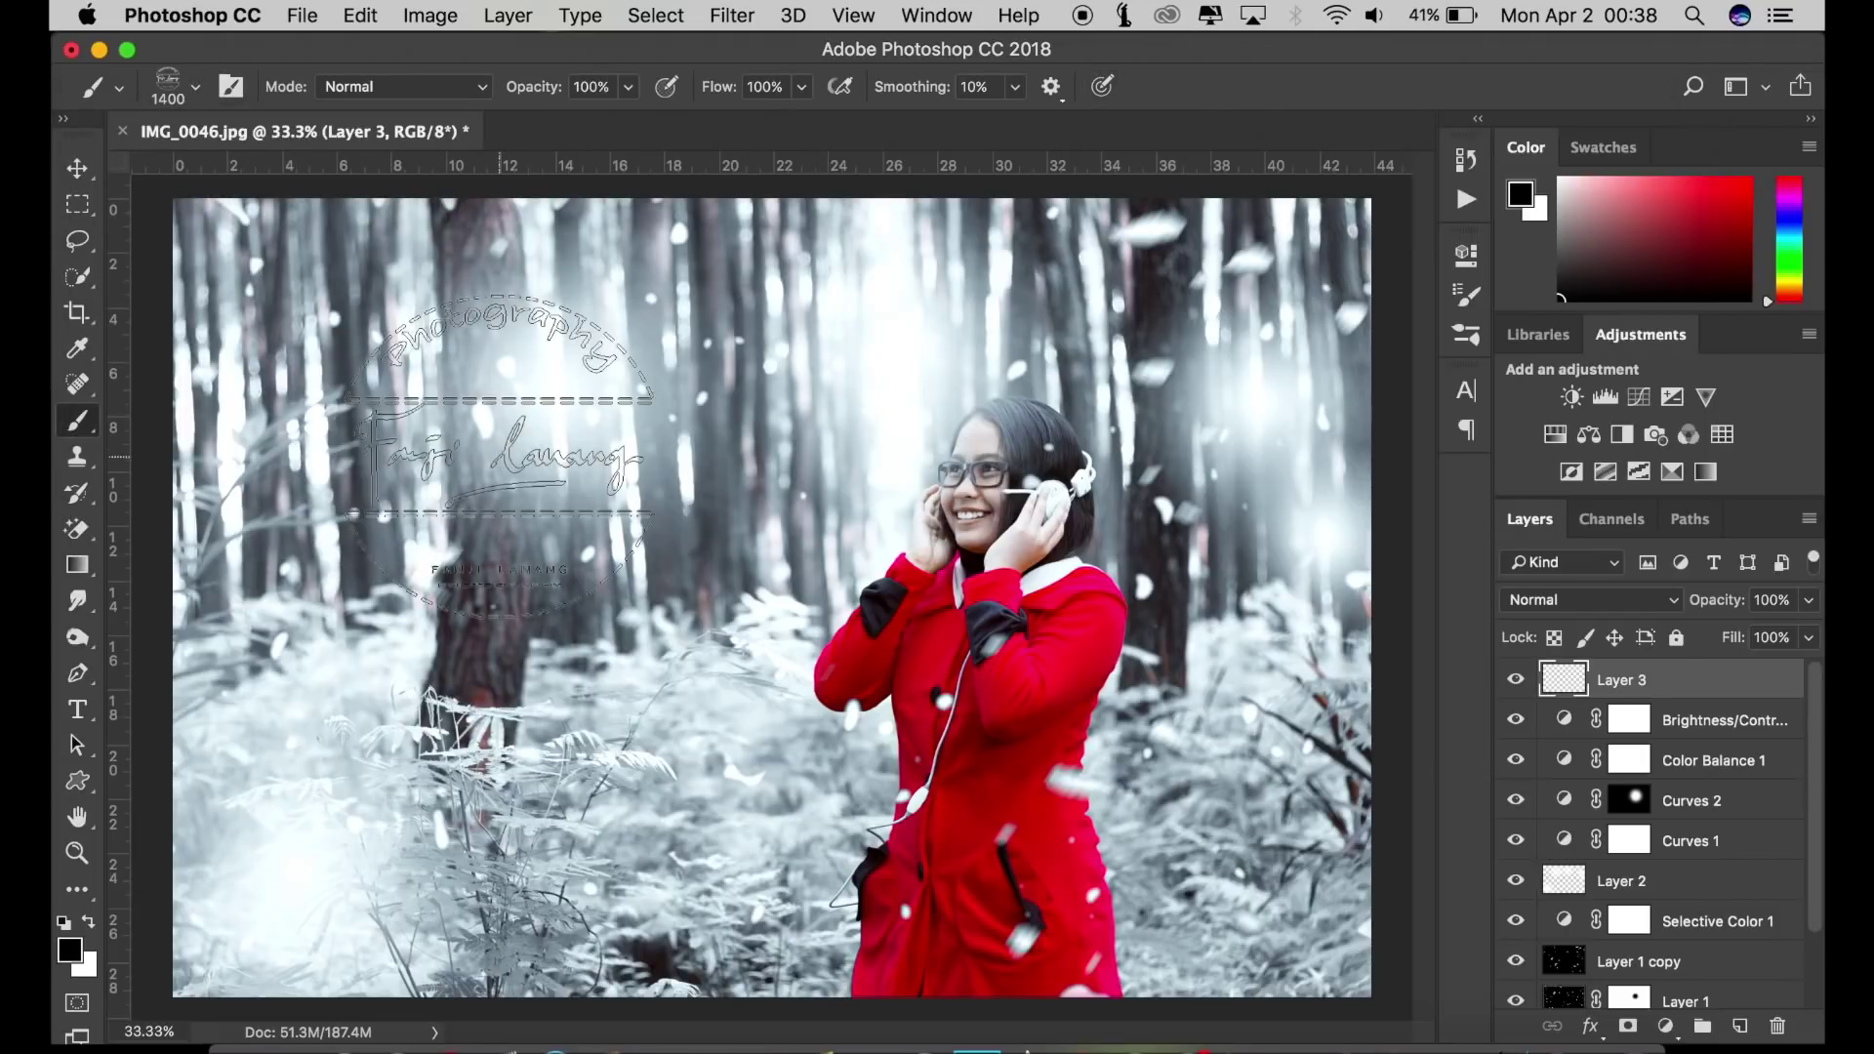
pyautogui.press('[')
pyautogui.press('[')
pyautogui.press('[')
pyautogui.press('[')
pyautogui.press('[')
pyautogui.press('[')
pyautogui.press('[')
pyautogui.press('[')
pyautogui.press('[')
pyautogui.press('[')
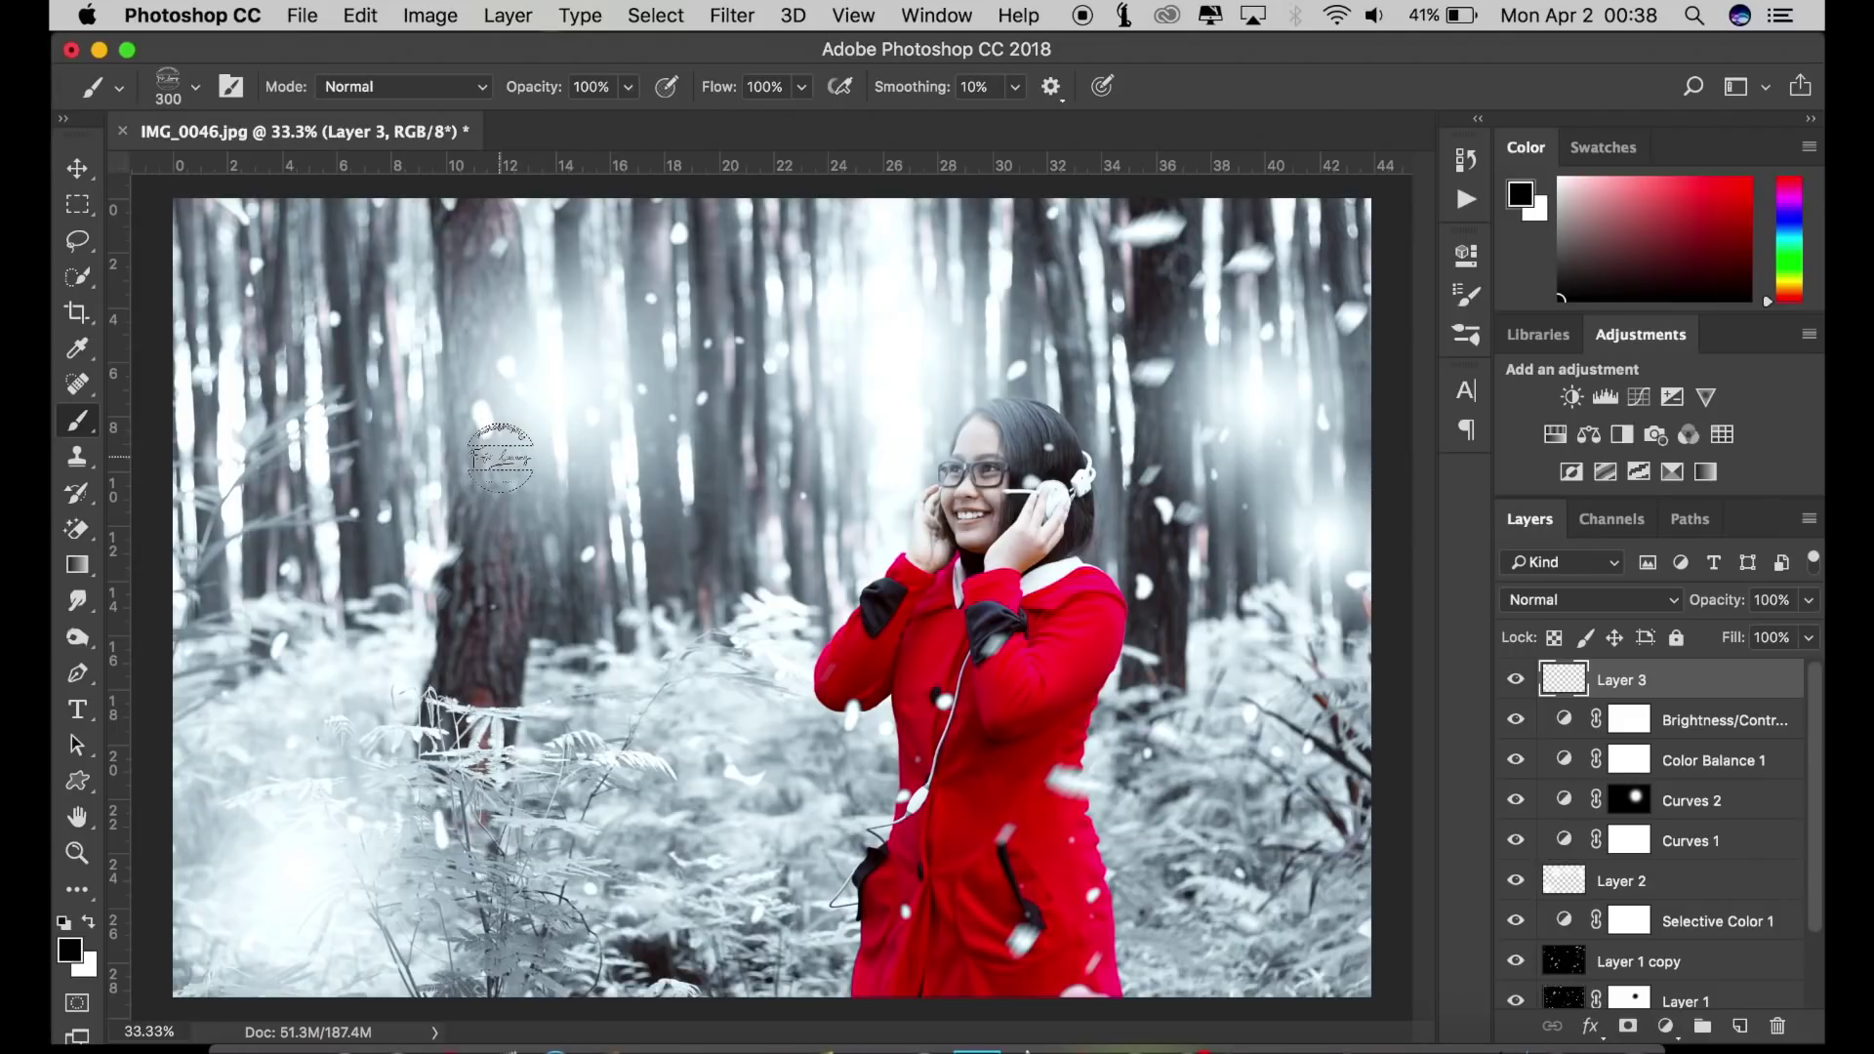
pyautogui.press(']')
pyautogui.click(252, 925)
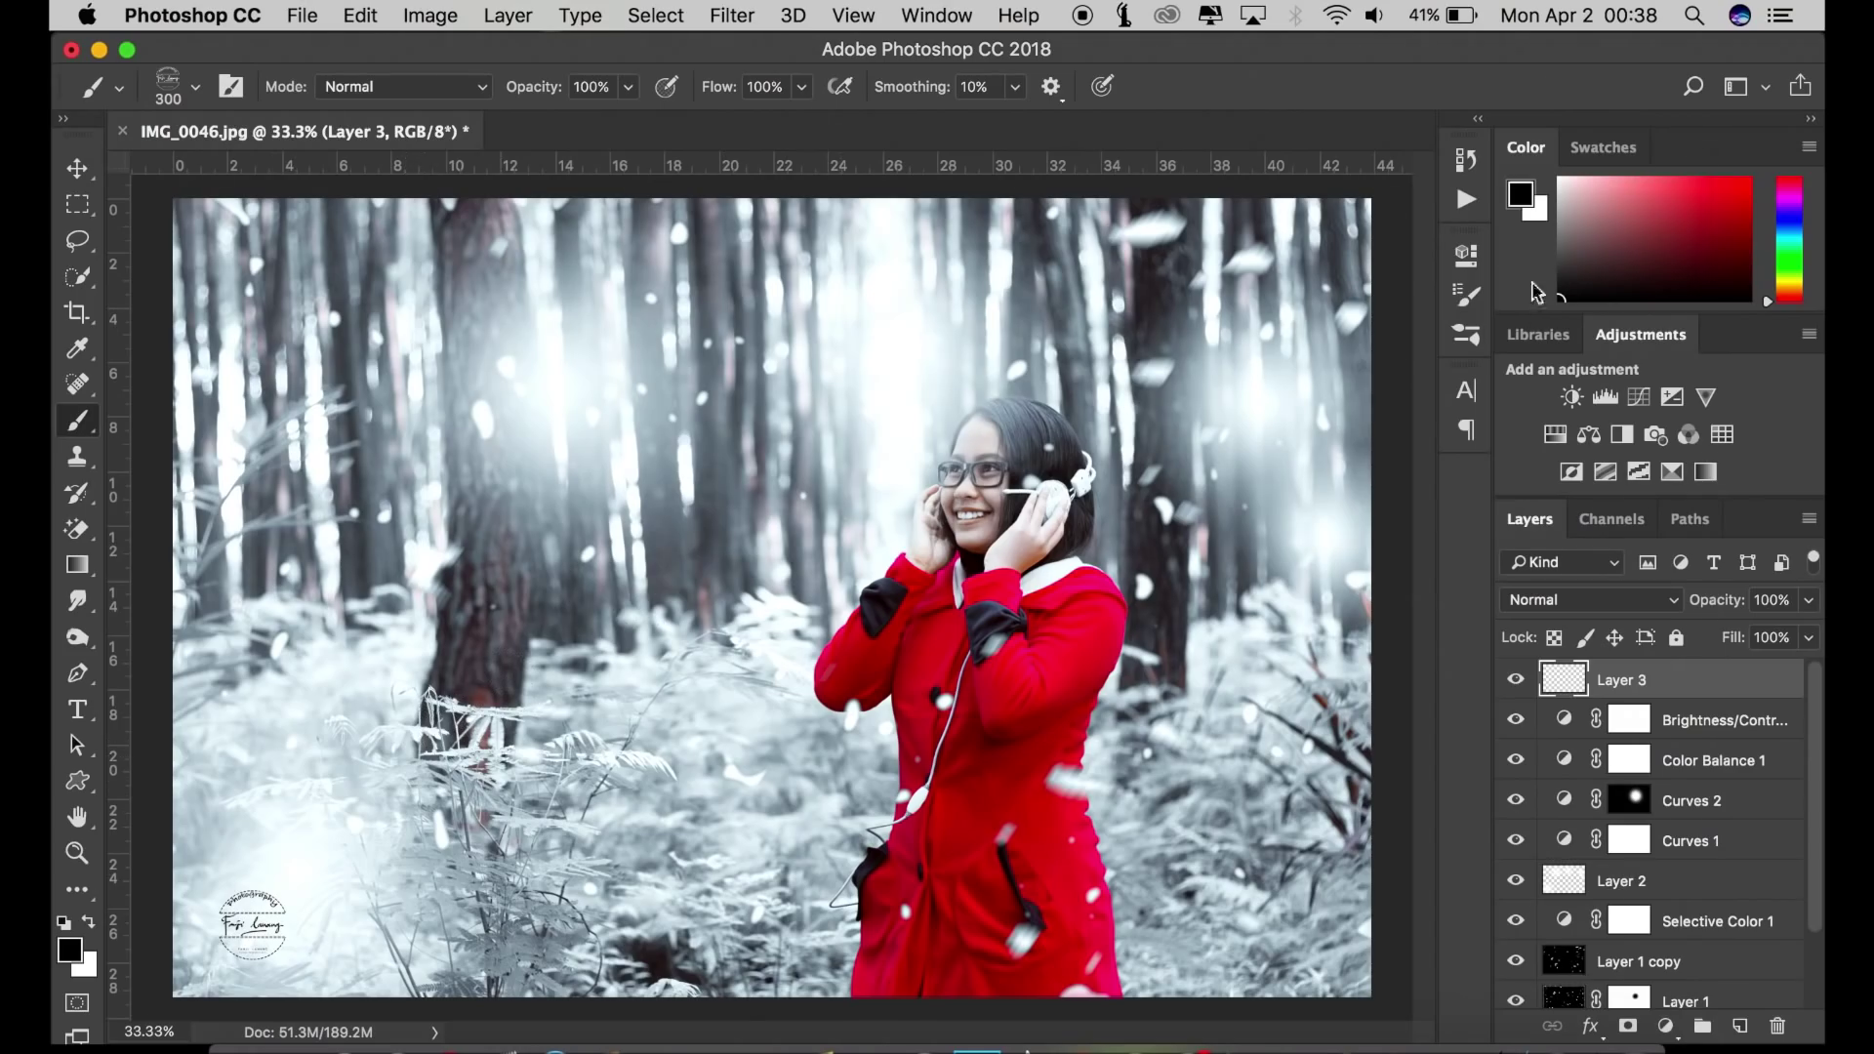